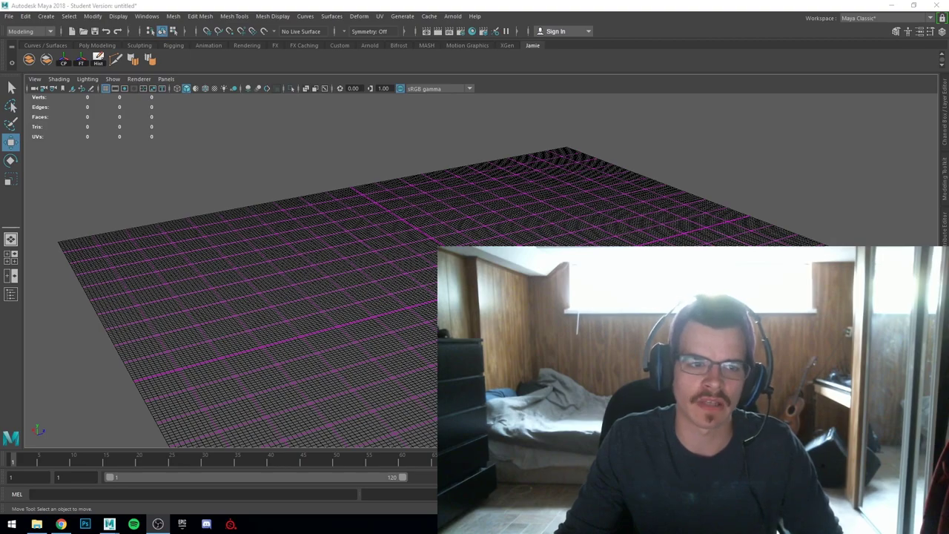
{"action": "left_click_drag", "start_coordinate": [312, 252], "coordinate": [411, 231], "text": "alt"}
{"action": "left_click_drag", "start_coordinate": [311, 334], "coordinate": [410, 307], "text": "alt"}
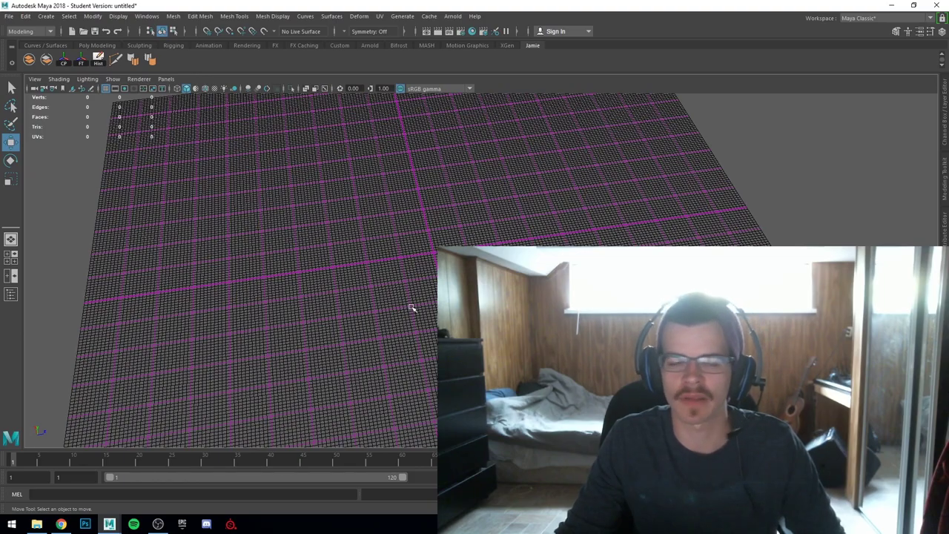
{"action": "left_click_drag", "start_coordinate": [401, 321], "coordinate": [435, 301], "text": "alt"}
{"action": "middle_click_drag", "start_coordinate": [417, 297], "coordinate": [474, 297], "text": "alt"}
{"action": "left_click_drag", "start_coordinate": [475, 296], "coordinate": [547, 288], "text": "alt"}
{"action": "right_click_drag", "start_coordinate": [547, 288], "coordinate": [600, 288], "text": "alt"}
{"action": "left_click_drag", "start_coordinate": [454, 288], "coordinate": [460, 286], "text": "alt"}
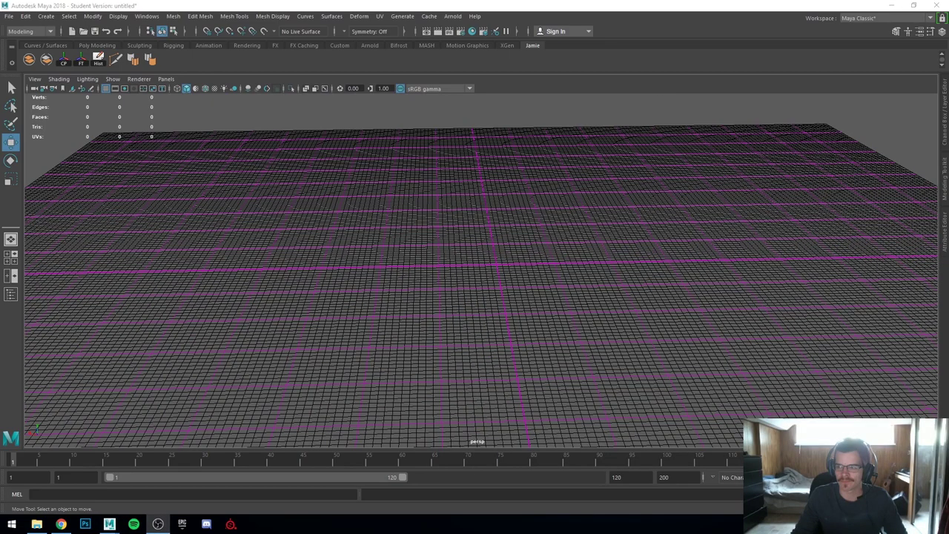
{"action": "left_click_drag", "start_coordinate": [584, 302], "coordinate": [449, 297], "text": "alt"}
{"action": "scroll", "coordinate": [419, 289], "scroll_direction": "down", "scroll_amount": 5}
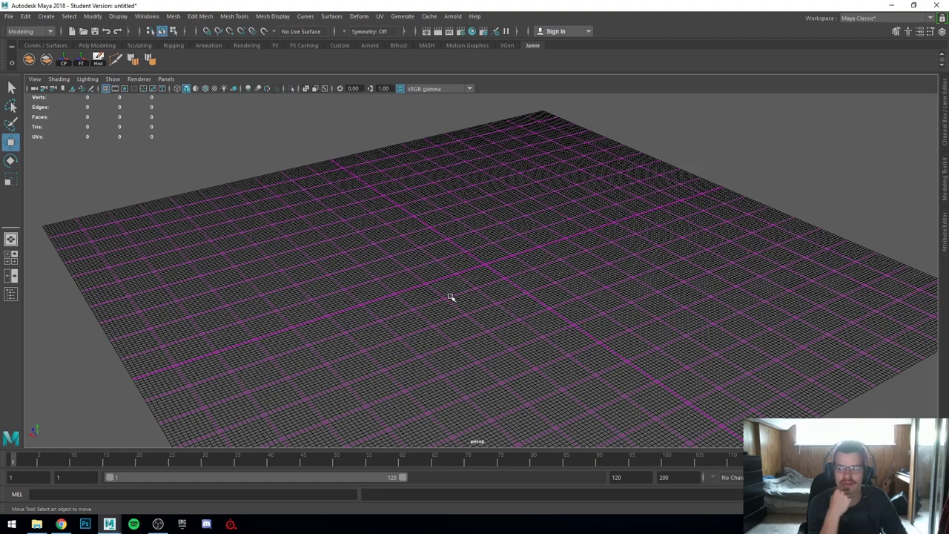
{"action": "left_click_drag", "start_coordinate": [457, 289], "coordinate": [406, 305], "text": "alt"}
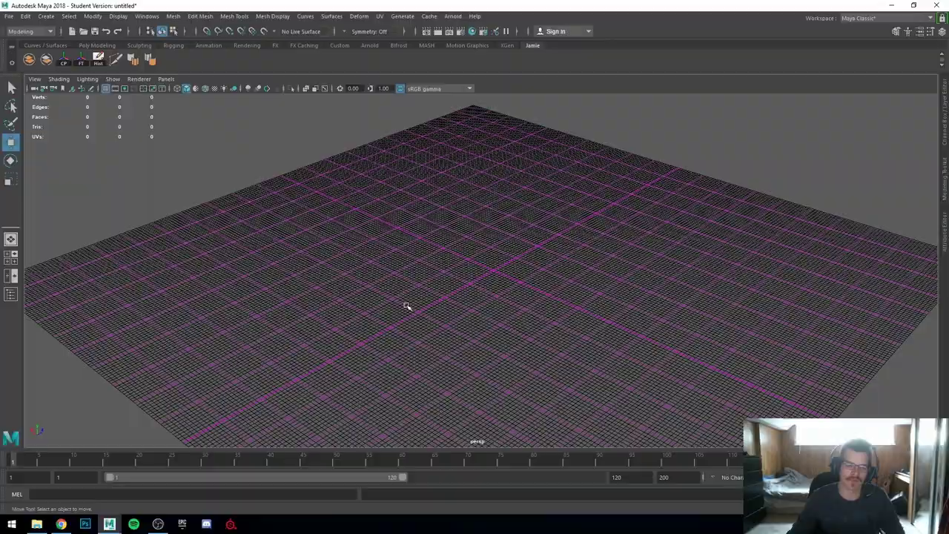
{"action": "scroll", "coordinate": [407, 306], "scroll_direction": "up", "scroll_amount": 3}
{"action": "left_click_drag", "start_coordinate": [407, 304], "coordinate": [493, 314], "text": "alt"}
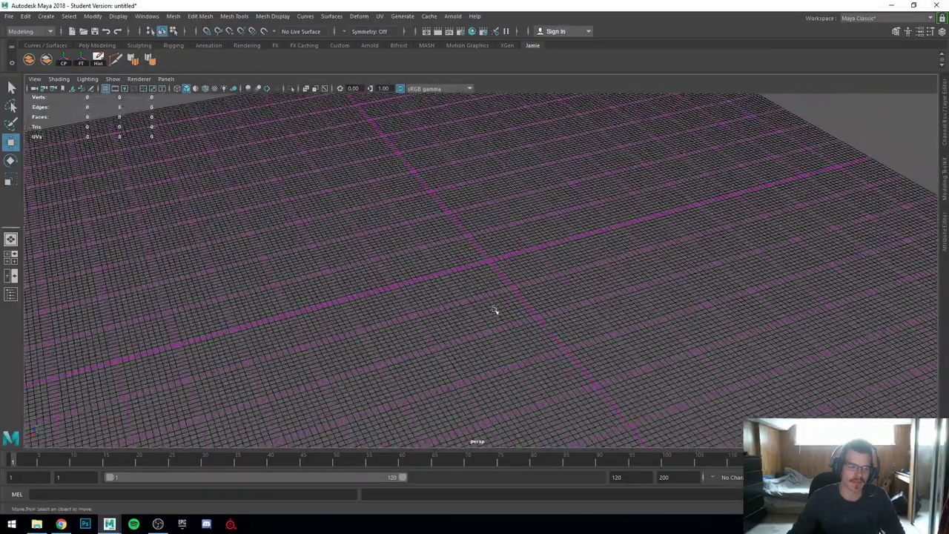
{"action": "left_click_drag", "start_coordinate": [564, 304], "coordinate": [437, 292], "text": "alt"}
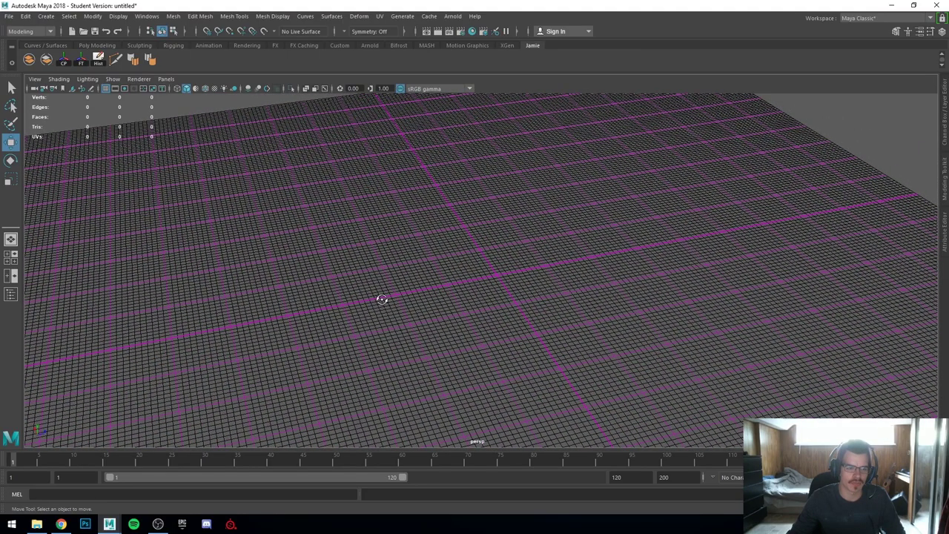
{"action": "left_click_drag", "start_coordinate": [379, 301], "coordinate": [422, 288], "text": "alt"}
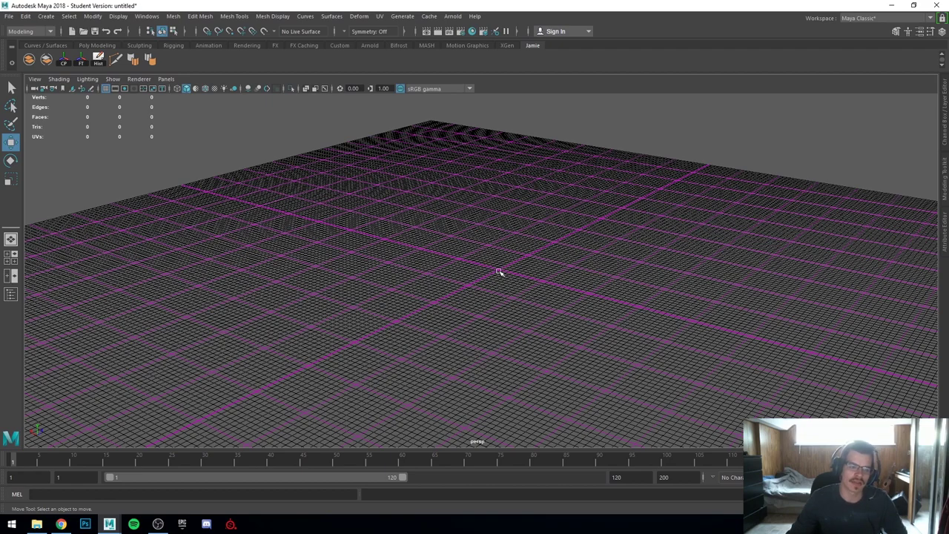
- Create a polygon cube at the centre of the grid and scale it up uniformly
{"action": "right_click_drag", "start_coordinate": [498, 268], "coordinate": [499, 297], "text": "shift"}
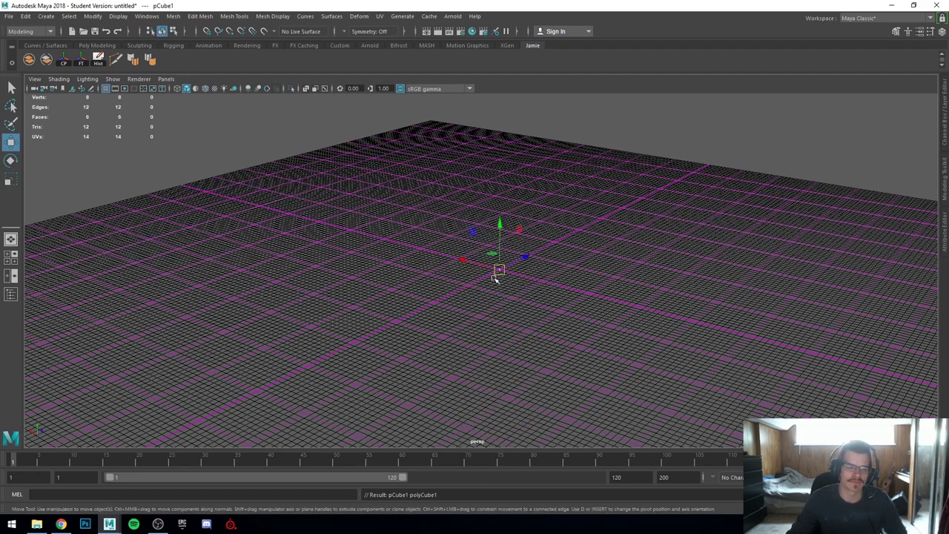
{"action": "key", "text": "r"}
{"action": "left_click_drag", "start_coordinate": [499, 269], "coordinate": [590, 291]}
{"action": "mouse_move", "coordinate": [485, 305]}
{"action": "left_mouse_down", "text": "alt"}
{"action": "mouse_move", "coordinate": [487, 322]}
{"action": "mouse_move", "coordinate": [457, 329]}
{"action": "mouse_move", "coordinate": [474, 302]}
{"action": "left_mouse_up", "text": "alt"}
{"action": "scroll", "coordinate": [456, 327], "scroll_direction": "up", "scroll_amount": 3}
- Raise the cube vertically with grid snapping so that it rests on the grid plane
{"action": "key", "text": "w"}
{"action": "key", "text": "x"}
{"action": "left_click_drag", "start_coordinate": [508, 227], "coordinate": [507, 194]}
{"action": "left_click_drag", "start_coordinate": [428, 291], "coordinate": [405, 292], "text": "alt"}
{"action": "left_click_drag", "start_coordinate": [597, 342], "coordinate": [417, 366], "text": "alt"}
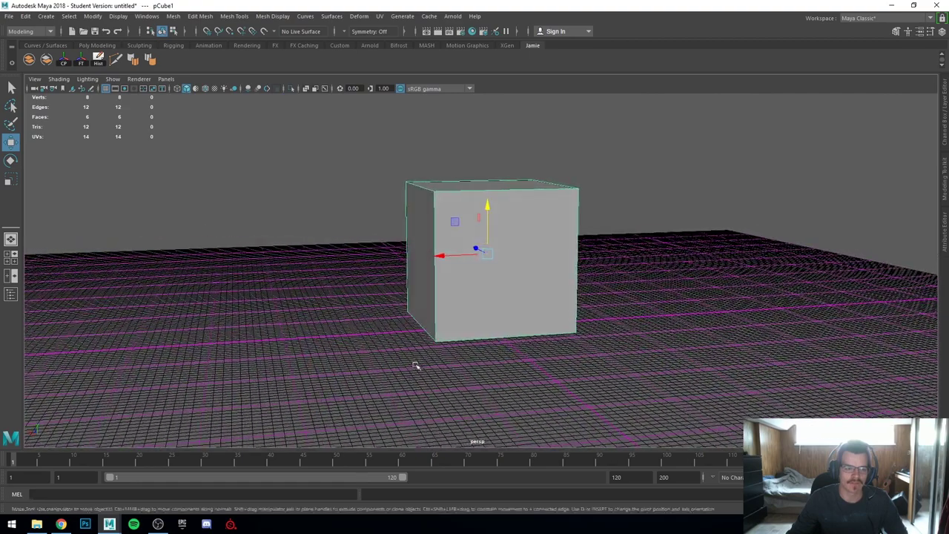
- Open the UV Editor for the selected cube
{"action": "left_click", "coordinate": [379, 15]}
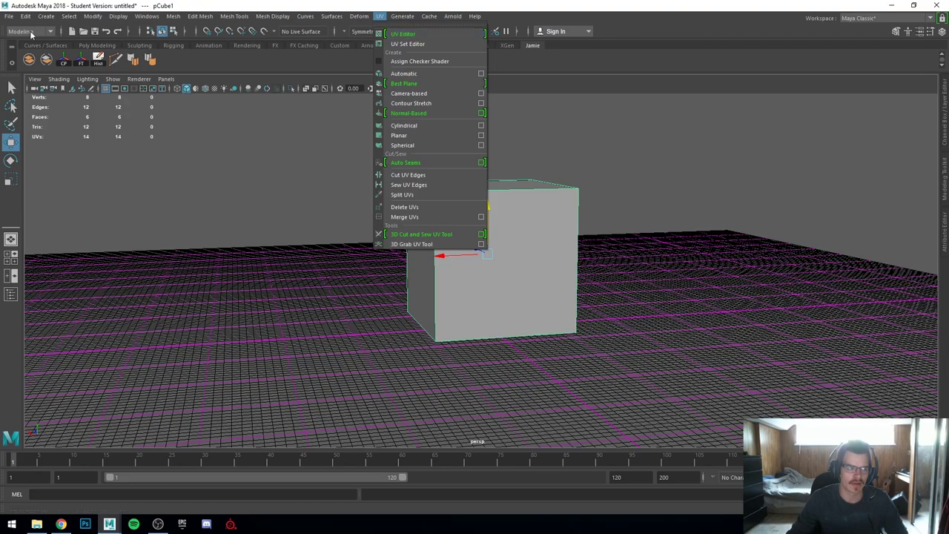
{"action": "key", "text": "Escape"}
{"action": "left_click", "coordinate": [200, 16]}
{"action": "left_click", "coordinate": [200, 15]}
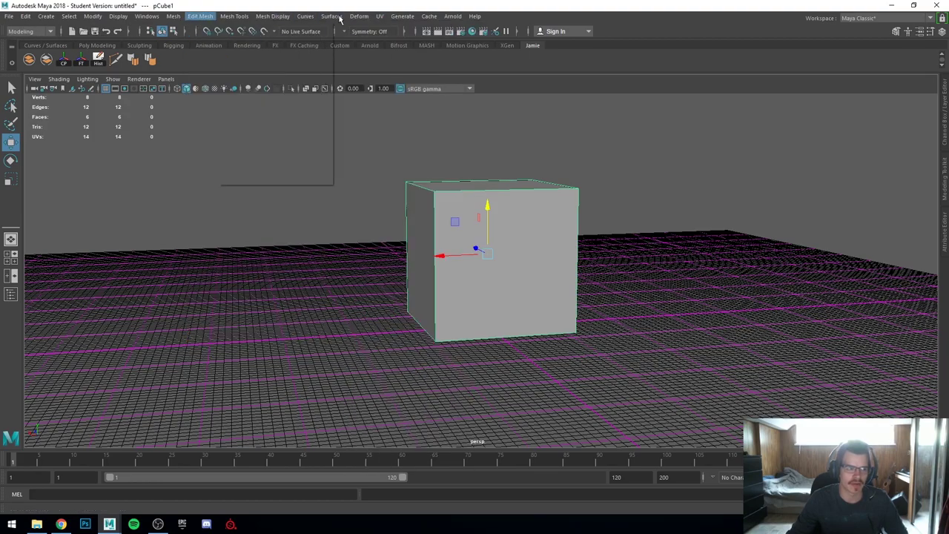
{"action": "left_click", "coordinate": [400, 16]}
{"action": "left_click", "coordinate": [400, 34]}
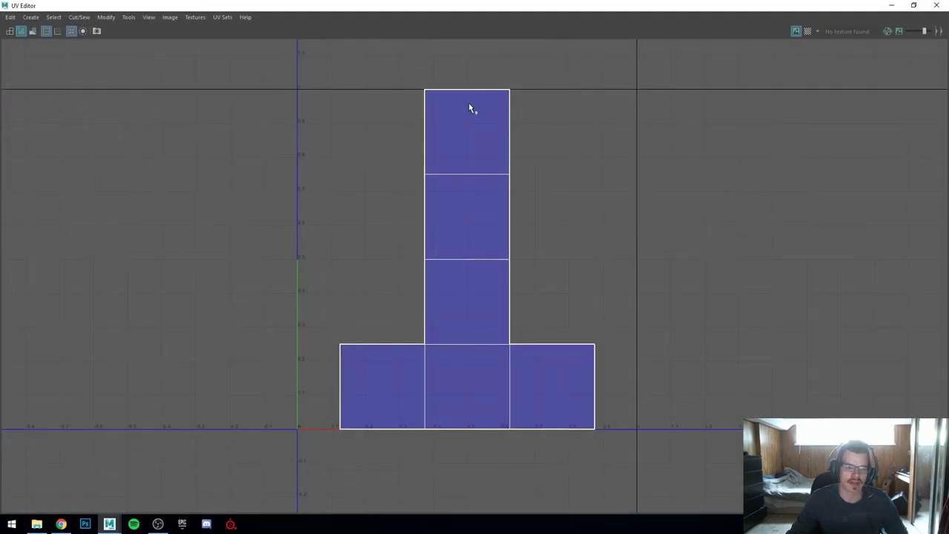
- Place the UV Editor window beside the perspective view with the cube's whole UV shell in sight
{"action": "left_click_drag", "start_coordinate": [570, 9], "coordinate": [539, 51]}
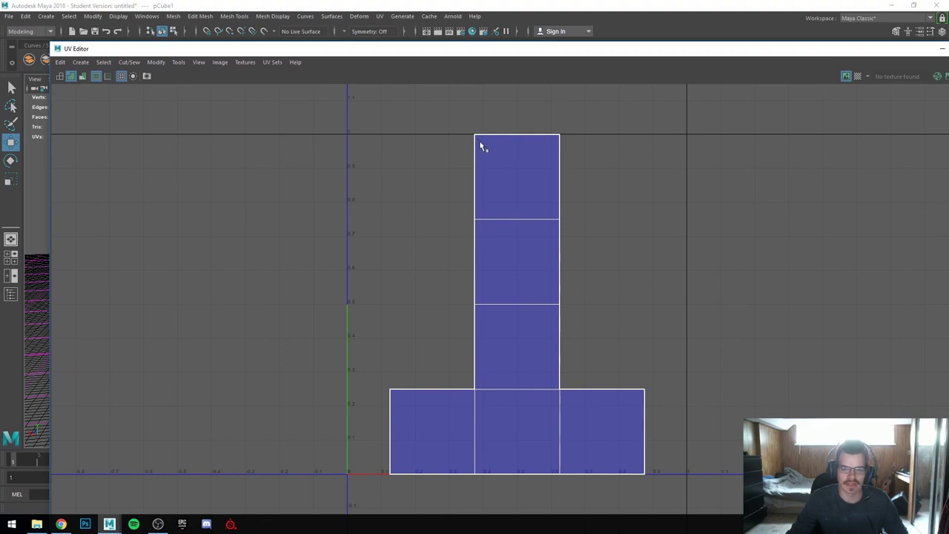
{"action": "left_click", "coordinate": [43, 183]}
{"action": "left_click_drag", "start_coordinate": [493, 54], "coordinate": [948, 70]}
{"action": "left_click", "coordinate": [441, 235]}
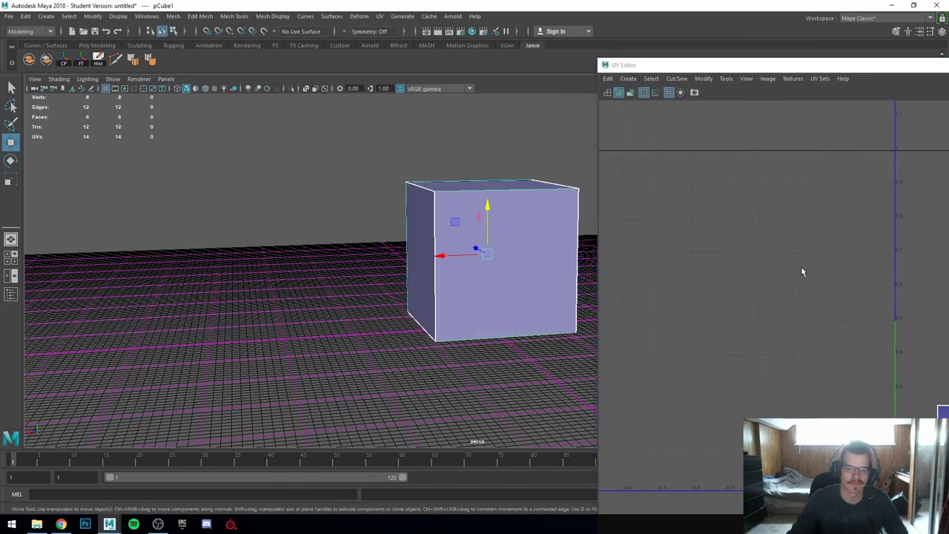
{"action": "middle_click_drag", "start_coordinate": [829, 301], "coordinate": [604, 252], "text": "alt"}
{"action": "middle_click_drag", "start_coordinate": [799, 268], "coordinate": [741, 281], "text": "alt"}
- Switch the cube to face selection from the UV Editor and compare its sides with the unfolded layout
{"action": "left_click_drag", "start_coordinate": [505, 281], "coordinate": [469, 328], "text": "alt"}
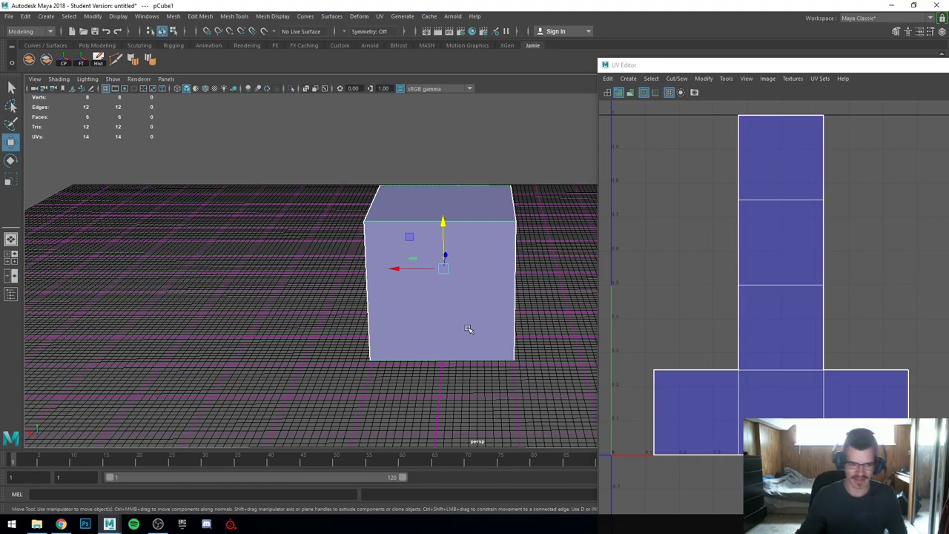
{"action": "left_click_drag", "start_coordinate": [467, 328], "coordinate": [334, 291], "text": "alt"}
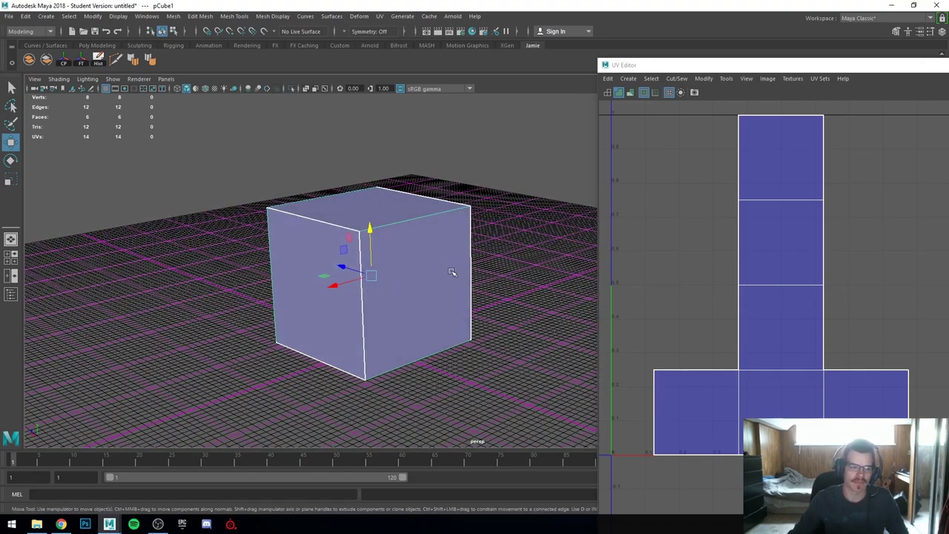
{"action": "left_click_drag", "start_coordinate": [445, 297], "coordinate": [344, 292], "text": "alt"}
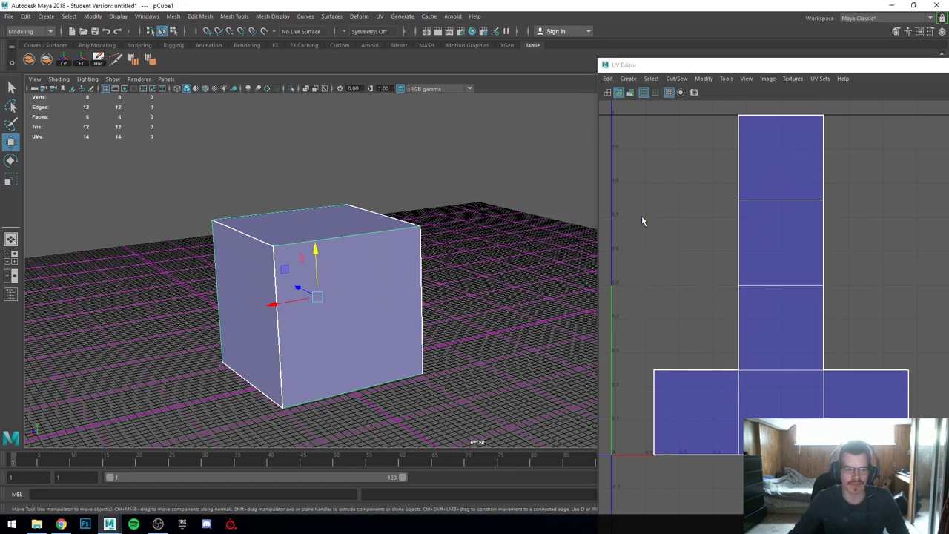
{"action": "right_click_drag", "start_coordinate": [796, 163], "coordinate": [798, 192]}
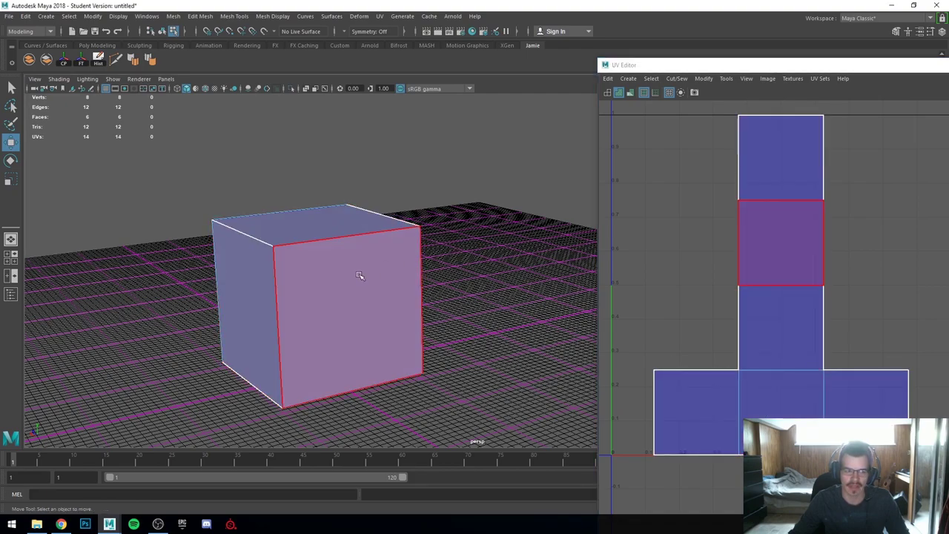
{"action": "left_click_drag", "start_coordinate": [450, 364], "coordinate": [338, 250], "text": "alt"}
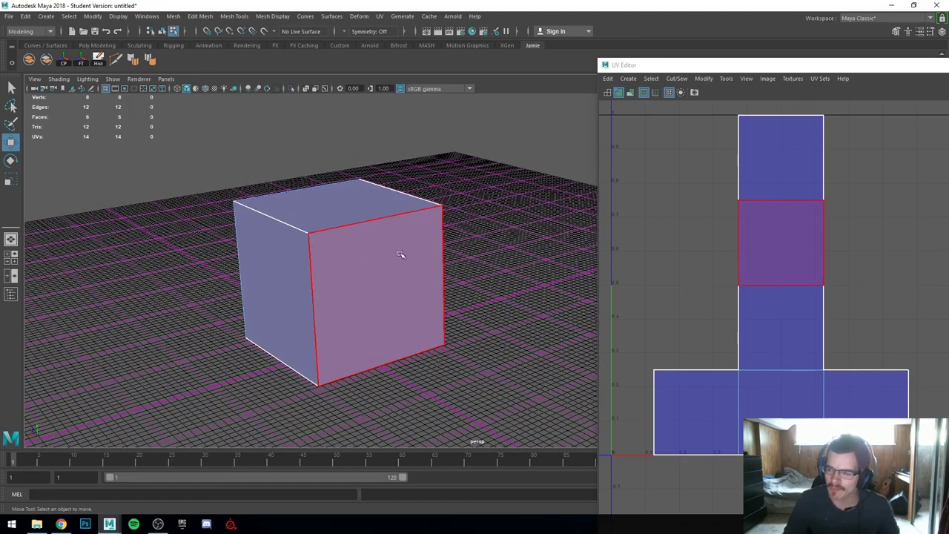
{"action": "left_click", "coordinate": [788, 236]}
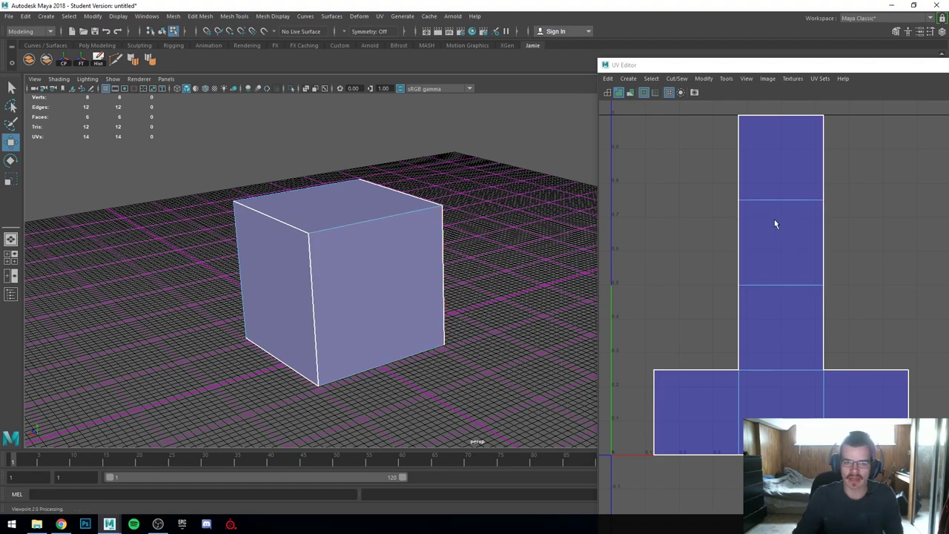
- Maximize the UV Editor to view the shell in its UV tile and restore the window beside the perspective view
{"action": "left_click_drag", "start_coordinate": [699, 66], "coordinate": [441, 1]}
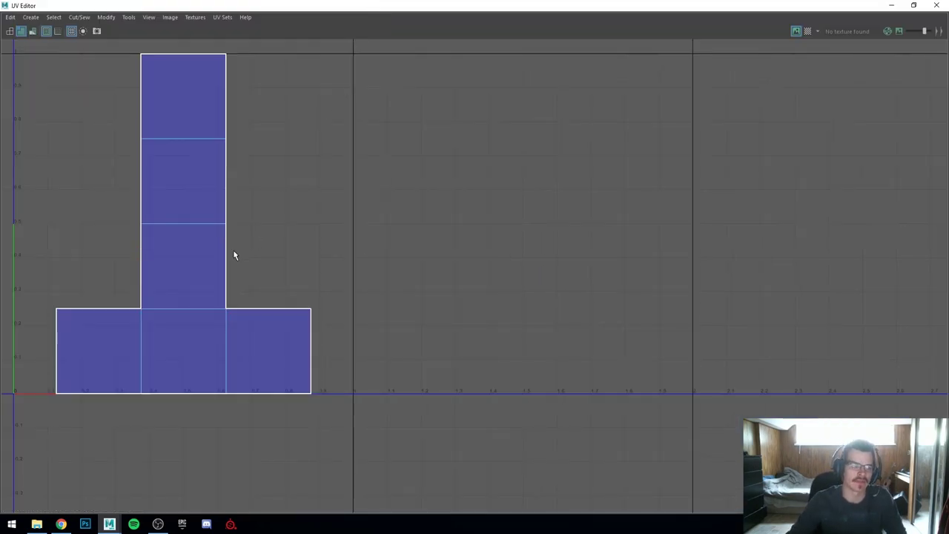
{"action": "middle_click_drag", "start_coordinate": [250, 226], "coordinate": [556, 282], "text": "alt"}
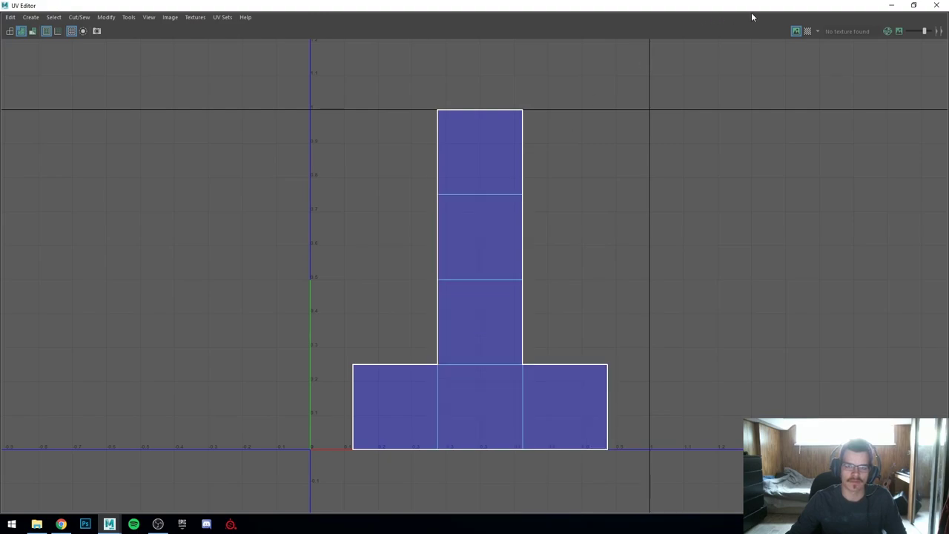
{"action": "left_click_drag", "start_coordinate": [708, 8], "coordinate": [763, 115]}
{"action": "key", "text": "f"}
{"action": "left_click_drag", "start_coordinate": [666, 96], "coordinate": [669, 69]}
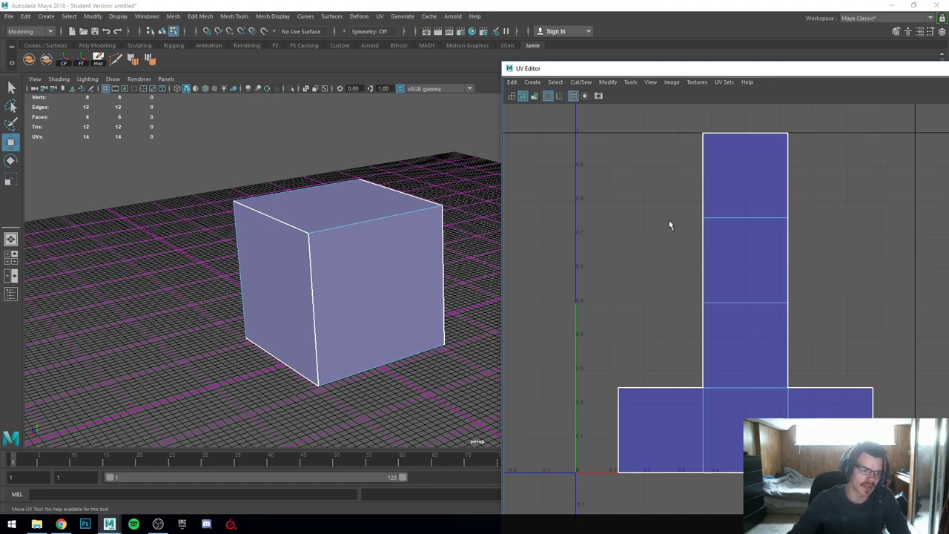
- Examine how the cube's faces match their UV faces, using both the wireframe and the shaded display of the UV Editor
{"action": "left_click_drag", "start_coordinate": [445, 237], "coordinate": [407, 244], "text": "alt"}
{"action": "left_click", "coordinate": [404, 253]}
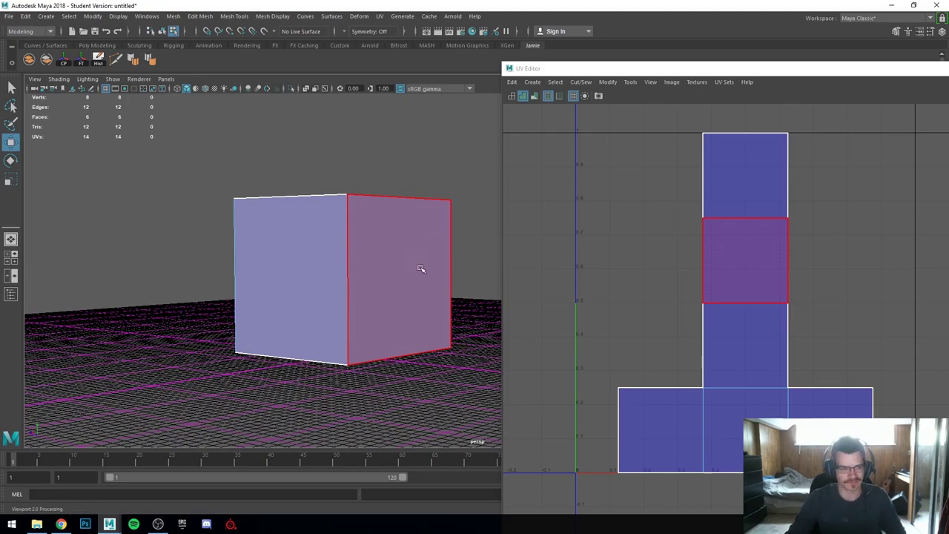
{"action": "left_click_drag", "start_coordinate": [419, 267], "coordinate": [373, 279], "text": "alt"}
{"action": "middle_click_drag", "start_coordinate": [341, 284], "coordinate": [371, 266], "text": "alt"}
{"action": "left_click_drag", "start_coordinate": [371, 267], "coordinate": [336, 265], "text": "alt"}
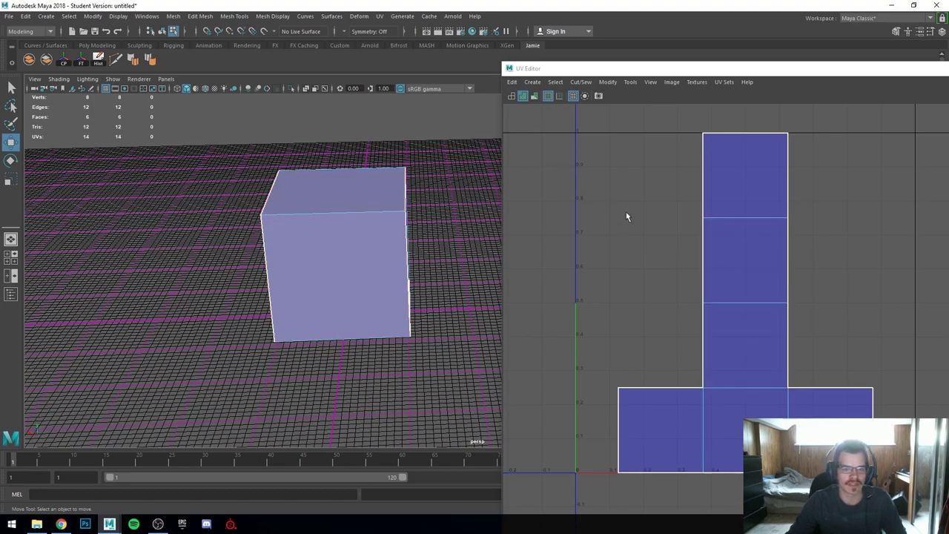
{"action": "left_click", "coordinate": [512, 98]}
{"action": "left_click_drag", "start_coordinate": [393, 221], "coordinate": [356, 286], "text": "alt"}
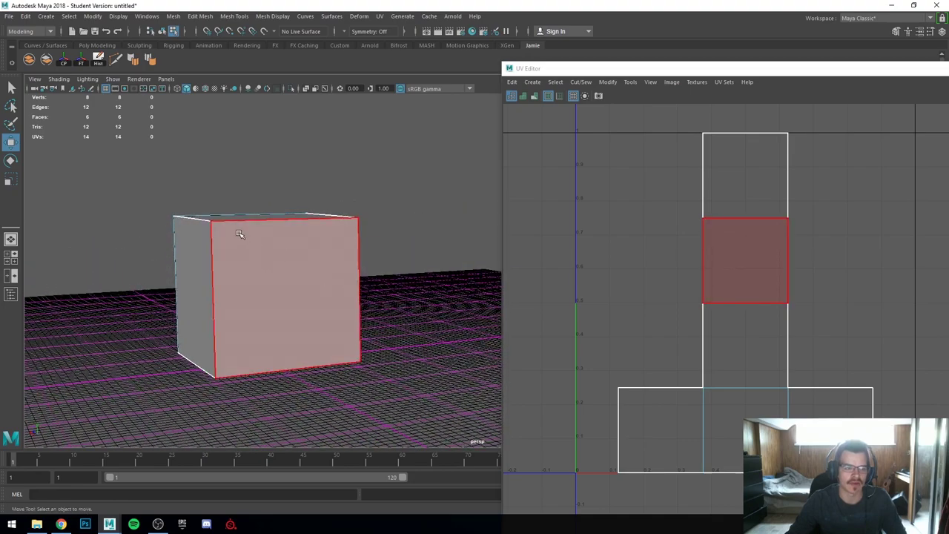
{"action": "left_click", "coordinate": [523, 98]}
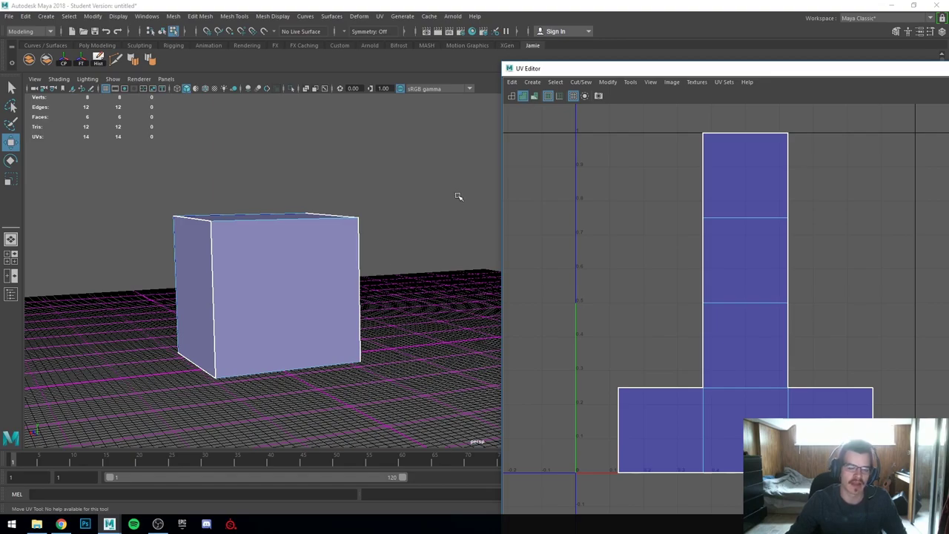
- Select one side face of the cube and its matching face in the UV layout to compare them
{"action": "left_click_drag", "start_coordinate": [400, 244], "coordinate": [330, 265], "text": "alt"}
{"action": "left_click_drag", "start_coordinate": [395, 257], "coordinate": [315, 266], "text": "alt"}
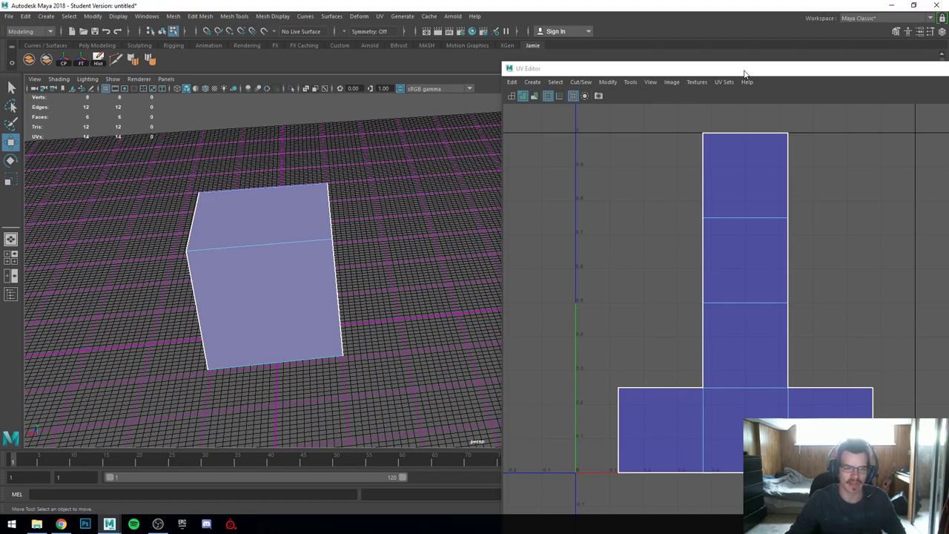
{"action": "left_click_drag", "start_coordinate": [259, 275], "coordinate": [349, 262], "text": "alt"}
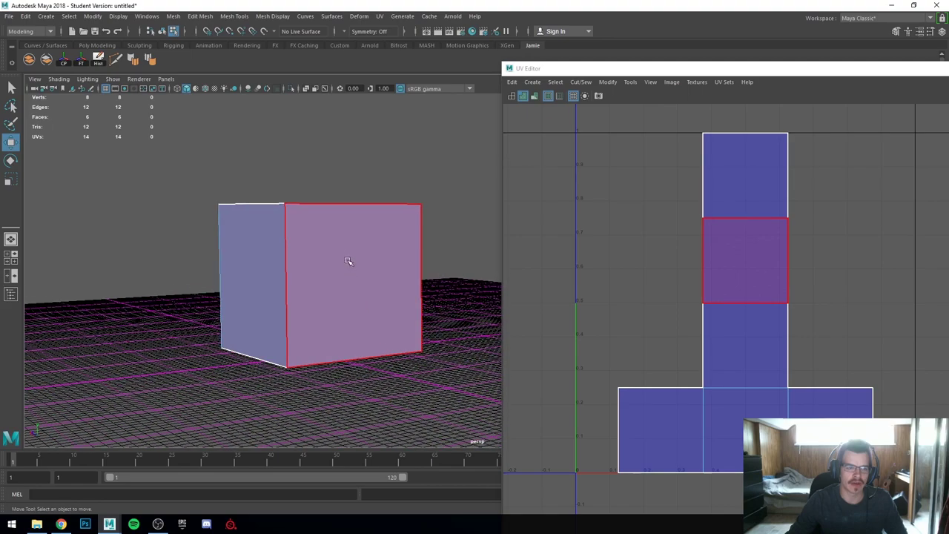
{"action": "left_click", "coordinate": [359, 265]}
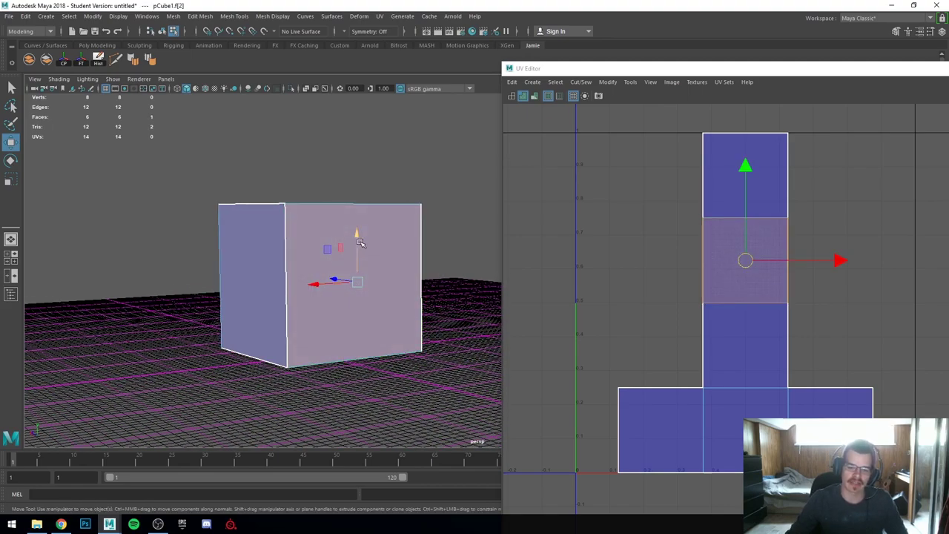
{"action": "left_click_drag", "start_coordinate": [360, 243], "coordinate": [377, 241], "text": "alt"}
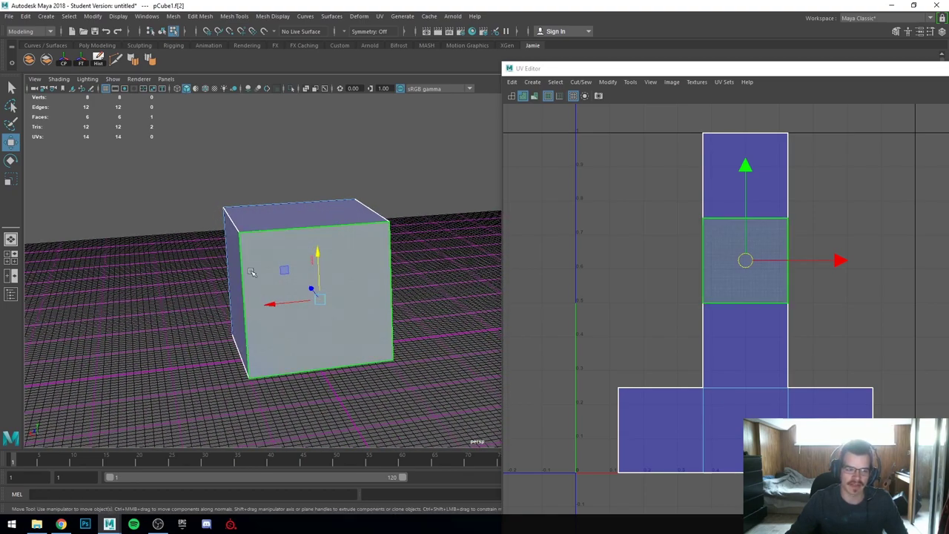
{"action": "left_click", "coordinate": [753, 255]}
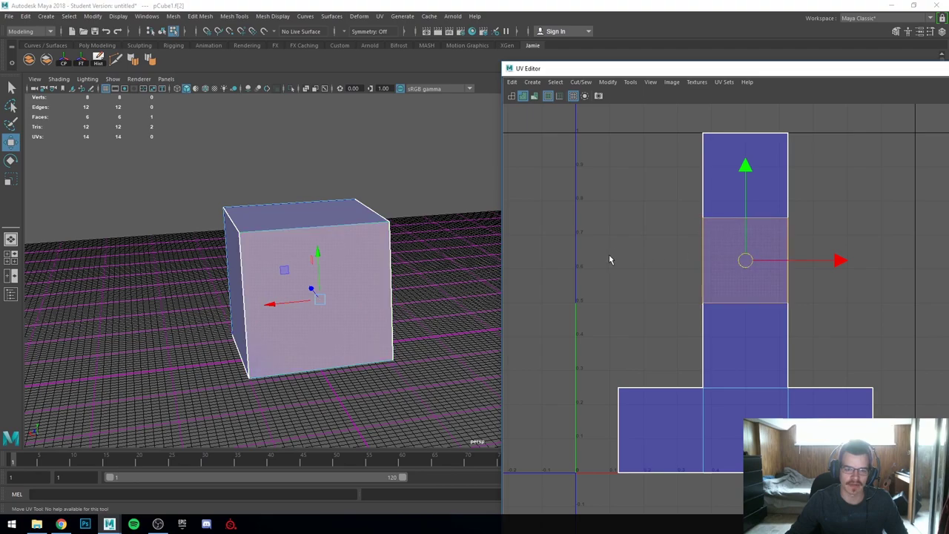
{"action": "left_click", "coordinate": [671, 249]}
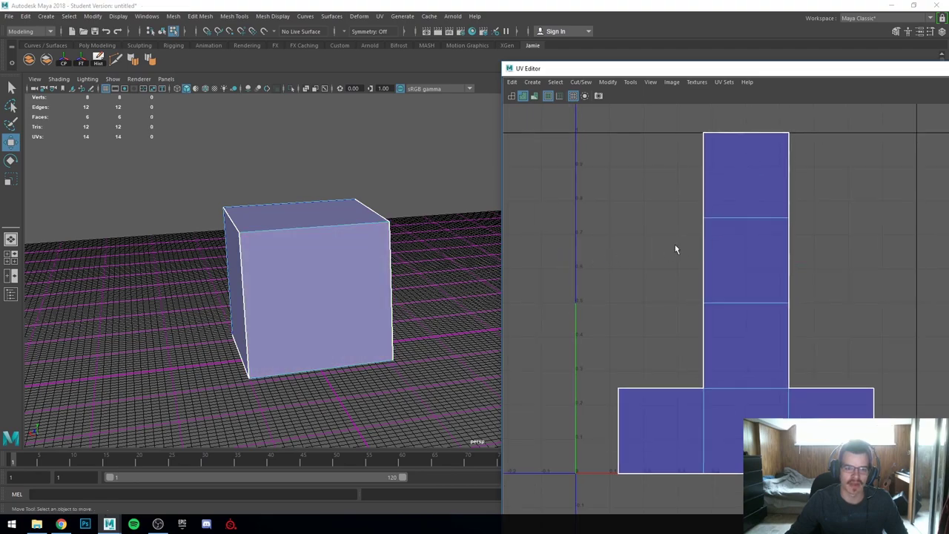
{"action": "left_click", "coordinate": [731, 246]}
- Maximize the UV Editor and apply the checker map to the cube's UVs
{"action": "left_click_drag", "start_coordinate": [683, 72], "coordinate": [246, 5]}
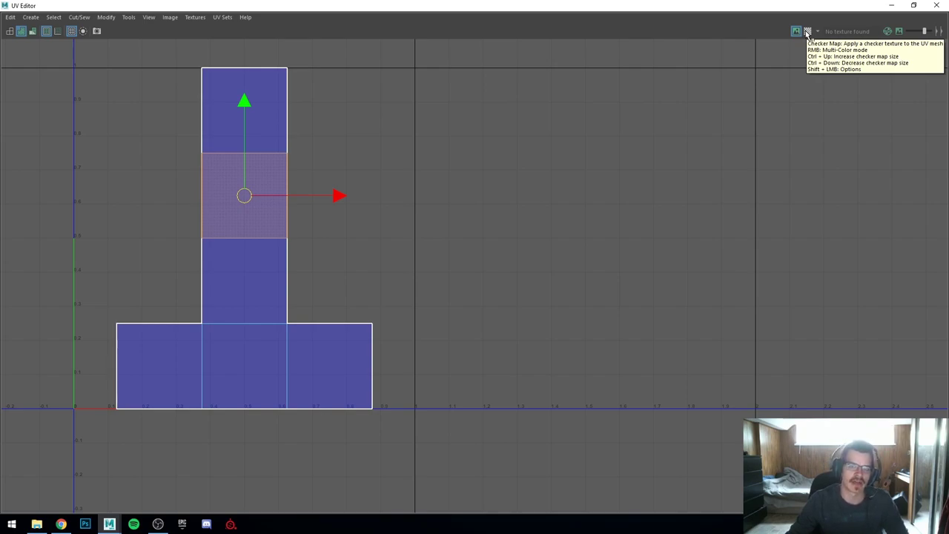
{"action": "left_click", "coordinate": [808, 34]}
{"action": "middle_click_drag", "start_coordinate": [225, 138], "coordinate": [489, 212], "text": "alt"}
{"action": "scroll", "coordinate": [515, 290], "scroll_direction": "down", "scroll_amount": 1}
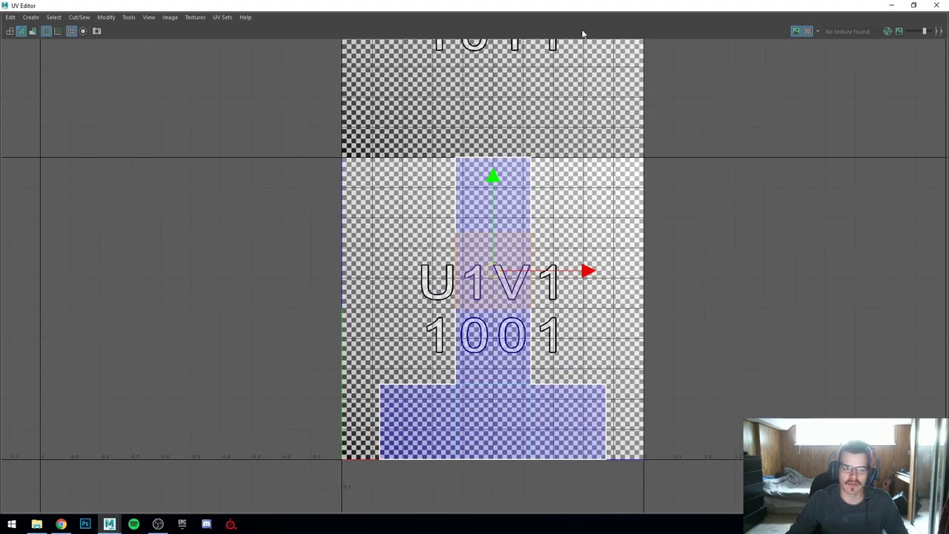
- Restore the UV Editor to a floating window beside the perspective view and frame the cube's UV shell in it
{"action": "left_click_drag", "start_coordinate": [515, 13], "coordinate": [756, 94]}
{"action": "left_click_drag", "start_coordinate": [649, 95], "coordinate": [686, 46]}
{"action": "left_click_drag", "start_coordinate": [281, 170], "coordinate": [614, 181]}
{"action": "middle_click_drag", "start_coordinate": [790, 293], "coordinate": [629, 291], "text": "alt"}
{"action": "right_click_drag", "start_coordinate": [655, 302], "coordinate": [715, 327], "text": "alt"}
{"action": "middle_click_drag", "start_coordinate": [715, 327], "coordinate": [652, 304], "text": "alt"}
{"action": "middle_click_drag", "start_coordinate": [417, 334], "coordinate": [434, 334], "text": "alt"}
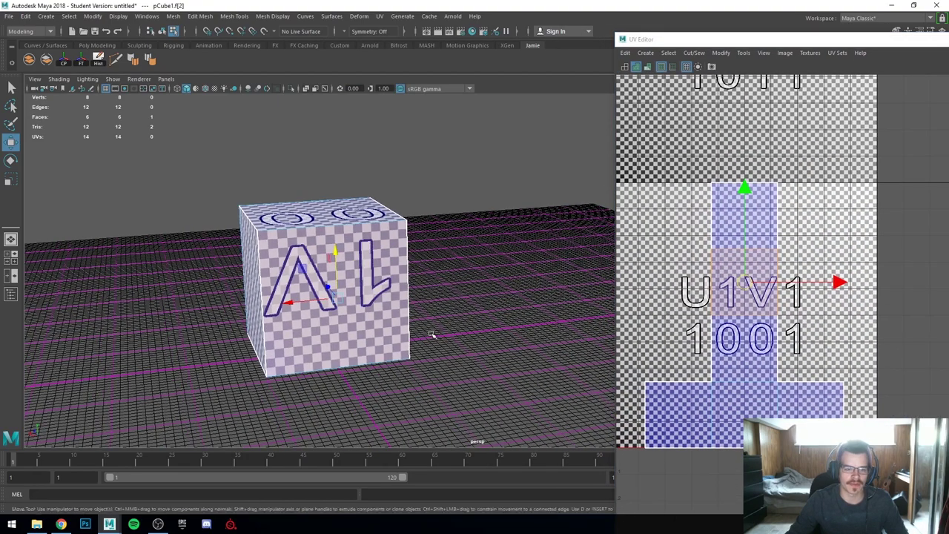
- Examine the checker map close up on the cube's side and top faces in the perspective view
{"action": "scroll", "coordinate": [267, 312], "scroll_direction": "up", "scroll_amount": 5}
{"action": "left_click_drag", "start_coordinate": [230, 308], "coordinate": [349, 242], "text": "alt"}
{"action": "scroll", "coordinate": [349, 316], "scroll_direction": "down", "scroll_amount": 4}
{"action": "scroll", "coordinate": [319, 319], "scroll_direction": "up", "scroll_amount": 4}
{"action": "scroll", "coordinate": [367, 284], "scroll_direction": "up", "scroll_amount": 4}
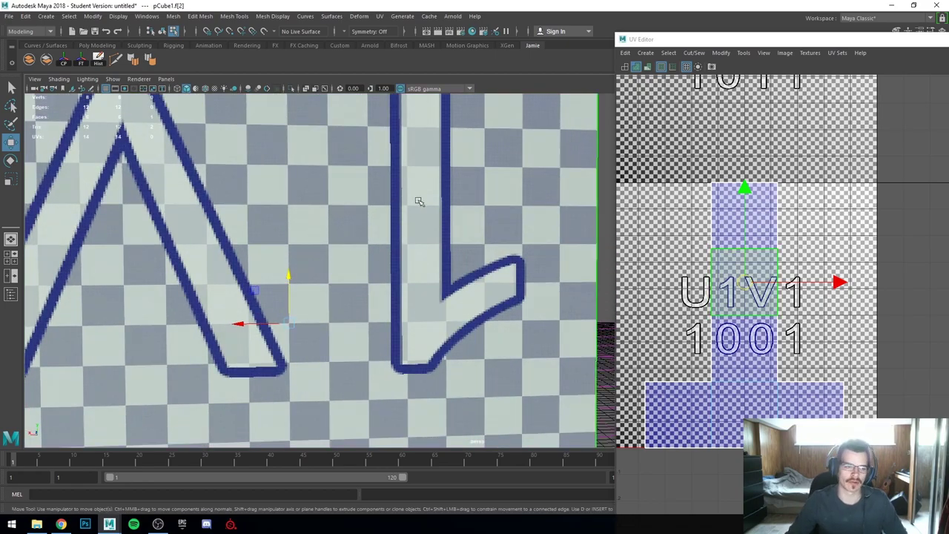
{"action": "scroll", "coordinate": [420, 201], "scroll_direction": "down", "scroll_amount": 3}
{"action": "left_click_drag", "start_coordinate": [420, 200], "coordinate": [364, 242], "text": "alt"}
{"action": "scroll", "coordinate": [375, 227], "scroll_direction": "up", "scroll_amount": 3}
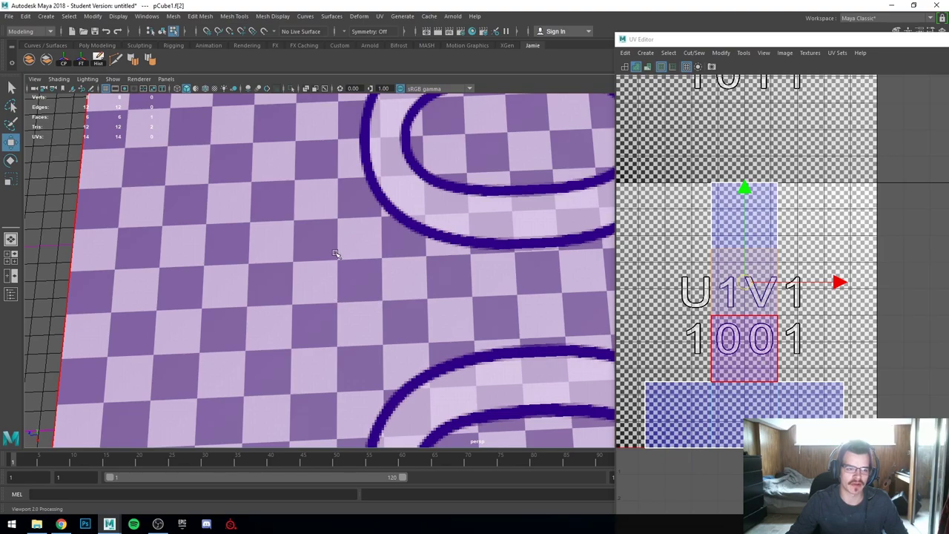
{"action": "left_click_drag", "start_coordinate": [392, 259], "coordinate": [357, 262], "text": "alt"}
{"action": "scroll", "coordinate": [357, 263], "scroll_direction": "down", "scroll_amount": 3}
{"action": "left_click_drag", "start_coordinate": [441, 278], "coordinate": [374, 250], "text": "alt"}
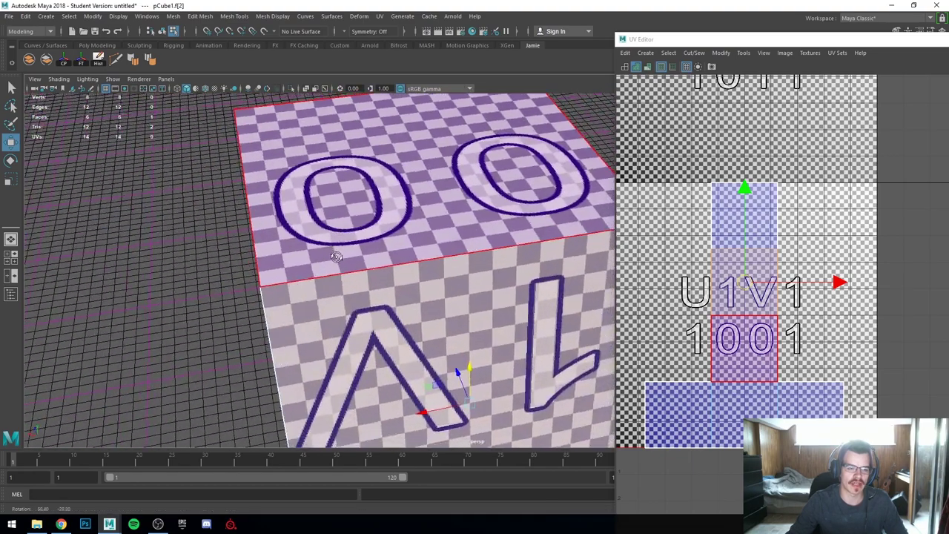
{"action": "middle_click_drag", "start_coordinate": [375, 250], "coordinate": [296, 270], "text": "alt"}
{"action": "left_click_drag", "start_coordinate": [297, 269], "coordinate": [317, 278], "text": "alt"}
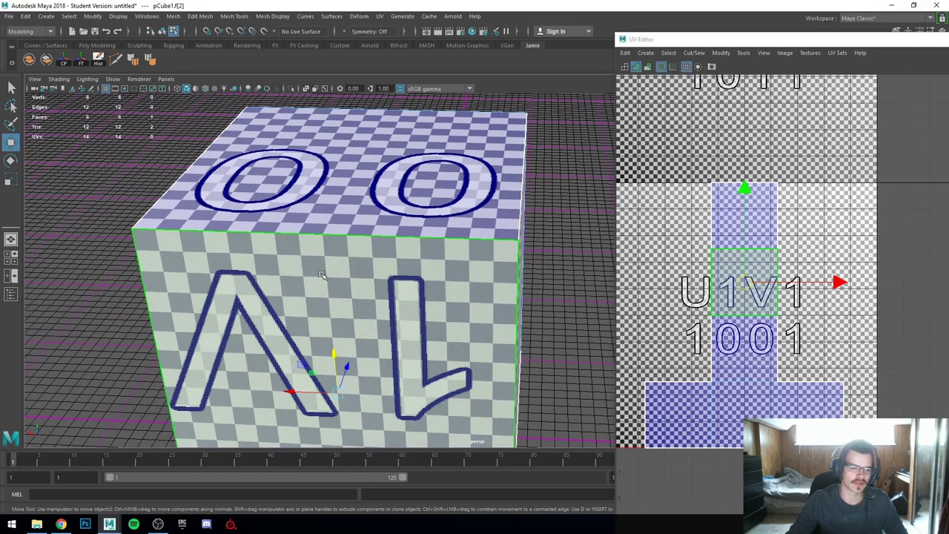
{"action": "left_click_drag", "start_coordinate": [323, 274], "coordinate": [349, 232], "text": "alt"}
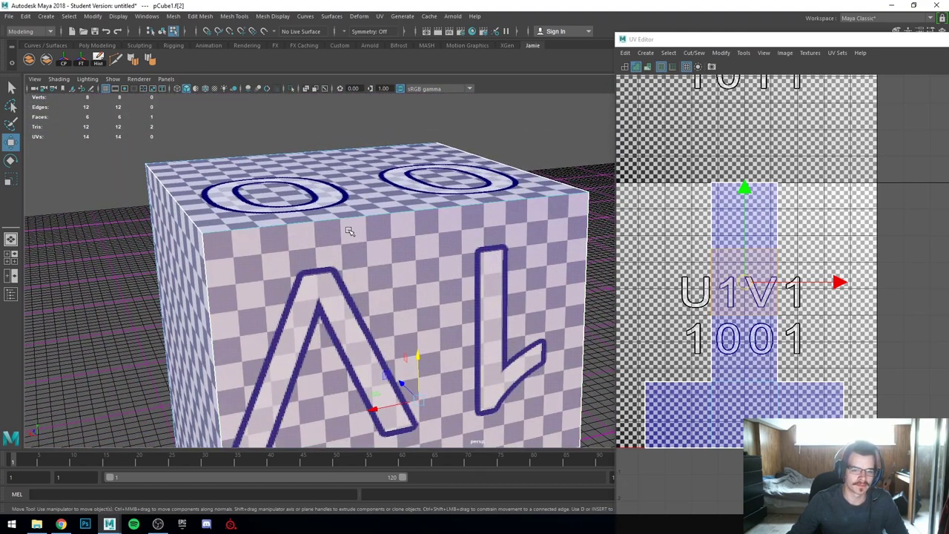
{"action": "scroll", "coordinate": [757, 238], "scroll_direction": "down", "scroll_amount": 1}
- Clear the selection, select the cube's top face and compare it with its UV face over the 00 digits
{"action": "left_click", "coordinate": [815, 236]}
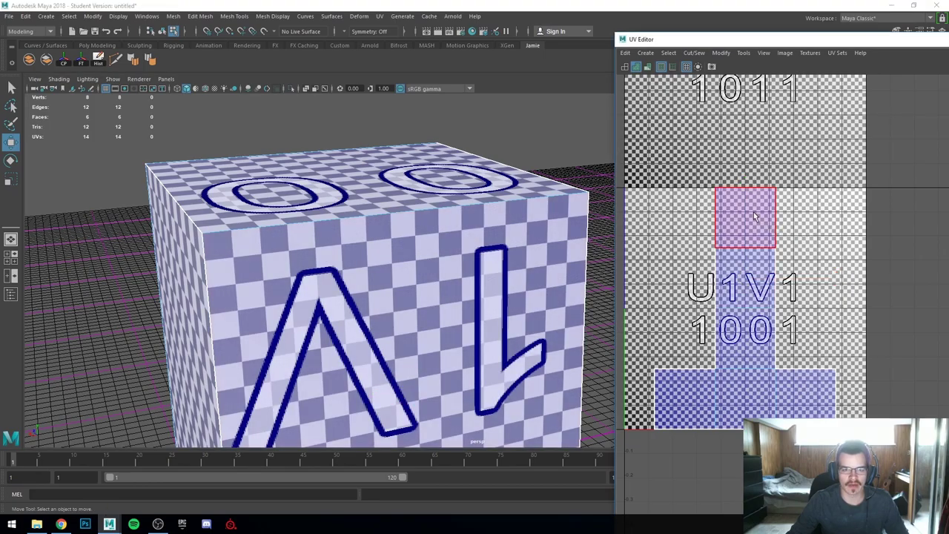
{"action": "left_click_drag", "start_coordinate": [349, 178], "coordinate": [387, 263], "text": "alt"}
{"action": "left_click", "coordinate": [381, 253]}
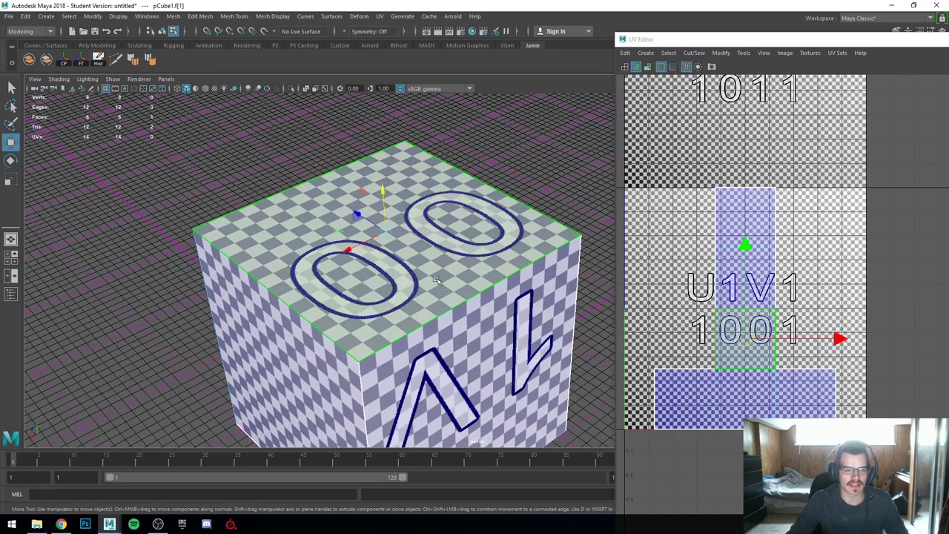
{"action": "scroll", "coordinate": [717, 322], "scroll_direction": "up", "scroll_amount": 5}
{"action": "middle_click_drag", "start_coordinate": [717, 322], "coordinate": [728, 289], "text": "alt"}
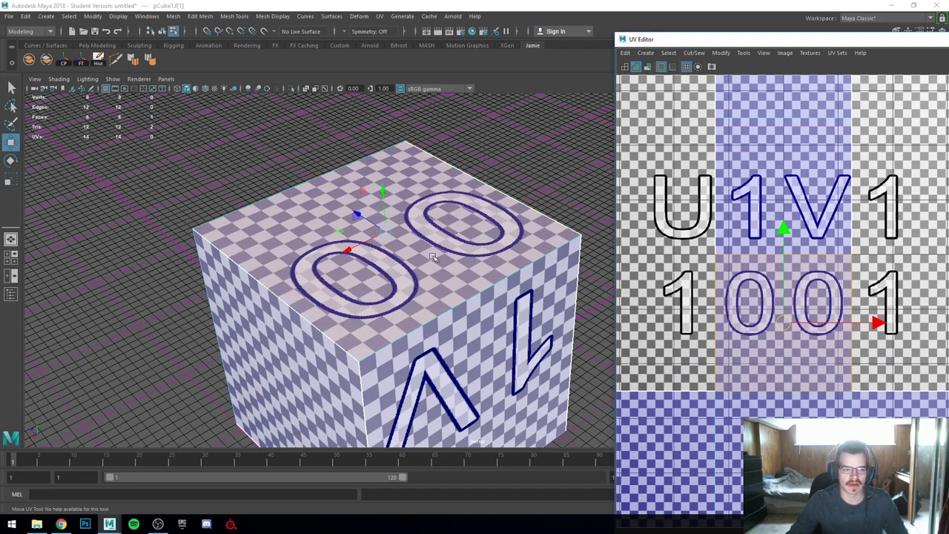
{"action": "left_click_drag", "start_coordinate": [242, 201], "coordinate": [341, 215], "text": "alt"}
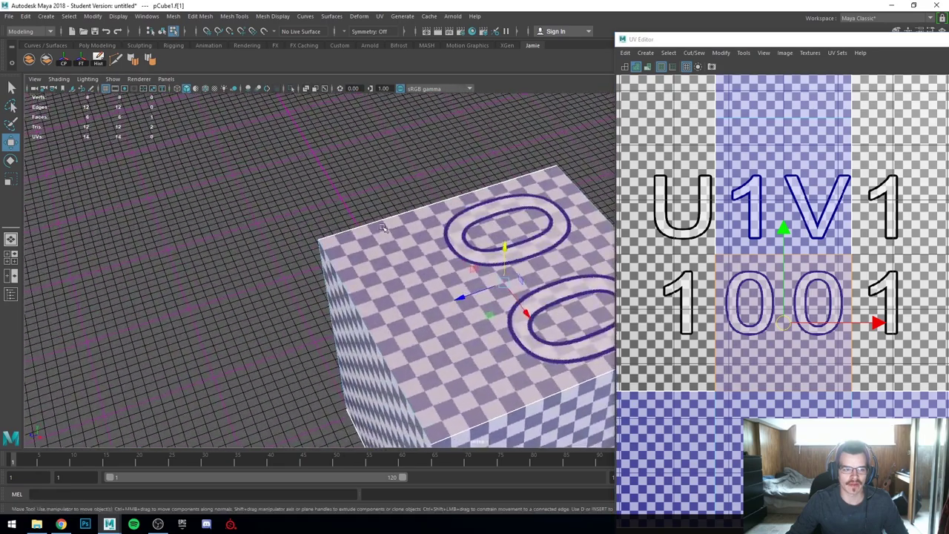
{"action": "middle_click_drag", "start_coordinate": [341, 215], "coordinate": [244, 197], "text": "alt"}
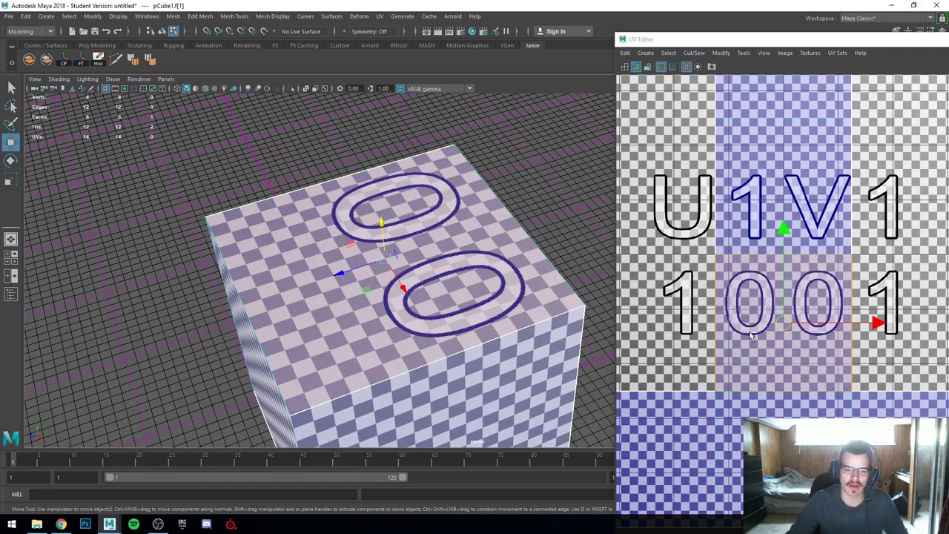
{"action": "right_click_drag", "start_coordinate": [762, 277], "coordinate": [802, 276]}
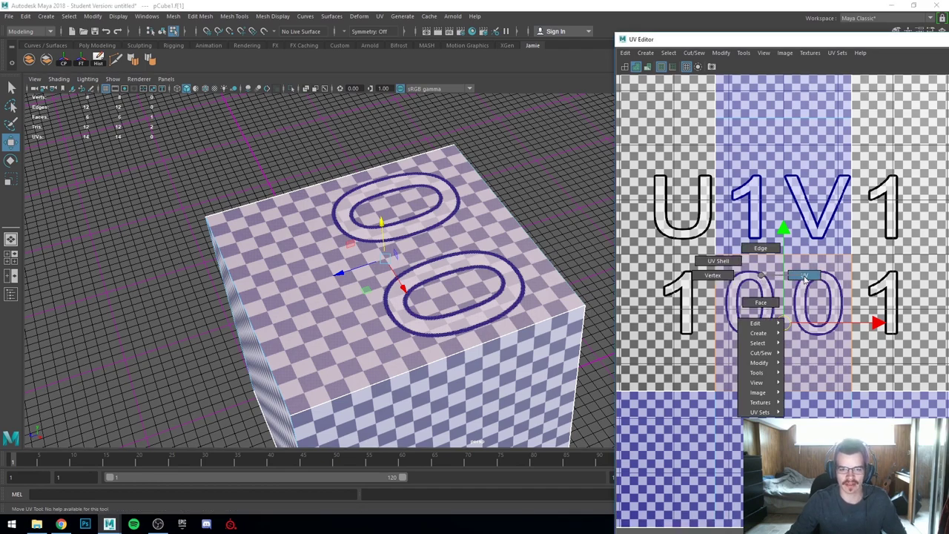
{"action": "right_click_drag", "start_coordinate": [805, 278], "coordinate": [805, 278]}
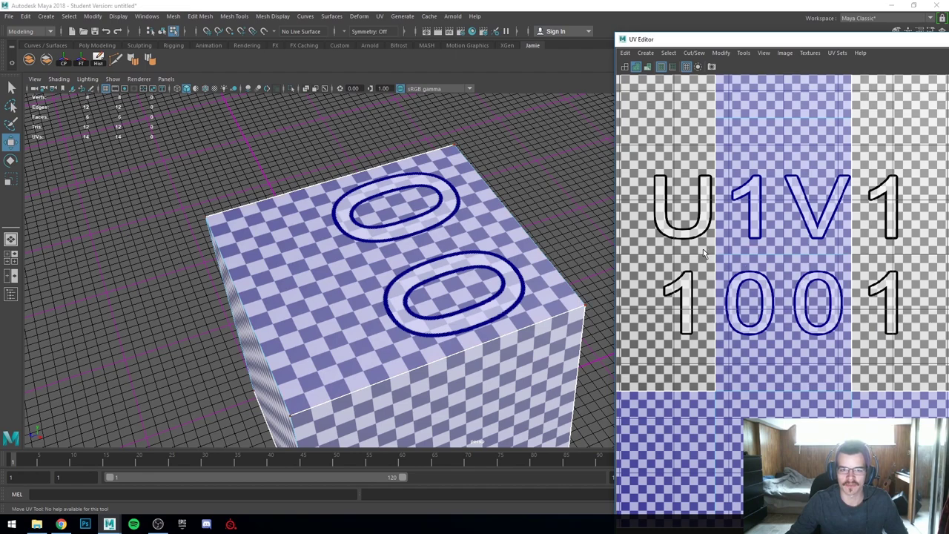
{"action": "left_click", "coordinate": [727, 273]}
{"action": "left_click", "coordinate": [819, 276], "text": "shift"}
{"action": "right_click_drag", "start_coordinate": [729, 270], "coordinate": [710, 258]}
{"action": "left_click_drag", "start_coordinate": [645, 229], "coordinate": [684, 185]}
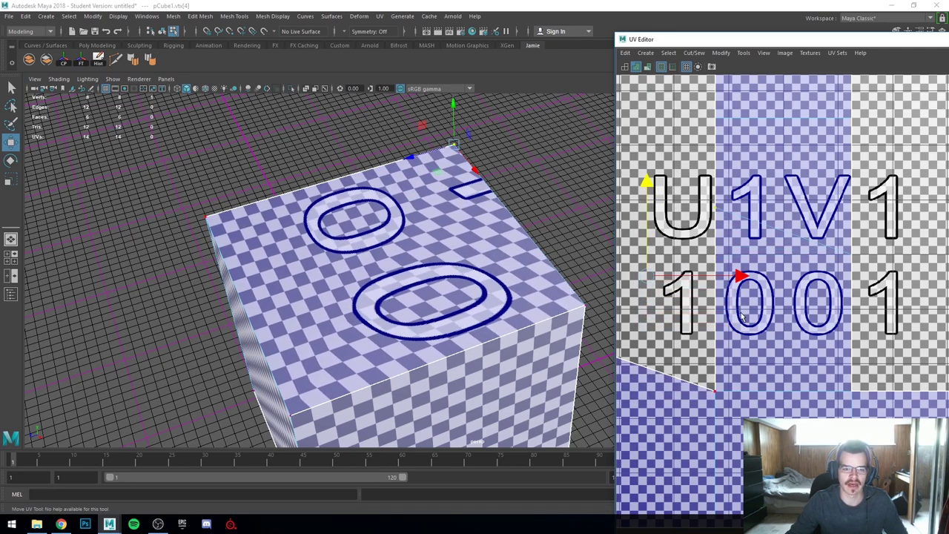
{"action": "scroll", "coordinate": [742, 317], "scroll_direction": "down", "scroll_amount": 2}
{"action": "middle_click_drag", "start_coordinate": [657, 352], "coordinate": [737, 349], "text": "alt"}
{"action": "key", "text": "ctrl+z"}
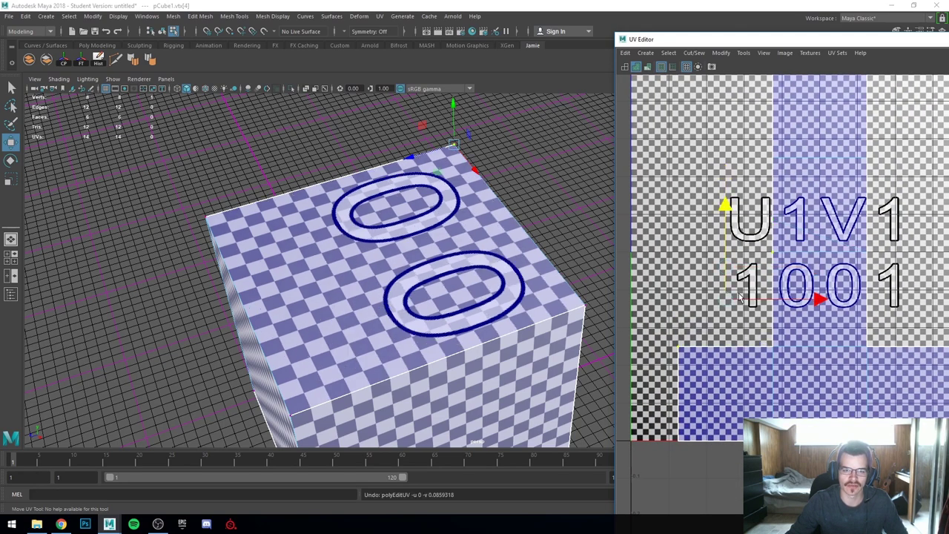
- In UV selection mode, select the top face's two upper UVs and move them straight up above the U1V1 label
{"action": "scroll", "coordinate": [766, 293], "scroll_direction": "up", "scroll_amount": 2}
{"action": "middle_click_drag", "start_coordinate": [771, 273], "coordinate": [750, 276], "text": "alt"}
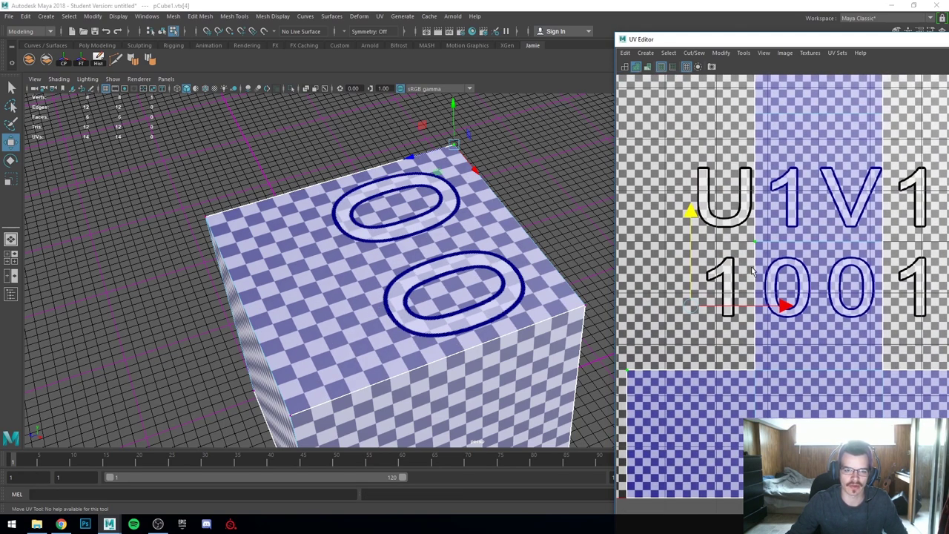
{"action": "right_click", "coordinate": [787, 242]}
{"action": "left_click", "coordinate": [830, 239]}
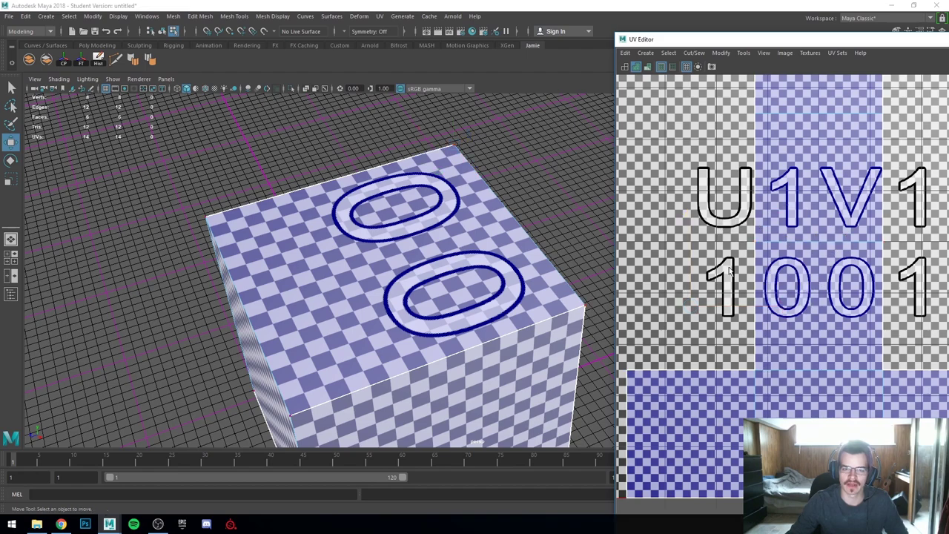
{"action": "left_click", "coordinate": [761, 254]}
{"action": "left_click", "coordinate": [865, 255], "text": "shift"}
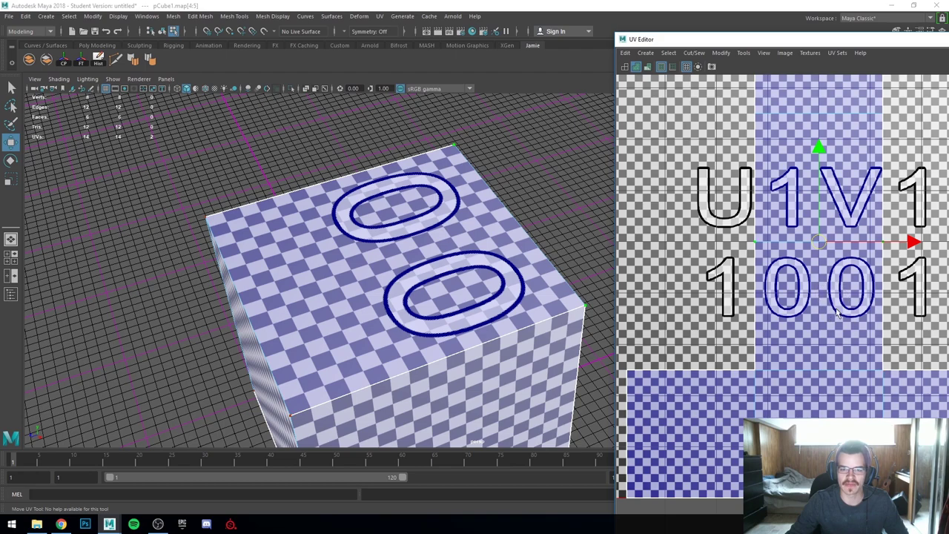
{"action": "left_click_drag", "start_coordinate": [819, 150], "coordinate": [821, 68]}
{"action": "right_click_drag", "start_coordinate": [821, 171], "coordinate": [816, 257]}
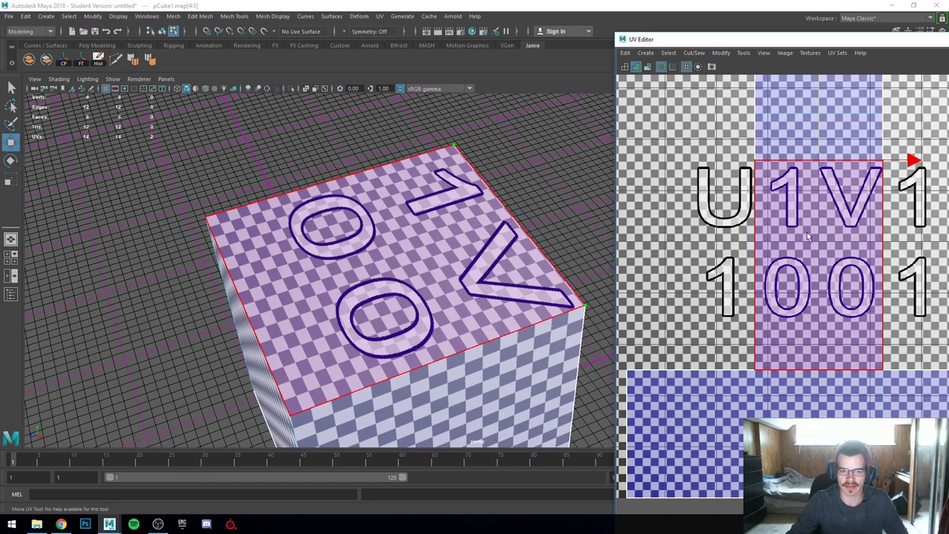
- Examine the checker squares on the cube's edited top face against those on the adjoining side face
{"action": "left_click_drag", "start_coordinate": [501, 245], "coordinate": [437, 290], "text": "alt"}
{"action": "scroll", "coordinate": [468, 270], "scroll_direction": "up", "scroll_amount": 4}
{"action": "scroll", "coordinate": [427, 312], "scroll_direction": "up", "scroll_amount": 2}
{"action": "scroll", "coordinate": [343, 321], "scroll_direction": "down", "scroll_amount": 1}
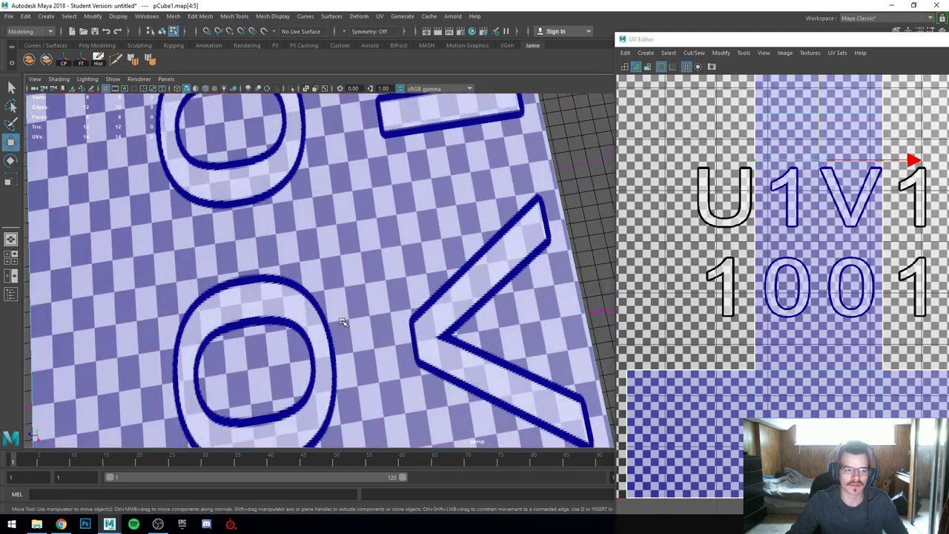
{"action": "left_click_drag", "start_coordinate": [342, 321], "coordinate": [325, 292], "text": "alt"}
{"action": "middle_click_drag", "start_coordinate": [326, 292], "coordinate": [328, 319], "text": "alt"}
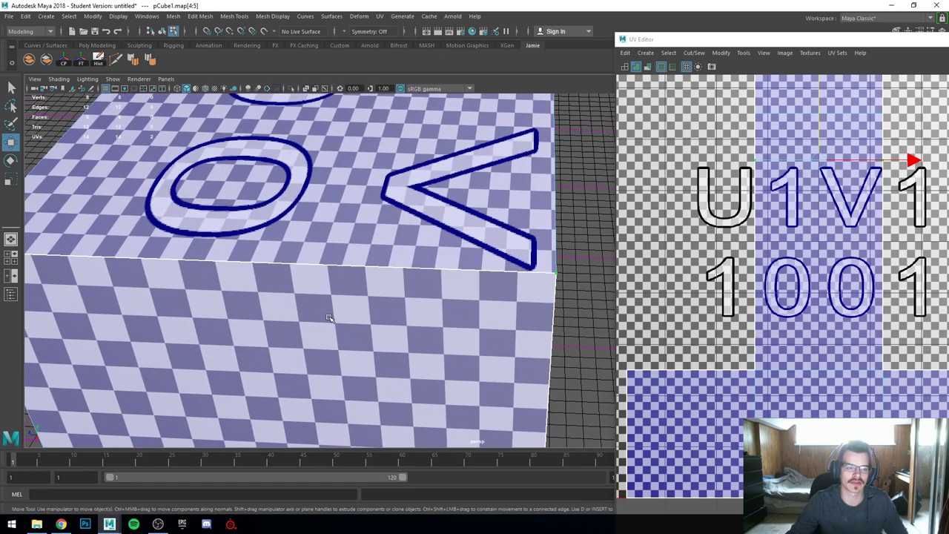
{"action": "right_click_drag", "start_coordinate": [328, 320], "coordinate": [443, 322], "text": "alt"}
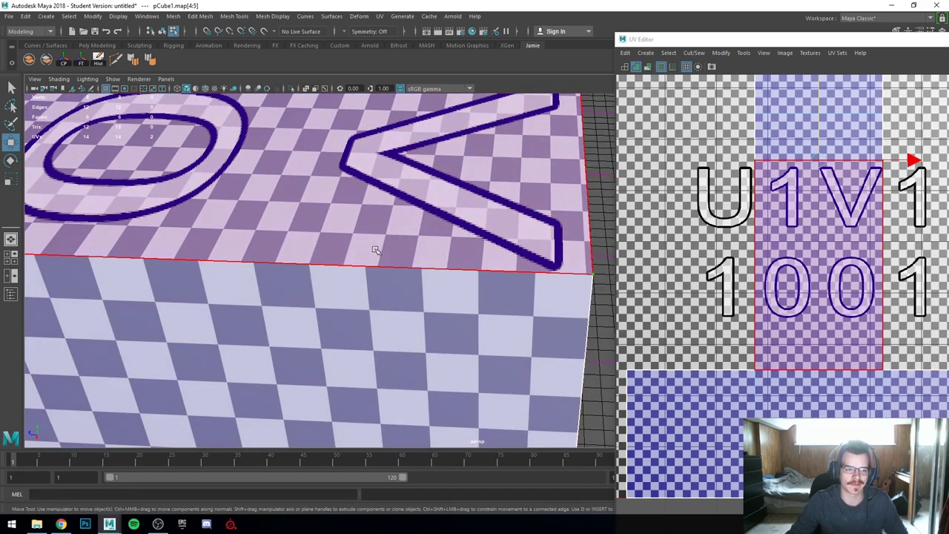
{"action": "left_click_drag", "start_coordinate": [425, 241], "coordinate": [253, 206], "text": "alt"}
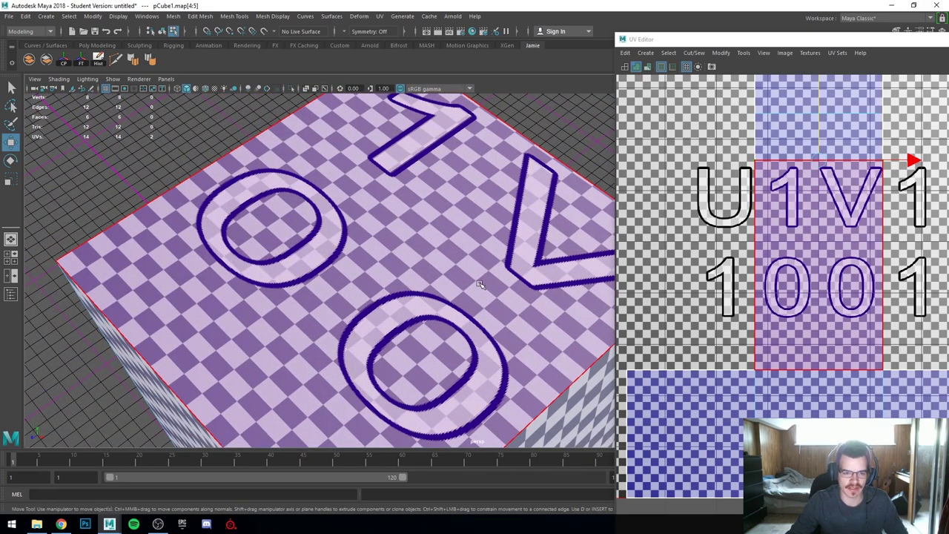
{"action": "scroll", "coordinate": [730, 280], "scroll_direction": "down", "scroll_amount": 1}
{"action": "scroll", "coordinate": [665, 298], "scroll_direction": "down", "scroll_amount": 2}
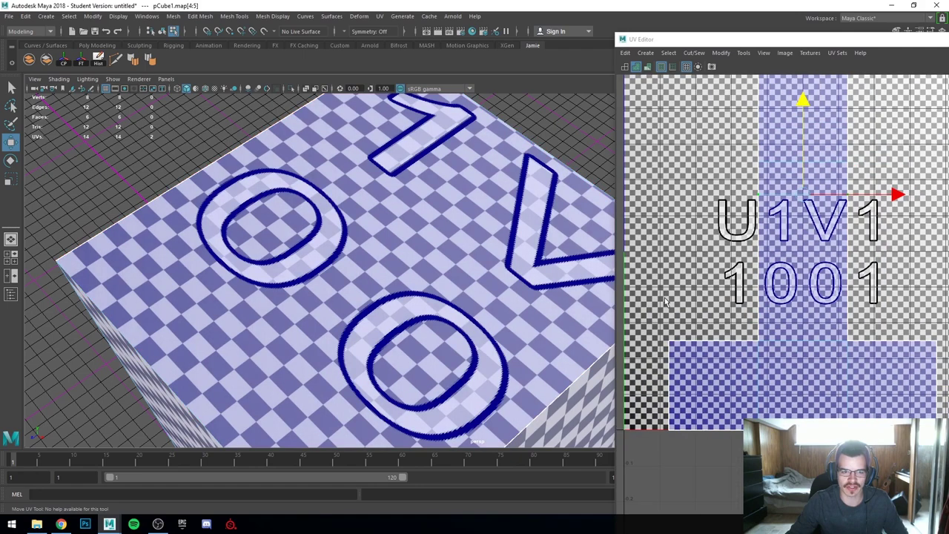
- Select the elongated UV face in the UV Editor and compare it with the cube's top face
{"action": "right_click_drag", "start_coordinate": [744, 221], "coordinate": [744, 256]}
{"action": "left_click", "coordinate": [782, 256]}
{"action": "scroll", "coordinate": [750, 266], "scroll_direction": "up", "scroll_amount": 2}
{"action": "left_click_drag", "start_coordinate": [479, 308], "coordinate": [387, 283], "text": "alt"}
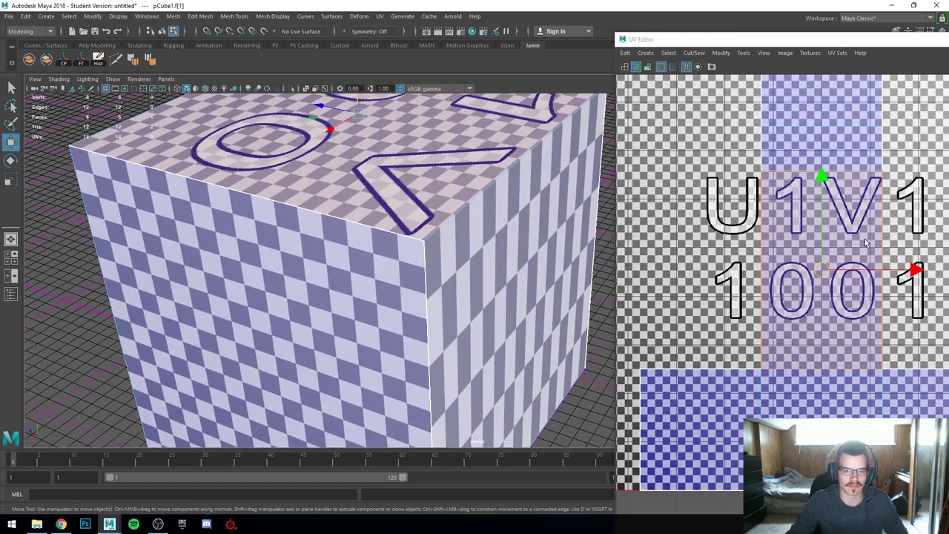
{"action": "middle_click_drag", "start_coordinate": [818, 232], "coordinate": [837, 232], "text": "alt"}
{"action": "left_click_drag", "start_coordinate": [373, 186], "coordinate": [449, 215], "text": "alt"}
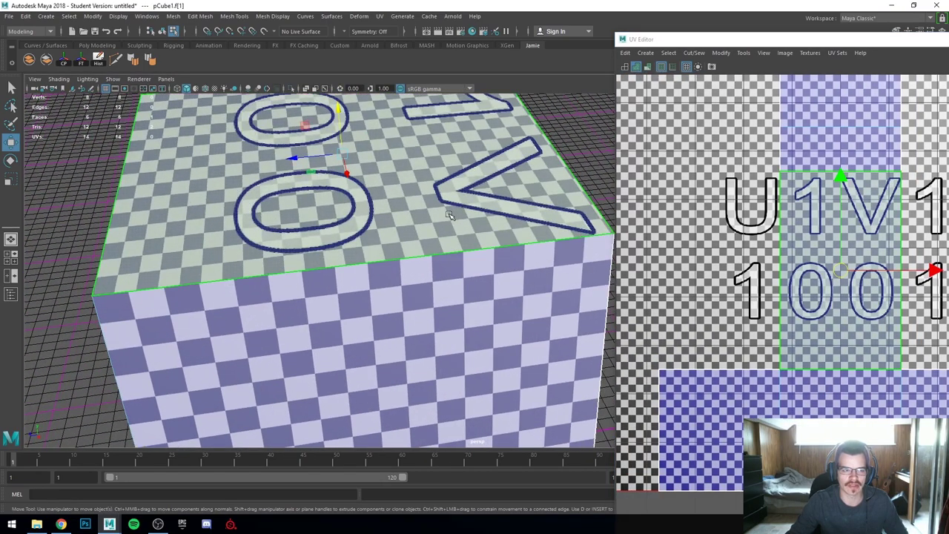
{"action": "scroll", "coordinate": [449, 215], "scroll_direction": "down", "scroll_amount": 3}
- Reselect the same two UVs and move them back down between the U1V1 and 1001 labels to even out the checker squares
{"action": "right_click_drag", "start_coordinate": [811, 203], "coordinate": [850, 204]}
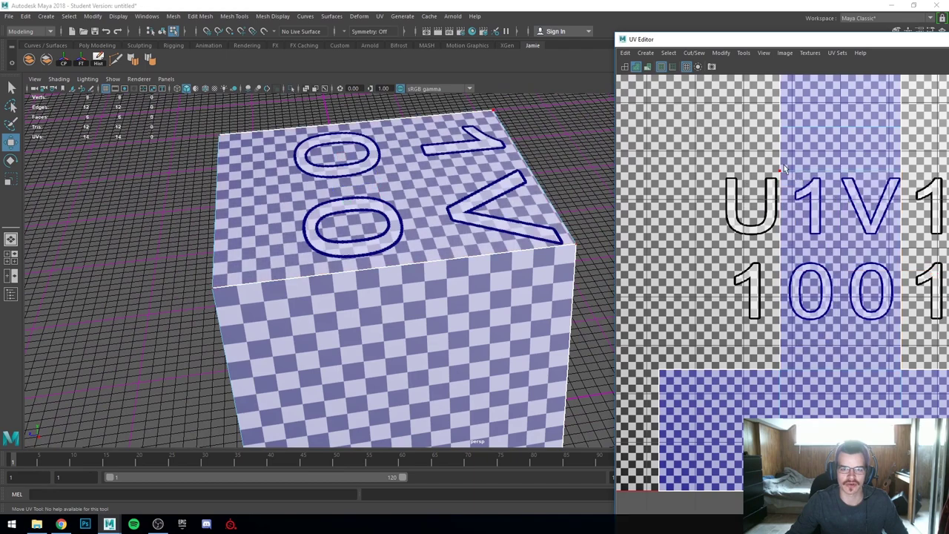
{"action": "left_click_drag", "start_coordinate": [757, 152], "coordinate": [929, 195]}
{"action": "left_click_drag", "start_coordinate": [842, 81], "coordinate": [857, 159]}
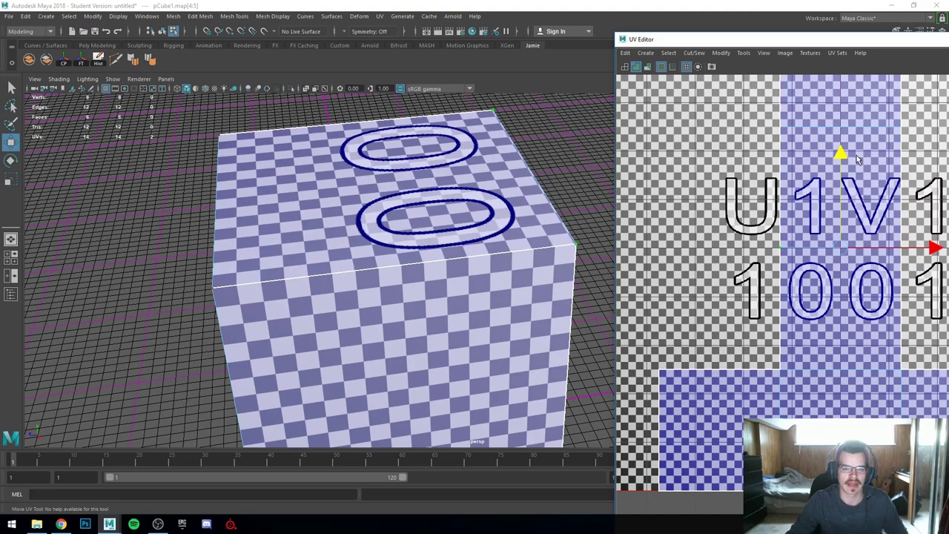
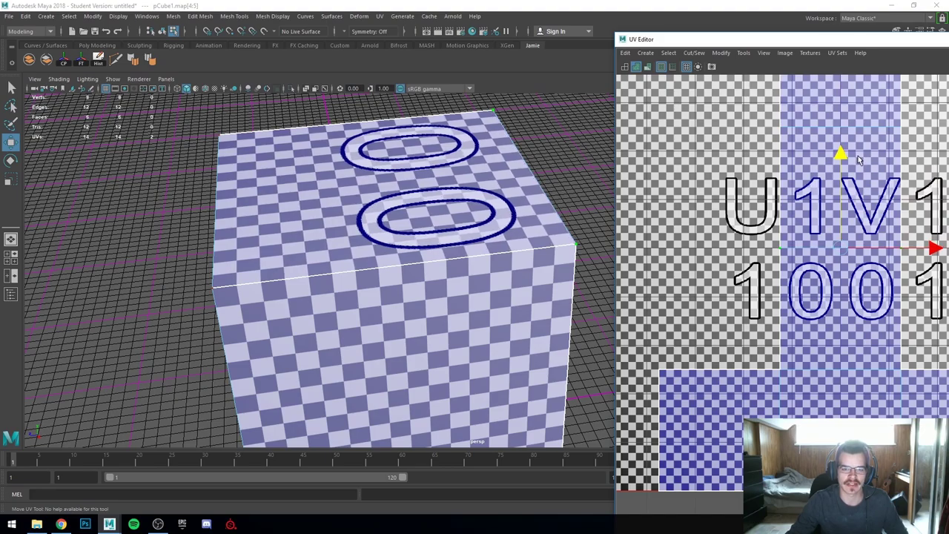
{"action": "scroll", "coordinate": [482, 232], "scroll_direction": "down", "scroll_amount": 4}
{"action": "left_click_drag", "start_coordinate": [481, 231], "coordinate": [386, 235], "text": "alt"}
{"action": "scroll", "coordinate": [393, 234], "scroll_direction": "up", "scroll_amount": 4}
{"action": "scroll", "coordinate": [423, 241], "scroll_direction": "down", "scroll_amount": 3}
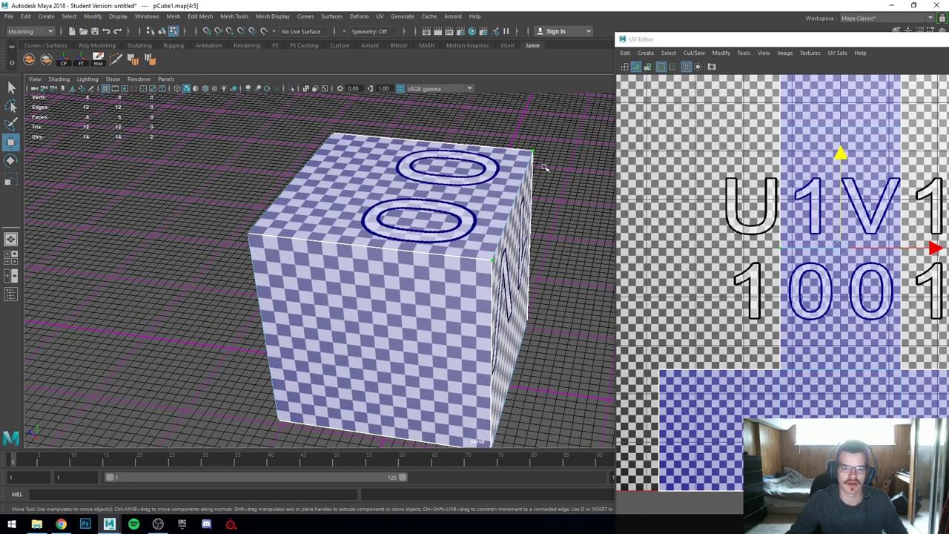
- Put the UV Editor away and select the whole cube in object mode
{"action": "scroll", "coordinate": [489, 215], "scroll_direction": "down", "scroll_amount": 4}
{"action": "left_click_drag", "start_coordinate": [489, 215], "coordinate": [534, 218], "text": "alt"}
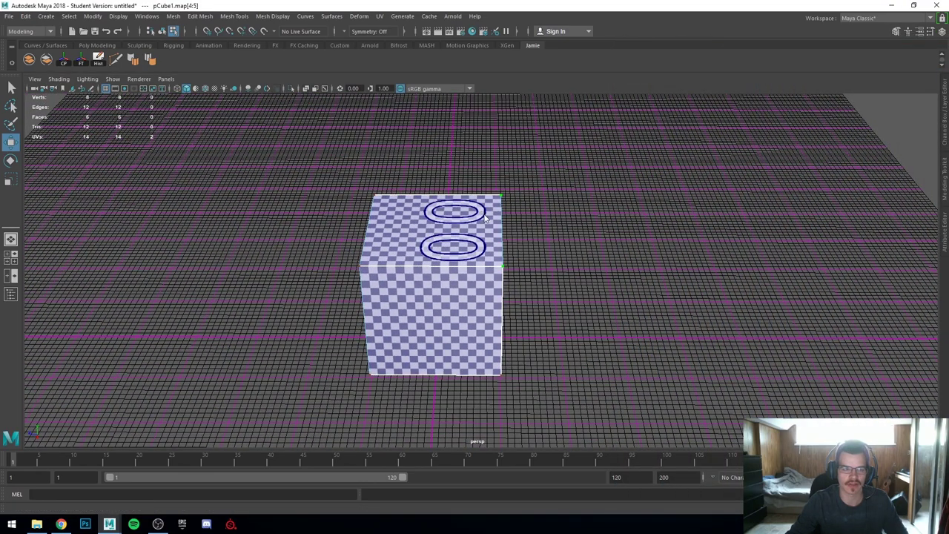
{"action": "right_click_drag", "start_coordinate": [497, 213], "coordinate": [569, 174]}
{"action": "left_click", "coordinate": [538, 229]}
{"action": "scroll", "coordinate": [421, 238], "scroll_direction": "up", "scroll_amount": 4}
{"action": "right_click_drag", "start_coordinate": [420, 239], "coordinate": [481, 199]}
{"action": "left_click", "coordinate": [552, 215]}
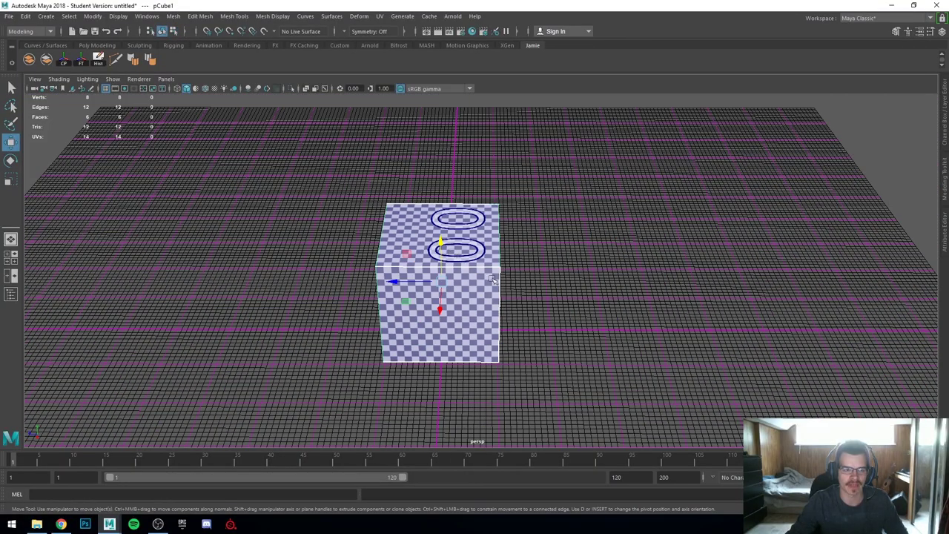
- Scale the cube along its Z axis into a long box
{"action": "left_click_drag", "start_coordinate": [400, 311], "coordinate": [461, 284], "text": "alt"}
{"action": "right_click_drag", "start_coordinate": [422, 284], "coordinate": [367, 281], "text": "alt"}
{"action": "middle_click_drag", "start_coordinate": [367, 281], "coordinate": [391, 309], "text": "alt"}
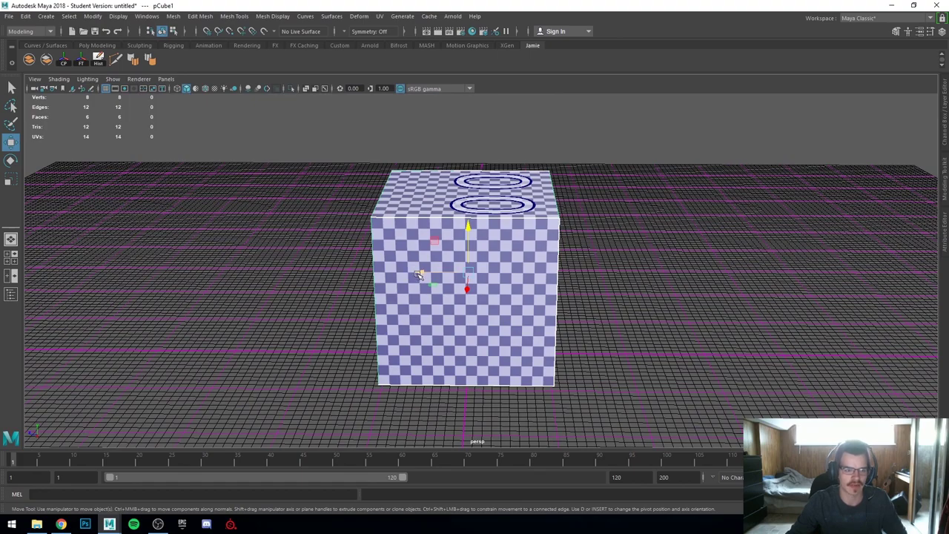
{"action": "key", "text": "r"}
{"action": "left_click_drag", "start_coordinate": [428, 274], "coordinate": [343, 275]}
{"action": "left_click_drag", "start_coordinate": [373, 349], "coordinate": [368, 315], "text": "alt"}
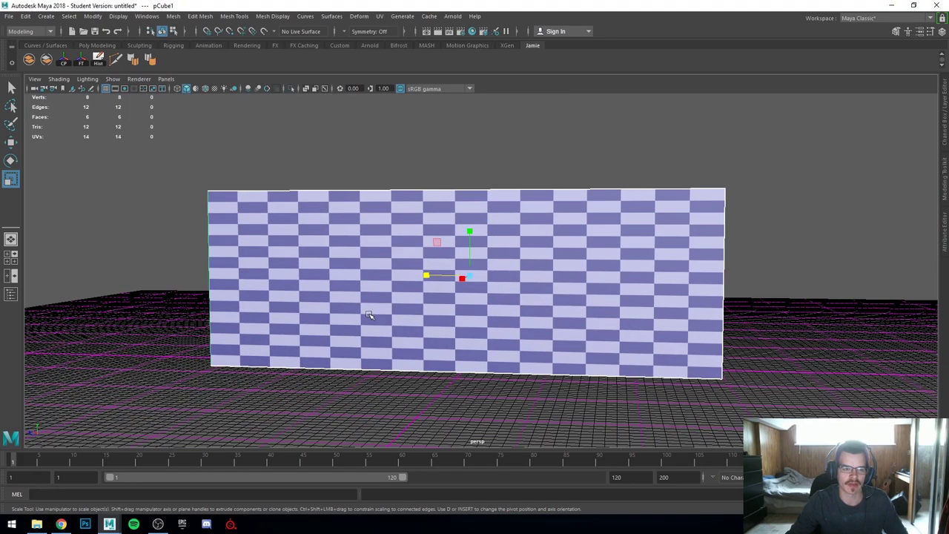
- Examine the checker pattern on the long sides and the end face of the scaled box
{"action": "right_click_drag", "start_coordinate": [368, 316], "coordinate": [422, 309], "text": "alt"}
{"action": "scroll", "coordinate": [311, 272], "scroll_direction": "down", "scroll_amount": 5}
{"action": "left_click_drag", "start_coordinate": [335, 273], "coordinate": [377, 297], "text": "alt"}
{"action": "scroll", "coordinate": [367, 266], "scroll_direction": "up", "scroll_amount": 3}
{"action": "left_click_drag", "start_coordinate": [314, 288], "coordinate": [467, 280], "text": "alt"}
{"action": "key", "text": "ctrl+z"}
{"action": "left_click_drag", "start_coordinate": [274, 285], "coordinate": [407, 278], "text": "alt"}
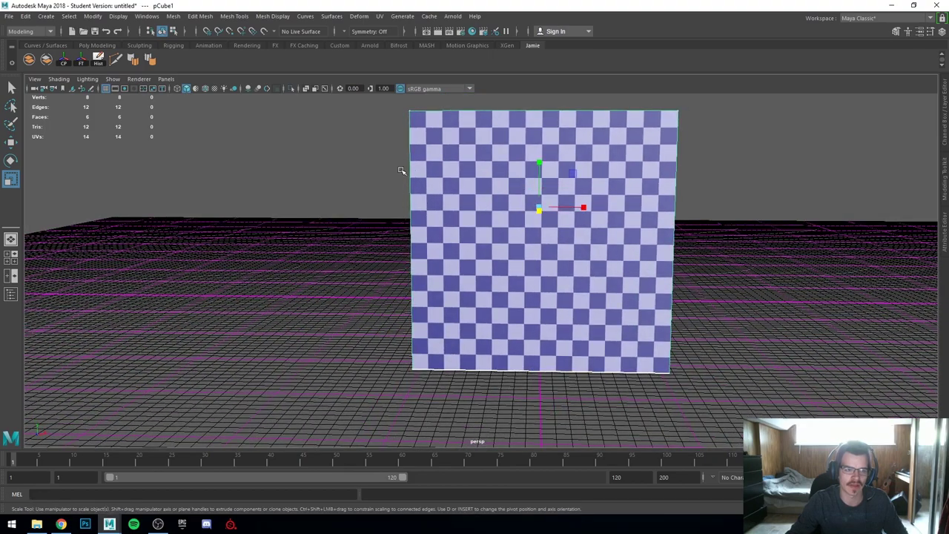
- Switch the scaled box to face mode and select its top face
{"action": "mouse_move", "coordinate": [500, 362]}
{"action": "left_mouse_down", "text": "alt"}
{"action": "mouse_move", "coordinate": [415, 356]}
{"action": "mouse_move", "coordinate": [496, 365]}
{"action": "left_mouse_up", "text": "alt"}
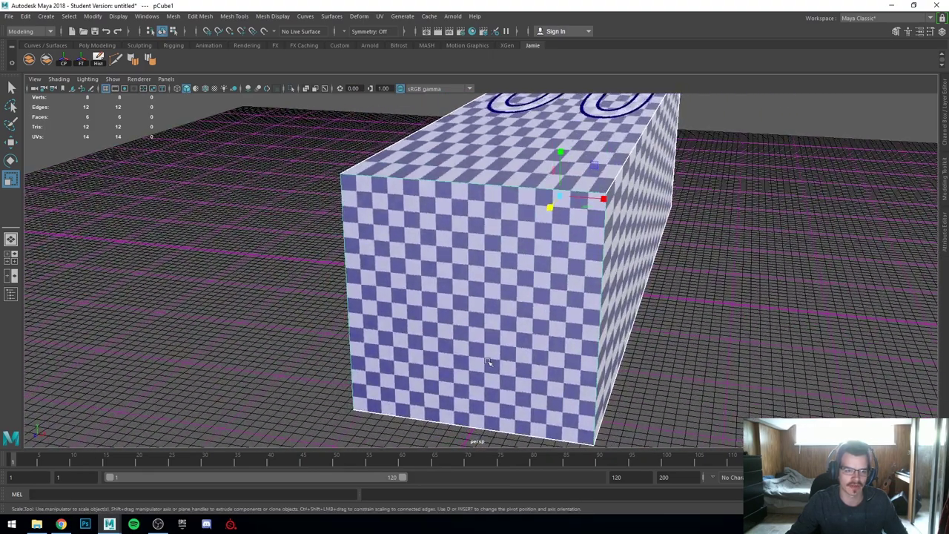
{"action": "left_click_drag", "start_coordinate": [502, 243], "coordinate": [445, 261], "text": "alt"}
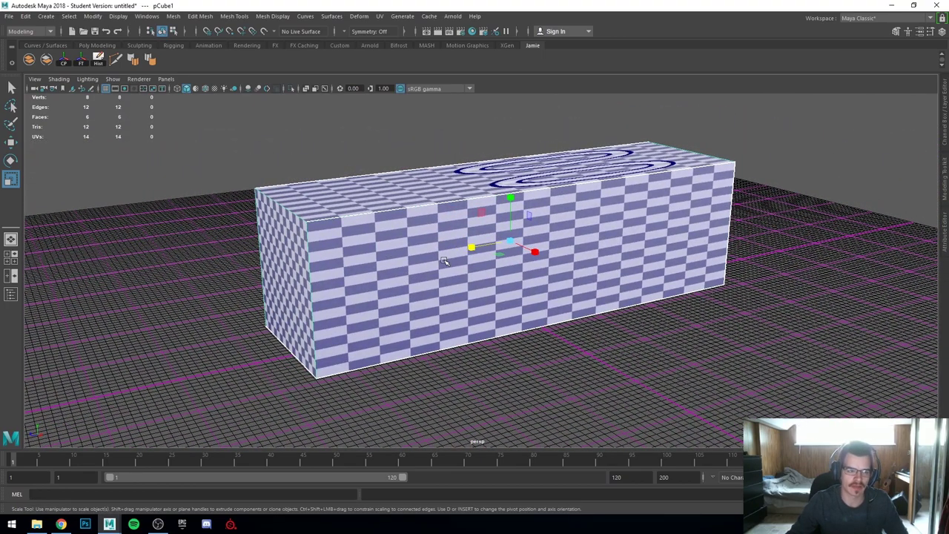
{"action": "scroll", "coordinate": [437, 262], "scroll_direction": "up", "scroll_amount": 5}
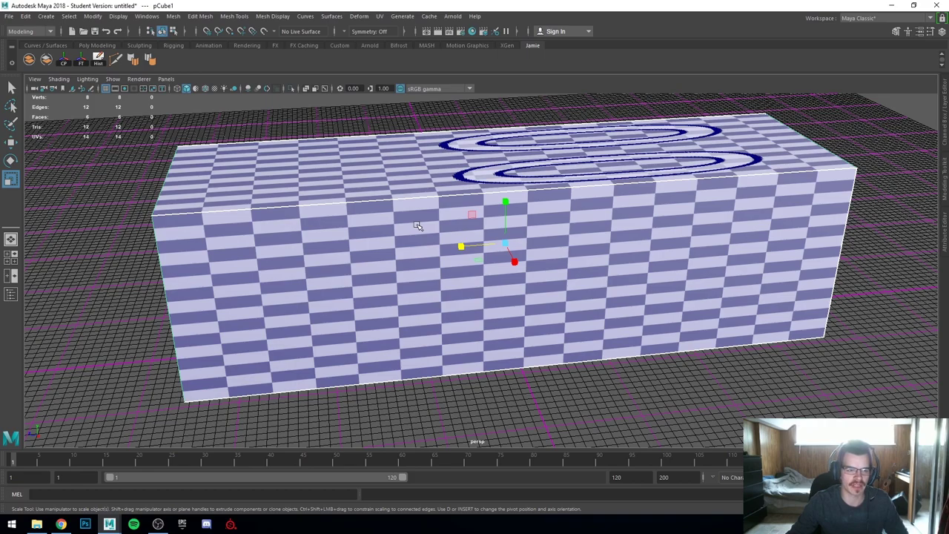
{"action": "left_click_drag", "start_coordinate": [418, 219], "coordinate": [467, 196], "text": "alt"}
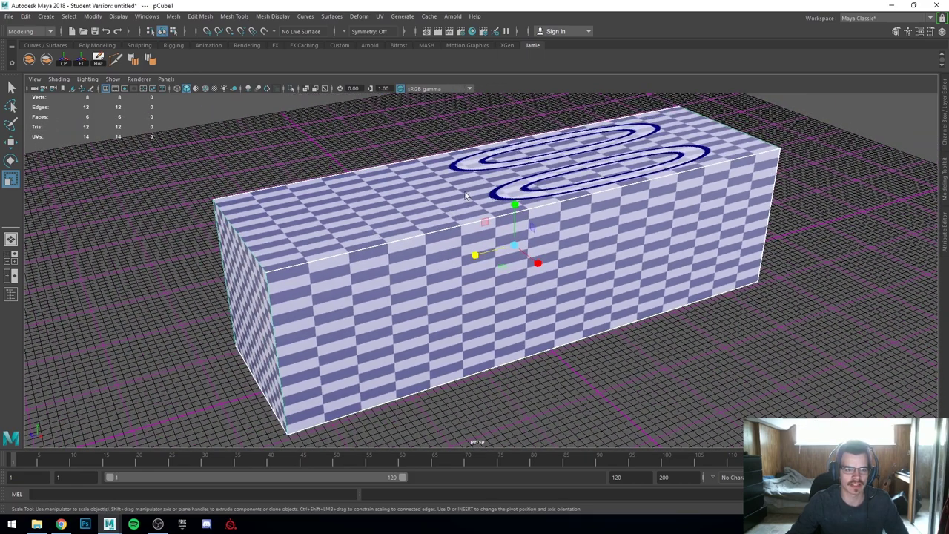
{"action": "right_click", "coordinate": [465, 194]}
{"action": "right_click_drag", "start_coordinate": [465, 194], "coordinate": [466, 220]}
{"action": "left_click", "coordinate": [599, 268]}
- Bring the UV Editor back beside the viewport and activate the Move tool on the box's selected top face
{"action": "left_click_drag", "start_coordinate": [600, 268], "coordinate": [571, 357], "text": "alt"}
{"action": "scroll", "coordinate": [583, 377], "scroll_direction": "up", "scroll_amount": 3}
{"action": "scroll", "coordinate": [553, 358], "scroll_direction": "down", "scroll_amount": 3}
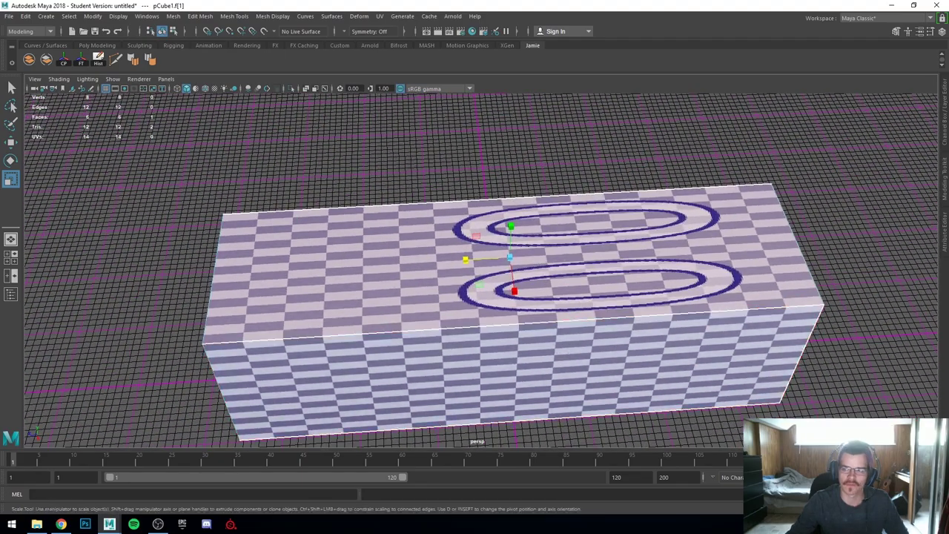
{"action": "left_click_drag", "start_coordinate": [948, 73], "coordinate": [683, 46]}
{"action": "left_click_drag", "start_coordinate": [326, 244], "coordinate": [294, 303], "text": "alt"}
{"action": "left_click", "coordinate": [294, 302]}
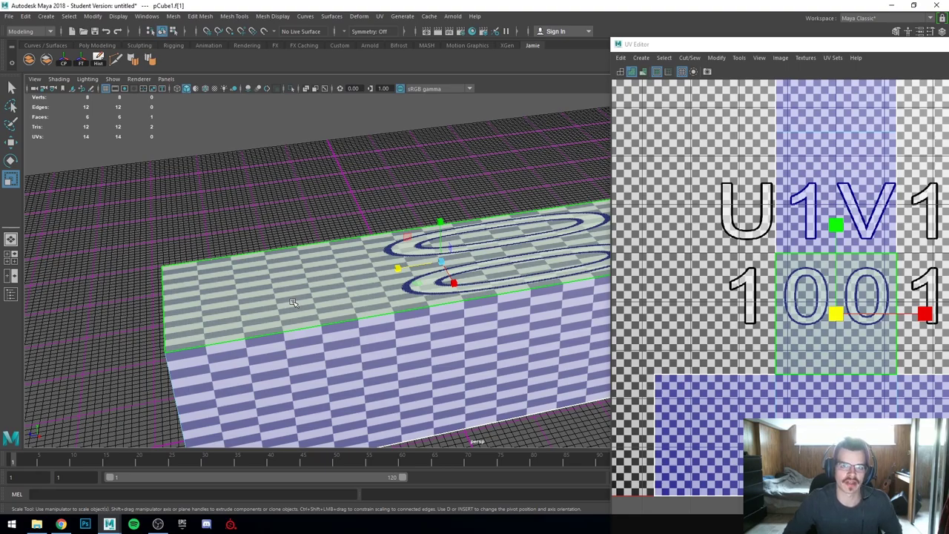
{"action": "left_click_drag", "start_coordinate": [293, 302], "coordinate": [353, 235], "text": "alt"}
{"action": "key", "text": "w"}
{"action": "middle_click_drag", "start_coordinate": [353, 235], "coordinate": [303, 248], "text": "alt"}
{"action": "left_click_drag", "start_coordinate": [303, 248], "coordinate": [304, 239], "text": "alt"}
{"action": "right_click_drag", "start_coordinate": [305, 239], "coordinate": [389, 285], "text": "alt"}
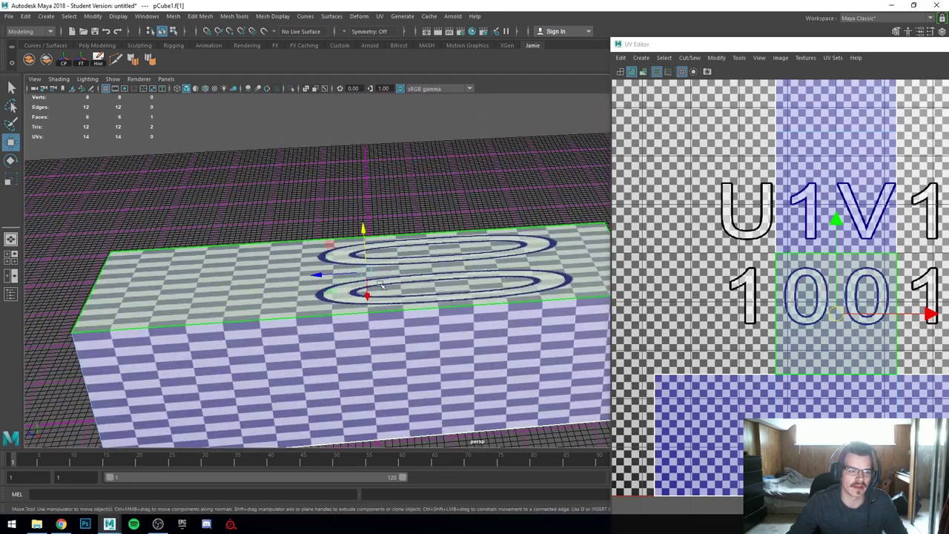
- Open the Planar Mapping options and reset them to their default settings
{"action": "left_click", "coordinate": [380, 16]}
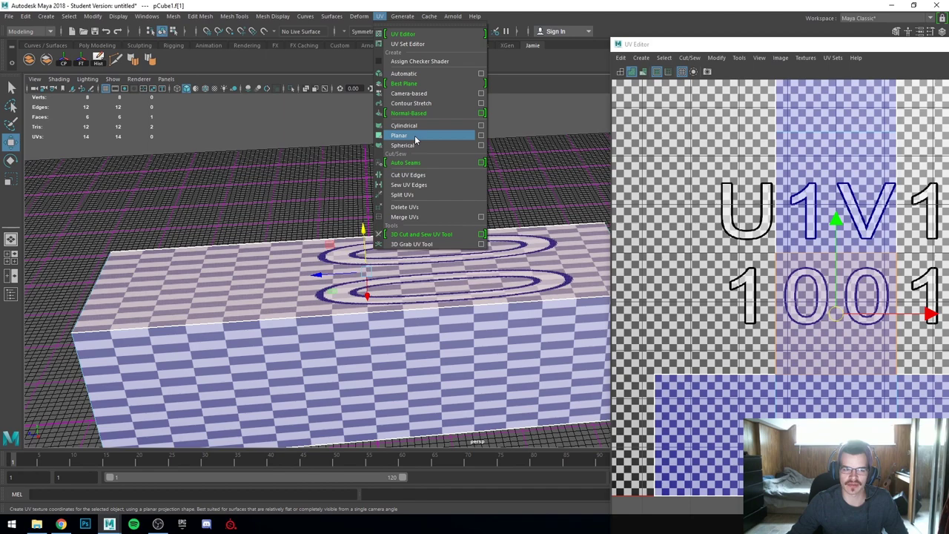
{"action": "left_click", "coordinate": [481, 138]}
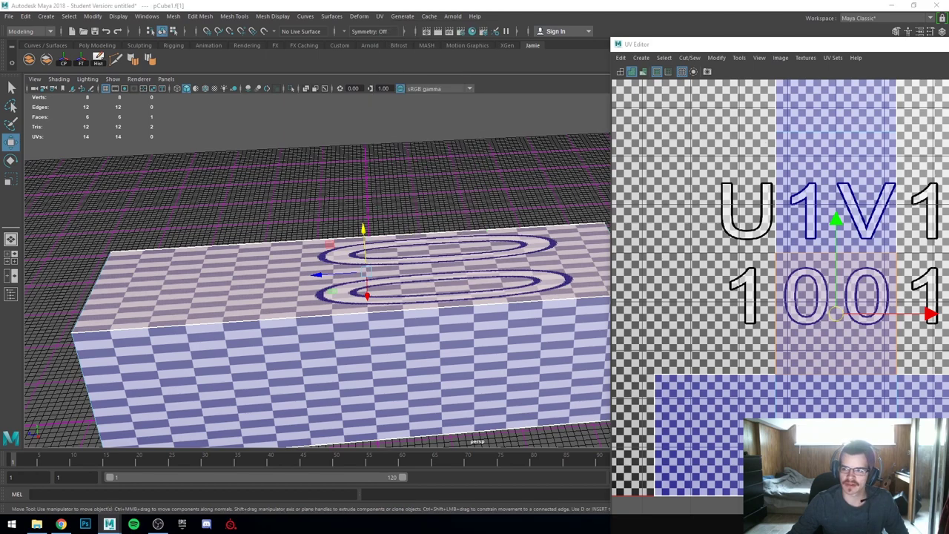
{"action": "left_click_drag", "start_coordinate": [740, 152], "coordinate": [252, 54]}
{"action": "left_click", "coordinate": [112, 63]}
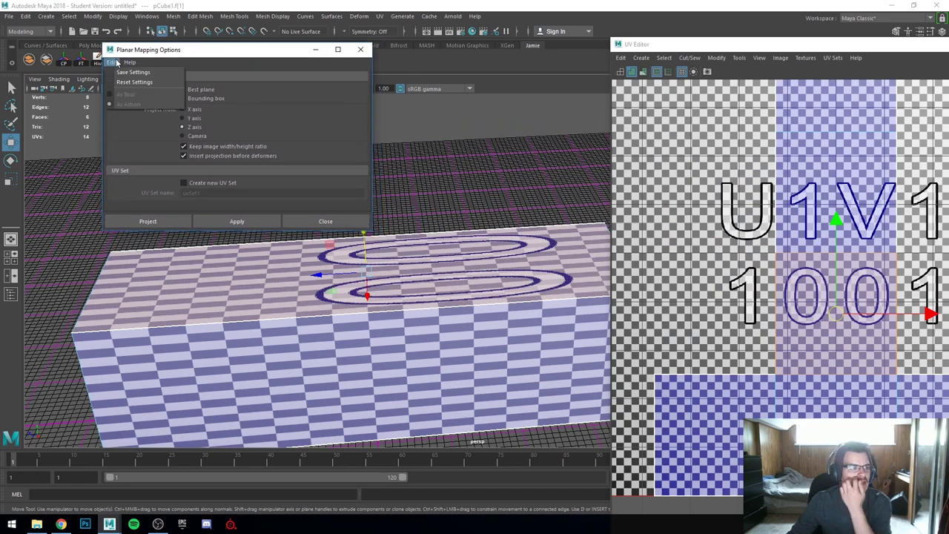
{"action": "left_click", "coordinate": [134, 86]}
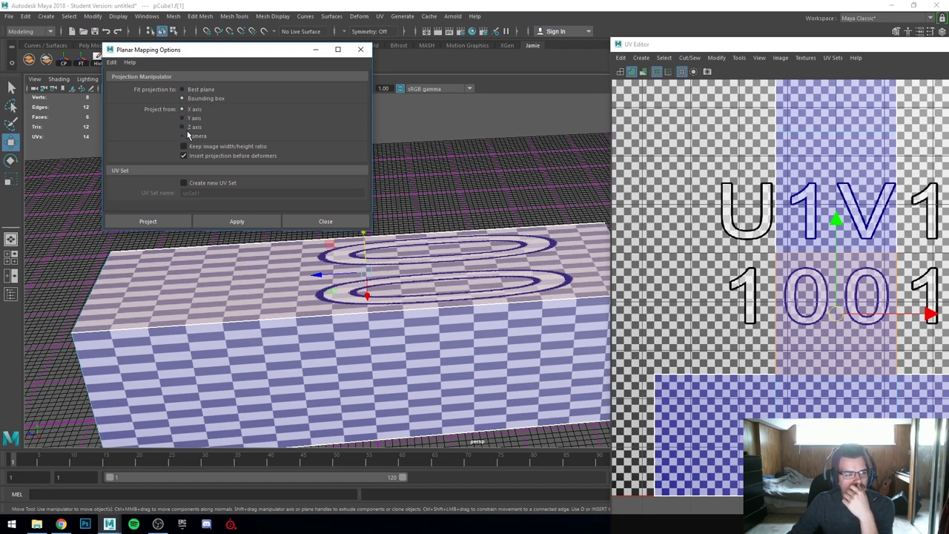
- Check the top face's axis directions against the move manipulator and set the planar projection to the Y axis
{"action": "left_click_drag", "start_coordinate": [416, 252], "coordinate": [469, 264], "text": "alt"}
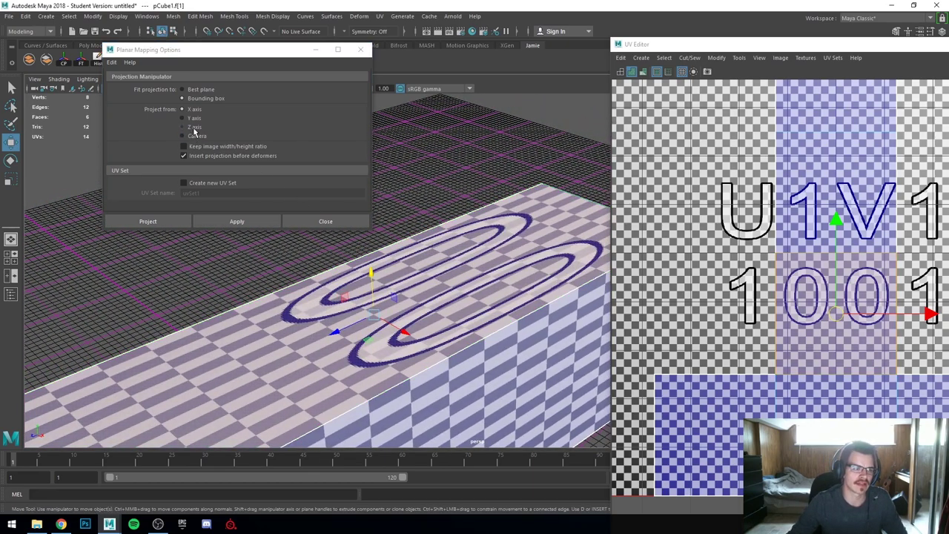
{"action": "left_click", "coordinate": [237, 220]}
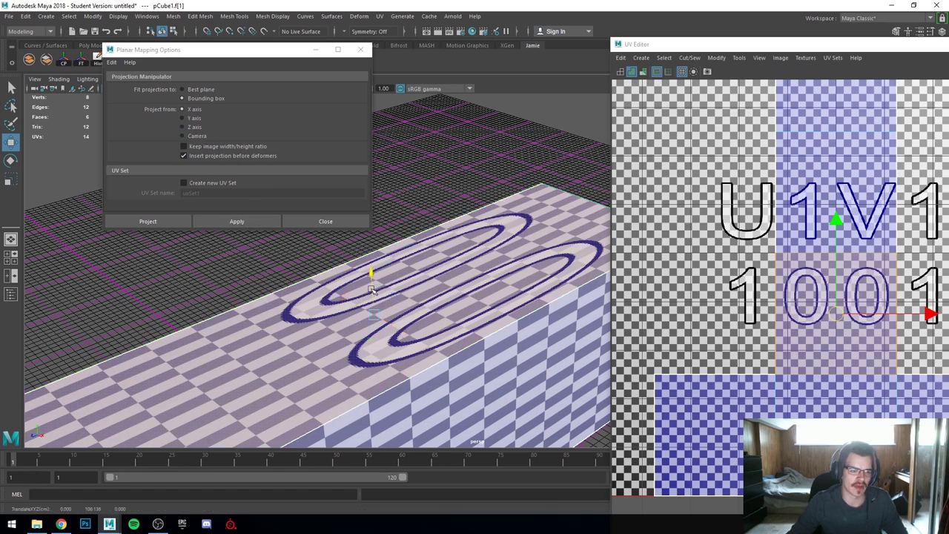
{"action": "left_click", "coordinate": [406, 337]}
{"action": "left_click", "coordinate": [335, 332]}
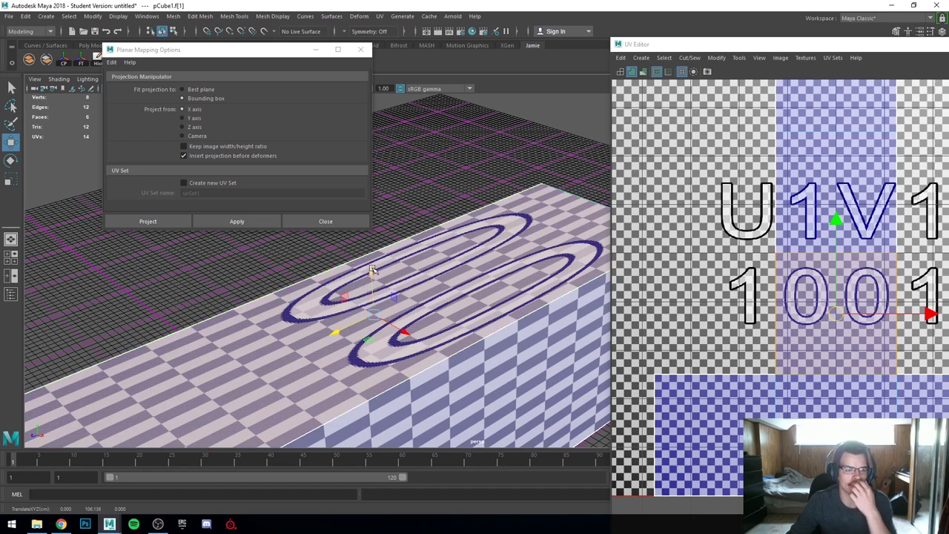
{"action": "scroll", "coordinate": [373, 270], "scroll_direction": "down", "scroll_amount": 4}
{"action": "left_click_drag", "start_coordinate": [432, 271], "coordinate": [401, 261], "text": "alt"}
{"action": "left_click", "coordinate": [194, 119]}
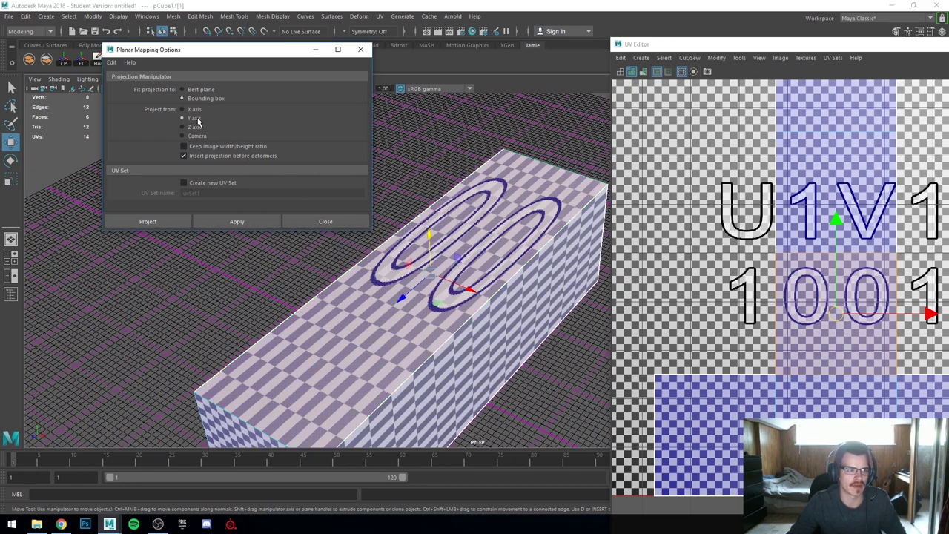
- Try a Y-axis planar projection on the top face and shift its new UV shell slightly within the U1V1 tile
{"action": "left_click", "coordinate": [263, 224]}
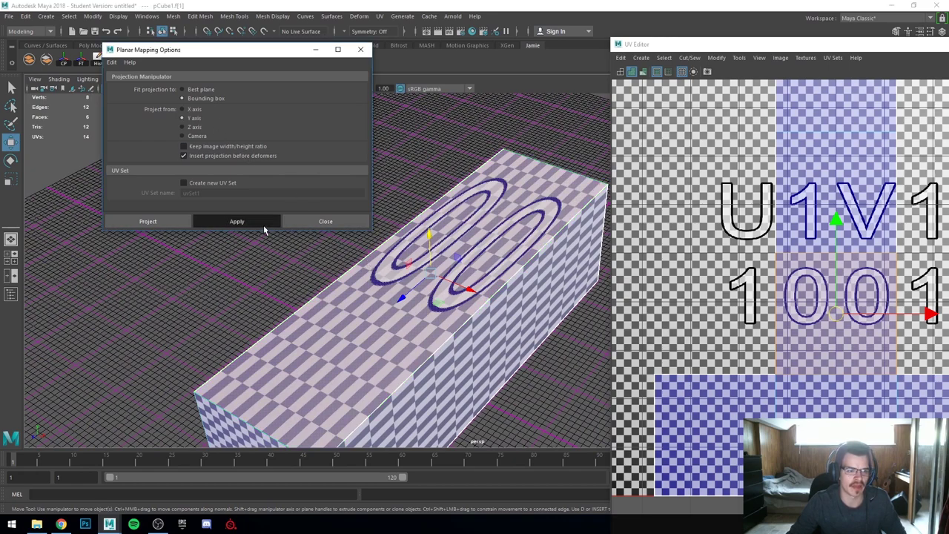
{"action": "left_click_drag", "start_coordinate": [455, 263], "coordinate": [385, 302], "text": "alt"}
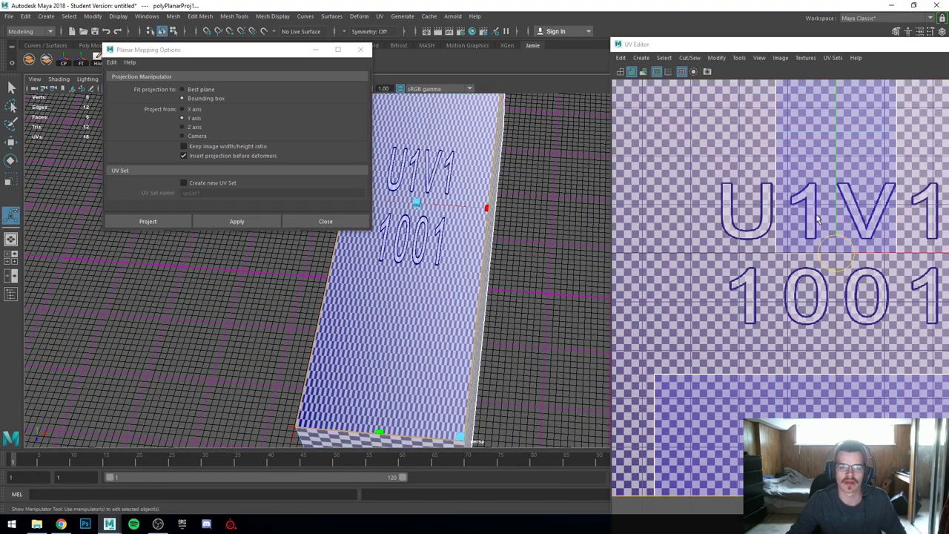
{"action": "left_click_drag", "start_coordinate": [767, 46], "coordinate": [501, 0]}
{"action": "scroll", "coordinate": [478, 206], "scroll_direction": "down", "scroll_amount": 8}
{"action": "middle_click_drag", "start_coordinate": [385, 202], "coordinate": [428, 310], "text": "alt"}
{"action": "key", "text": "w"}
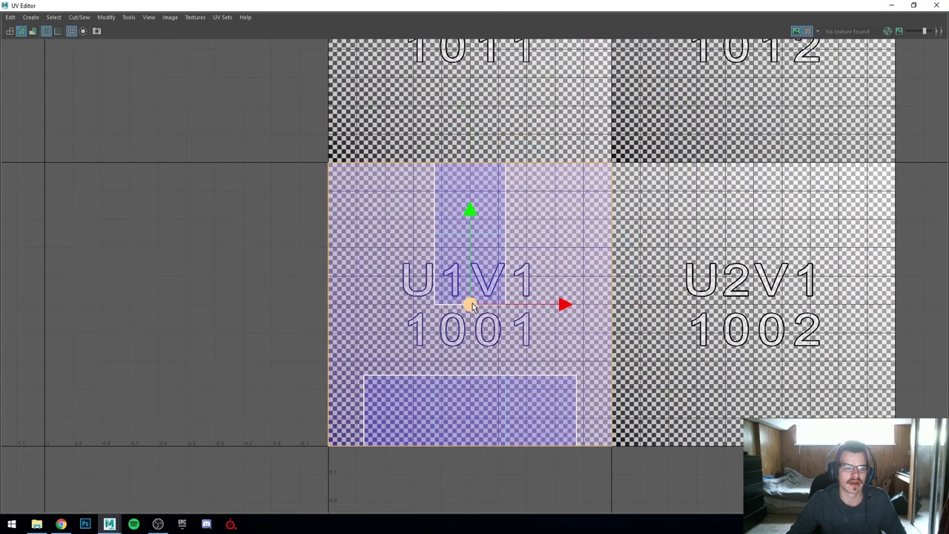
{"action": "mouse_move", "coordinate": [473, 305]}
{"action": "left_mouse_down"}
{"action": "mouse_move", "coordinate": [383, 281]}
{"action": "mouse_move", "coordinate": [214, 275]}
{"action": "mouse_move", "coordinate": [192, 254]}
{"action": "mouse_move", "coordinate": [212, 255]}
{"action": "mouse_move", "coordinate": [228, 210]}
{"action": "mouse_move", "coordinate": [199, 192]}
{"action": "mouse_move", "coordinate": [199, 234]}
{"action": "mouse_move", "coordinate": [428, 264]}
{"action": "mouse_move", "coordinate": [458, 301]}
{"action": "left_mouse_up"}
{"action": "double_click", "coordinate": [592, 8]}
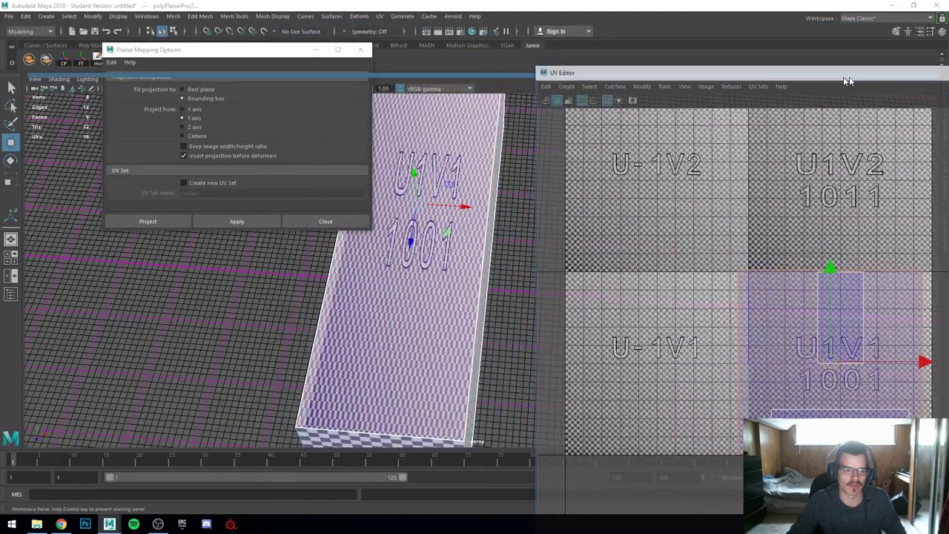
- Examine the squashed checker pattern on the top face, and undo the shell move and the planar projection
{"action": "left_click_drag", "start_coordinate": [399, 361], "coordinate": [383, 311], "text": "alt"}
{"action": "scroll", "coordinate": [349, 373], "scroll_direction": "up", "scroll_amount": 6}
{"action": "left_click_drag", "start_coordinate": [380, 350], "coordinate": [407, 324], "text": "alt"}
{"action": "left_click_drag", "start_coordinate": [398, 330], "coordinate": [386, 332], "text": "alt"}
{"action": "scroll", "coordinate": [398, 330], "scroll_direction": "up", "scroll_amount": 2}
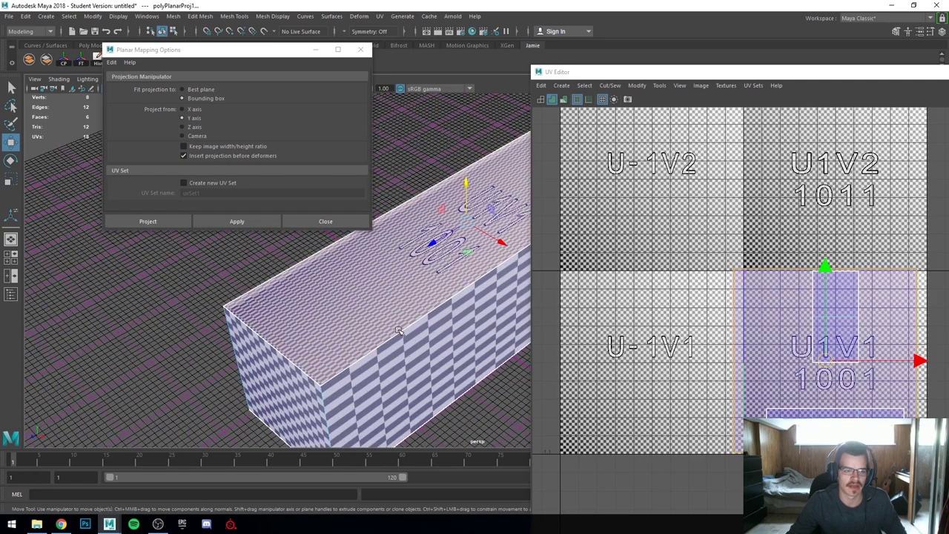
{"action": "middle_click_drag", "start_coordinate": [399, 330], "coordinate": [350, 348], "text": "alt"}
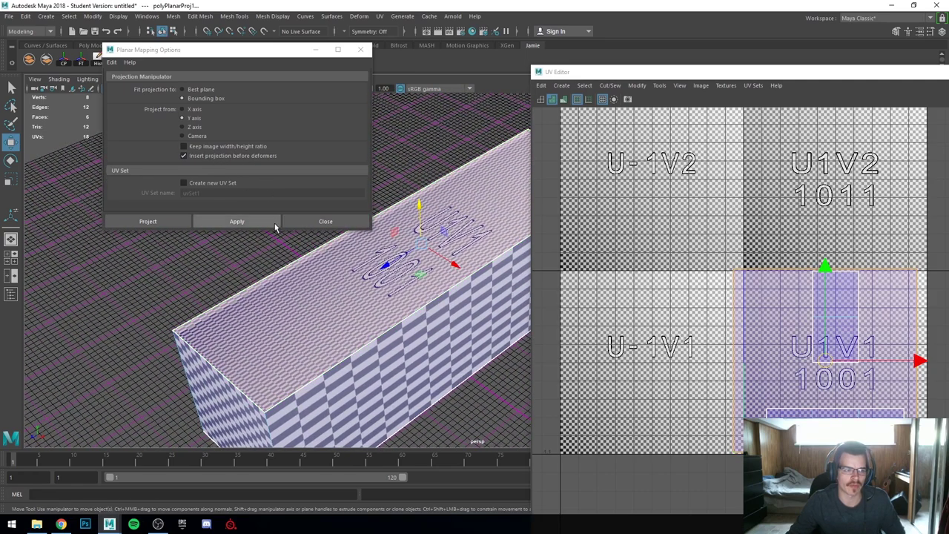
{"action": "key", "text": "ctrl+z"}
{"action": "key", "text": "ctrl+z"}
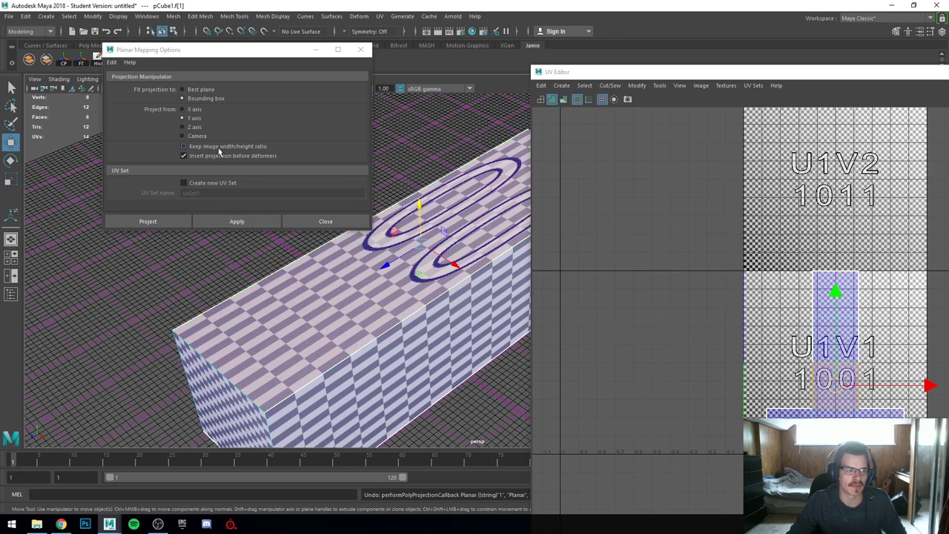
- Enable Keep image width/height ratio and planar-project the top face from the Y axis
{"action": "left_click", "coordinate": [218, 148]}
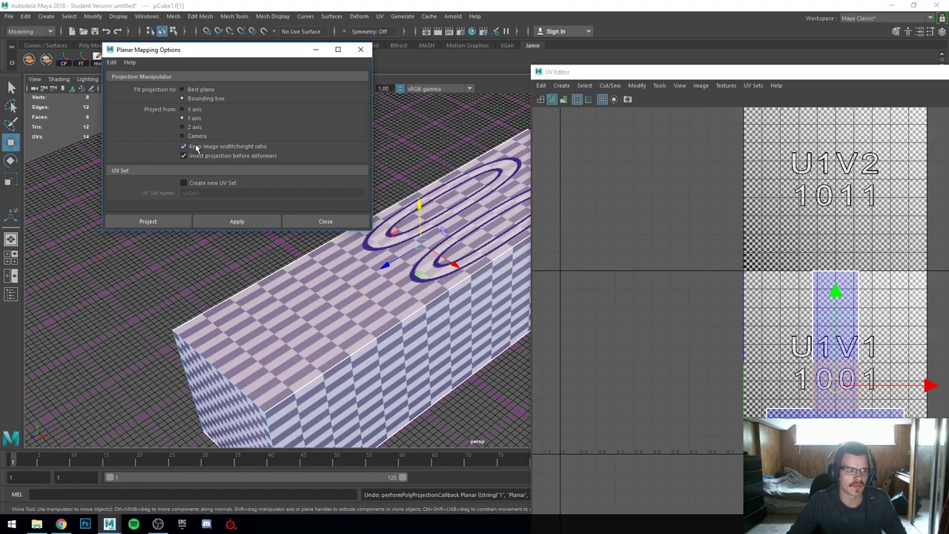
{"action": "left_click", "coordinate": [237, 221]}
{"action": "left_click_drag", "start_coordinate": [297, 341], "coordinate": [363, 304], "text": "alt"}
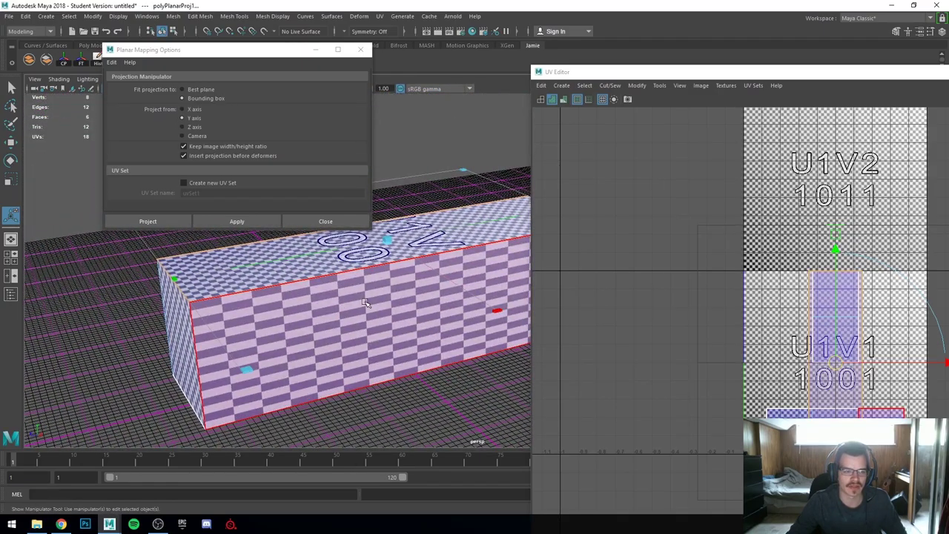
- Try a Y-axis planar projection on the box's long side face and examine its texture
{"action": "left_click", "coordinate": [364, 302]}
{"action": "left_click_drag", "start_coordinate": [299, 309], "coordinate": [278, 311], "text": "alt"}
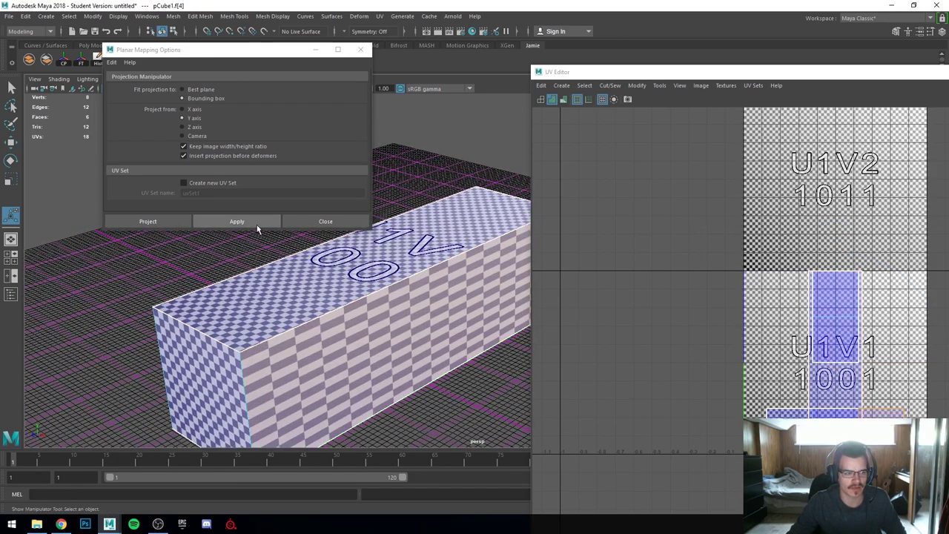
{"action": "left_click", "coordinate": [238, 221]}
{"action": "left_click_drag", "start_coordinate": [285, 326], "coordinate": [211, 302], "text": "alt"}
{"action": "left_click_drag", "start_coordinate": [690, 74], "coordinate": [948, 74]}
{"action": "scroll", "coordinate": [367, 315], "scroll_direction": "up", "scroll_amount": 3}
{"action": "left_click_drag", "start_coordinate": [367, 315], "coordinate": [252, 179], "text": "alt"}
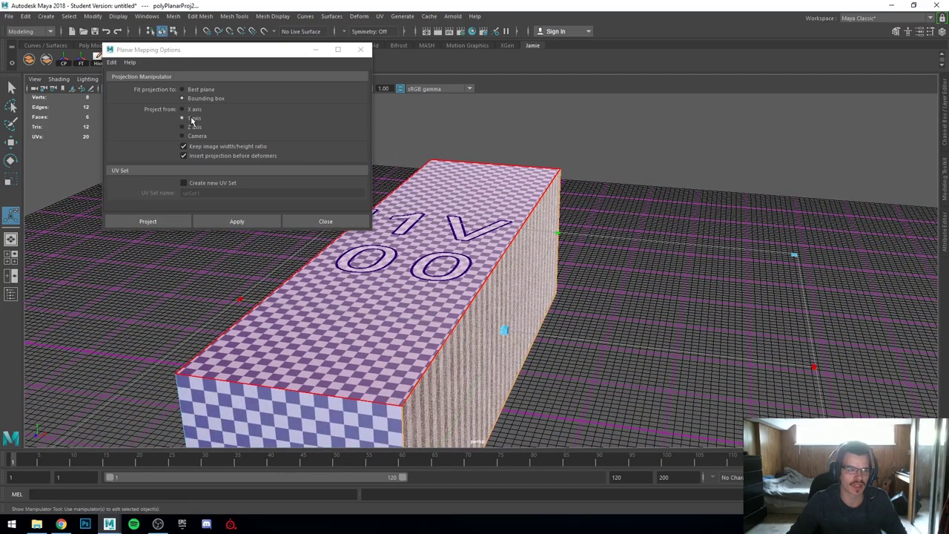
{"action": "key", "text": "w"}
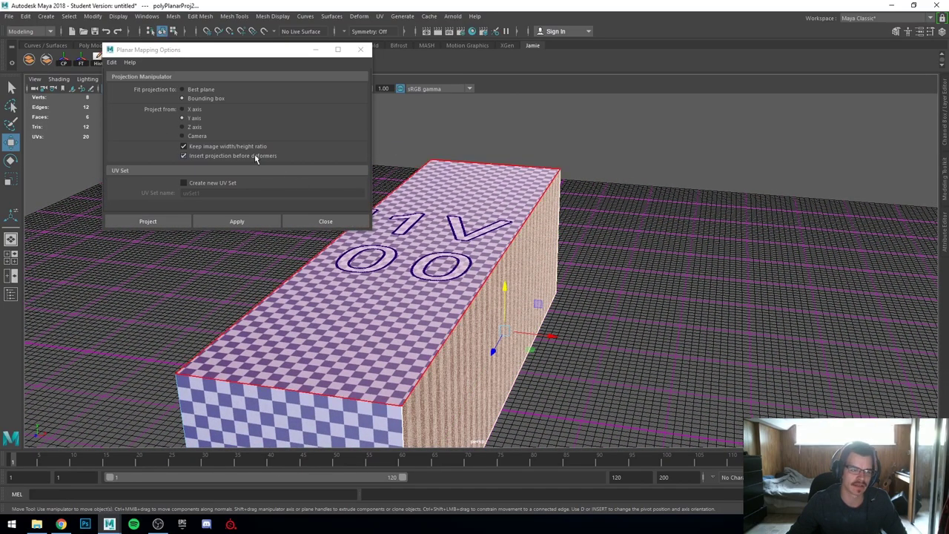
- Planar-project the long side face from the X axis, keeping the image width/height ratio
{"action": "left_click_drag", "start_coordinate": [415, 245], "coordinate": [428, 289], "text": "alt"}
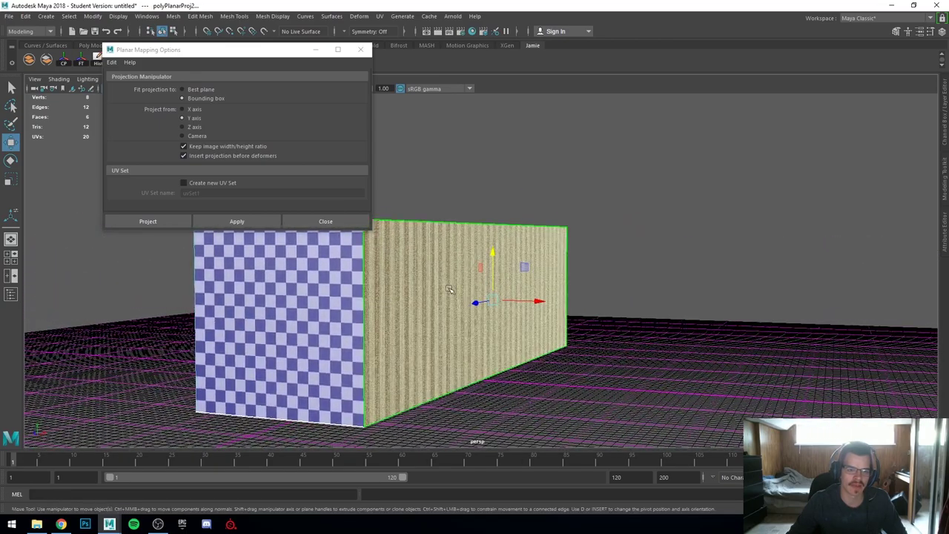
{"action": "mouse_move", "coordinate": [568, 318]}
{"action": "left_mouse_down", "text": "alt"}
{"action": "mouse_move", "coordinate": [613, 321]}
{"action": "mouse_move", "coordinate": [476, 324]}
{"action": "mouse_move", "coordinate": [570, 331]}
{"action": "left_mouse_up", "text": "alt"}
{"action": "left_click", "coordinate": [191, 112]}
{"action": "left_click", "coordinate": [248, 219]}
{"action": "left_click_drag", "start_coordinate": [453, 320], "coordinate": [367, 318], "text": "alt"}
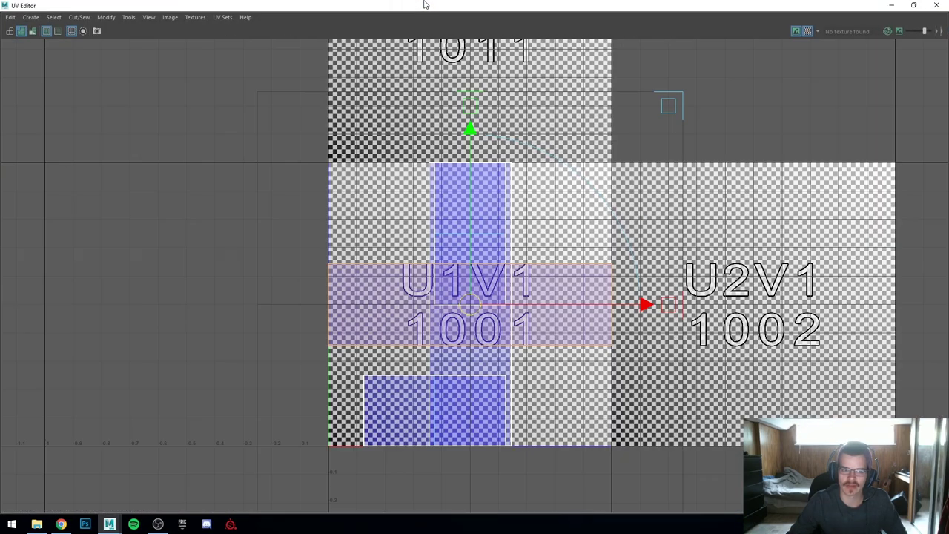
- Move the long side face's UV shell out of the U1V1 tile, up across the boundary between U-1V1 and U-1V2
{"action": "scroll", "coordinate": [493, 263], "scroll_direction": "up", "scroll_amount": 1}
{"action": "scroll", "coordinate": [382, 272], "scroll_direction": "down", "scroll_amount": 1}
{"action": "left_click", "coordinate": [383, 275]}
{"action": "key", "text": "w"}
{"action": "left_click_drag", "start_coordinate": [455, 305], "coordinate": [202, 170]}
{"action": "middle_click_drag", "start_coordinate": [311, 283], "coordinate": [401, 284], "text": "alt"}
{"action": "scroll", "coordinate": [403, 284], "scroll_direction": "up", "scroll_amount": 1}
- Move the top face's tall UV shell into the U-1V1 tile and place the UV Editor beside the viewport
{"action": "left_click", "coordinate": [566, 348]}
{"action": "left_click_drag", "start_coordinate": [566, 308], "coordinate": [320, 283]}
{"action": "left_click_drag", "start_coordinate": [420, 4], "coordinate": [813, 53]}
{"action": "left_click_drag", "start_coordinate": [619, 51], "coordinate": [674, 36]}
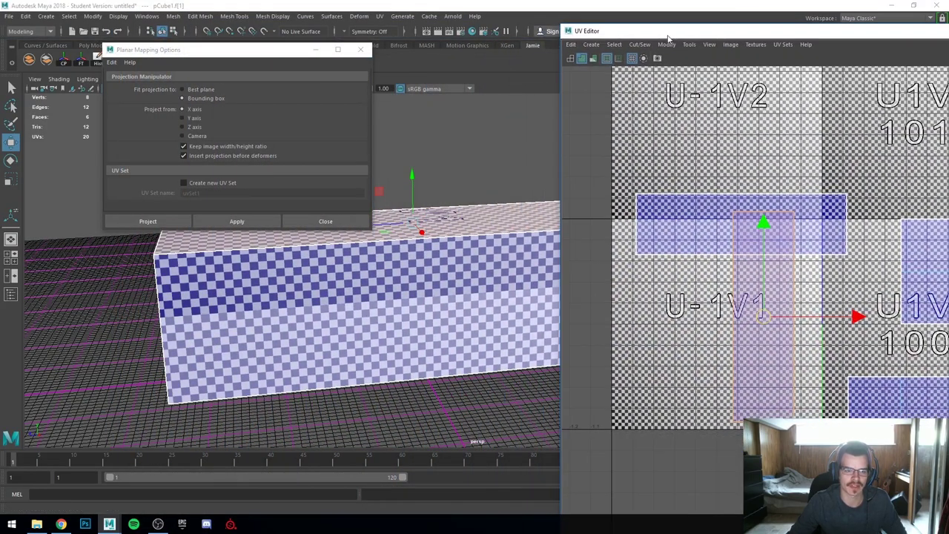
- Select the box's bottom face and planar-project it from the Y axis
{"action": "scroll", "coordinate": [326, 267], "scroll_direction": "down", "scroll_amount": 3}
{"action": "left_click_drag", "start_coordinate": [326, 267], "coordinate": [338, 290], "text": "alt"}
{"action": "left_click", "coordinate": [337, 289]}
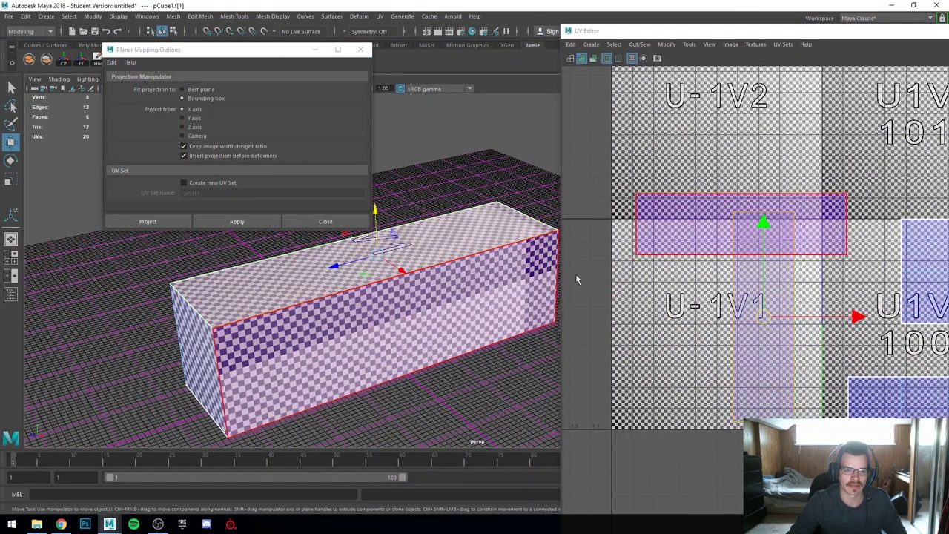
{"action": "middle_click_drag", "start_coordinate": [841, 272], "coordinate": [769, 264], "text": "alt"}
{"action": "left_click_drag", "start_coordinate": [324, 335], "coordinate": [245, 328], "text": "alt"}
{"action": "left_click_drag", "start_coordinate": [352, 333], "coordinate": [292, 285], "text": "alt"}
{"action": "left_click", "coordinate": [288, 289]}
{"action": "left_click_drag", "start_coordinate": [266, 341], "coordinate": [320, 344], "text": "alt"}
{"action": "left_click", "coordinate": [194, 119]}
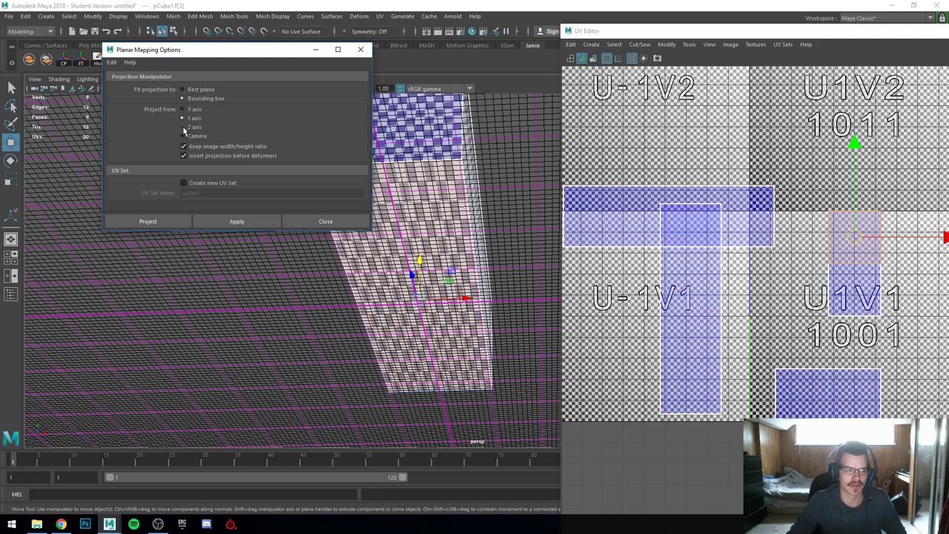
{"action": "left_click", "coordinate": [256, 220]}
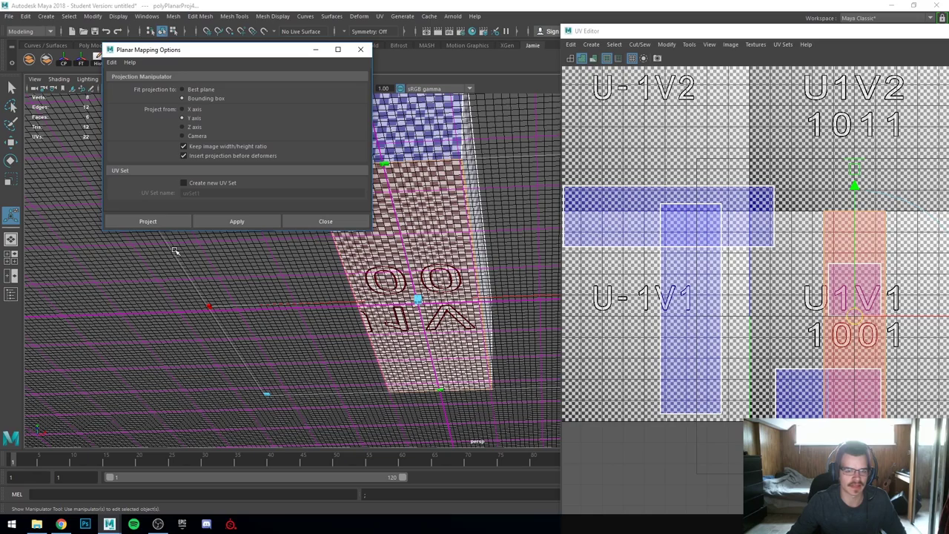
- Select the box's remaining long side face and planar-project it from the X axis
{"action": "left_click_drag", "start_coordinate": [258, 288], "coordinate": [229, 180], "text": "alt"}
{"action": "left_click_drag", "start_coordinate": [288, 267], "coordinate": [252, 278], "text": "alt"}
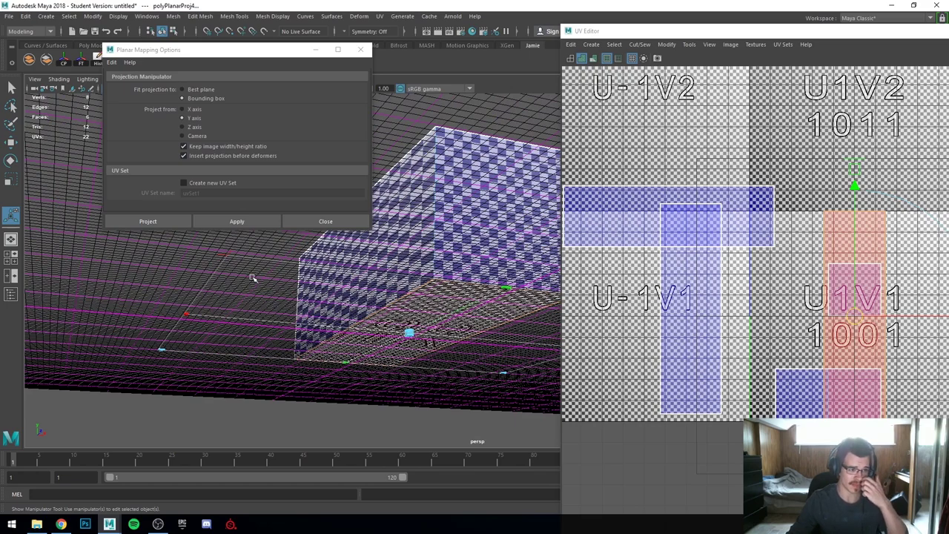
{"action": "left_click", "coordinate": [367, 275]}
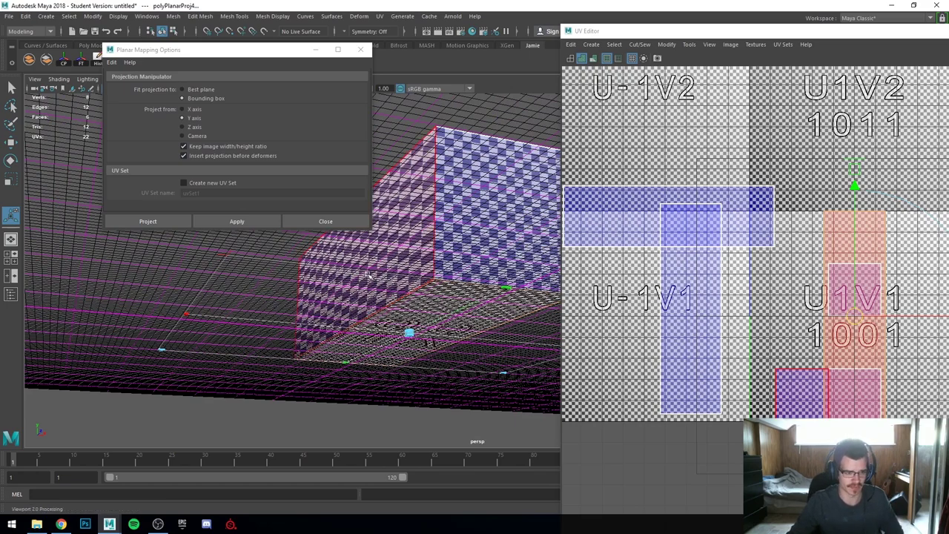
{"action": "left_click_drag", "start_coordinate": [367, 274], "coordinate": [261, 332], "text": "alt"}
{"action": "left_click", "coordinate": [367, 267]}
{"action": "left_click_drag", "start_coordinate": [220, 290], "coordinate": [377, 275], "text": "alt"}
{"action": "left_click", "coordinate": [193, 109]}
{"action": "left_click", "coordinate": [237, 221]}
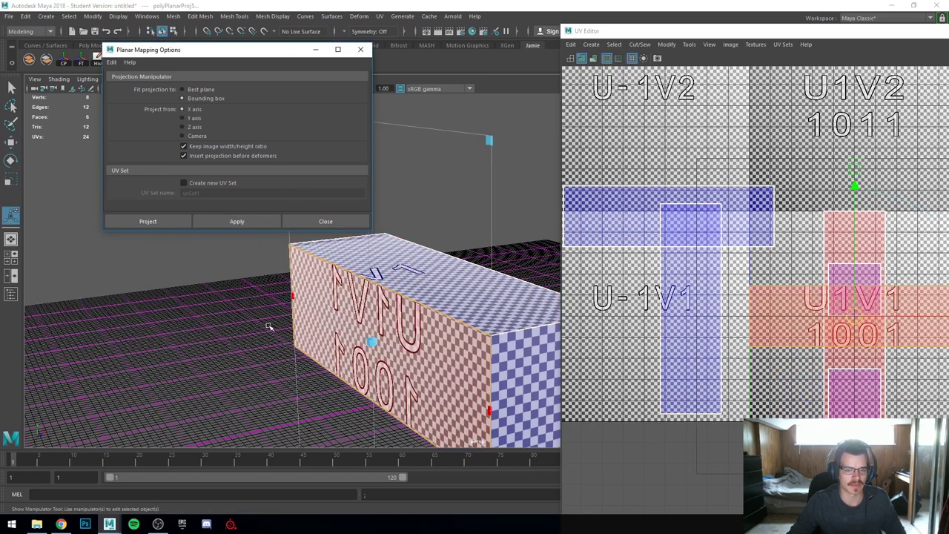
- Maximize the UV Editor so the UV tiles fill the screen
{"action": "left_click_drag", "start_coordinate": [420, 293], "coordinate": [417, 327], "text": "alt"}
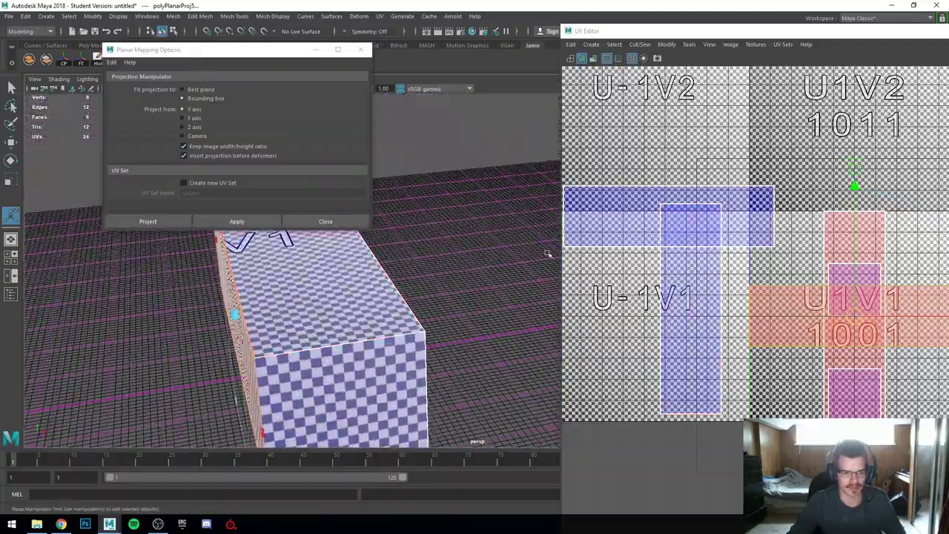
{"action": "scroll", "coordinate": [699, 229], "scroll_direction": "down", "scroll_amount": 2}
{"action": "middle_click_drag", "start_coordinate": [737, 262], "coordinate": [724, 256], "text": "alt"}
{"action": "scroll", "coordinate": [725, 255], "scroll_direction": "up", "scroll_amount": 1}
{"action": "left_click_drag", "start_coordinate": [731, 36], "coordinate": [504, 1]}
- Select the bottom face's tall UV shell in UV Shell mode and move it horizontally from U1V1 into the U2V1 tile
{"action": "left_click", "coordinate": [361, 78]}
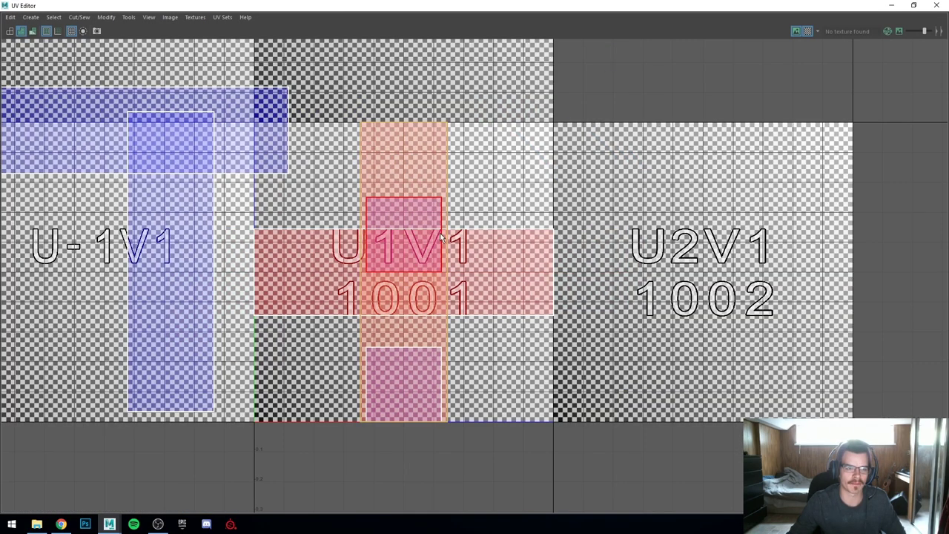
{"action": "left_click", "coordinate": [419, 173]}
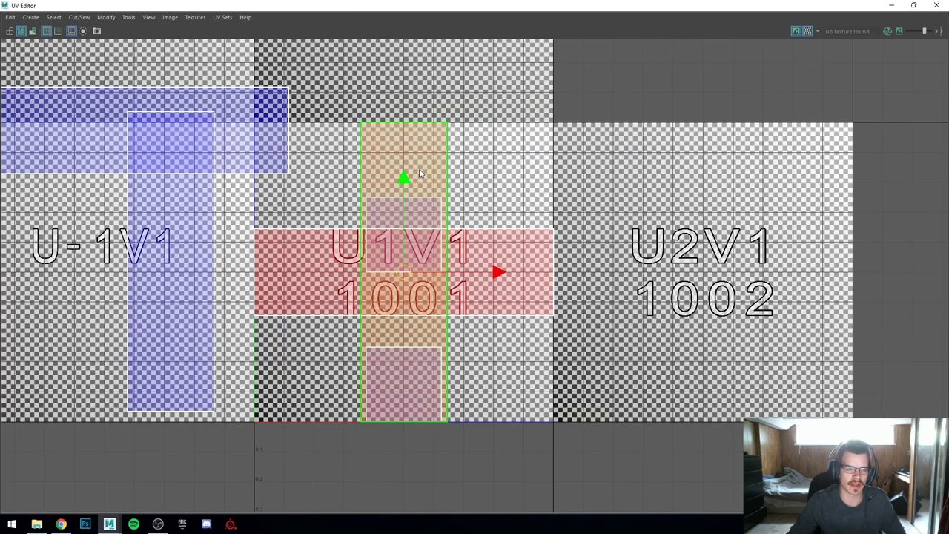
{"action": "right_click", "coordinate": [419, 173]}
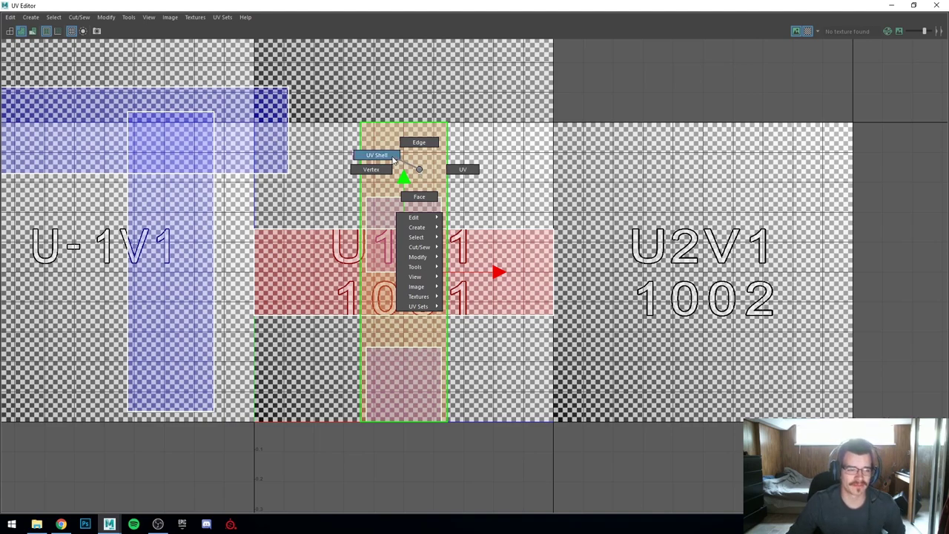
{"action": "right_click_drag", "start_coordinate": [392, 158], "coordinate": [391, 156]}
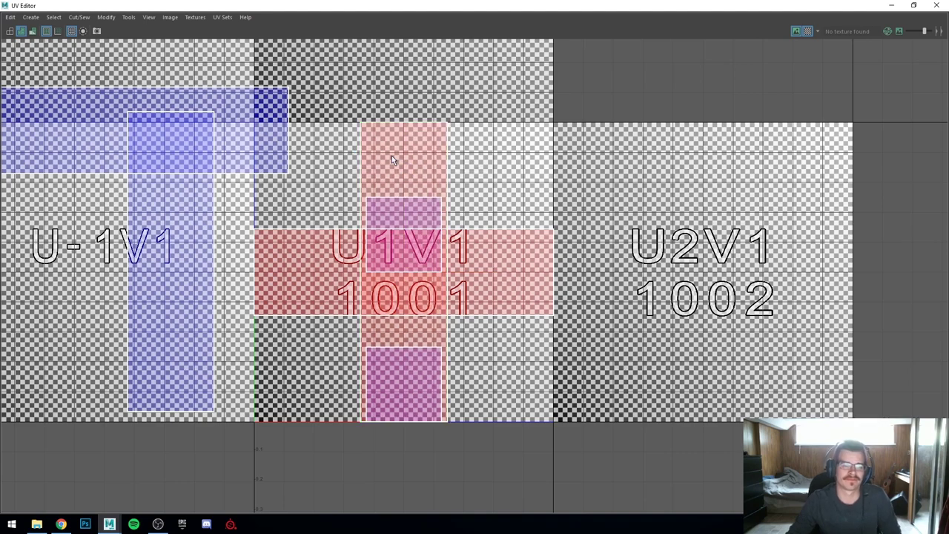
{"action": "left_click", "coordinate": [423, 178]}
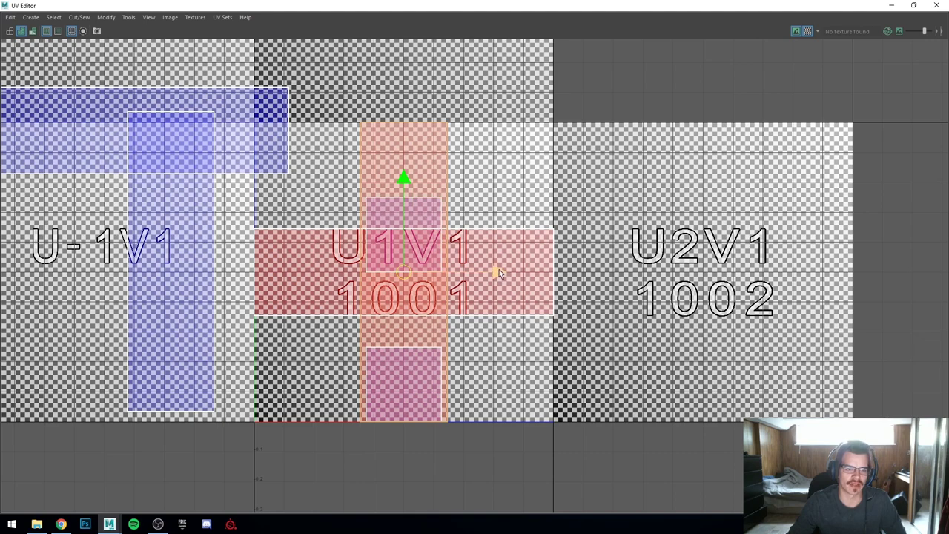
{"action": "left_click_drag", "start_coordinate": [497, 274], "coordinate": [706, 274]}
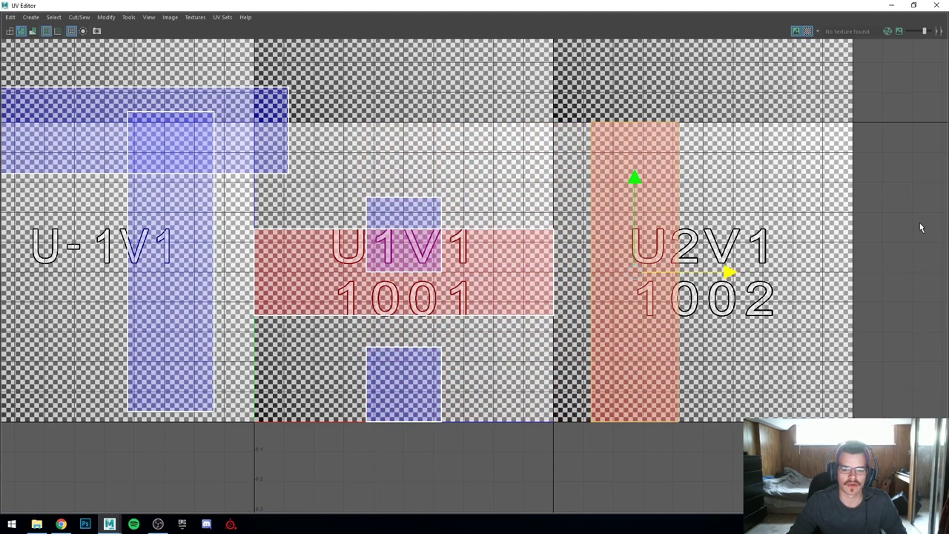
- Expand the UV Editor's exposure, gamma and view transform controls and frame all UV shells
{"action": "left_click", "coordinate": [939, 31]}
{"action": "left_click", "coordinate": [939, 32]}
{"action": "left_click", "coordinate": [940, 33]}
{"action": "left_click_drag", "start_coordinate": [772, 8], "coordinate": [650, 2]}
{"action": "left_click", "coordinate": [59, 17]}
{"action": "mouse_move", "coordinate": [151, 19]}
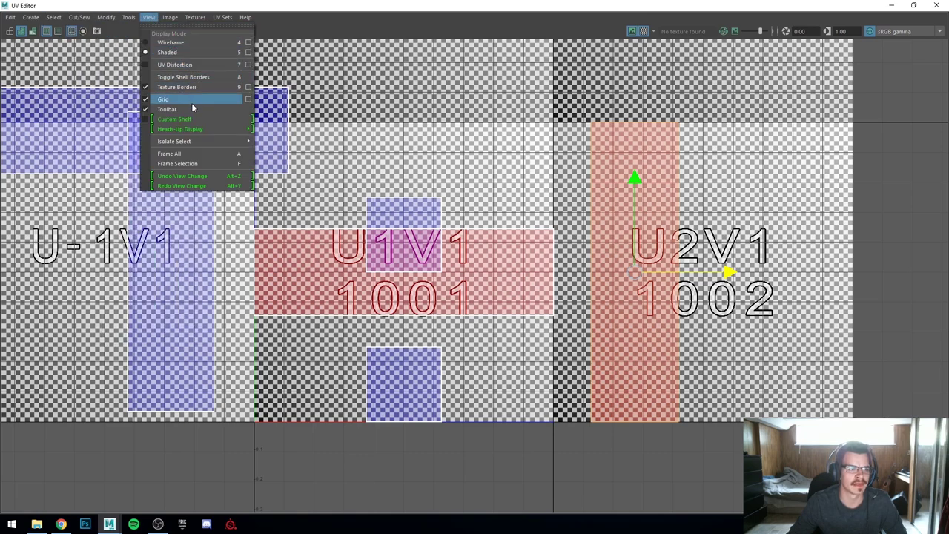
{"action": "left_click", "coordinate": [169, 154]}
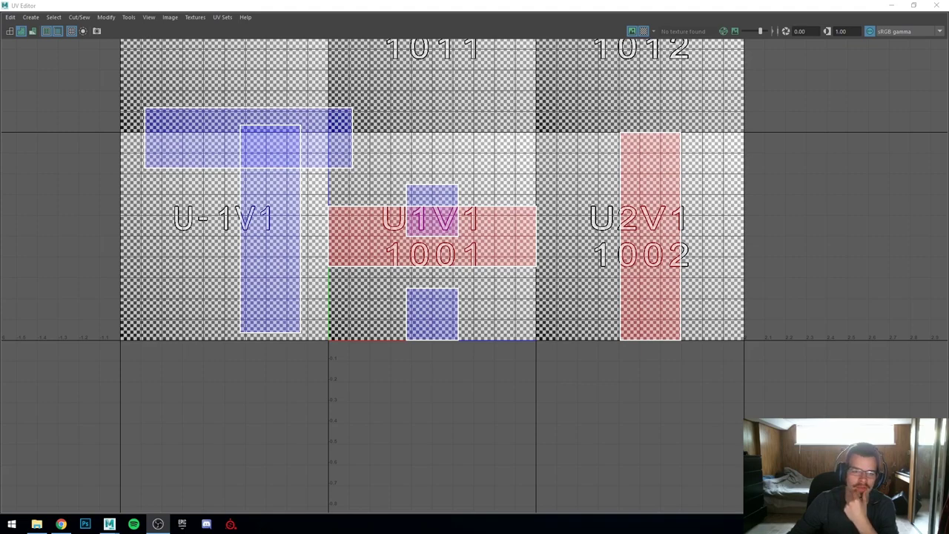
- Bring up the UV Toolkit beside the UV layout, toggling its visibility off and on again
{"action": "left_click", "coordinate": [511, 4]}
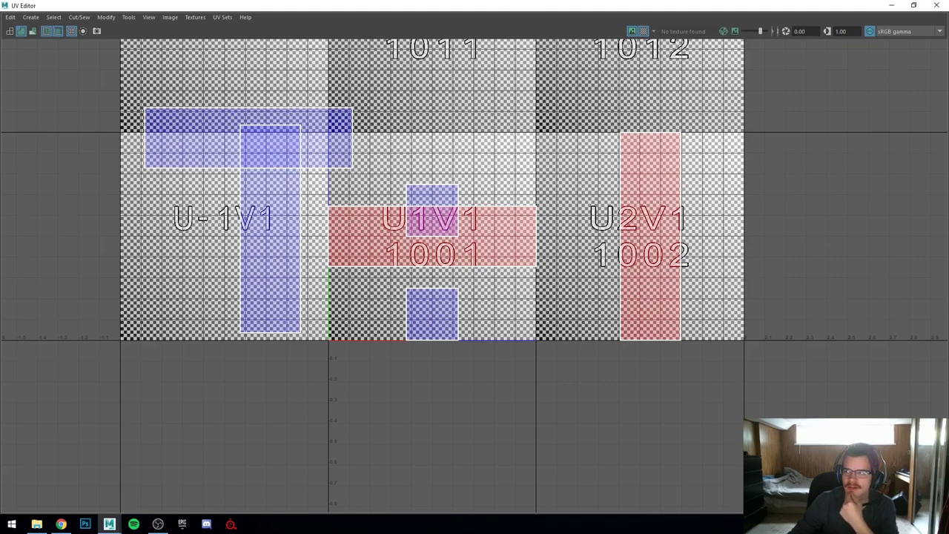
{"action": "left_click_drag", "start_coordinate": [948, 61], "coordinate": [839, 19]}
{"action": "left_click_drag", "start_coordinate": [24, 19], "coordinate": [938, 57]}
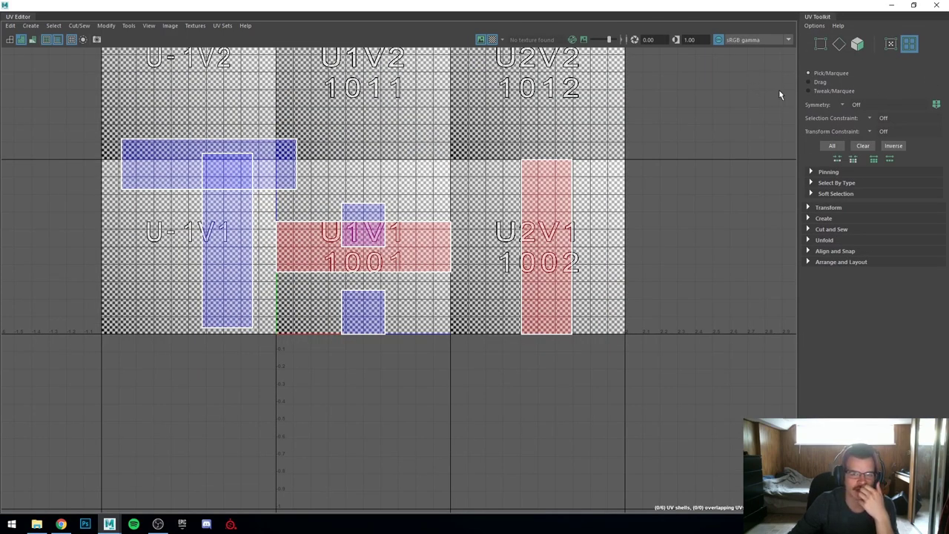
{"action": "left_click", "coordinate": [127, 27]}
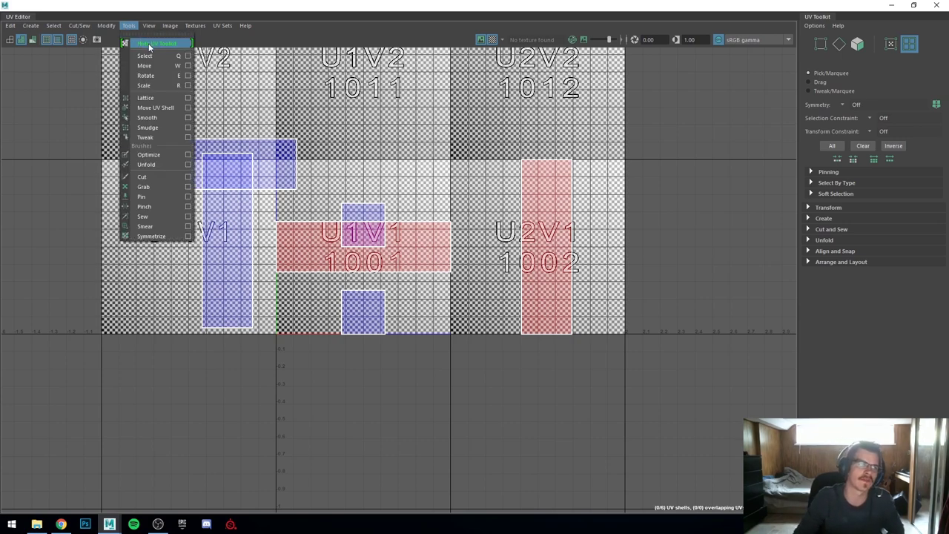
{"action": "left_click", "coordinate": [149, 44]}
{"action": "left_click", "coordinate": [130, 27]}
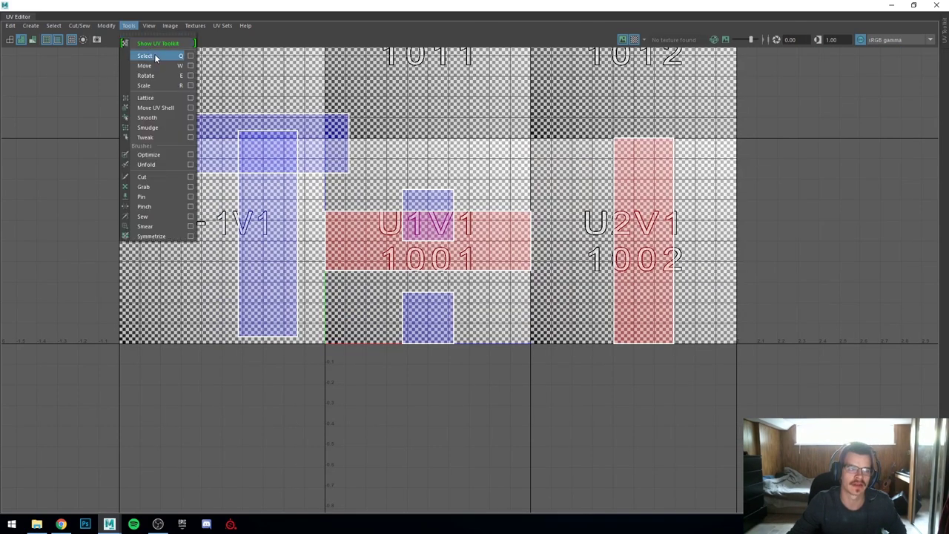
{"action": "left_click", "coordinate": [156, 43]}
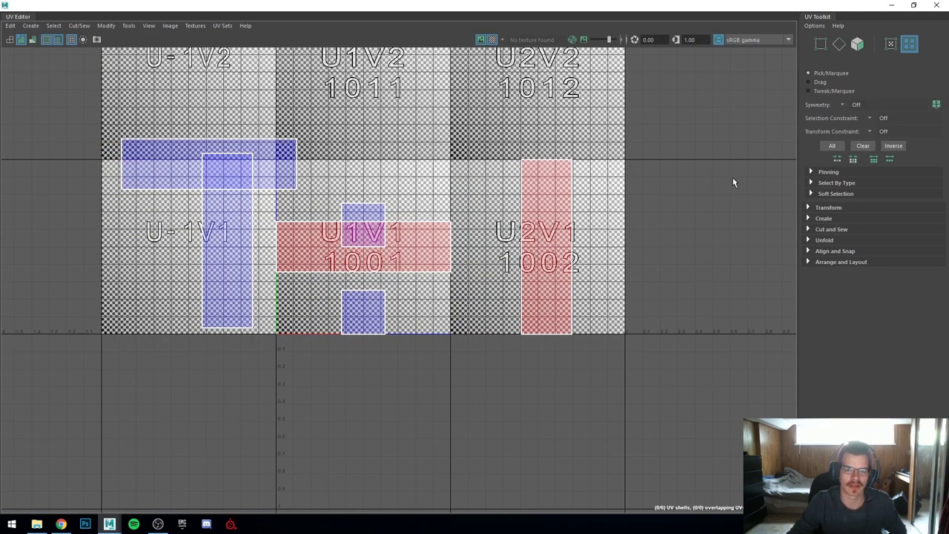
- Look through the UV Toolkit's Unfold, Align and Snap, Arrange and Layout, Cut and Sew, and Create tools
{"action": "left_click", "coordinate": [809, 241]}
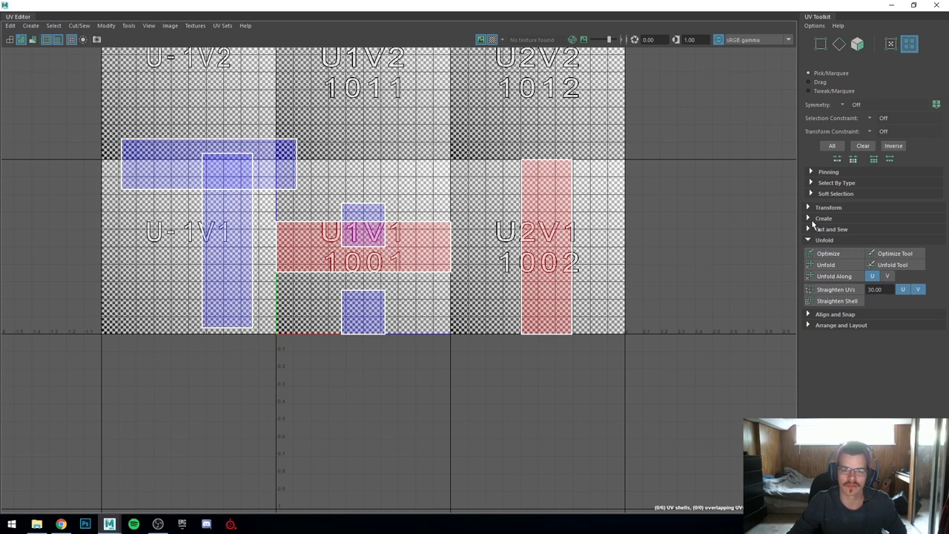
{"action": "left_click", "coordinate": [808, 208]}
{"action": "left_click", "coordinate": [808, 209]}
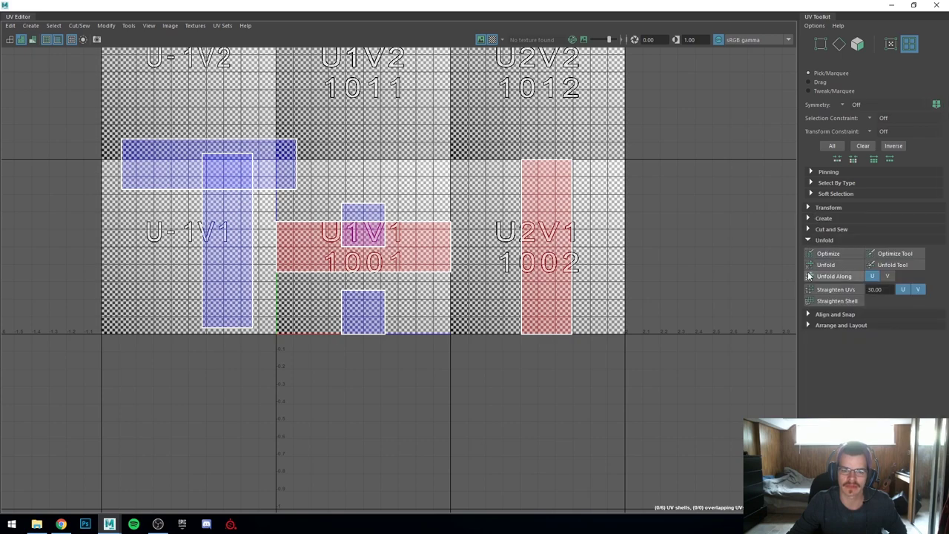
{"action": "left_click", "coordinate": [809, 314]}
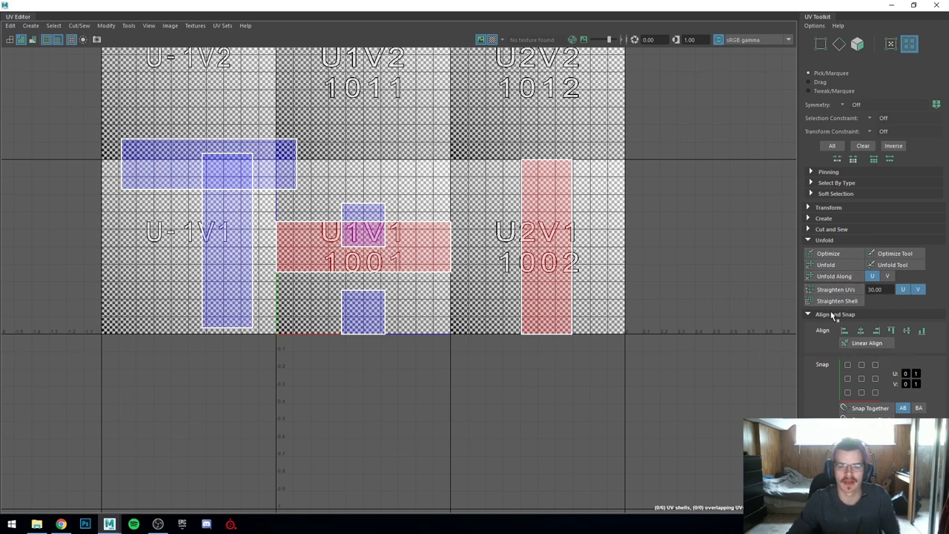
{"action": "left_click", "coordinate": [807, 314]}
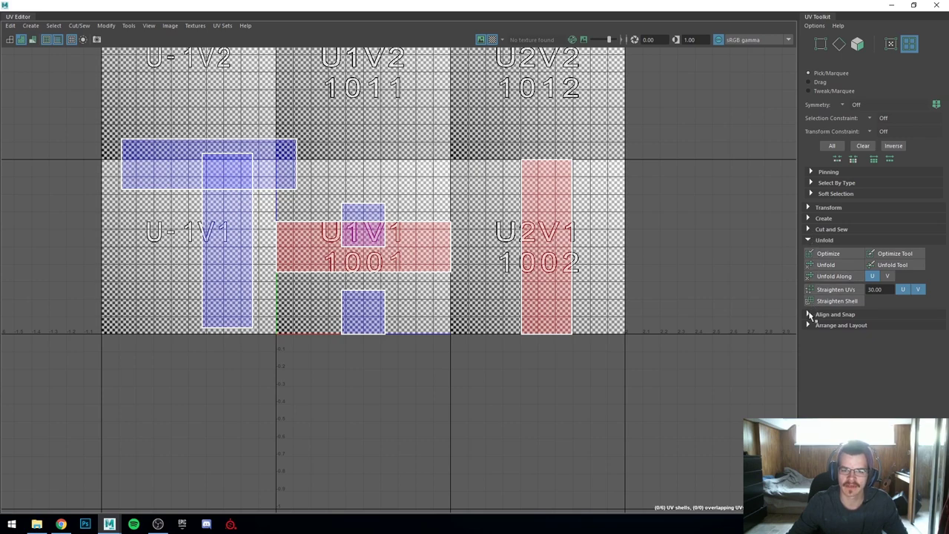
{"action": "left_click", "coordinate": [809, 315]}
{"action": "left_click", "coordinate": [809, 314]}
{"action": "left_click", "coordinate": [807, 325]}
{"action": "left_click", "coordinate": [807, 325]}
{"action": "left_click", "coordinate": [808, 229]}
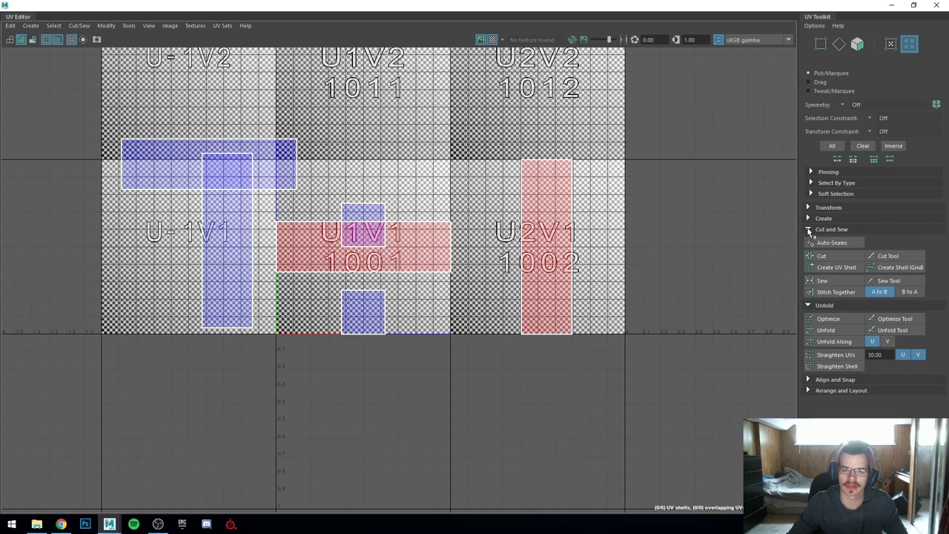
{"action": "left_click", "coordinate": [808, 229]}
{"action": "left_click", "coordinate": [808, 219]}
{"action": "left_click", "coordinate": [808, 219]}
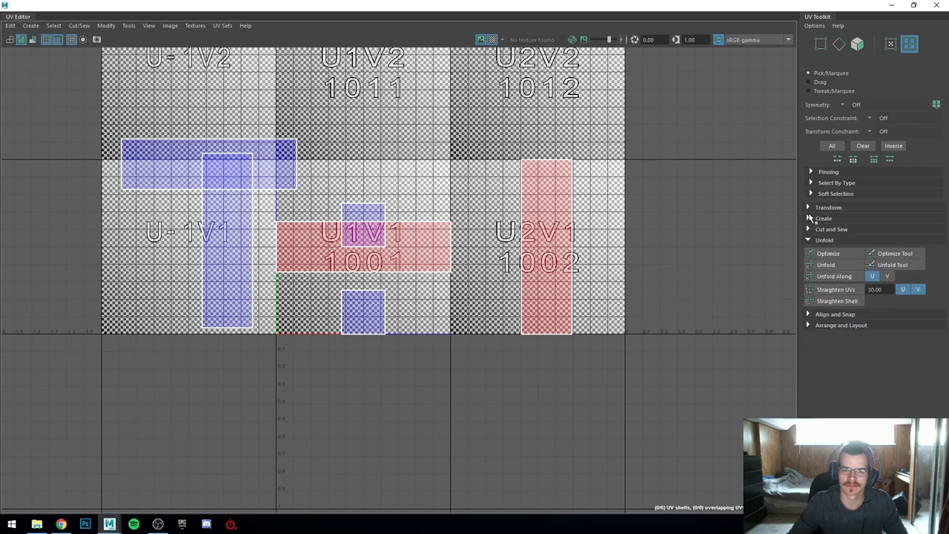
- Expand the UV Toolkit's Transform section and review its pivot, move, rotate, scale, flip and texel density options
{"action": "left_click", "coordinate": [809, 207]}
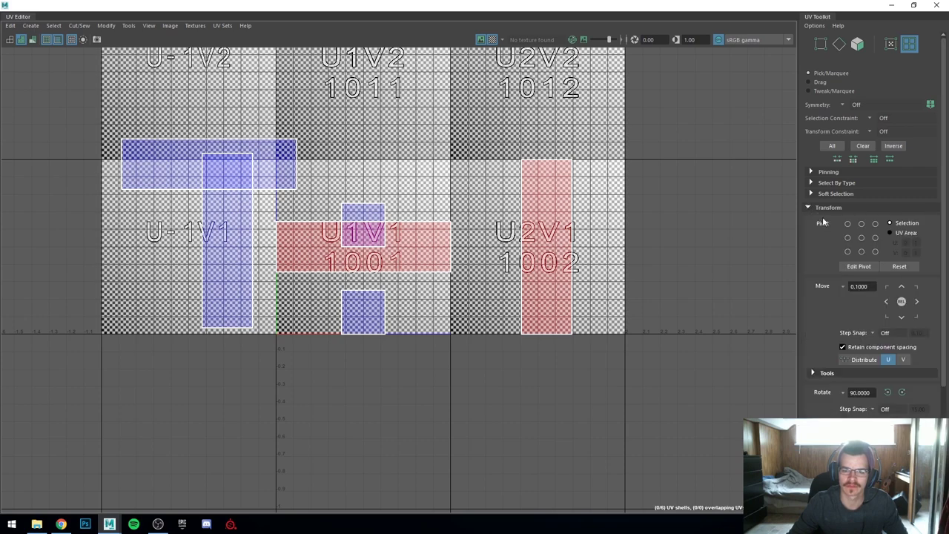
{"action": "scroll", "coordinate": [845, 252], "scroll_direction": "down", "scroll_amount": 4}
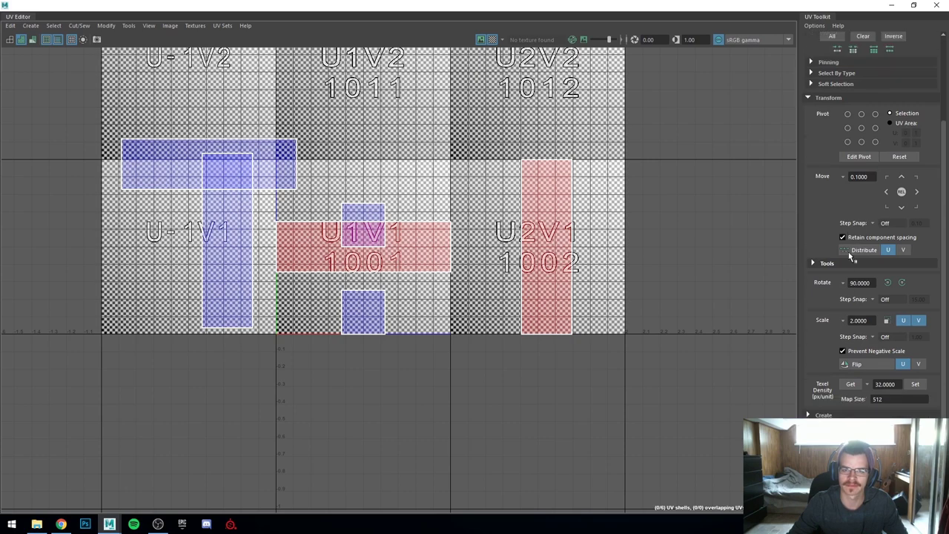
{"action": "scroll", "coordinate": [850, 255], "scroll_direction": "up", "scroll_amount": 4}
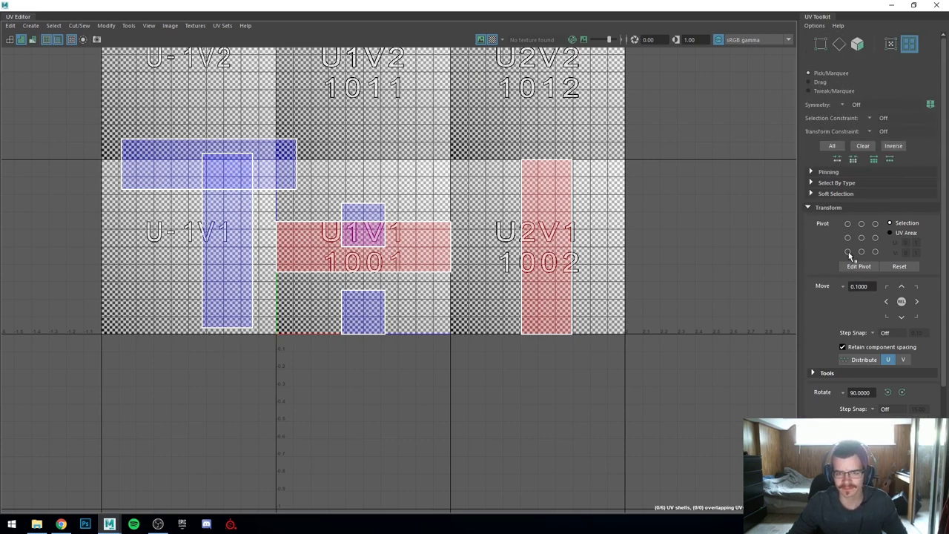
{"action": "scroll", "coordinate": [850, 255], "scroll_direction": "down", "scroll_amount": 5}
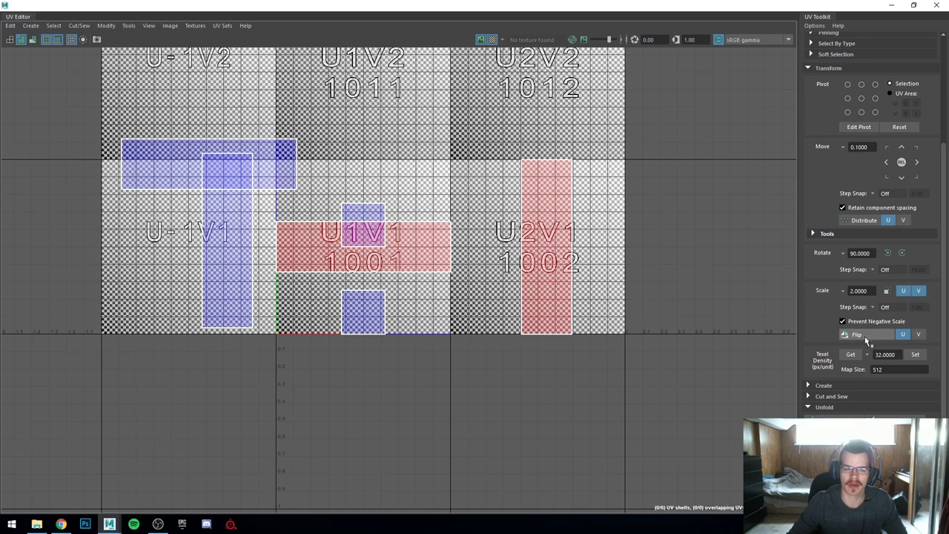
- Select the tall UV shell in the U2V1 tile and turn off the colored shell borders
{"action": "right_click_drag", "start_coordinate": [546, 205], "coordinate": [506, 187]}
{"action": "left_click", "coordinate": [550, 213]}
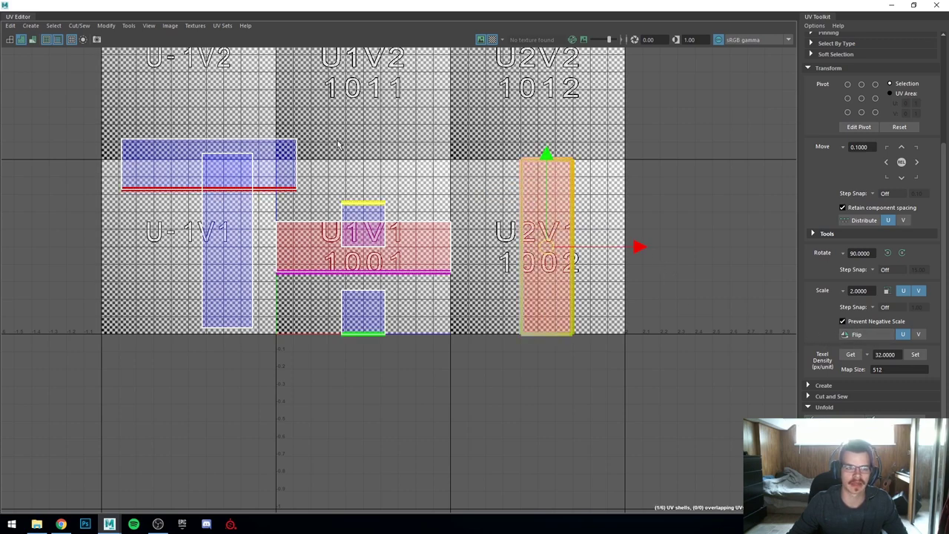
{"action": "left_click", "coordinate": [106, 25]}
{"action": "mouse_move", "coordinate": [149, 26]}
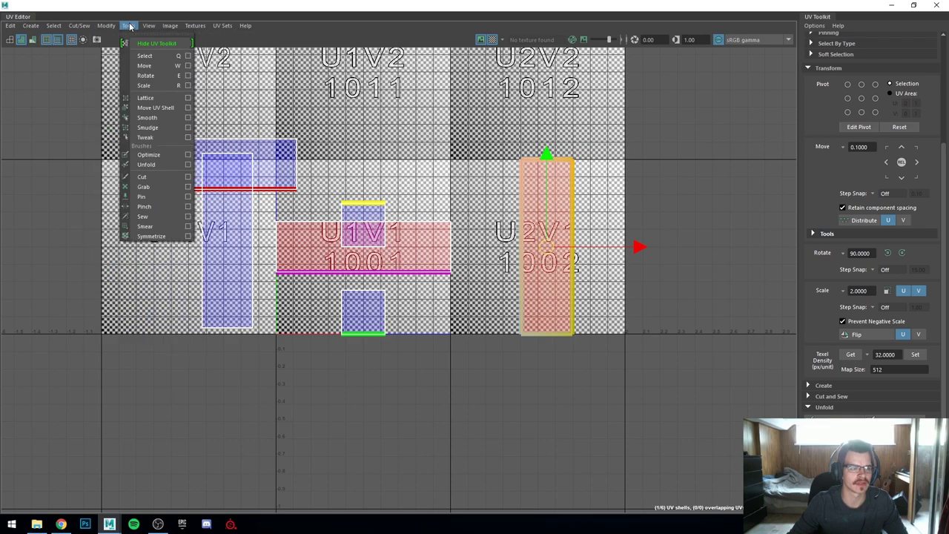
{"action": "mouse_move", "coordinate": [84, 27]}
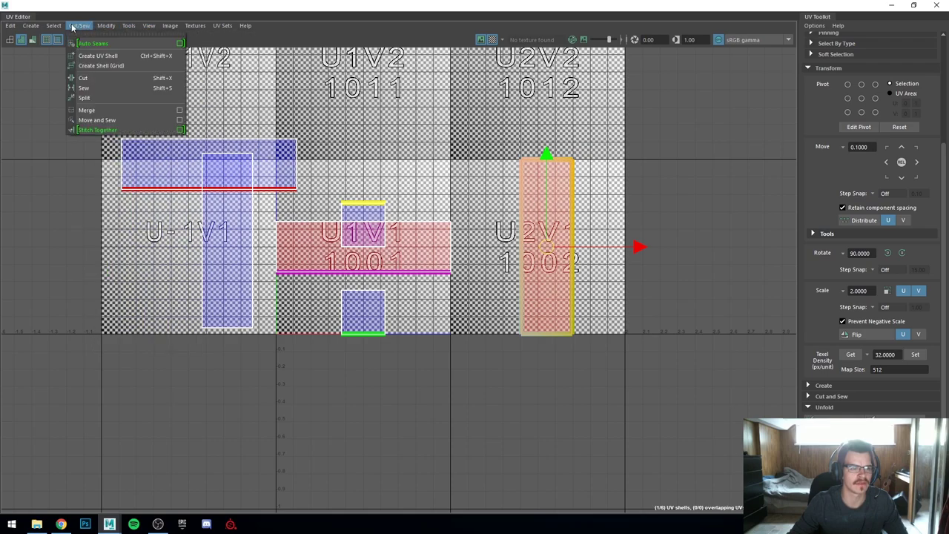
{"action": "mouse_move", "coordinate": [221, 30]}
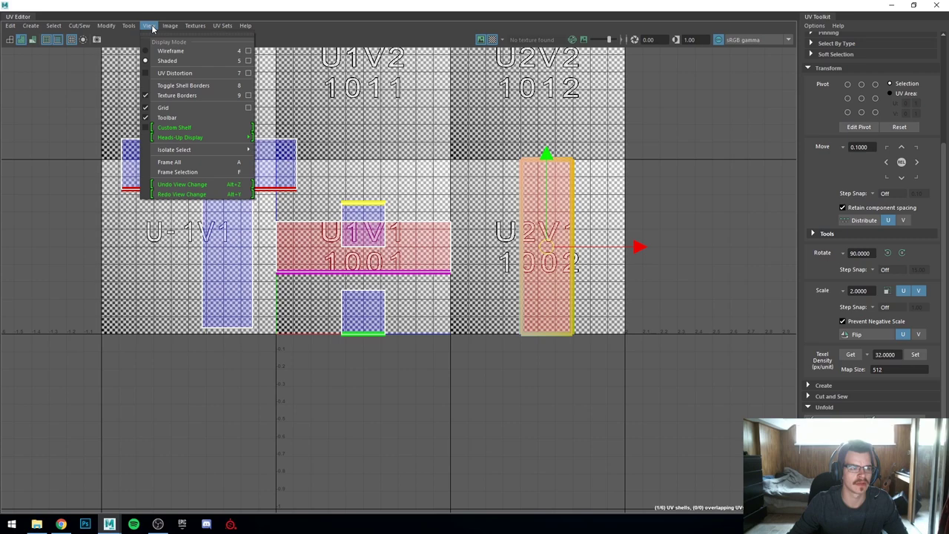
{"action": "left_click", "coordinate": [196, 88]}
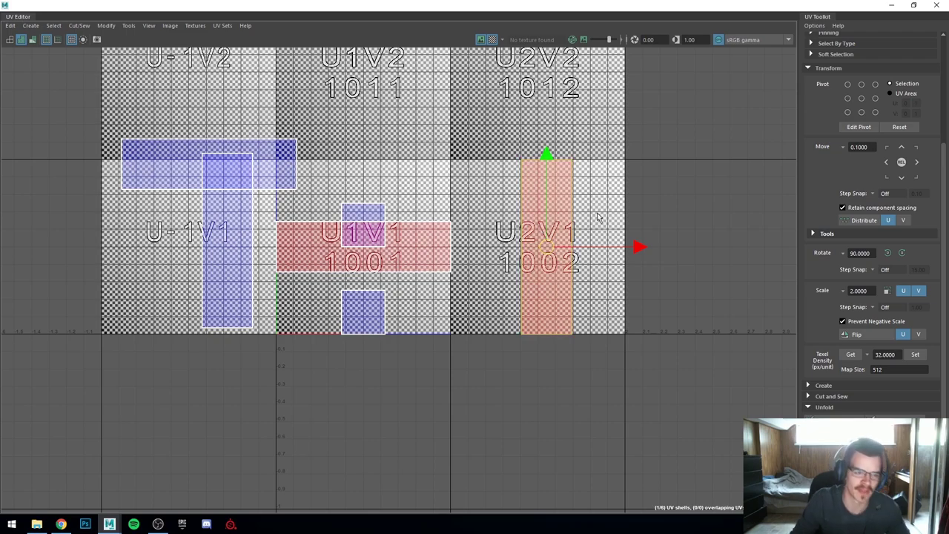
- Reselect the tall UV shell in the U2V1 tile with the shell borders off
{"action": "left_click", "coordinate": [612, 216]}
{"action": "left_click", "coordinate": [556, 213]}
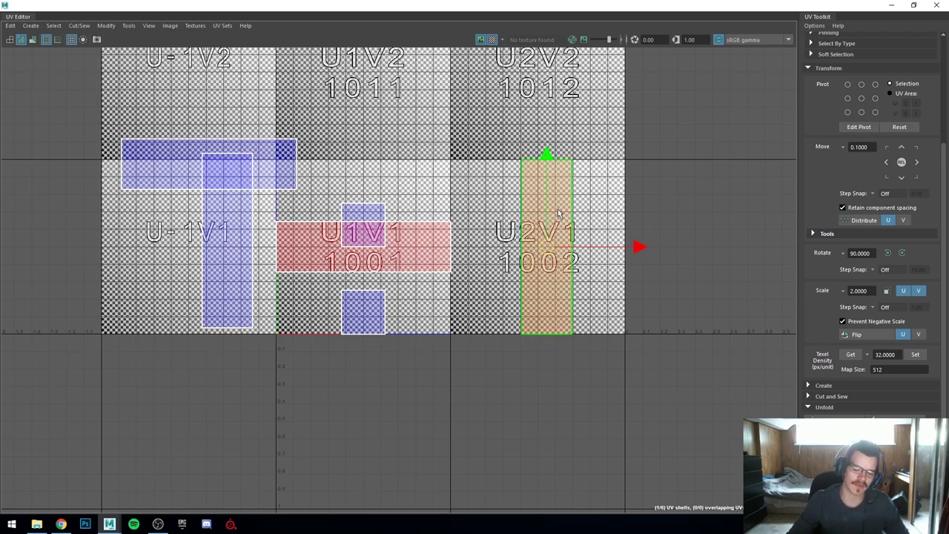
{"action": "scroll", "coordinate": [558, 213], "scroll_direction": "up", "scroll_amount": 1}
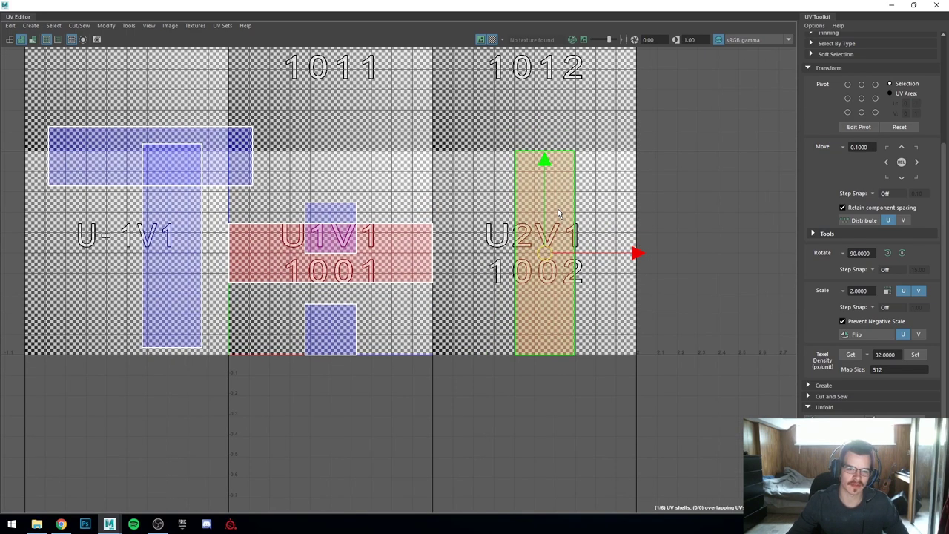
{"action": "scroll", "coordinate": [558, 213], "scroll_direction": "down", "scroll_amount": 1}
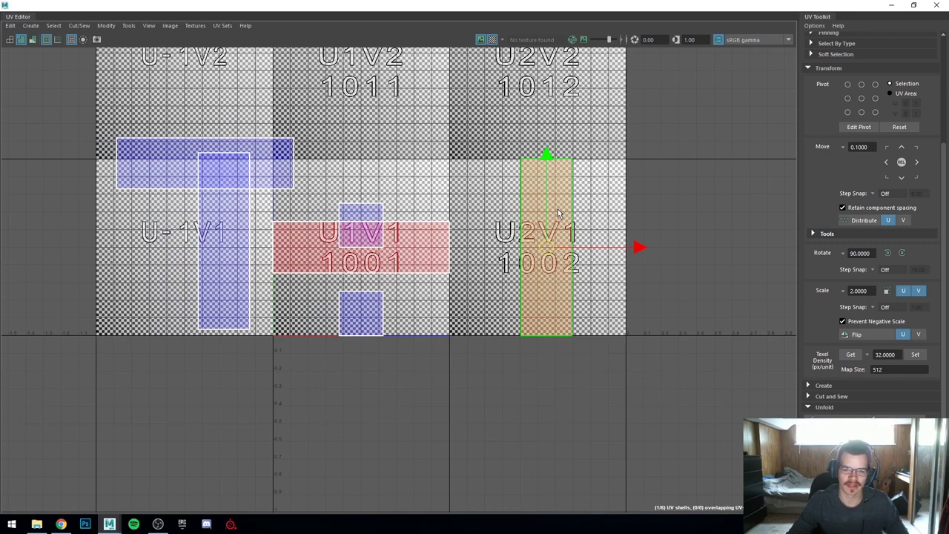
- Flip the tall UV shell in the U2V1 tile and the wide shell in the U1V1 tile along U
{"action": "left_click", "coordinate": [857, 338]}
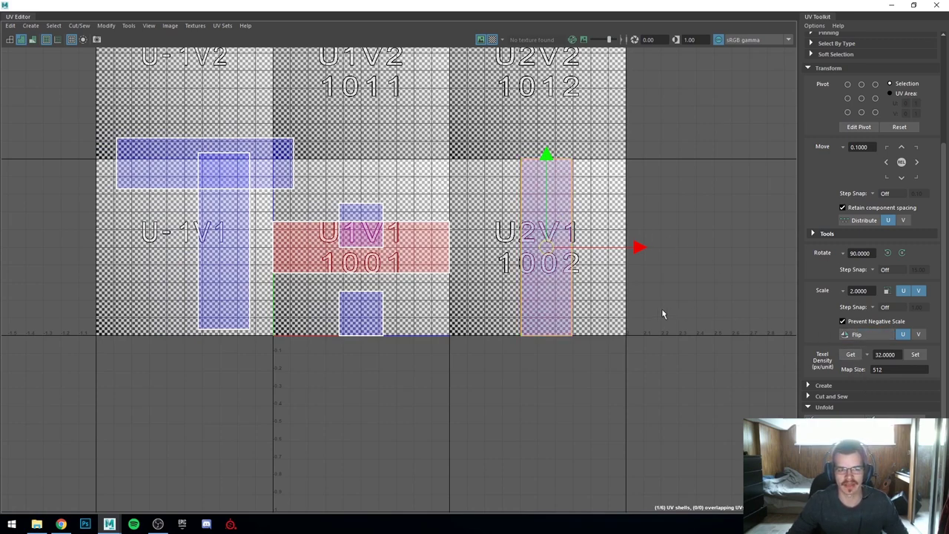
{"action": "left_click", "coordinate": [441, 269]}
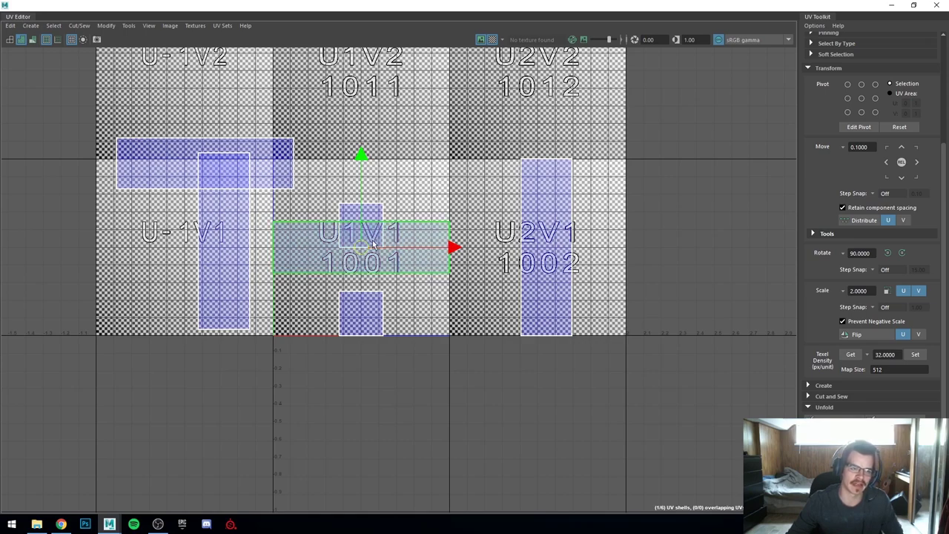
{"action": "scroll", "coordinate": [299, 247], "scroll_direction": "up", "scroll_amount": 1}
{"action": "scroll", "coordinate": [299, 247], "scroll_direction": "down", "scroll_amount": 1}
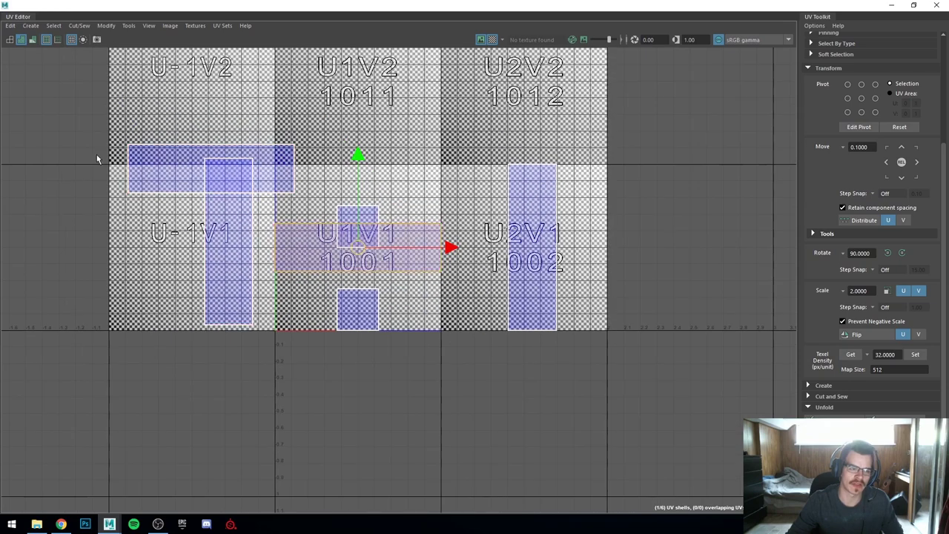
- Try flipping all the UV shells together along U, undo the flip, and frame the shells
{"action": "key", "text": "ctrl+z"}
{"action": "key", "text": "ctrl+z"}
{"action": "key", "text": "ctrl+z"}
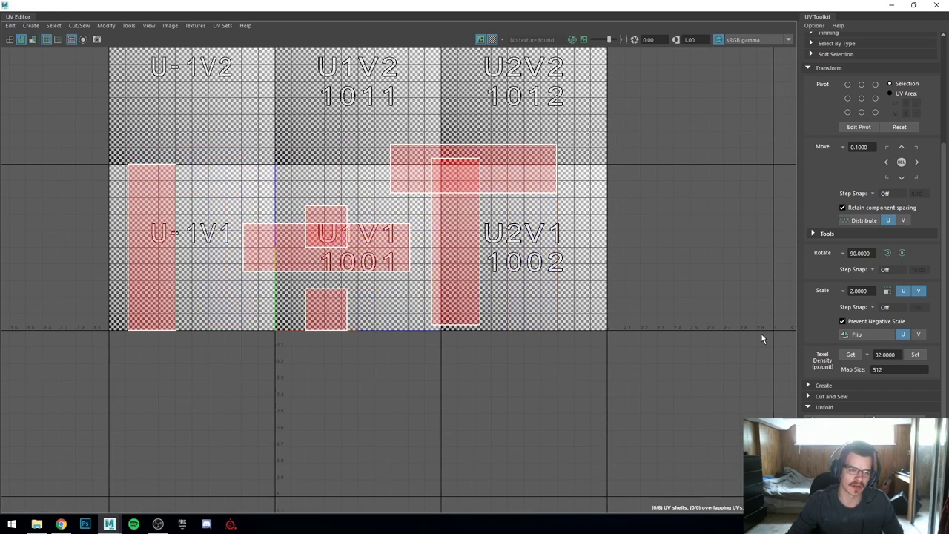
{"action": "key", "text": "ctrl+z"}
{"action": "key", "text": "f"}
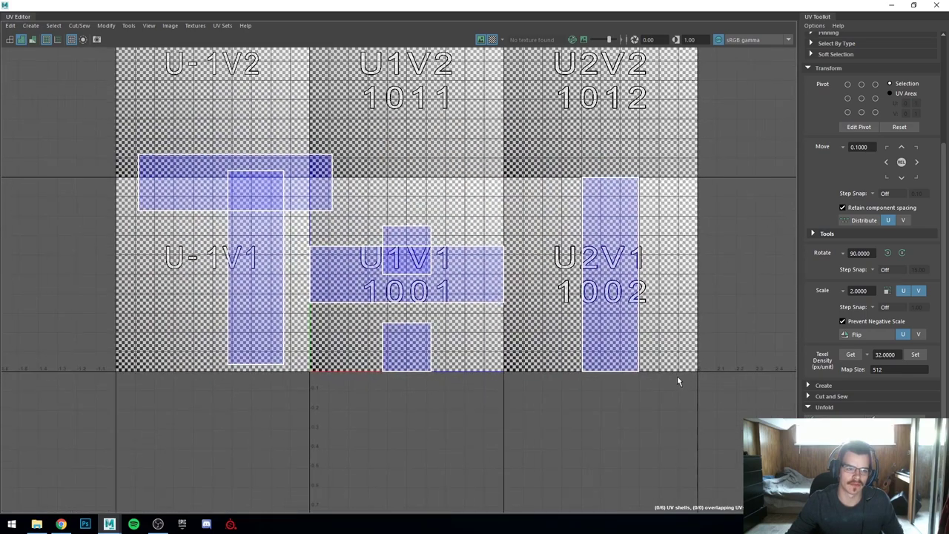
{"action": "scroll", "coordinate": [677, 377], "scroll_direction": "up", "scroll_amount": 1}
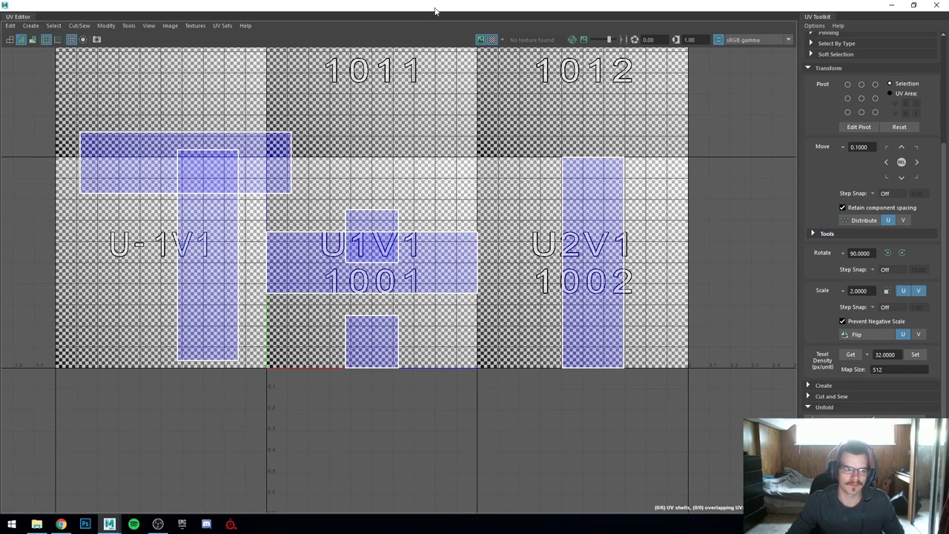
- Place the UV Editor beside the viewport, minimize the Planar Mapping options, and bring the checkered cube into view
{"action": "left_click_drag", "start_coordinate": [428, 9], "coordinate": [735, 79]}
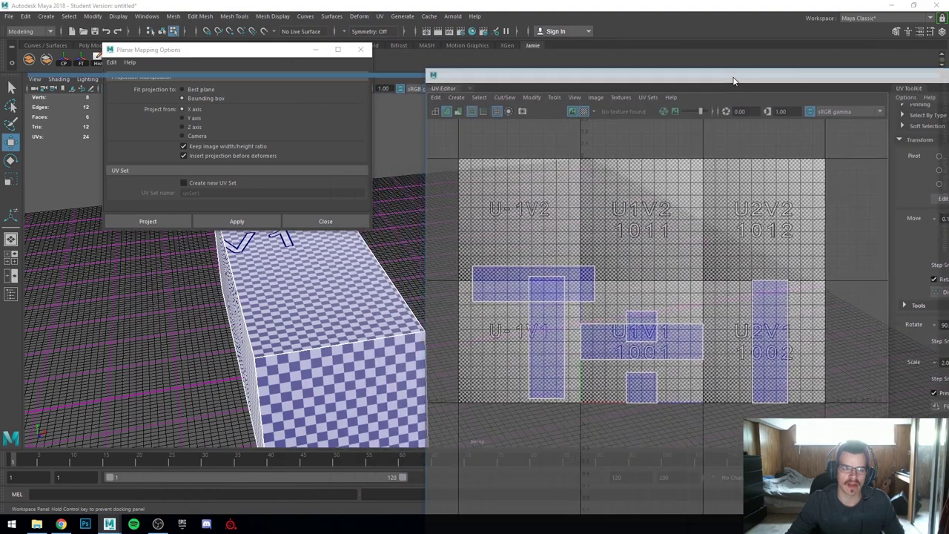
{"action": "left_click", "coordinate": [320, 54]}
{"action": "left_click_drag", "start_coordinate": [244, 296], "coordinate": [334, 237], "text": "alt"}
{"action": "middle_click_drag", "start_coordinate": [335, 236], "coordinate": [189, 206], "text": "alt"}
{"action": "left_click_drag", "start_coordinate": [647, 79], "coordinate": [730, 30]}
{"action": "left_click_drag", "start_coordinate": [378, 237], "coordinate": [343, 223], "text": "alt"}
{"action": "scroll", "coordinate": [292, 275], "scroll_direction": "up", "scroll_amount": 3}
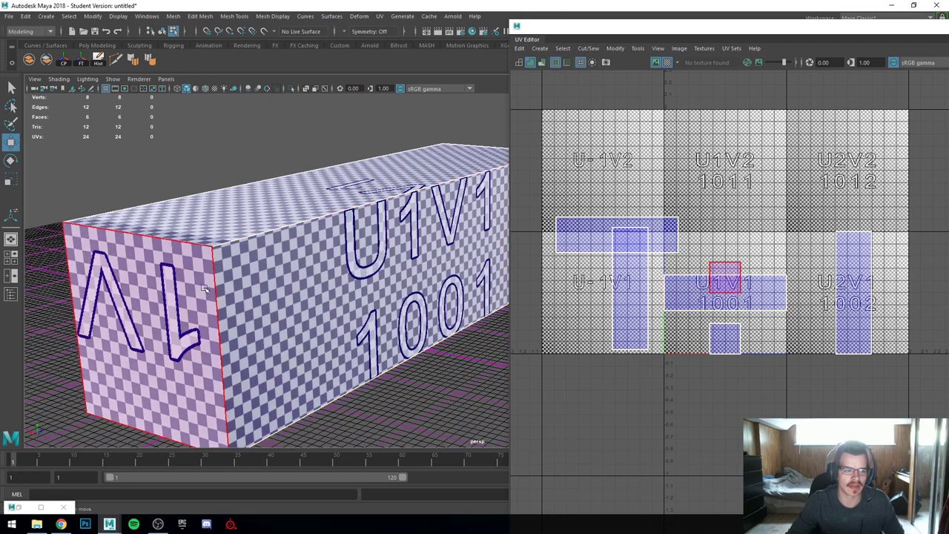
- Move the U1V1 tile's two square UV shells and the U-1V1 tile's tall shell apart so they sit clear of each other
{"action": "right_click_drag", "start_coordinate": [724, 265], "coordinate": [723, 275]}
{"action": "left_click", "coordinate": [723, 275]}
{"action": "left_click_drag", "start_coordinate": [723, 275], "coordinate": [767, 206]}
{"action": "left_click", "coordinate": [630, 289]}
{"action": "left_click_drag", "start_coordinate": [630, 289], "coordinate": [706, 203]}
{"action": "left_click", "coordinate": [724, 337]}
{"action": "left_click_drag", "start_coordinate": [724, 337], "coordinate": [788, 256]}
{"action": "left_click", "coordinate": [724, 228]}
{"action": "left_click", "coordinate": [733, 224]}
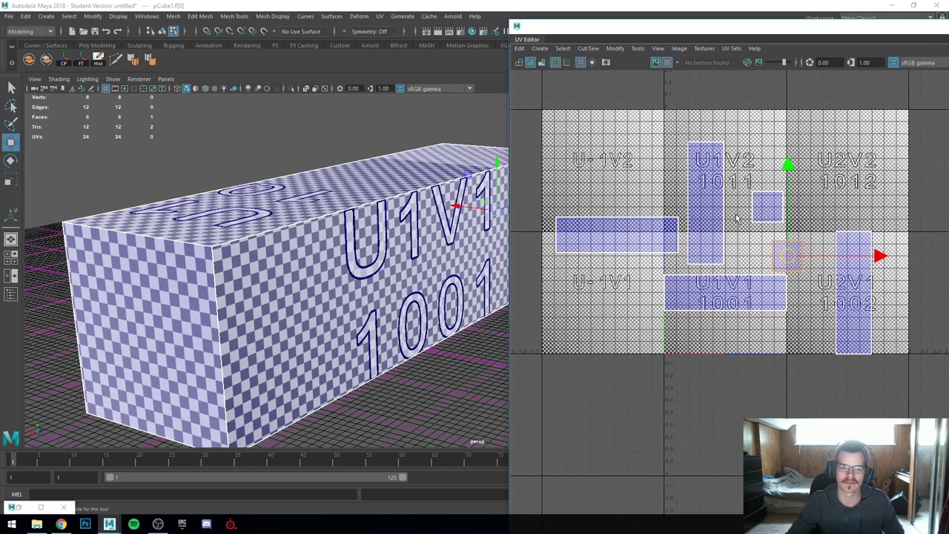
- Switch to edge selection and select the left edge of the square UV shell in the U1V2 tile
{"action": "left_click", "coordinate": [769, 208]}
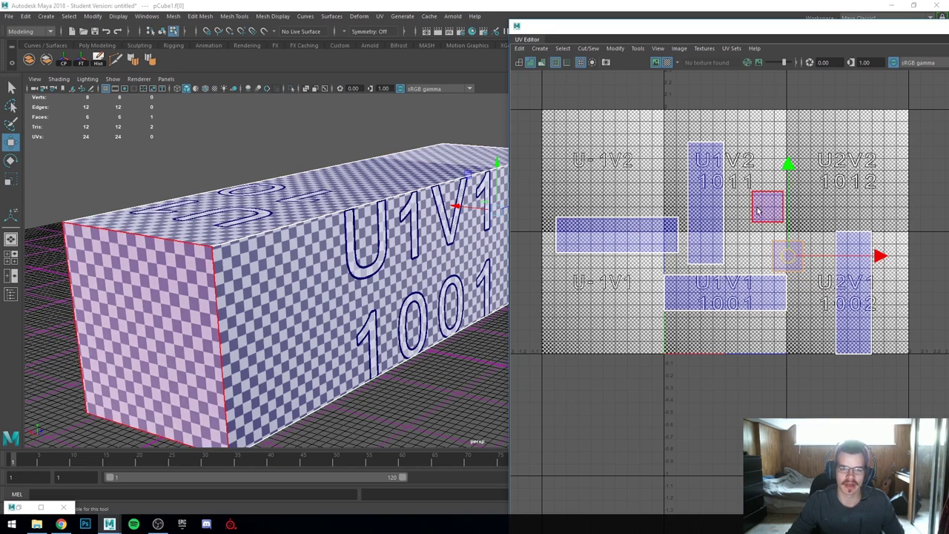
{"action": "right_click_drag", "start_coordinate": [758, 212], "coordinate": [756, 208]}
{"action": "left_click", "coordinate": [754, 207]}
- Examine how the checker pattern meets across the selected vertical corner edge of the cube
{"action": "left_click_drag", "start_coordinate": [215, 295], "coordinate": [234, 234], "text": "alt"}
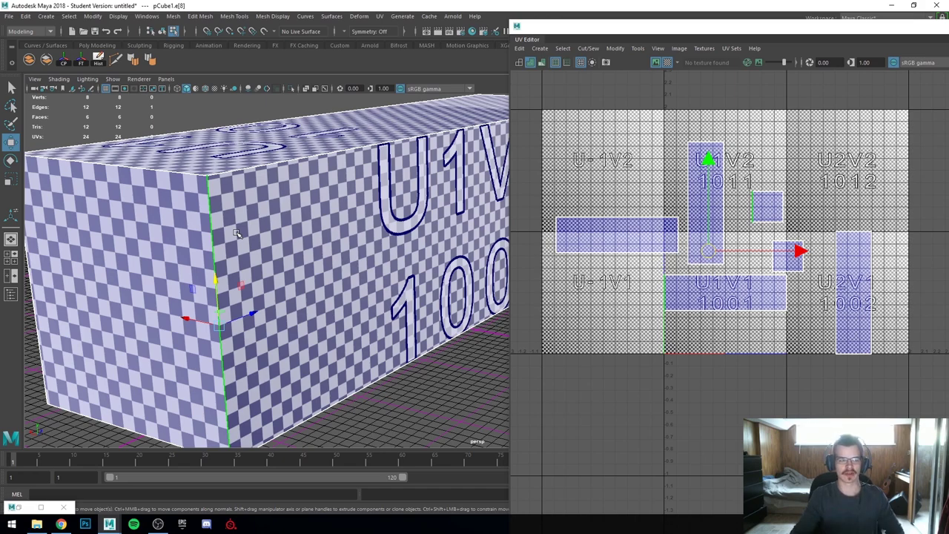
{"action": "scroll", "coordinate": [303, 301], "scroll_direction": "up", "scroll_amount": 4}
{"action": "left_click_drag", "start_coordinate": [278, 298], "coordinate": [360, 298], "text": "alt"}
{"action": "scroll", "coordinate": [367, 305], "scroll_direction": "up", "scroll_amount": 4}
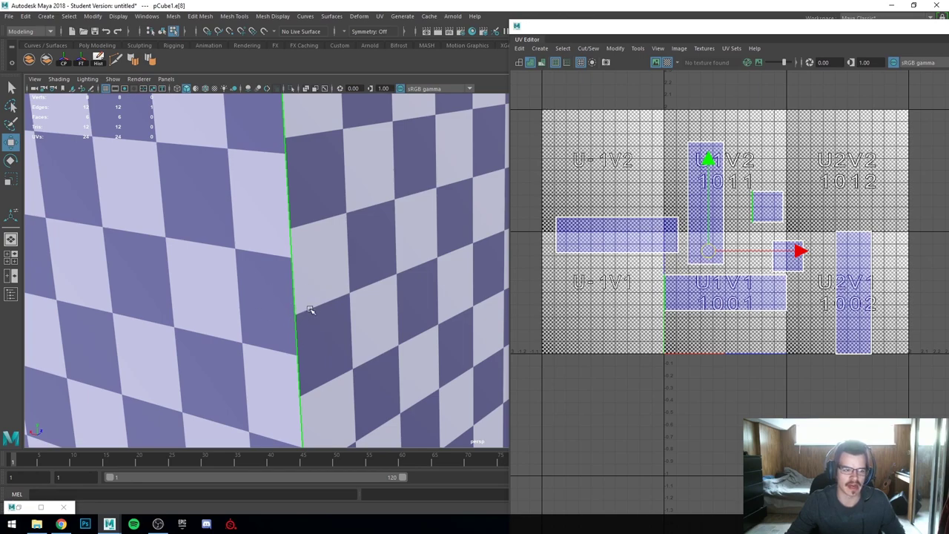
{"action": "scroll", "coordinate": [311, 309], "scroll_direction": "down", "scroll_amount": 5}
{"action": "left_click_drag", "start_coordinate": [372, 321], "coordinate": [241, 290], "text": "alt"}
{"action": "scroll", "coordinate": [241, 290], "scroll_direction": "up", "scroll_amount": 3}
{"action": "middle_click_drag", "start_coordinate": [241, 290], "coordinate": [275, 286], "text": "alt"}
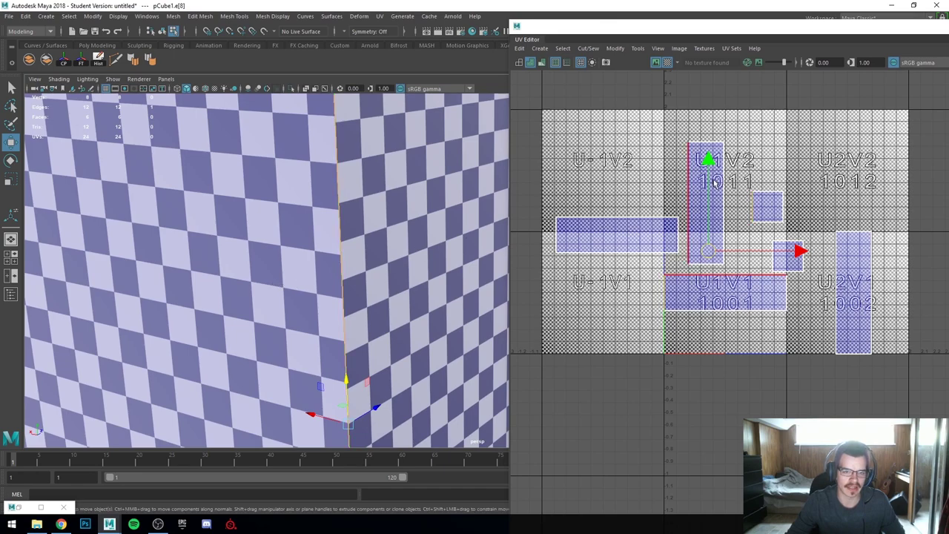
- Reselect the U1V2 square shell's left edge and join it to the wide shell with Move and Sew Edges
{"action": "right_click", "coordinate": [763, 205]}
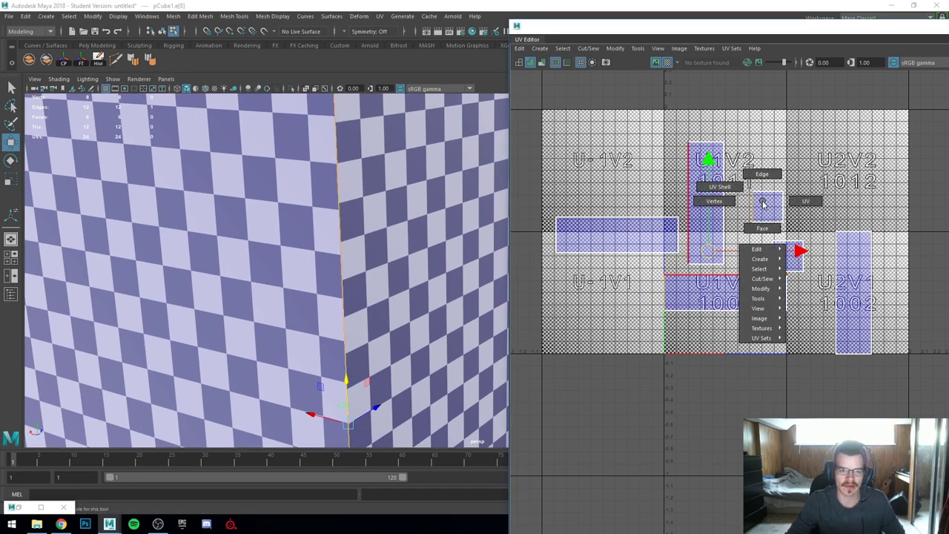
{"action": "right_click_drag", "start_coordinate": [767, 207], "coordinate": [771, 176]}
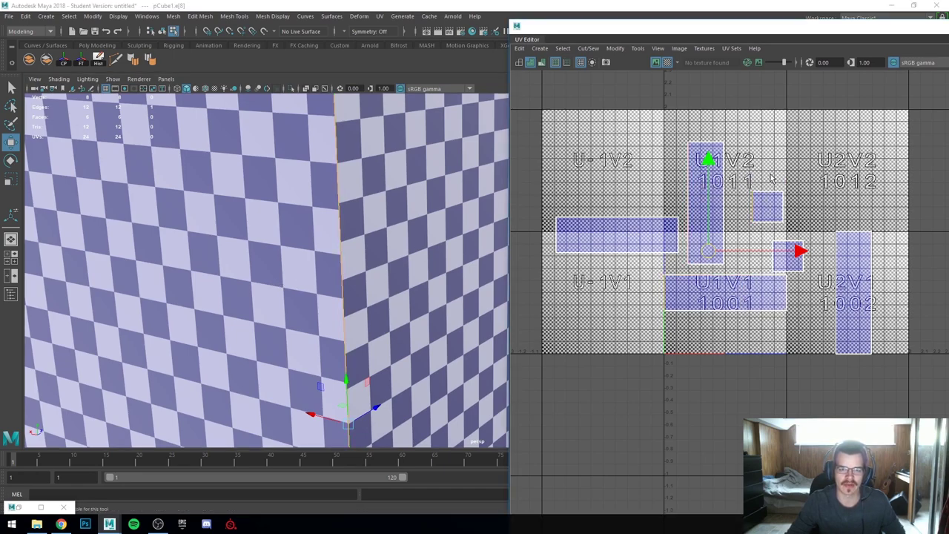
{"action": "left_click", "coordinate": [753, 209]}
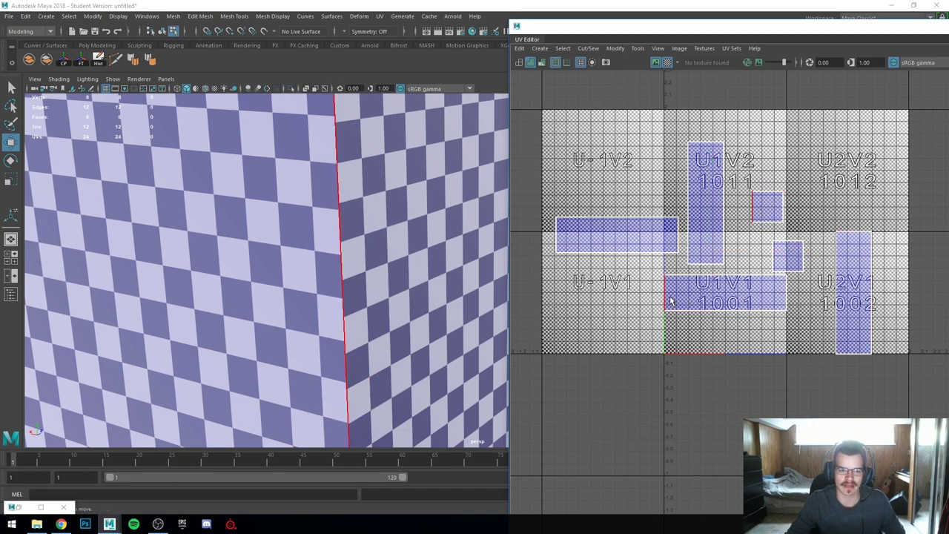
{"action": "left_click", "coordinate": [670, 300]}
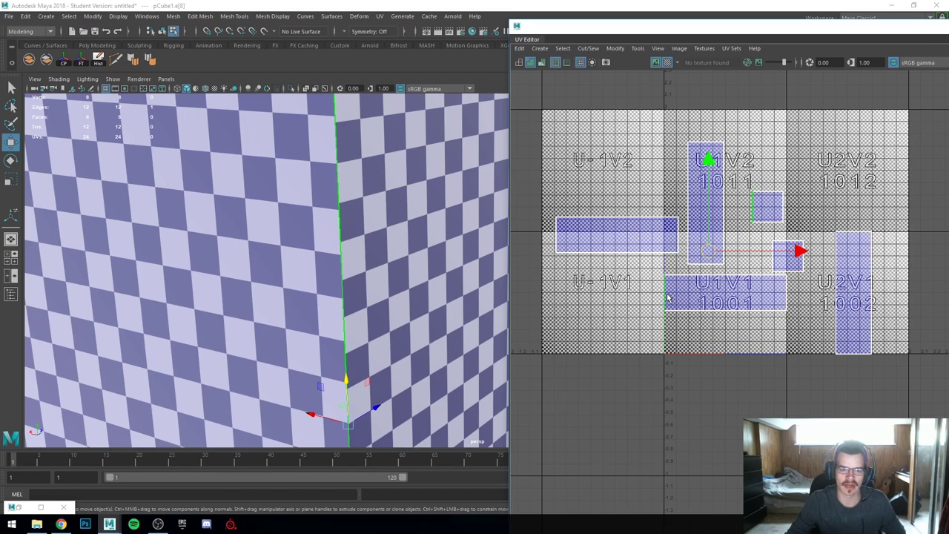
{"action": "right_click", "coordinate": [668, 297], "text": "shift"}
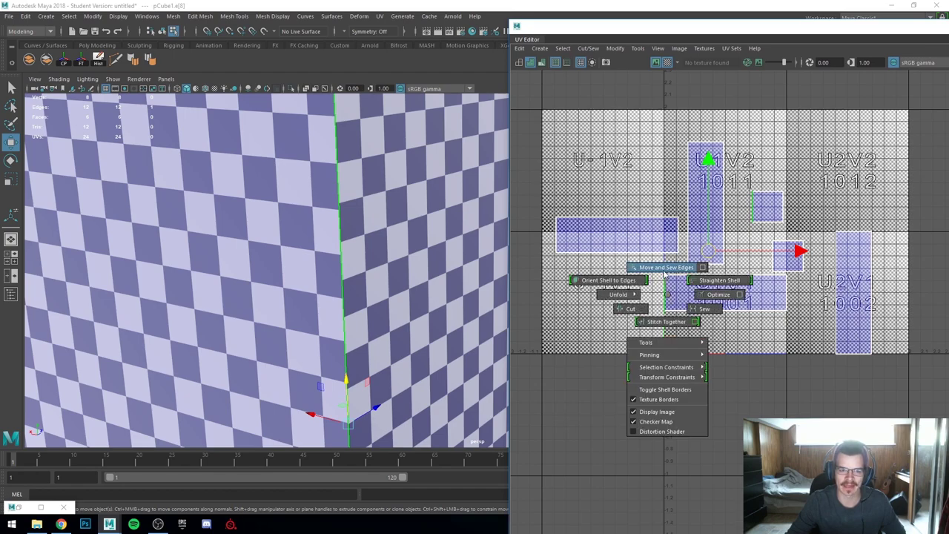
{"action": "left_click", "coordinate": [665, 267]}
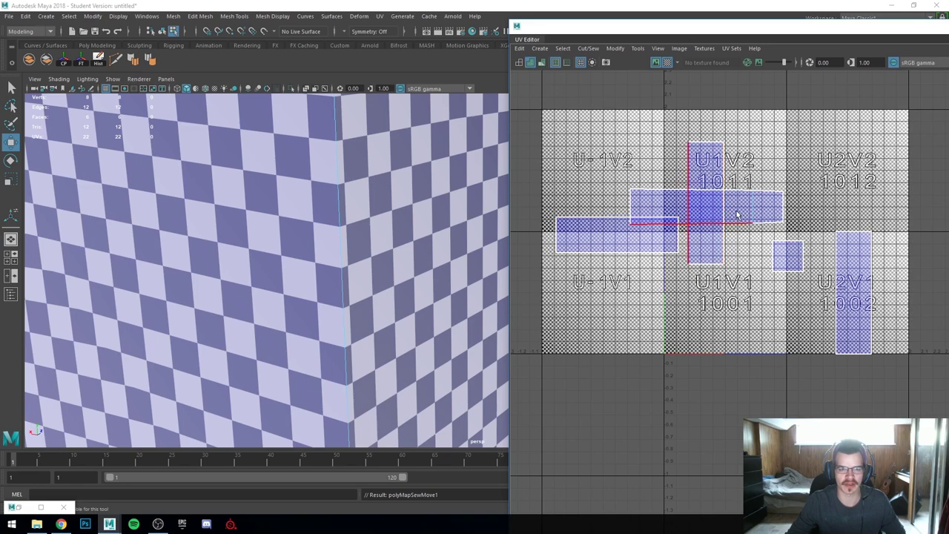
- Select the sewn UV shell, move it down into the U1V1 tile, and inspect the shared edge
{"action": "right_click_drag", "start_coordinate": [741, 206], "coordinate": [699, 191]}
{"action": "left_click", "coordinate": [705, 206]}
{"action": "left_click_drag", "start_coordinate": [705, 206], "coordinate": [692, 317]}
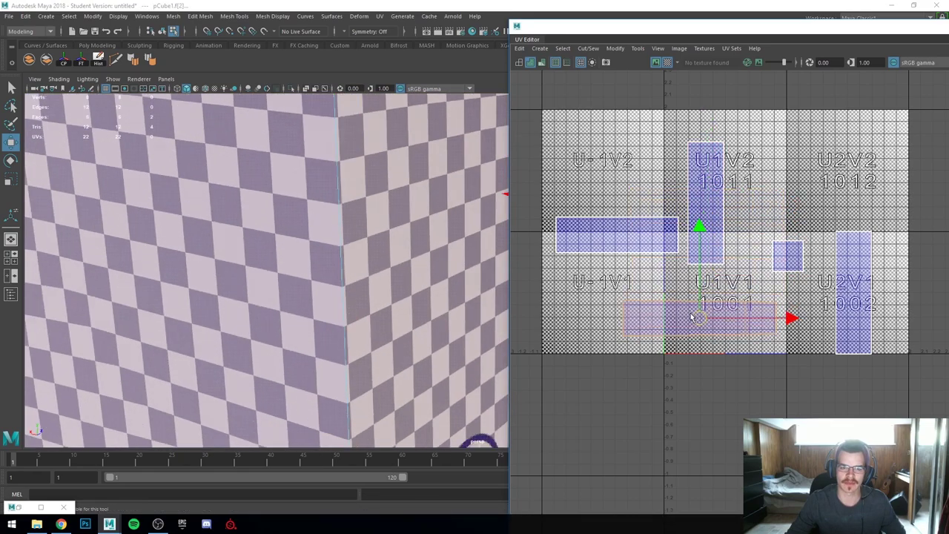
{"action": "scroll", "coordinate": [692, 317], "scroll_direction": "up", "scroll_amount": 10}
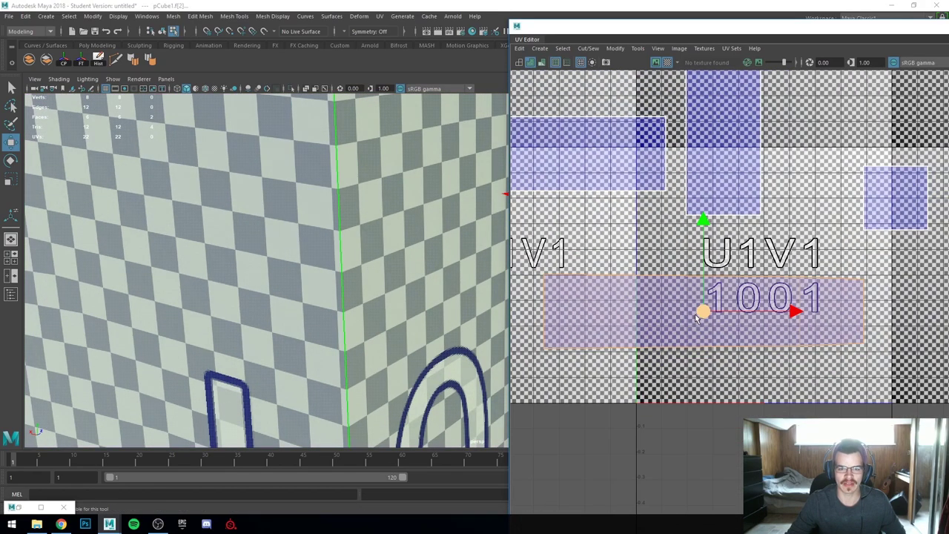
{"action": "right_click_drag", "start_coordinate": [798, 291], "coordinate": [797, 260]}
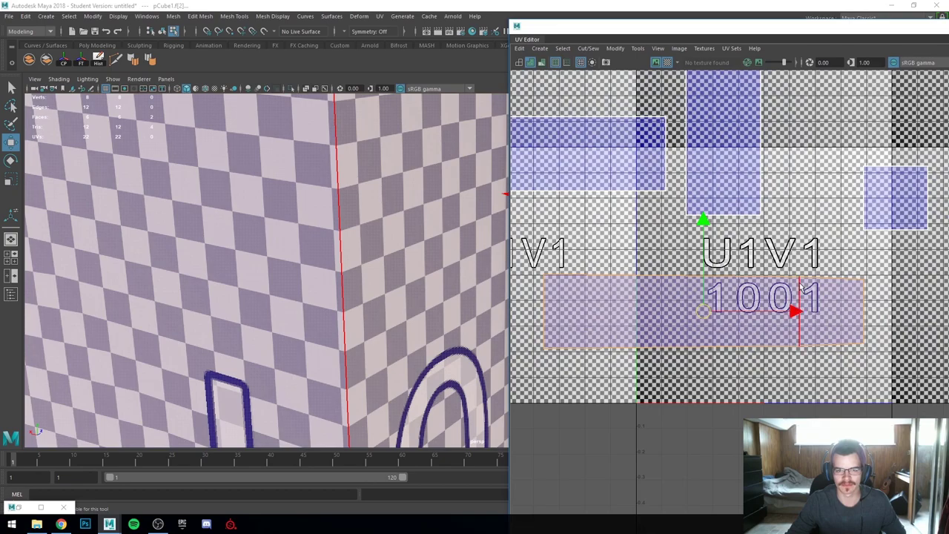
- Try scaling the sewn shell down and shifting it within the U1V1 tile, and undo the scaling and shift
{"action": "scroll", "coordinate": [302, 279], "scroll_direction": "down", "scroll_amount": 4}
{"action": "left_click_drag", "start_coordinate": [702, 314], "coordinate": [657, 310]}
{"action": "key", "text": "r"}
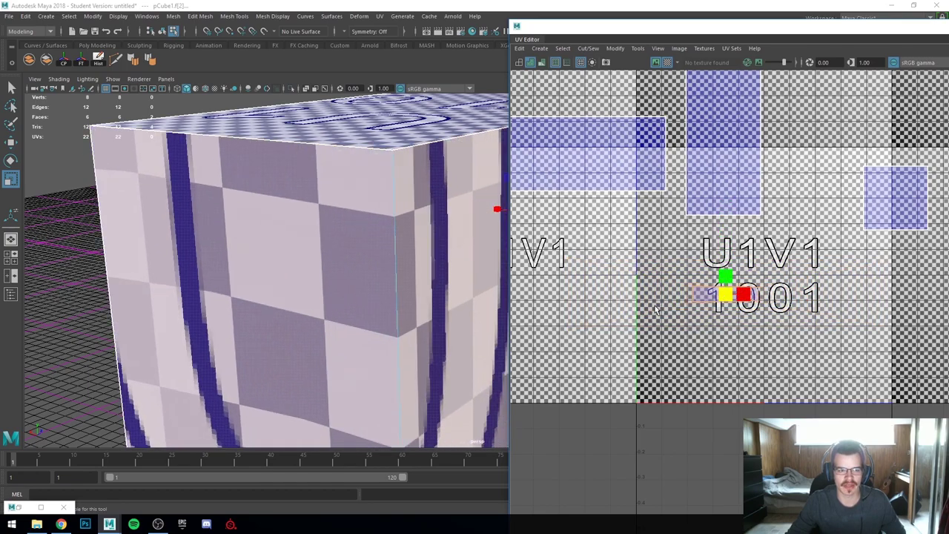
{"action": "key", "text": "w"}
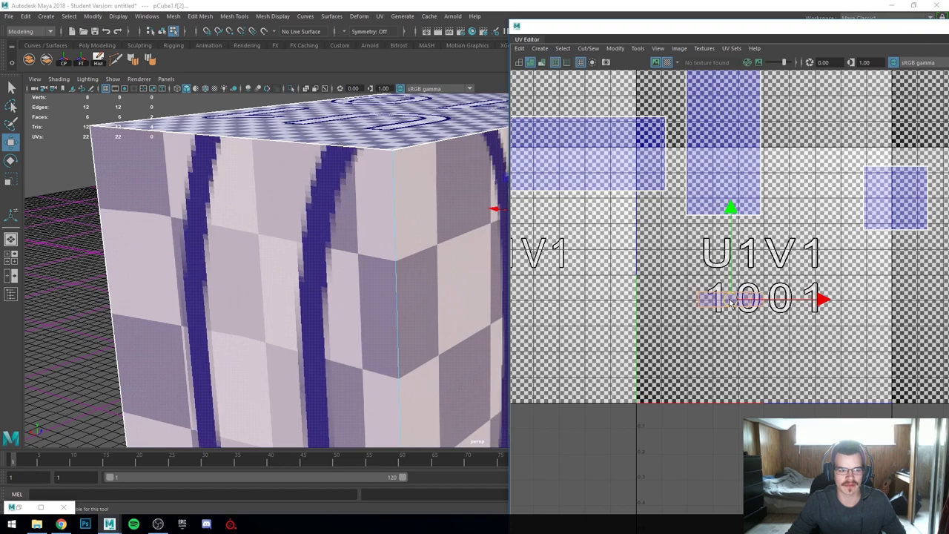
{"action": "left_click_drag", "start_coordinate": [741, 300], "coordinate": [731, 302]}
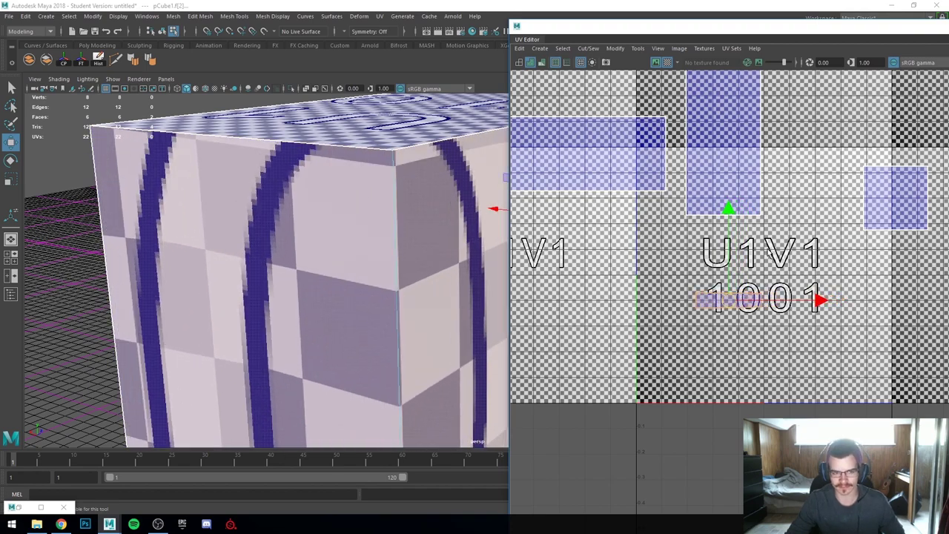
{"action": "key", "text": "ctrl+z"}
{"action": "key", "text": "ctrl+z"}
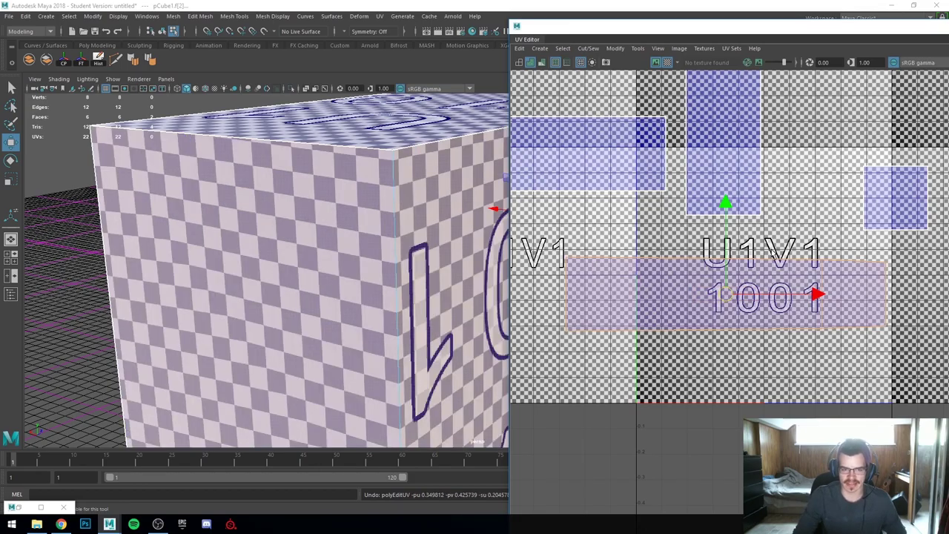
- Select the cube's top face, compare the top and long side faces with their UV shells, and undo the selection
{"action": "scroll", "coordinate": [773, 254], "scroll_direction": "down", "scroll_amount": 4}
{"action": "left_click_drag", "start_coordinate": [461, 176], "coordinate": [426, 197], "text": "alt"}
{"action": "scroll", "coordinate": [419, 191], "scroll_direction": "down", "scroll_amount": 4}
{"action": "middle_click_drag", "start_coordinate": [356, 223], "coordinate": [459, 223], "text": "alt"}
{"action": "left_click_drag", "start_coordinate": [460, 222], "coordinate": [371, 230], "text": "alt"}
{"action": "mouse_move", "coordinate": [326, 230]}
{"action": "right_mouse_down", "text": "alt"}
{"action": "mouse_move", "coordinate": [385, 235]}
{"action": "mouse_move", "coordinate": [349, 234]}
{"action": "mouse_move", "coordinate": [328, 247]}
{"action": "right_mouse_up", "text": "alt"}
{"action": "left_click", "coordinate": [383, 319]}
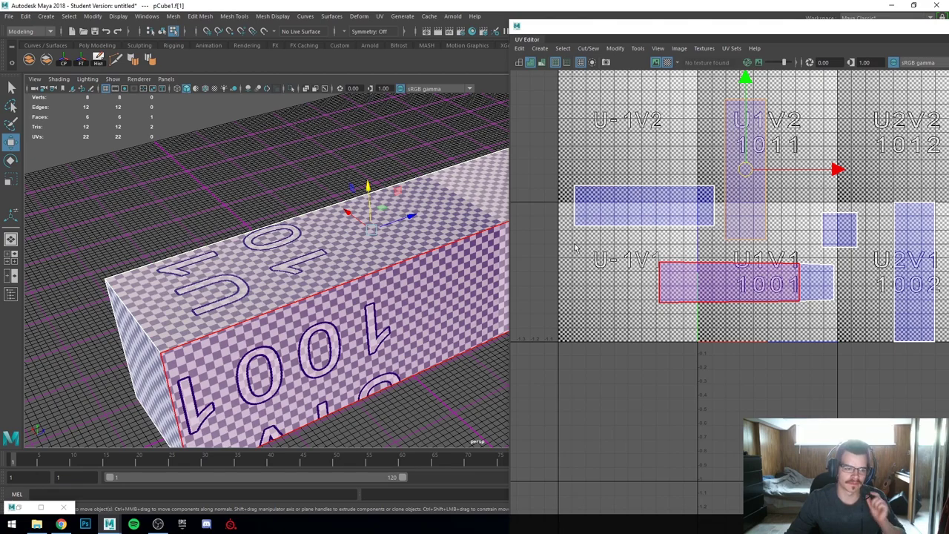
{"action": "left_click_drag", "start_coordinate": [382, 286], "coordinate": [396, 278], "text": "alt"}
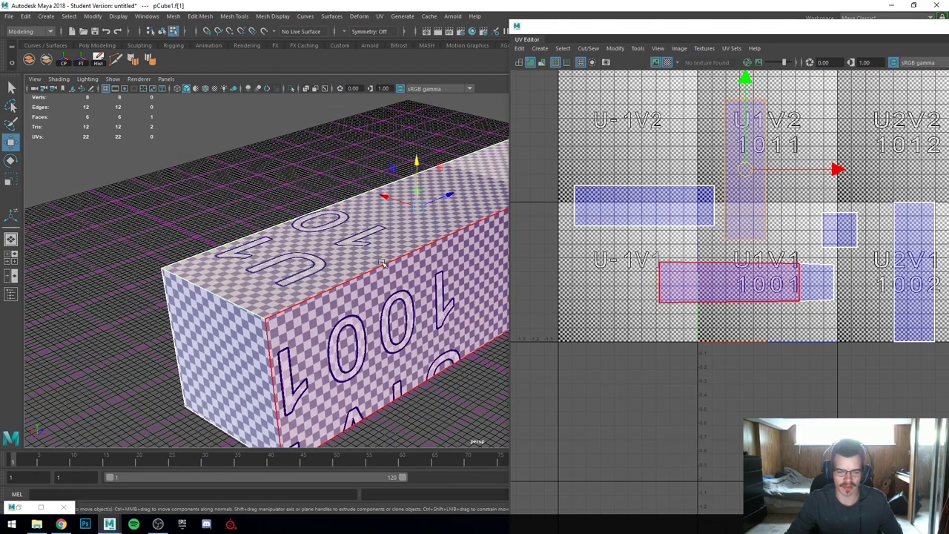
{"action": "key", "text": "ctrl+z"}
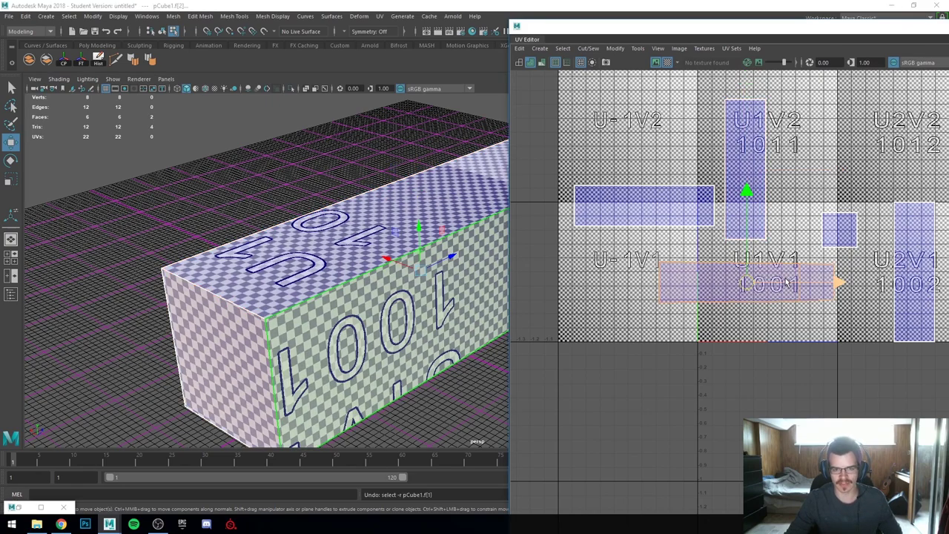
- Maximize the UV Editor and undo the sewn shell's moves and the Move and Sew Edges operation
{"action": "scroll", "coordinate": [787, 282], "scroll_direction": "up", "scroll_amount": 3}
{"action": "double_click", "coordinate": [693, 28]}
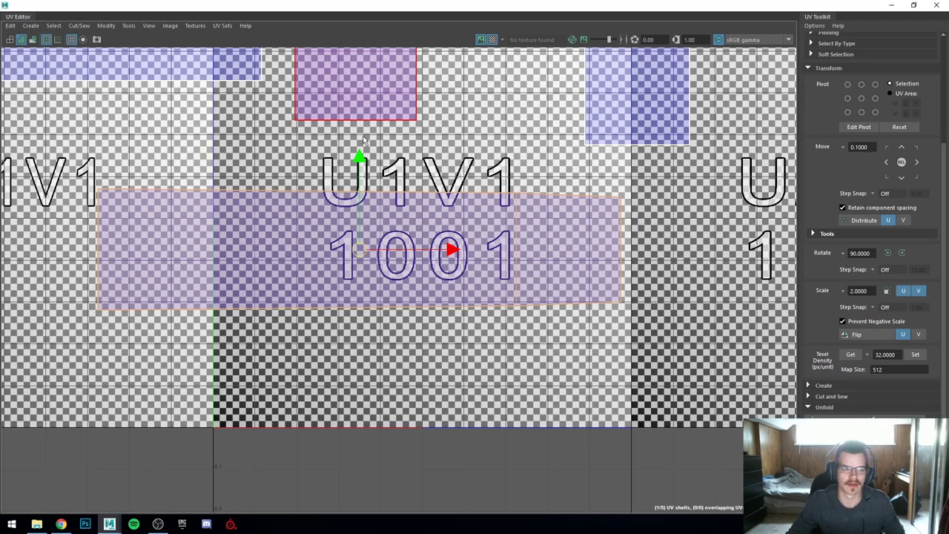
{"action": "key", "text": "ctrl+z"}
{"action": "key", "text": "ctrl+z"}
{"action": "middle_click_drag", "start_coordinate": [365, 211], "coordinate": [449, 400], "text": "alt"}
{"action": "scroll", "coordinate": [449, 397], "scroll_direction": "down", "scroll_amount": 2}
{"action": "key", "text": "ctrl+z"}
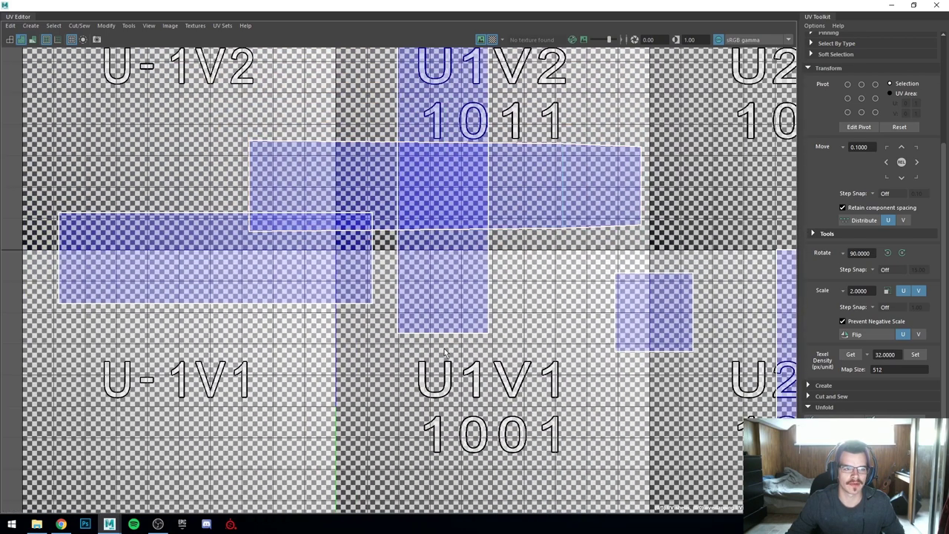
{"action": "key", "text": "ctrl+z"}
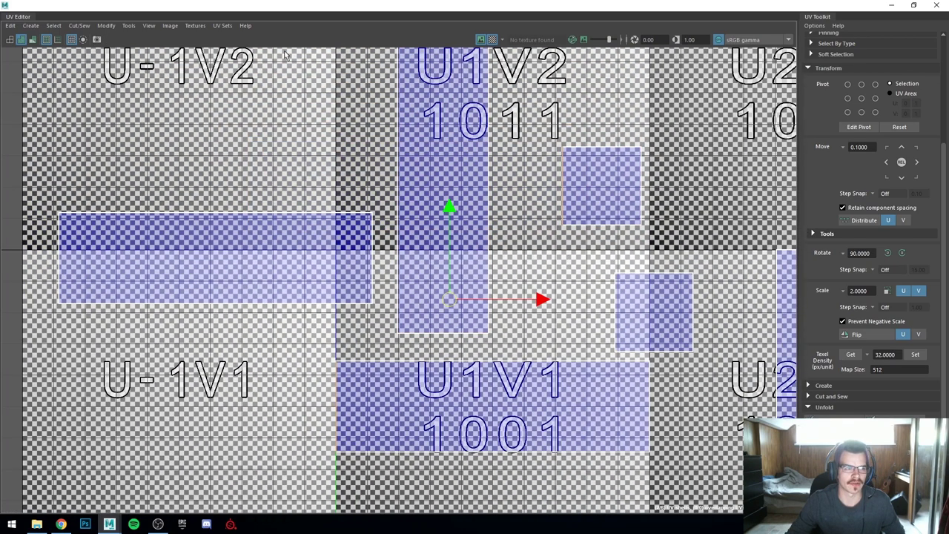
- Turn off the checker map, move the U1V2 square shell beside the wide U1V1 shell's left end, and clear the selection
{"action": "left_click", "coordinate": [492, 39]}
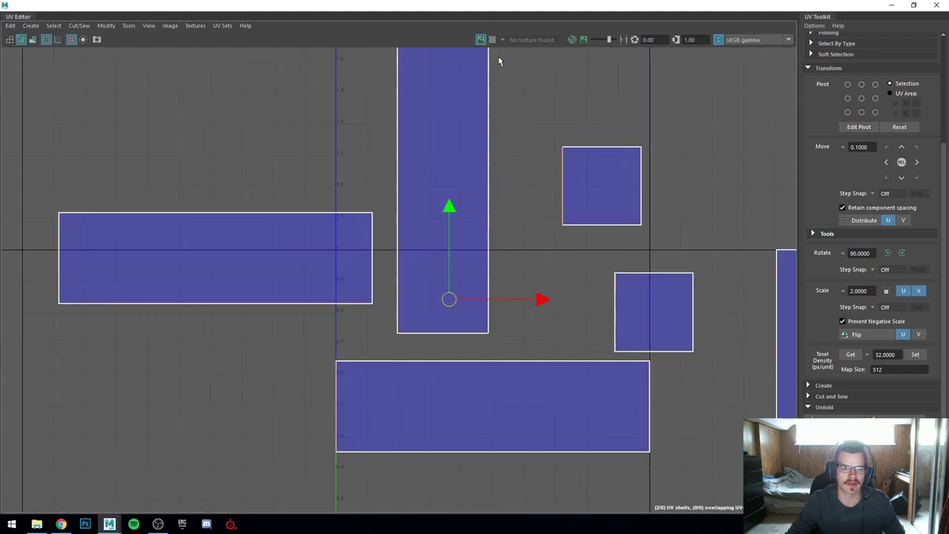
{"action": "left_click", "coordinate": [592, 190]}
{"action": "left_click_drag", "start_coordinate": [592, 190], "coordinate": [250, 412]}
{"action": "middle_click_drag", "start_coordinate": [310, 405], "coordinate": [366, 361], "text": "alt"}
{"action": "scroll", "coordinate": [367, 361], "scroll_direction": "up", "scroll_amount": 1}
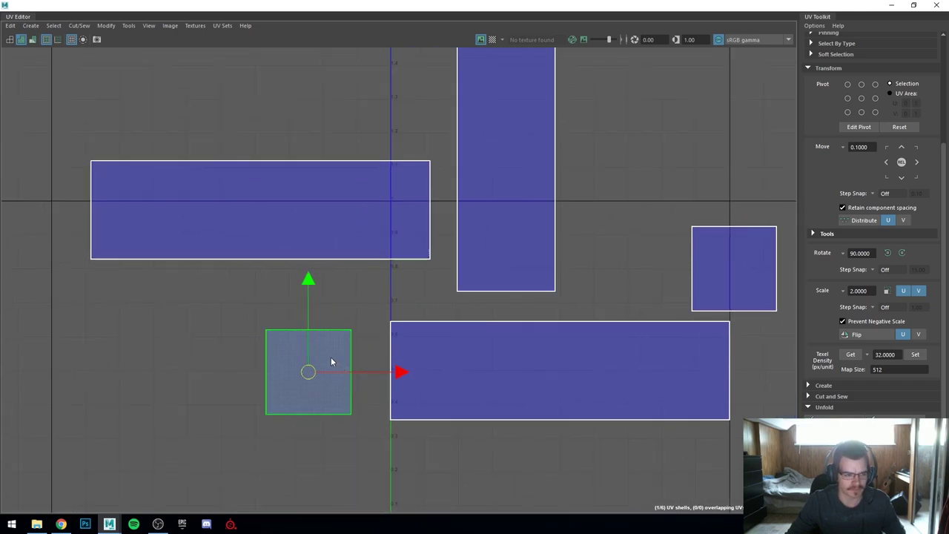
{"action": "right_click_drag", "start_coordinate": [331, 358], "coordinate": [320, 341]}
{"action": "left_click", "coordinate": [217, 358]}
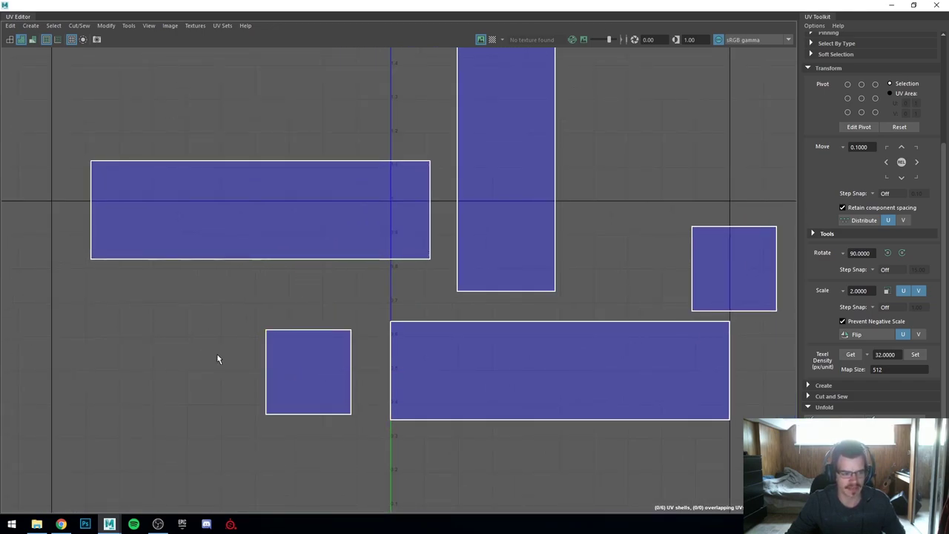
{"action": "left_click", "coordinate": [268, 379]}
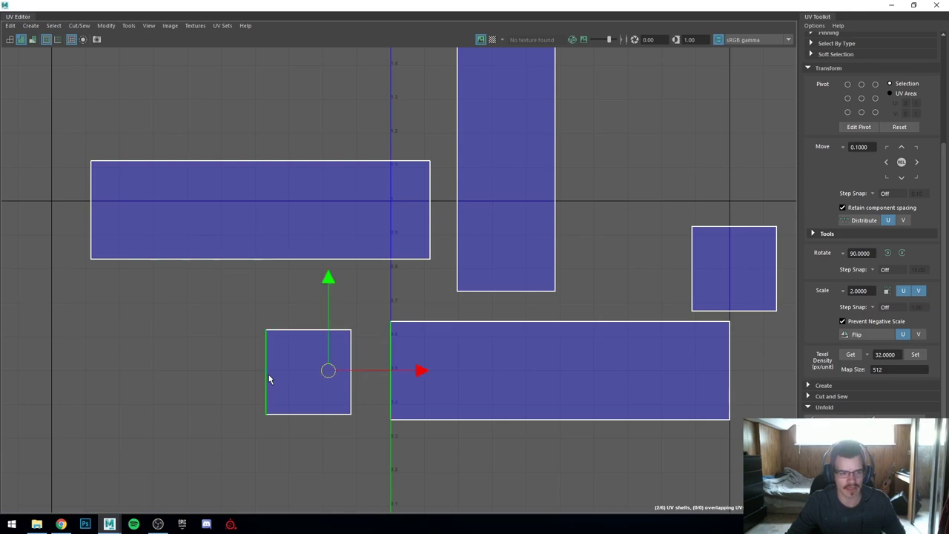
{"action": "left_click_drag", "start_coordinate": [419, 369], "coordinate": [428, 370]}
{"action": "key", "text": "ctrl+z"}
- Move the lower square UV shell sideways against the wide U1V1 shell's left end, and try scaling it up to match the wide shell's height
{"action": "right_click_drag", "start_coordinate": [340, 367], "coordinate": [308, 344]}
{"action": "left_click", "coordinate": [342, 366]}
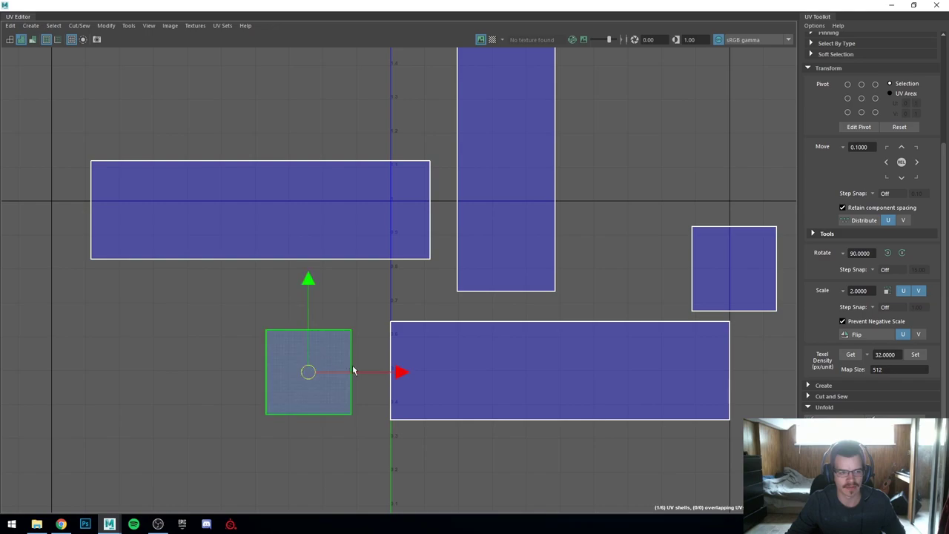
{"action": "left_click_drag", "start_coordinate": [398, 371], "coordinate": [440, 371]}
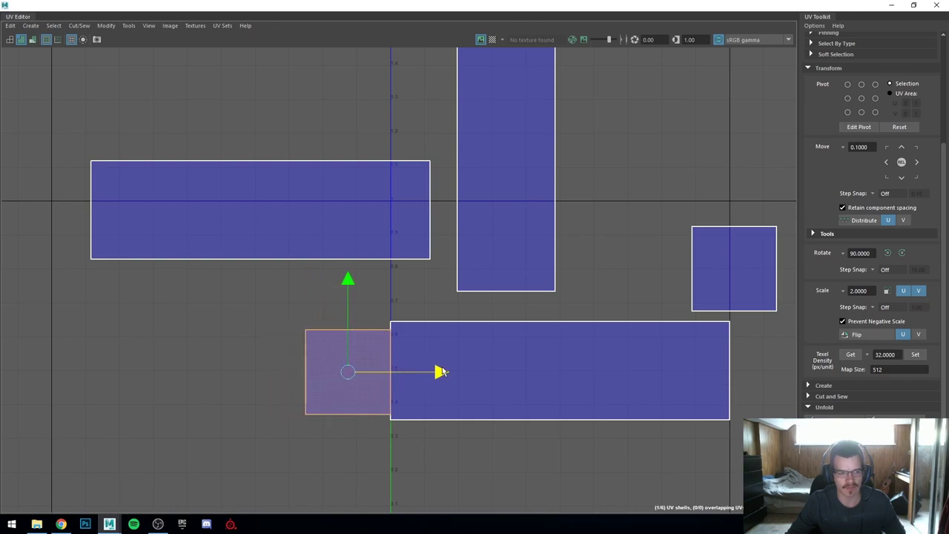
{"action": "scroll", "coordinate": [430, 371], "scroll_direction": "up", "scroll_amount": 5}
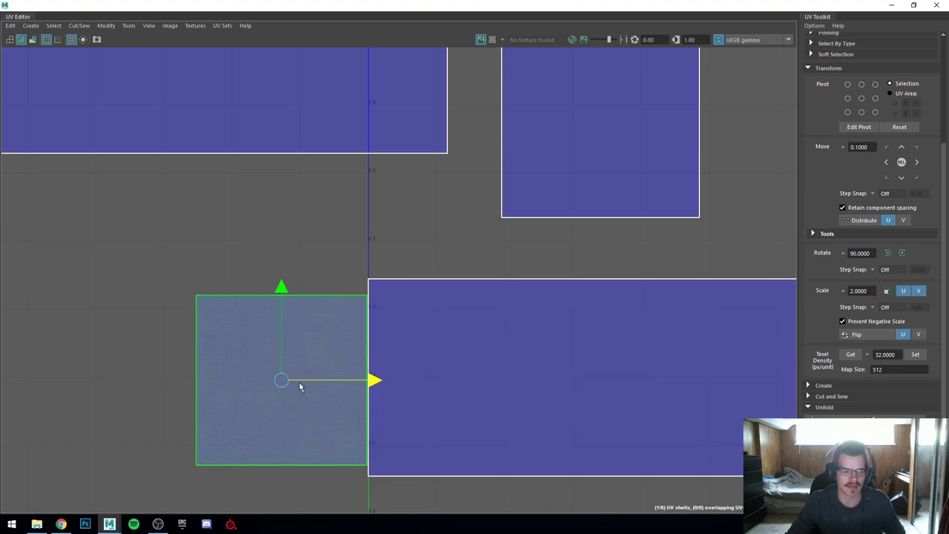
{"action": "key", "text": "r"}
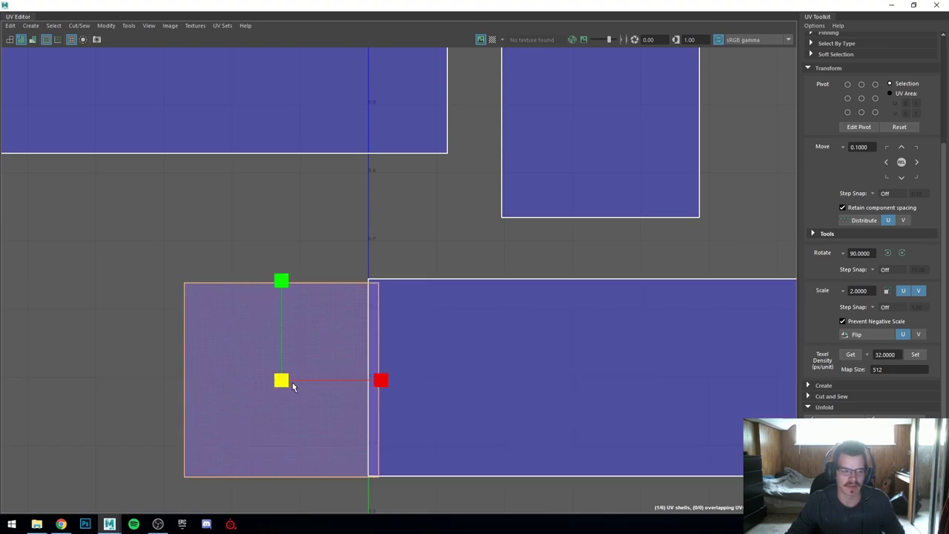
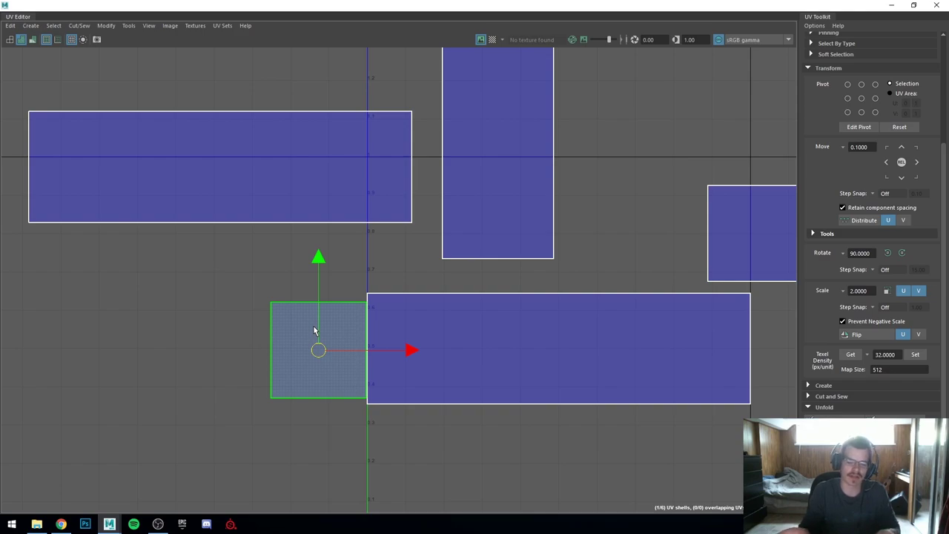
- Examine how the square shell's height compares with the wide shell it touches, and clear the selection
{"action": "left_click", "coordinate": [317, 327]}
{"action": "right_click_drag", "start_coordinate": [318, 327], "coordinate": [282, 296]}
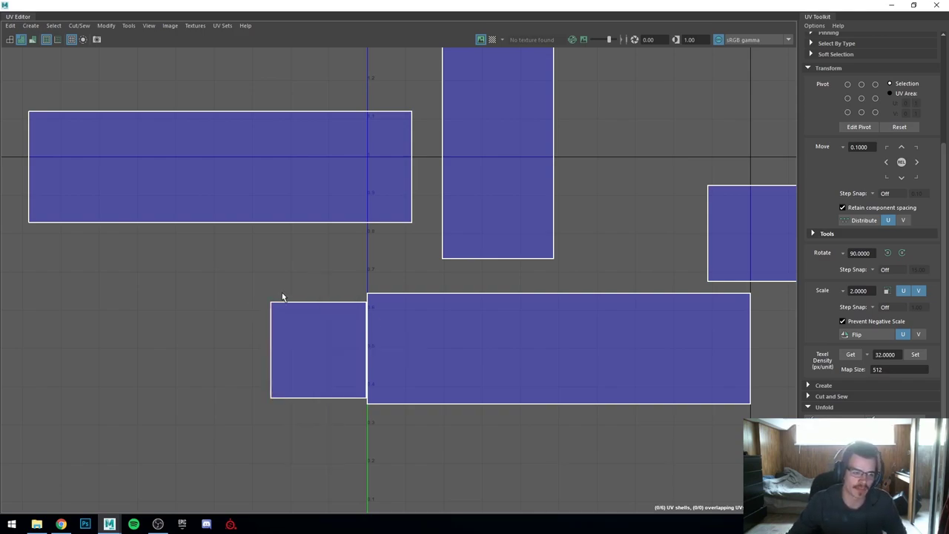
{"action": "left_click", "coordinate": [289, 313]}
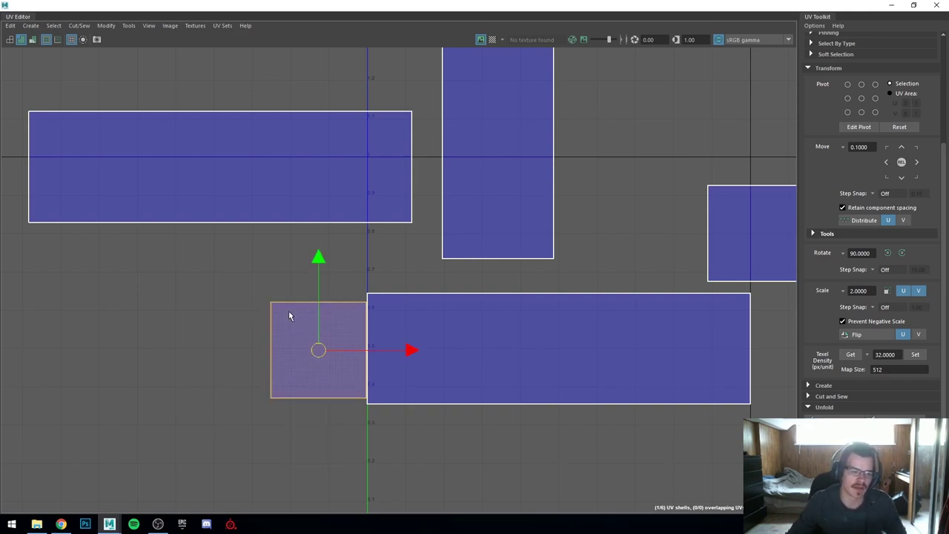
{"action": "scroll", "coordinate": [266, 303], "scroll_direction": "down", "scroll_amount": 1}
{"action": "middle_click_drag", "start_coordinate": [260, 308], "coordinate": [332, 276], "text": "alt"}
{"action": "scroll", "coordinate": [309, 284], "scroll_direction": "up", "scroll_amount": 1}
{"action": "left_click", "coordinate": [373, 299]}
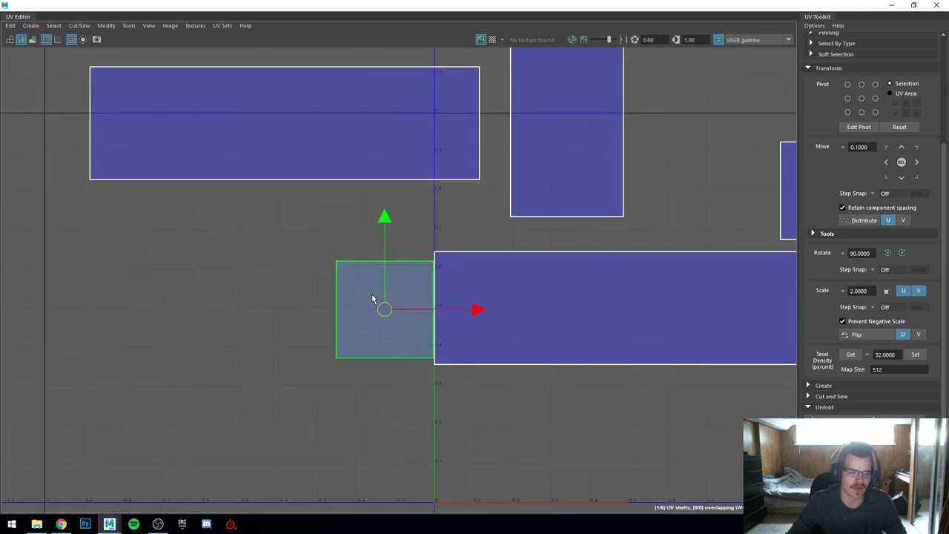
{"action": "middle_click_drag", "start_coordinate": [347, 311], "coordinate": [264, 328], "text": "alt"}
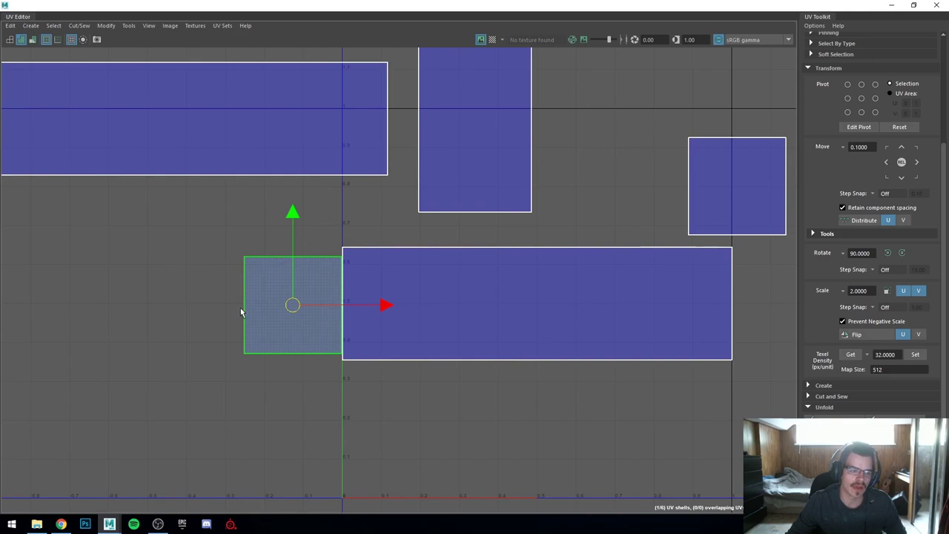
{"action": "scroll", "coordinate": [245, 309], "scroll_direction": "down", "scroll_amount": 5}
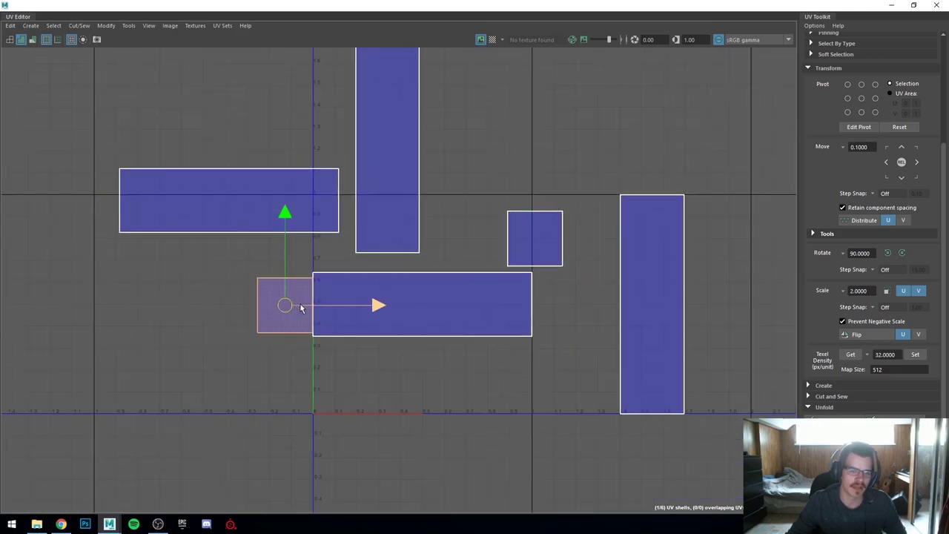
{"action": "middle_click_drag", "start_coordinate": [335, 314], "coordinate": [372, 359], "text": "alt"}
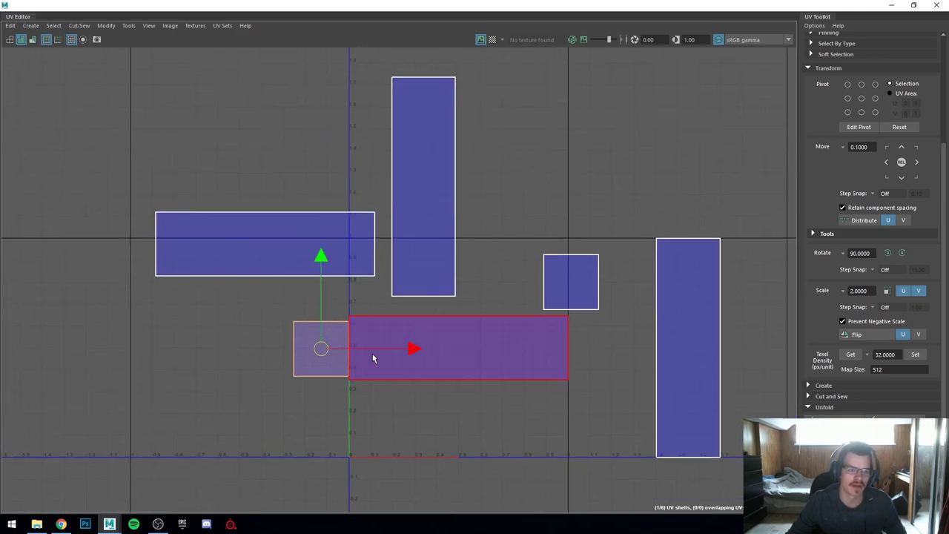
{"action": "left_click", "coordinate": [285, 309]}
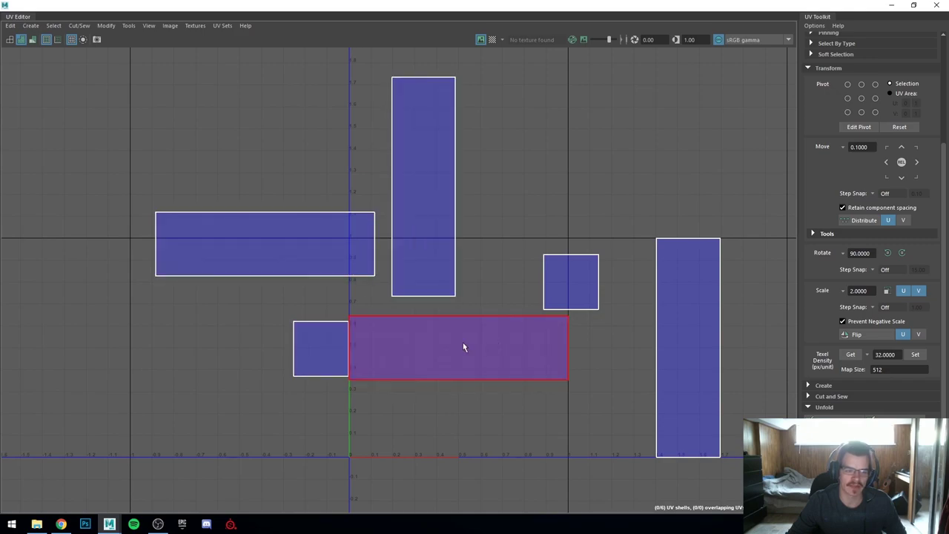
{"action": "scroll", "coordinate": [297, 348], "scroll_direction": "up", "scroll_amount": 5}
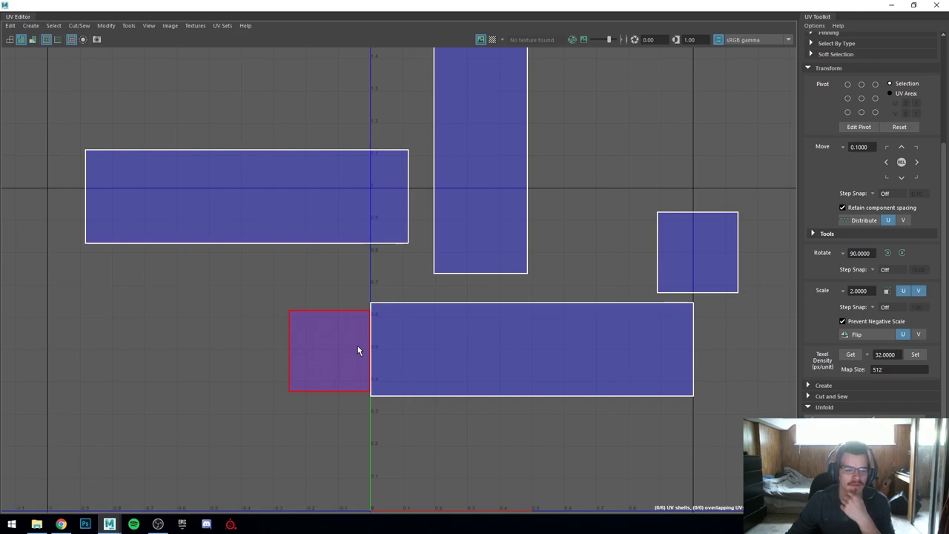
- Select both square UV shells, scale them up together to the wide U1V1 shell's height, and shift the pair clear of the wide shell
{"action": "left_click", "coordinate": [357, 347]}
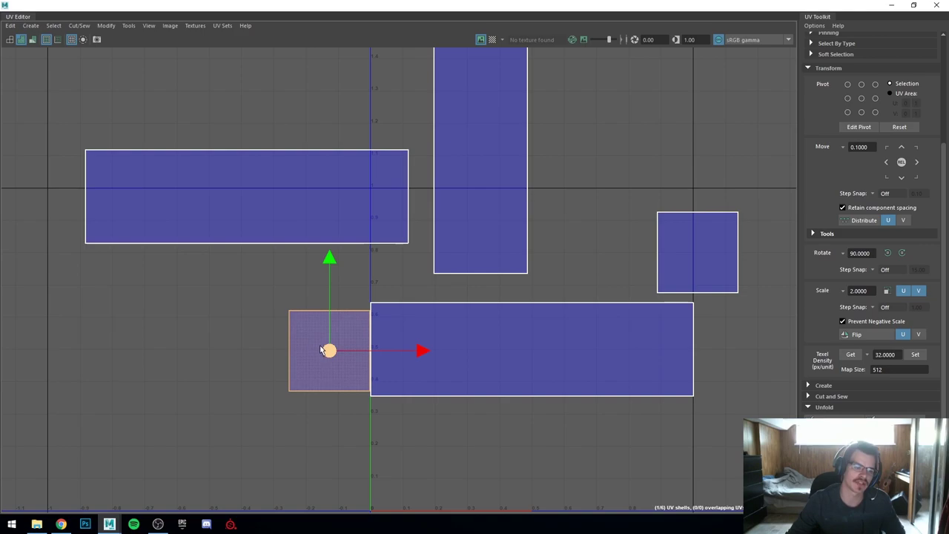
{"action": "left_click", "coordinate": [700, 247], "text": "shift"}
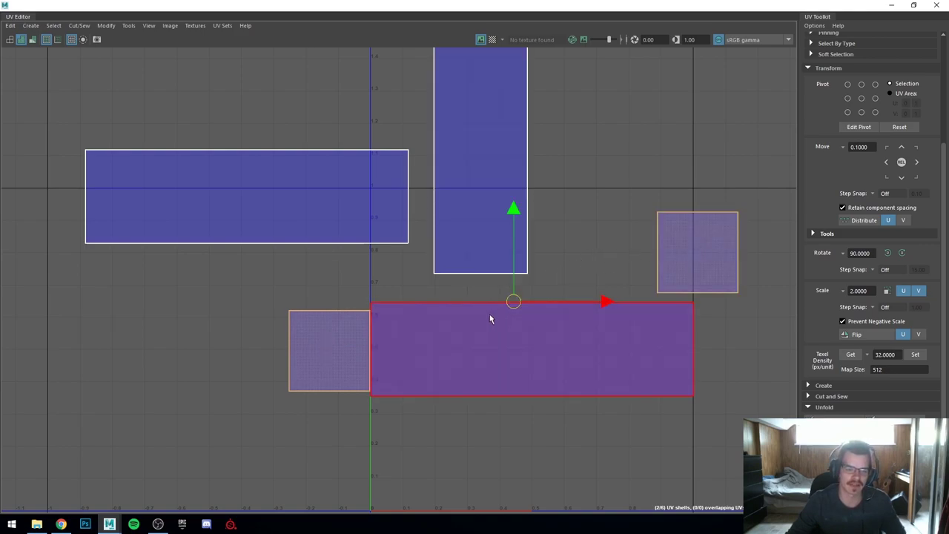
{"action": "key", "text": "r"}
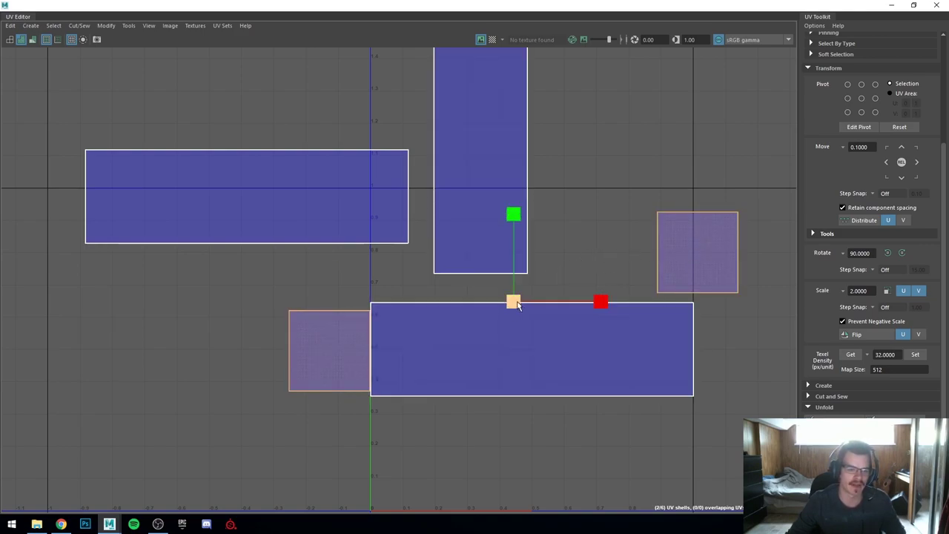
{"action": "left_click_drag", "start_coordinate": [517, 303], "coordinate": [536, 294]}
{"action": "key", "text": "w"}
{"action": "key", "text": "r"}
{"action": "key", "text": "w"}
{"action": "key", "text": "r"}
{"action": "key", "text": "w"}
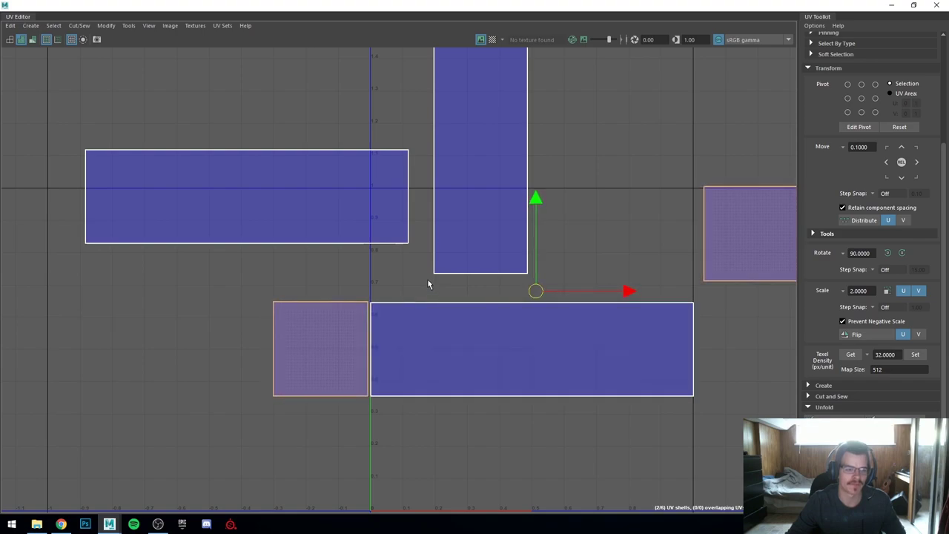
- Try scaling both square UV shells together again, undo the scaling, and clear the selection
{"action": "left_click", "coordinate": [361, 324]}
{"action": "scroll", "coordinate": [363, 327], "scroll_direction": "down", "scroll_amount": 1}
{"action": "left_click", "coordinate": [722, 259]}
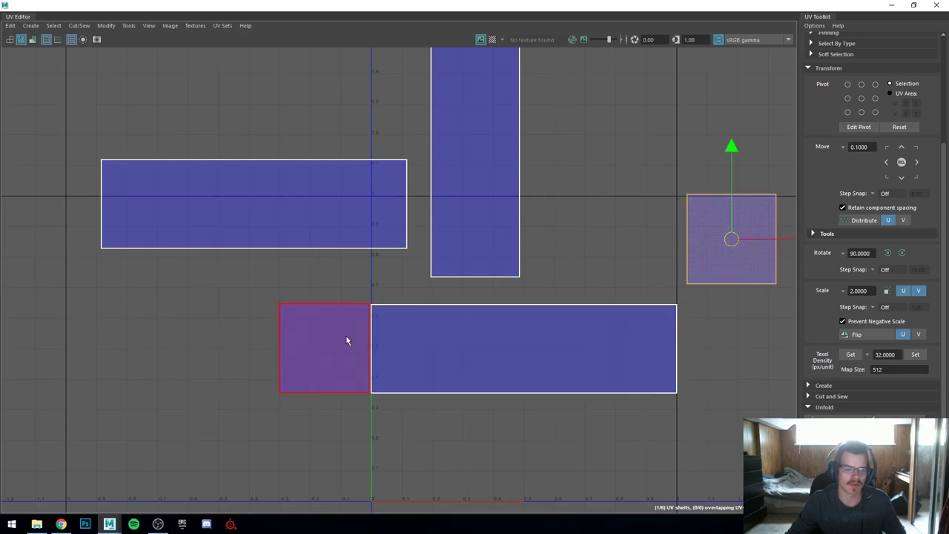
{"action": "left_click", "coordinate": [346, 340], "text": "shift"}
{"action": "key", "text": "r"}
{"action": "left_click_drag", "start_coordinate": [527, 294], "coordinate": [625, 334]}
{"action": "key", "text": "ctrl+z"}
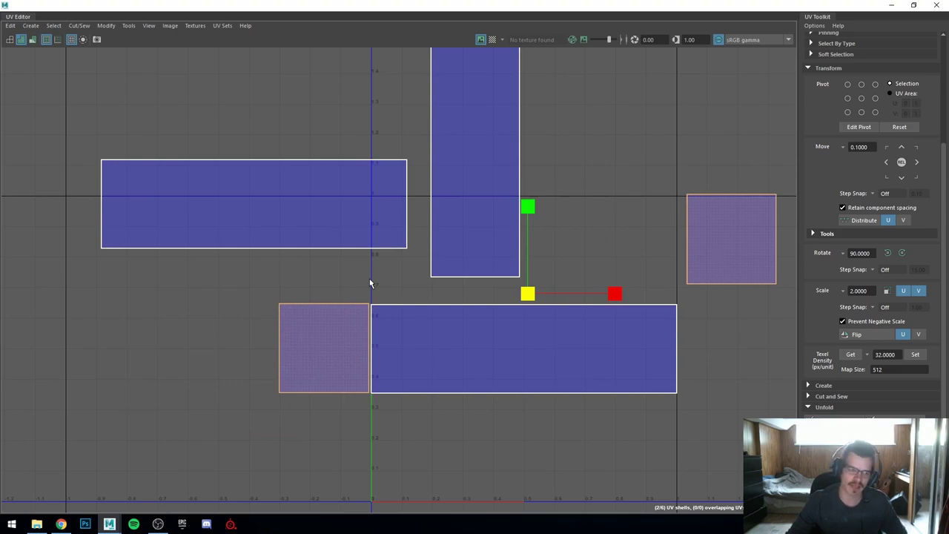
{"action": "left_click", "coordinate": [371, 282]}
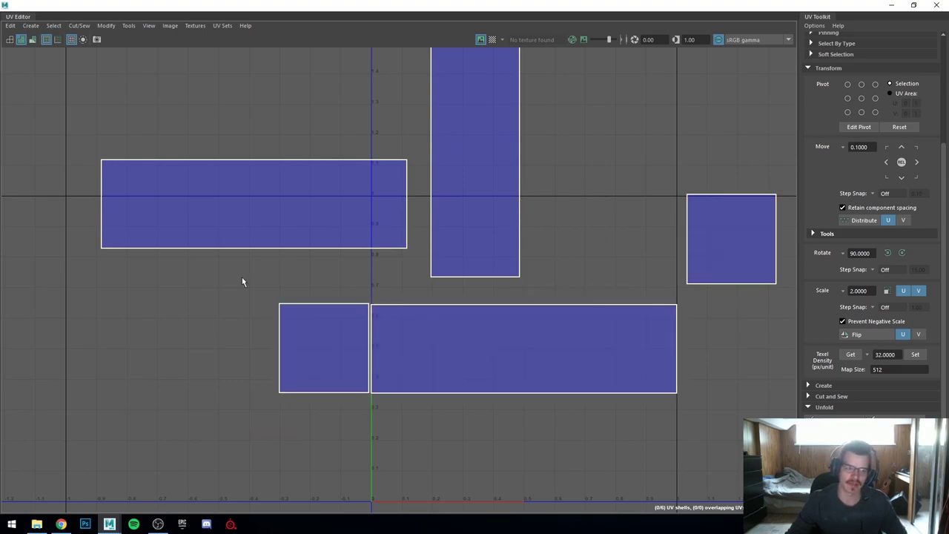
- Restore the UV Editor to a smaller window and select the cube's two square end faces in the viewport
{"action": "left_click_drag", "start_coordinate": [390, 10], "coordinate": [731, 94]}
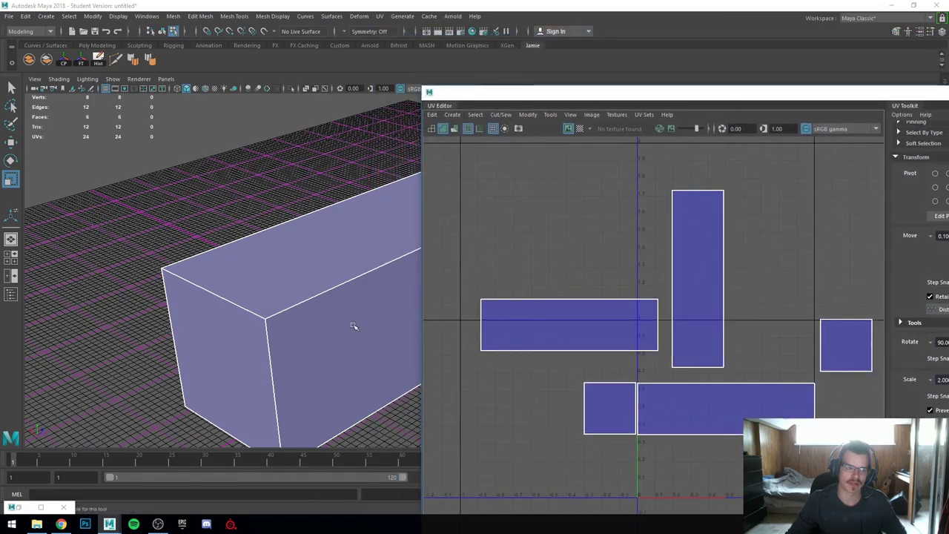
{"action": "left_click", "coordinate": [207, 354]}
{"action": "left_click_drag", "start_coordinate": [298, 299], "coordinate": [262, 297], "text": "alt"}
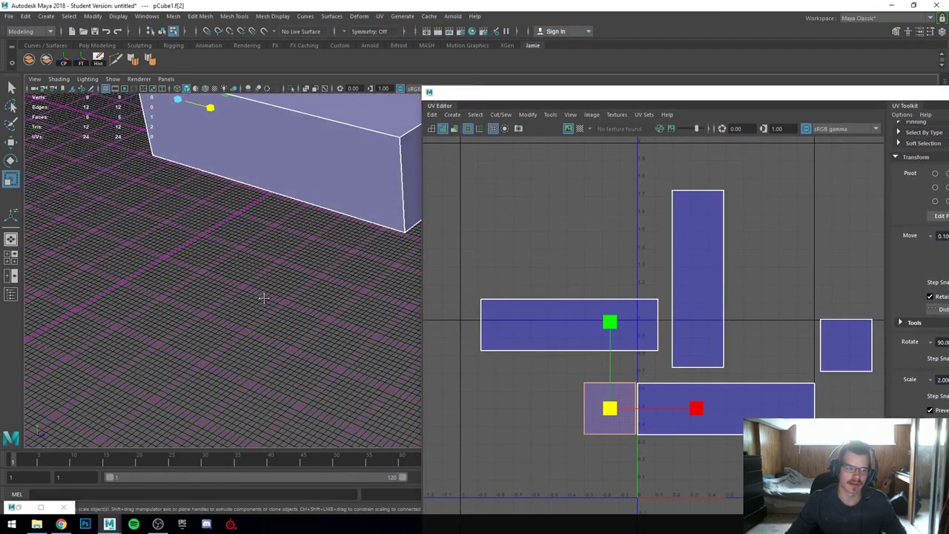
{"action": "middle_click_drag", "start_coordinate": [262, 297], "coordinate": [226, 372], "text": "alt"}
{"action": "left_click", "coordinate": [396, 237], "text": "shift"}
{"action": "scroll", "coordinate": [288, 319], "scroll_direction": "down", "scroll_amount": 4}
- Compare the cube's selected end faces with the square UV shells, and maximize the UV Editor to inspect the lower square shell
{"action": "left_click_drag", "start_coordinate": [289, 319], "coordinate": [335, 327], "text": "alt"}
{"action": "scroll", "coordinate": [682, 350], "scroll_direction": "up", "scroll_amount": 3}
{"action": "scroll", "coordinate": [527, 394], "scroll_direction": "down", "scroll_amount": 2}
{"action": "scroll", "coordinate": [547, 389], "scroll_direction": "up", "scroll_amount": 3}
{"action": "middle_click_drag", "start_coordinate": [547, 389], "coordinate": [516, 283], "text": "alt"}
{"action": "scroll", "coordinate": [608, 326], "scroll_direction": "up", "scroll_amount": 1}
{"action": "scroll", "coordinate": [569, 319], "scroll_direction": "up", "scroll_amount": 2}
{"action": "key", "text": "ctrl+F10"}
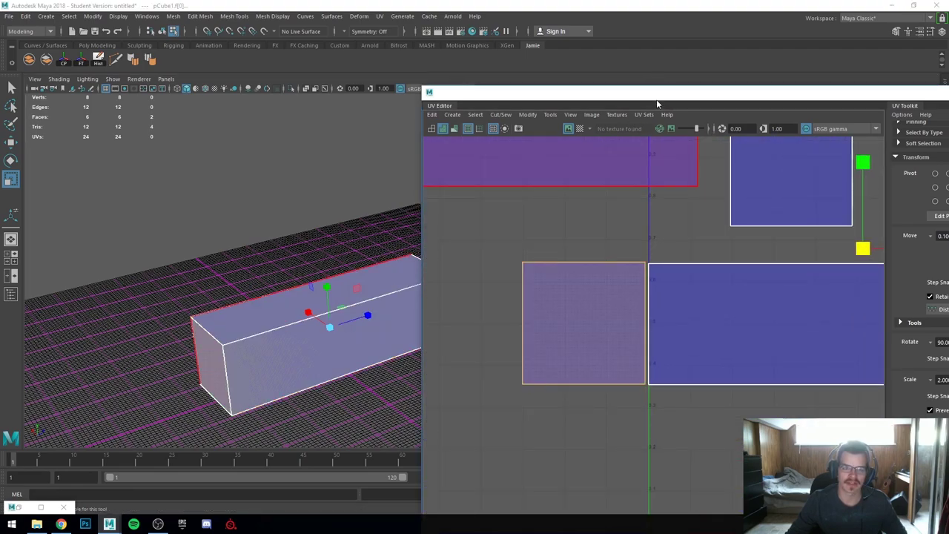
{"action": "double_click", "coordinate": [656, 104]}
{"action": "scroll", "coordinate": [434, 287], "scroll_direction": "down", "scroll_amount": 4}
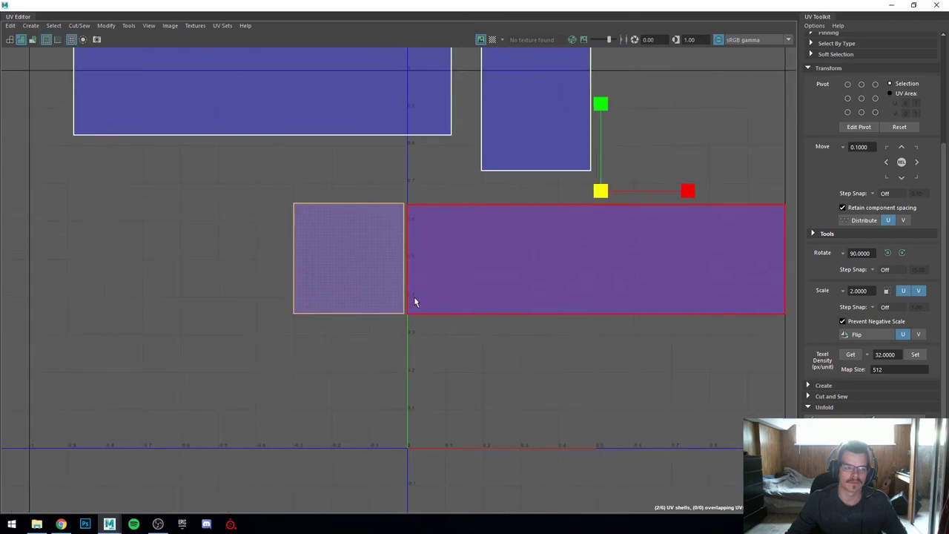
{"action": "scroll", "coordinate": [415, 300], "scroll_direction": "down", "scroll_amount": 2}
{"action": "middle_click_drag", "start_coordinate": [413, 297], "coordinate": [454, 292], "text": "alt"}
{"action": "scroll", "coordinate": [454, 293], "scroll_direction": "up", "scroll_amount": 3}
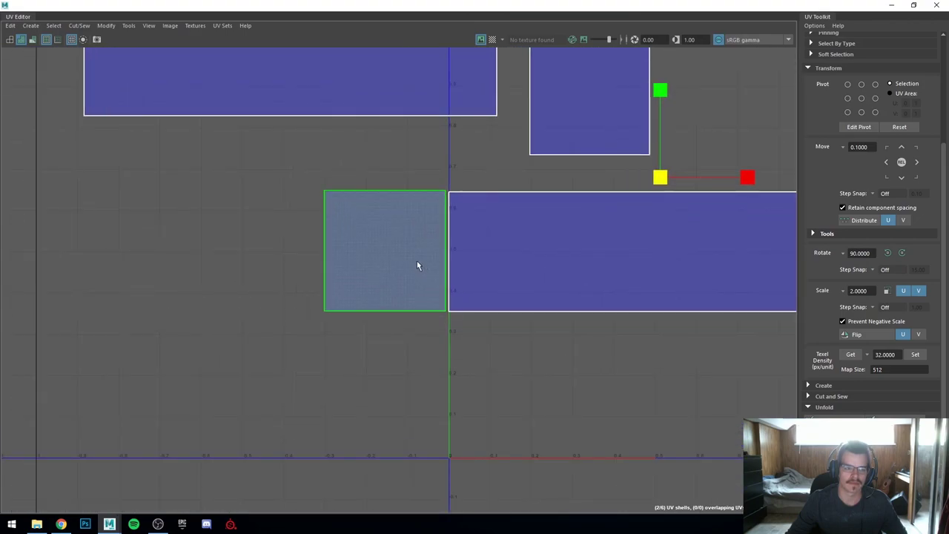
- Switch to edge selection and move and sew the wide U1V1 shell's upper edge to the matching long edge of the tall shell
{"action": "right_click", "coordinate": [366, 243]}
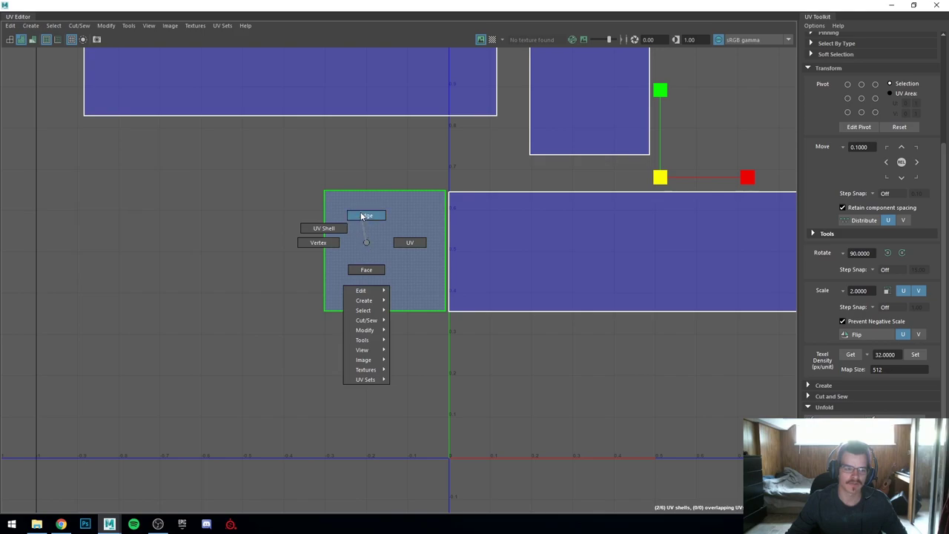
{"action": "left_click", "coordinate": [363, 216]}
{"action": "middle_click_drag", "start_coordinate": [496, 207], "coordinate": [238, 246], "text": "alt"}
{"action": "scroll", "coordinate": [287, 261], "scroll_direction": "down", "scroll_amount": 2}
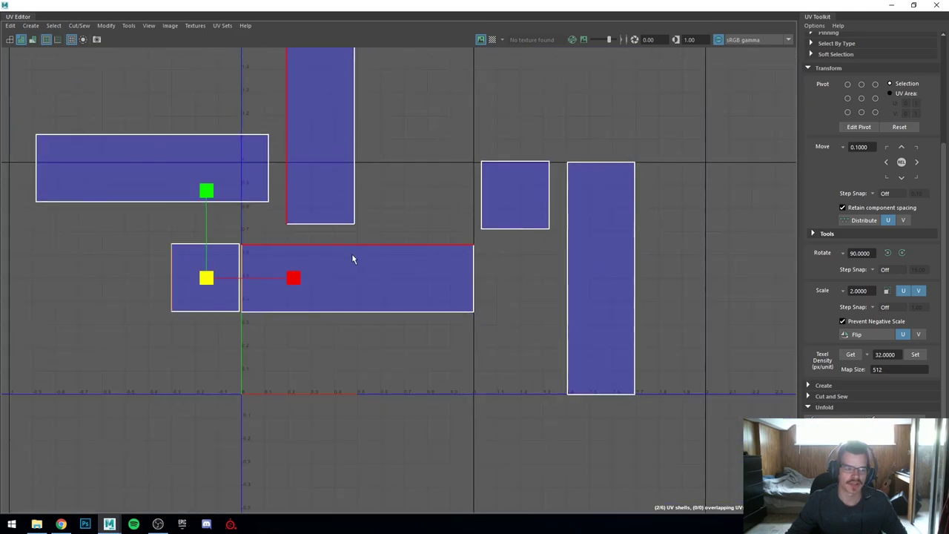
{"action": "middle_click_drag", "start_coordinate": [354, 259], "coordinate": [563, 384], "text": "alt"}
{"action": "middle_click_drag", "start_coordinate": [617, 294], "coordinate": [538, 223], "text": "alt"}
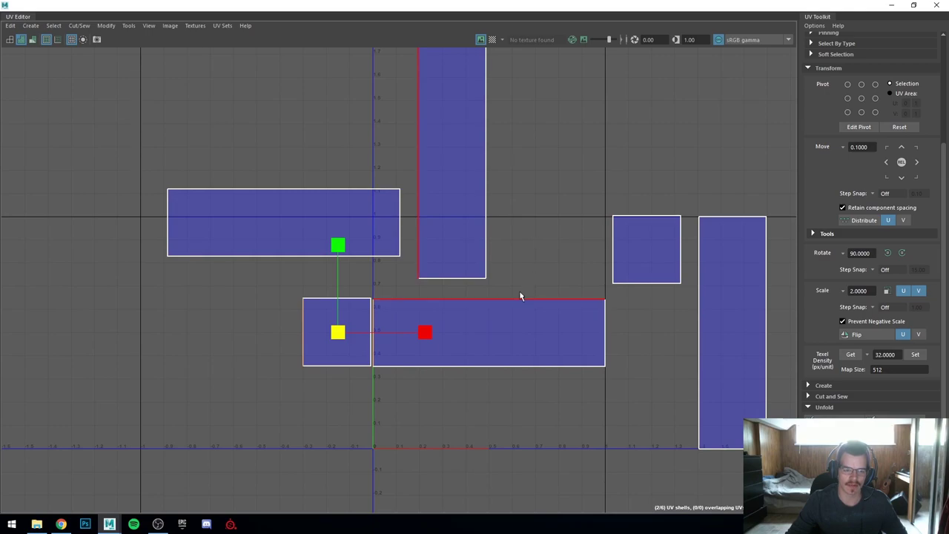
{"action": "left_click", "coordinate": [492, 374]}
{"action": "left_click", "coordinate": [474, 300]}
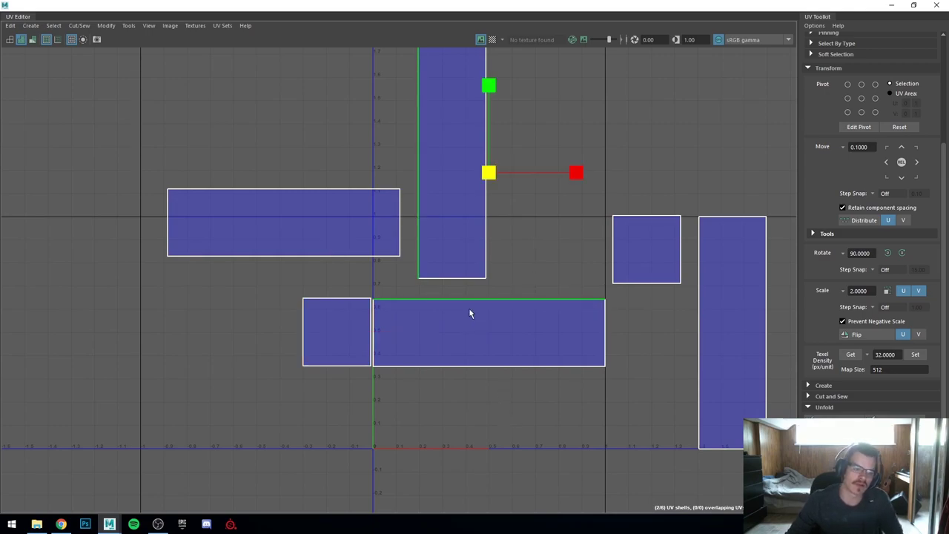
{"action": "right_click_drag", "start_coordinate": [468, 307], "coordinate": [463, 280], "text": "shift"}
{"action": "middle_click_drag", "start_coordinate": [461, 280], "coordinate": [507, 306], "text": "alt"}
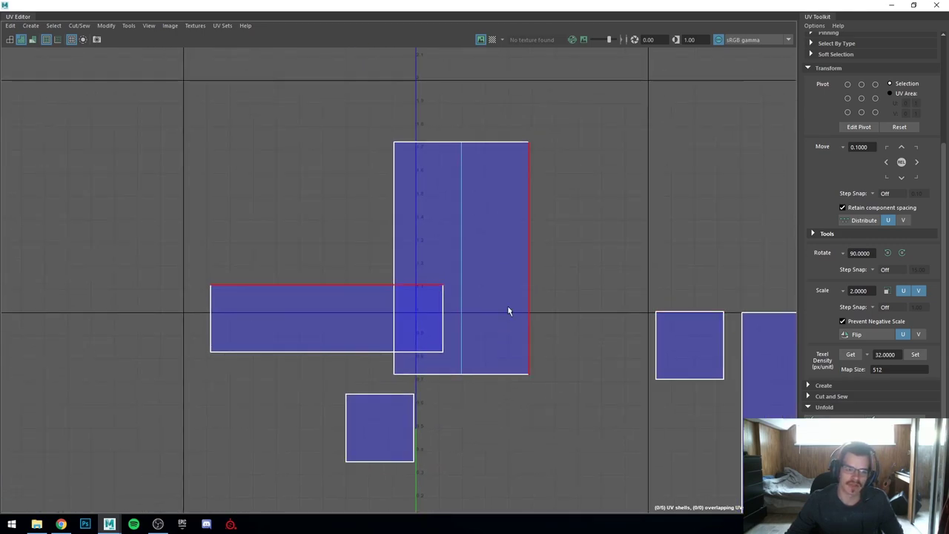
- Sew the remaining wide horizontal shell onto the sewn shell's right long edge by repeating Move and Sew on their shared edge
{"action": "left_click", "coordinate": [514, 298]}
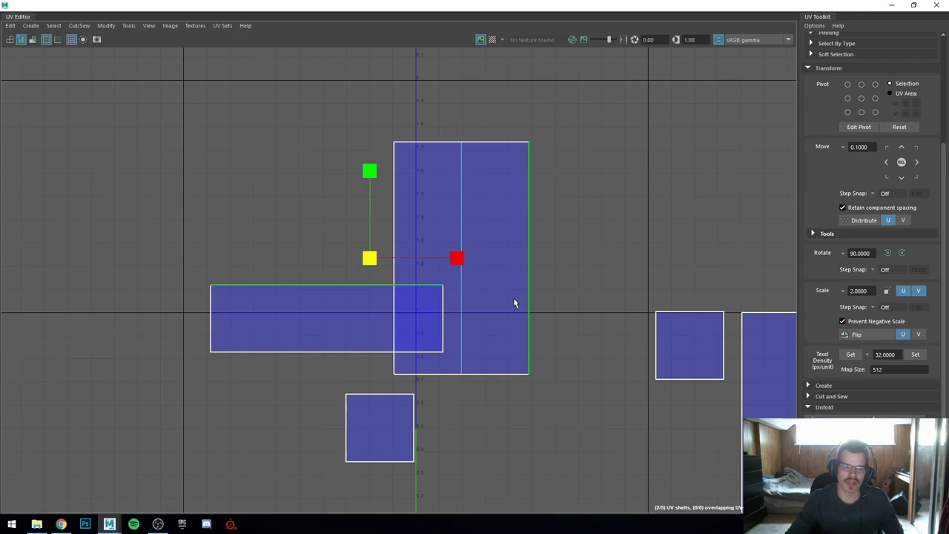
{"action": "left_click", "coordinate": [549, 261]}
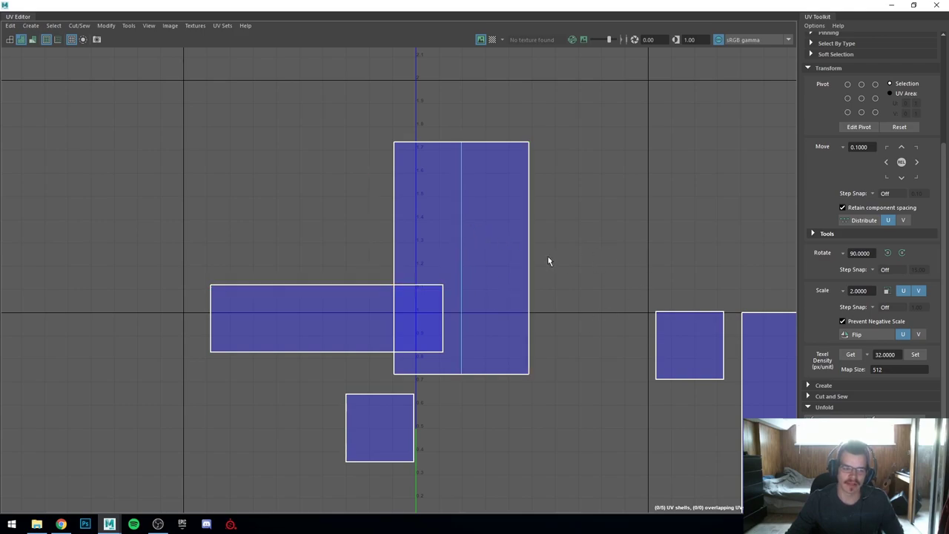
{"action": "left_click", "coordinate": [525, 252]}
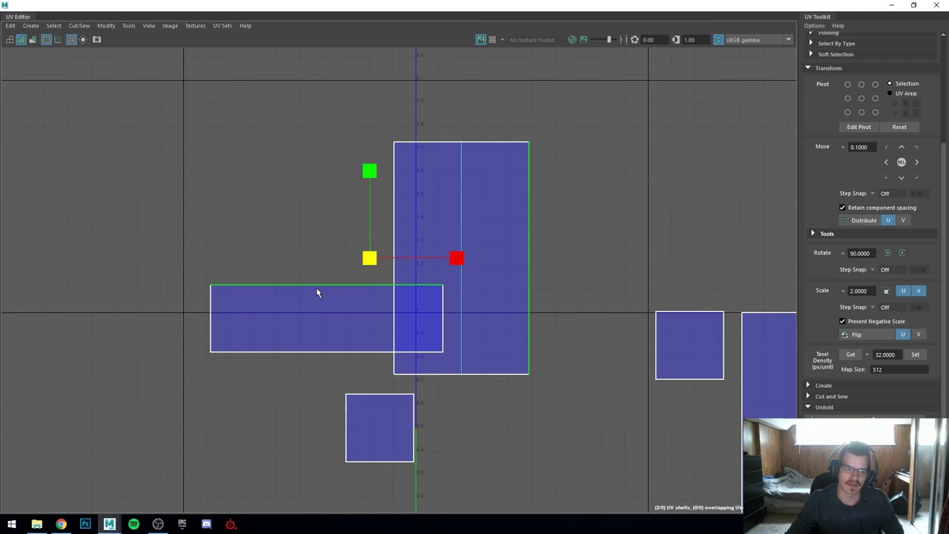
{"action": "key", "text": "g"}
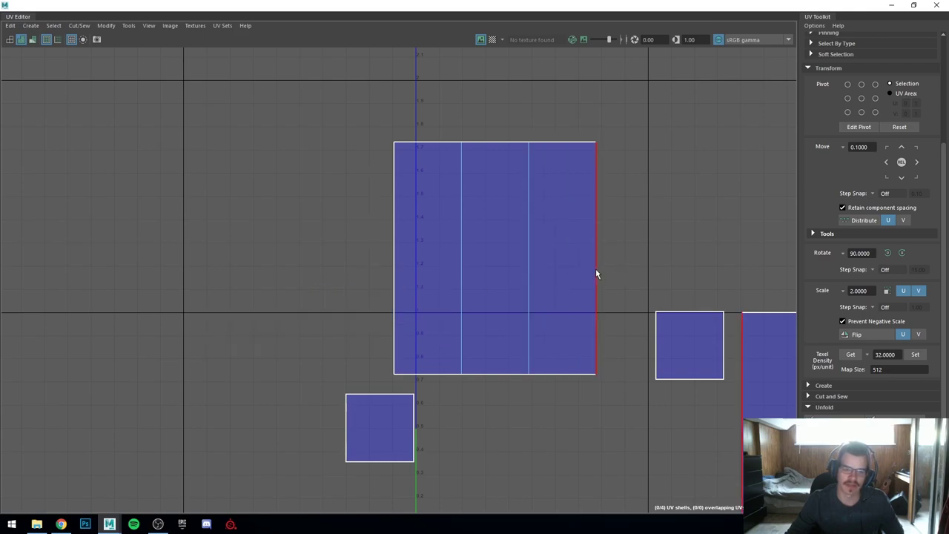
- Sew the last separate long shell onto the right edge of the three-panel shell by repeating Move and Sew
{"action": "left_click", "coordinate": [595, 268]}
{"action": "key", "text": "g"}
{"action": "left_click", "coordinate": [595, 274], "text": "ctrl"}
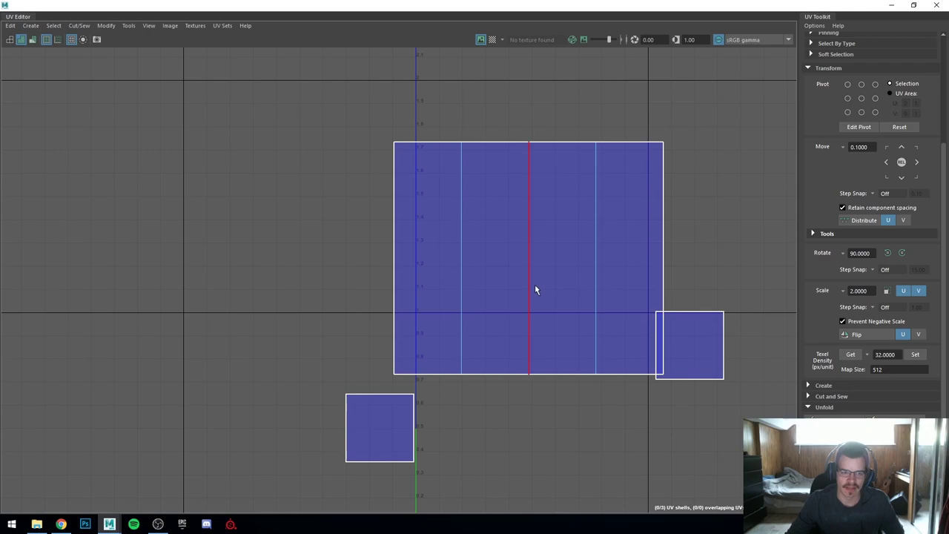
- Restore the UV Editor to a smaller window clear of the cube and turn on the checker map display
{"action": "left_click_drag", "start_coordinate": [331, 6], "coordinate": [826, 118]}
{"action": "left_click_drag", "start_coordinate": [909, 121], "coordinate": [766, 91]}
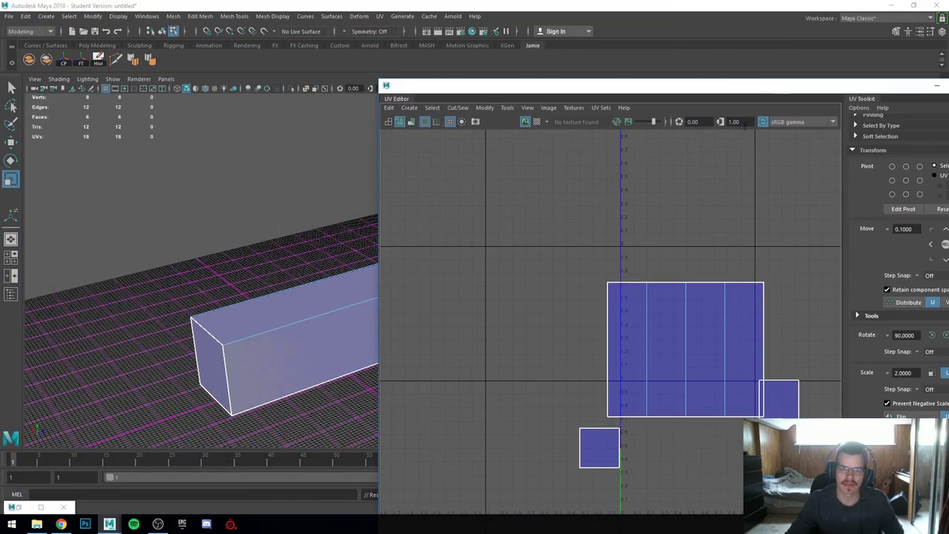
{"action": "left_click", "coordinate": [537, 122]}
{"action": "left_click_drag", "start_coordinate": [582, 89], "coordinate": [711, 93]}
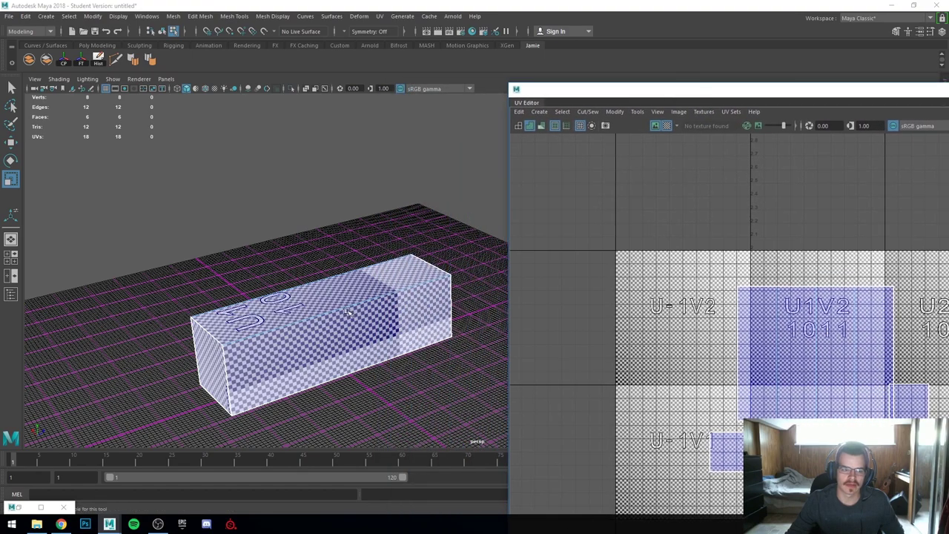
- Examine the checker pattern on the cube up close, along its long edges, underside and square end face
{"action": "scroll", "coordinate": [246, 389], "scroll_direction": "up", "scroll_amount": 3}
{"action": "middle_click_drag", "start_coordinate": [246, 389], "coordinate": [341, 285], "text": "alt"}
{"action": "scroll", "coordinate": [341, 285], "scroll_direction": "up", "scroll_amount": 4}
{"action": "left_click_drag", "start_coordinate": [341, 286], "coordinate": [317, 316], "text": "alt"}
{"action": "scroll", "coordinate": [338, 307], "scroll_direction": "up", "scroll_amount": 5}
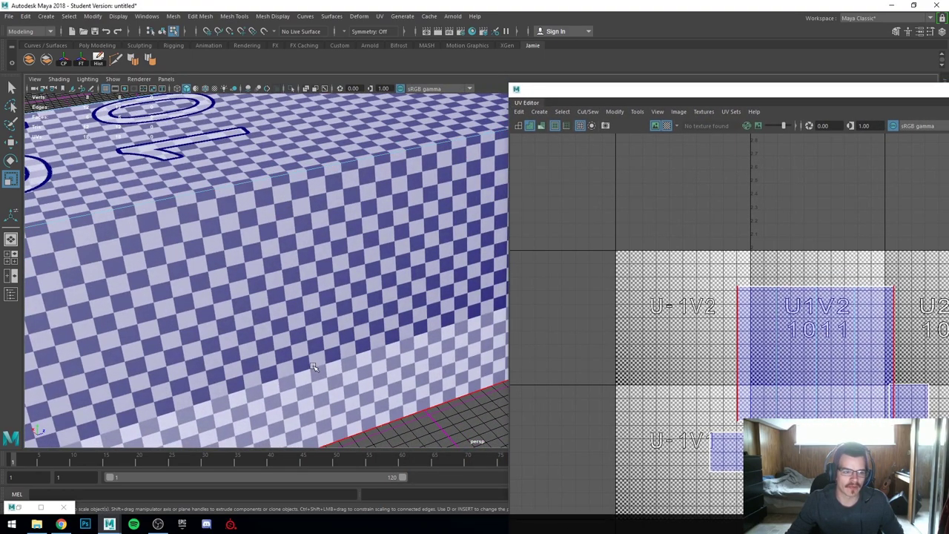
{"action": "left_click_drag", "start_coordinate": [318, 371], "coordinate": [337, 151], "text": "alt"}
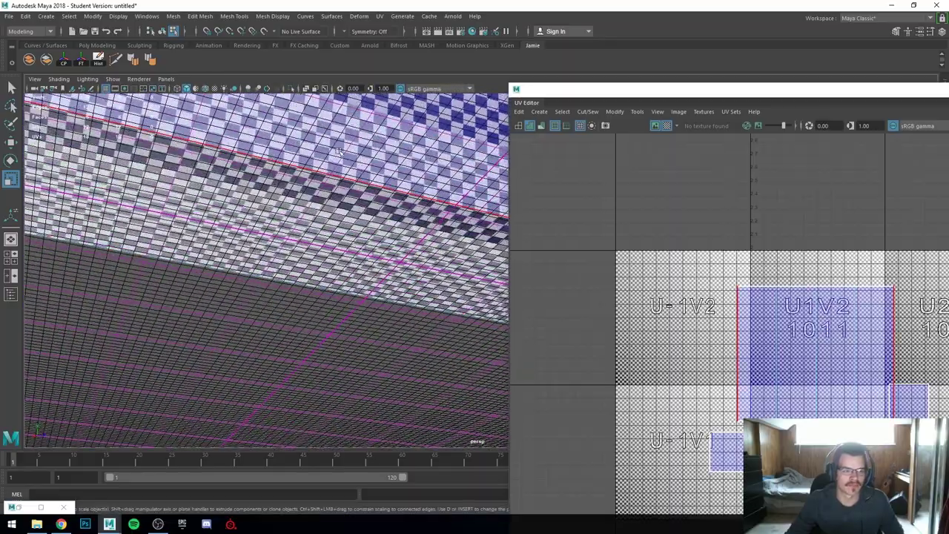
{"action": "left_click_drag", "start_coordinate": [309, 212], "coordinate": [363, 332], "text": "alt"}
{"action": "left_click", "coordinate": [309, 370]}
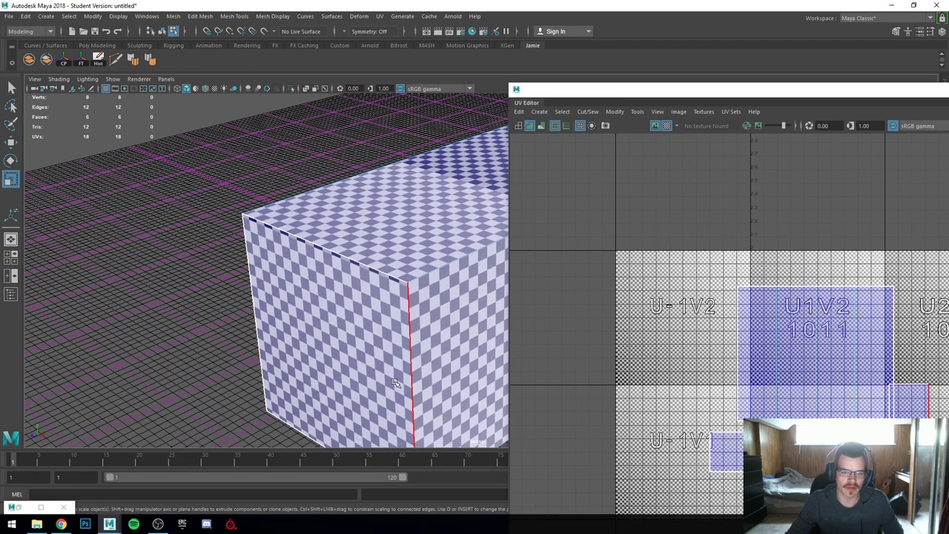
{"action": "left_click_drag", "start_coordinate": [393, 381], "coordinate": [340, 381], "text": "alt"}
- In the maximized UV Editor, move the right square shell below the four-panel shell and turn off the checker map display
{"action": "double_click", "coordinate": [652, 93]}
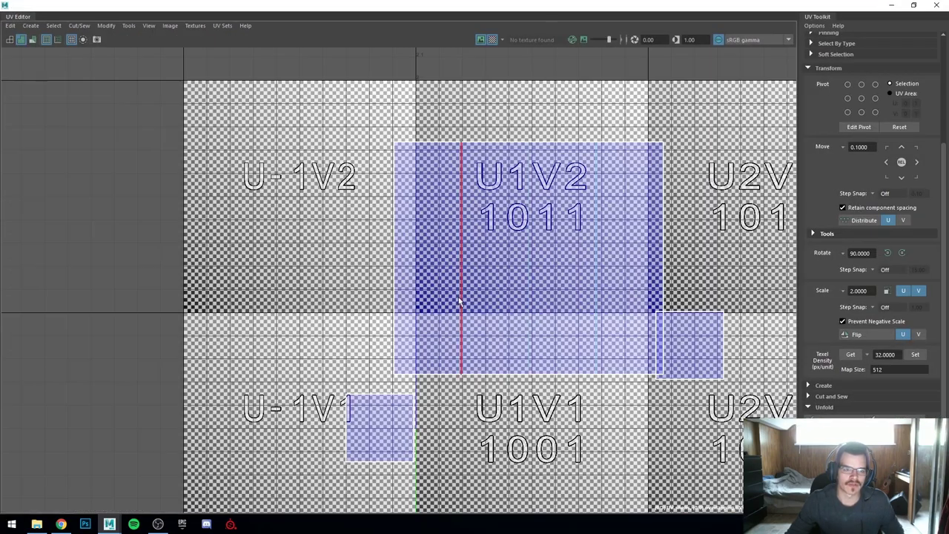
{"action": "scroll", "coordinate": [501, 315], "scroll_direction": "down", "scroll_amount": 2}
{"action": "scroll", "coordinate": [524, 348], "scroll_direction": "up", "scroll_amount": 1}
{"action": "middle_click_drag", "start_coordinate": [675, 338], "coordinate": [609, 297], "text": "alt"}
{"action": "right_click_drag", "start_coordinate": [609, 297], "coordinate": [567, 270]}
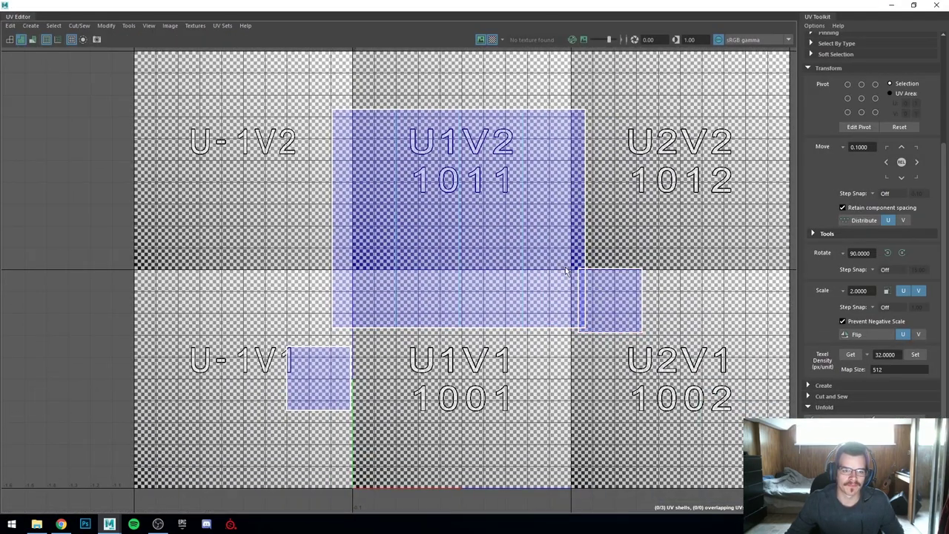
{"action": "left_click", "coordinate": [608, 300]}
{"action": "left_click_drag", "start_coordinate": [608, 300], "coordinate": [413, 415]}
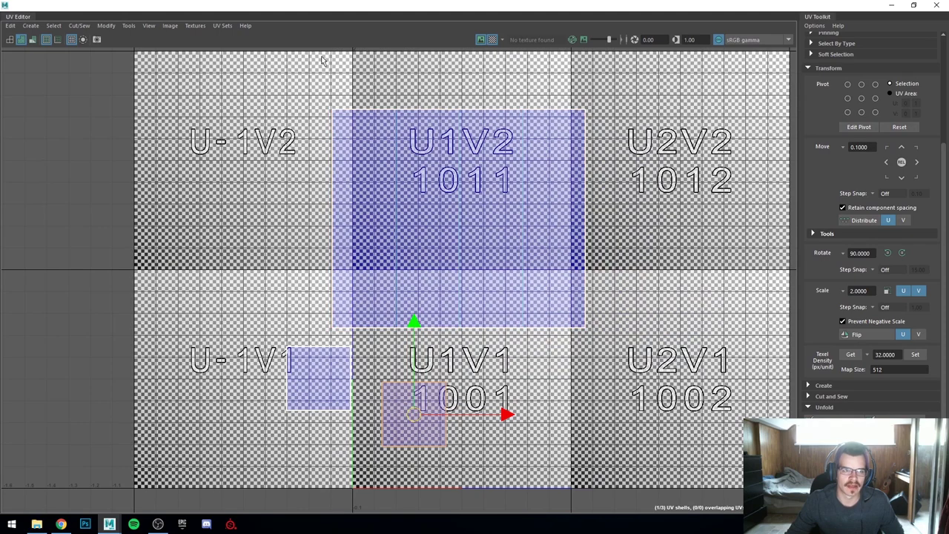
{"action": "left_click", "coordinate": [491, 40]}
{"action": "scroll", "coordinate": [435, 347], "scroll_direction": "up", "scroll_amount": 1}
{"action": "scroll", "coordinate": [436, 345], "scroll_direction": "down", "scroll_amount": 1}
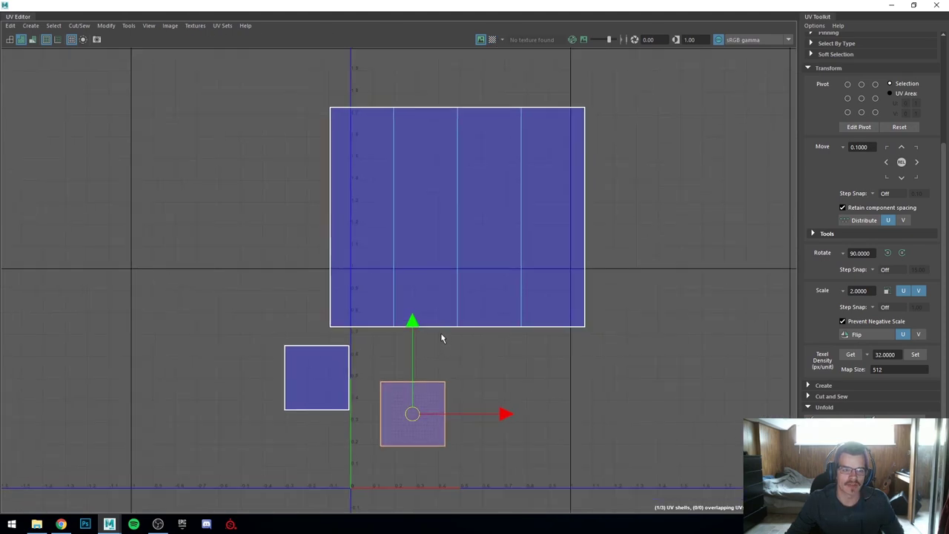
- Switch to edge selection and move and sew the square shell's upper edge to the bottom of the second panel
{"action": "scroll", "coordinate": [440, 332], "scroll_direction": "down", "scroll_amount": 1}
{"action": "middle_click_drag", "start_coordinate": [440, 333], "coordinate": [497, 328], "text": "alt"}
{"action": "scroll", "coordinate": [497, 328], "scroll_direction": "up", "scroll_amount": 1}
{"action": "right_click_drag", "start_coordinate": [451, 269], "coordinate": [453, 220]}
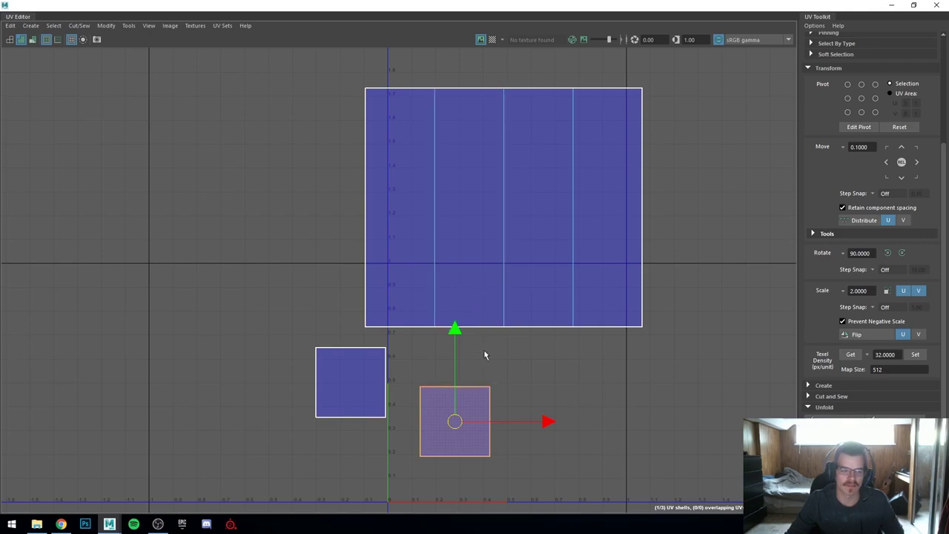
{"action": "left_click", "coordinate": [484, 354]}
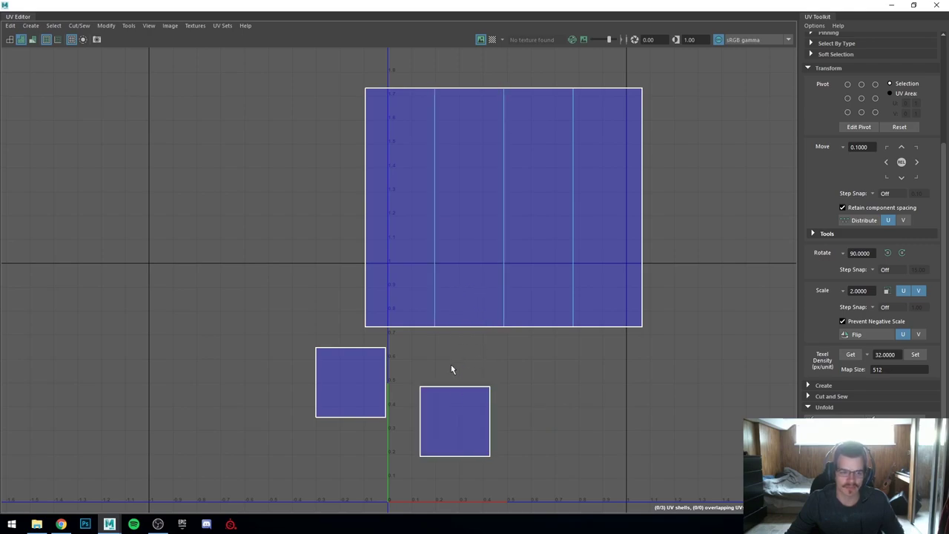
{"action": "left_click", "coordinate": [453, 383]}
{"action": "right_click_drag", "start_coordinate": [454, 384], "coordinate": [455, 353], "text": "shift"}
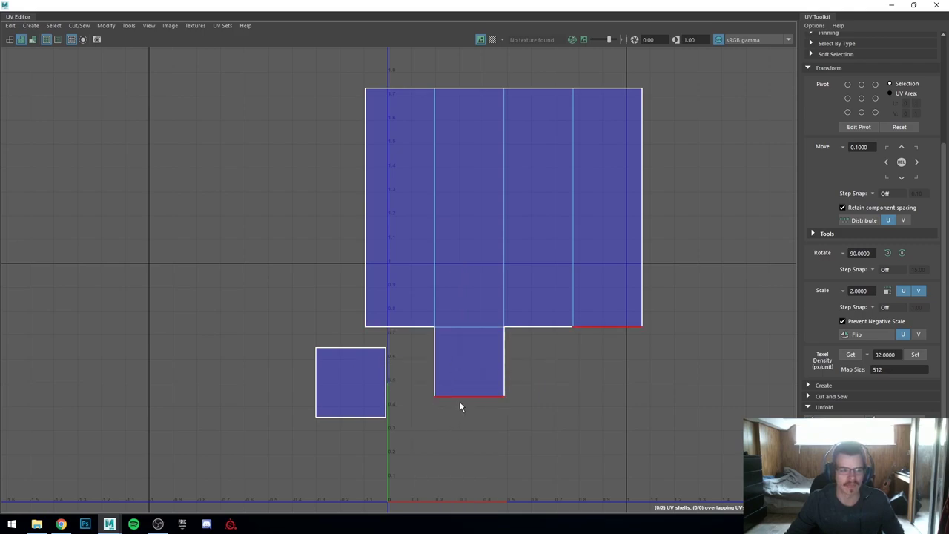
- Try to move and sew the remaining square shell by its right edge, and undo the sew
{"action": "scroll", "coordinate": [460, 406], "scroll_direction": "up", "scroll_amount": 5}
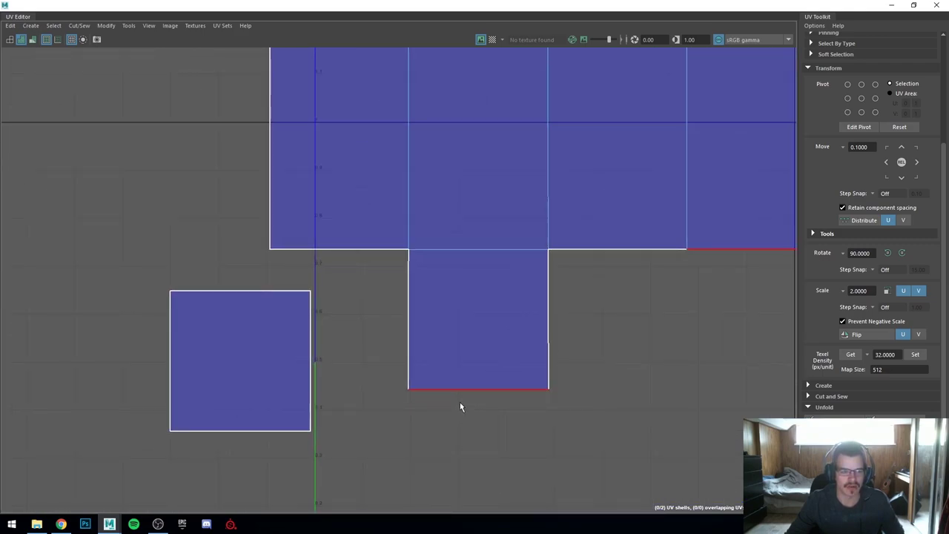
{"action": "scroll", "coordinate": [460, 406], "scroll_direction": "down", "scroll_amount": 4}
{"action": "middle_click_drag", "start_coordinate": [500, 349], "coordinate": [501, 413], "text": "alt"}
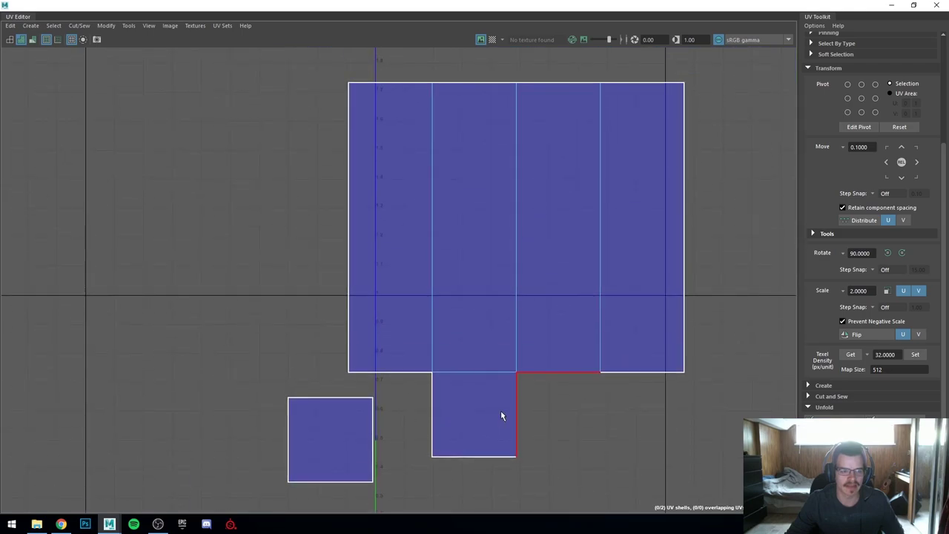
{"action": "left_click", "coordinate": [371, 445]}
{"action": "right_click_drag", "start_coordinate": [372, 445], "coordinate": [389, 413], "text": "shift"}
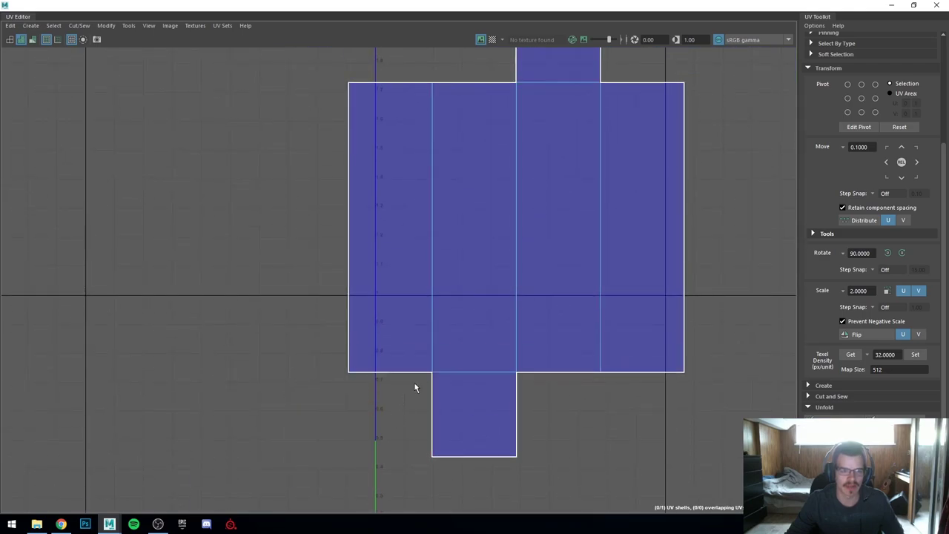
{"action": "mouse_move", "coordinate": [415, 386]}
{"action": "middle_mouse_down", "text": "alt"}
{"action": "mouse_move", "coordinate": [418, 439]}
{"action": "mouse_move", "coordinate": [476, 328]}
{"action": "middle_mouse_up", "text": "alt"}
{"action": "scroll", "coordinate": [416, 439], "scroll_direction": "down", "scroll_amount": 1}
{"action": "key", "text": "ctrl+z"}
- Try shrinking the remaining square shell and sewing its top edge to the panel shell, and undo the sew and scaling
{"action": "right_click_drag", "start_coordinate": [427, 376], "coordinate": [411, 389]}
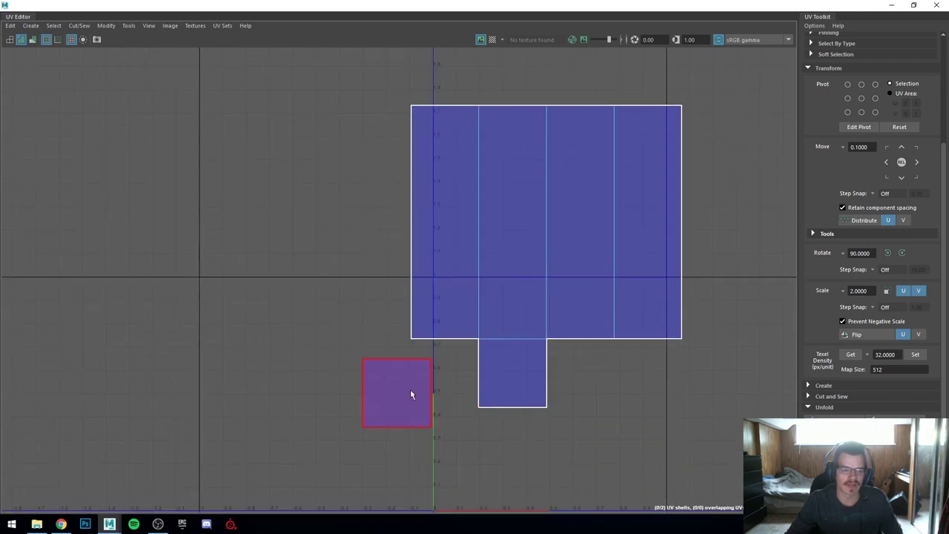
{"action": "left_click", "coordinate": [411, 395]}
{"action": "key", "text": "r"}
{"action": "left_click_drag", "start_coordinate": [401, 394], "coordinate": [339, 395]}
{"action": "right_click_drag", "start_coordinate": [382, 386], "coordinate": [383, 330]}
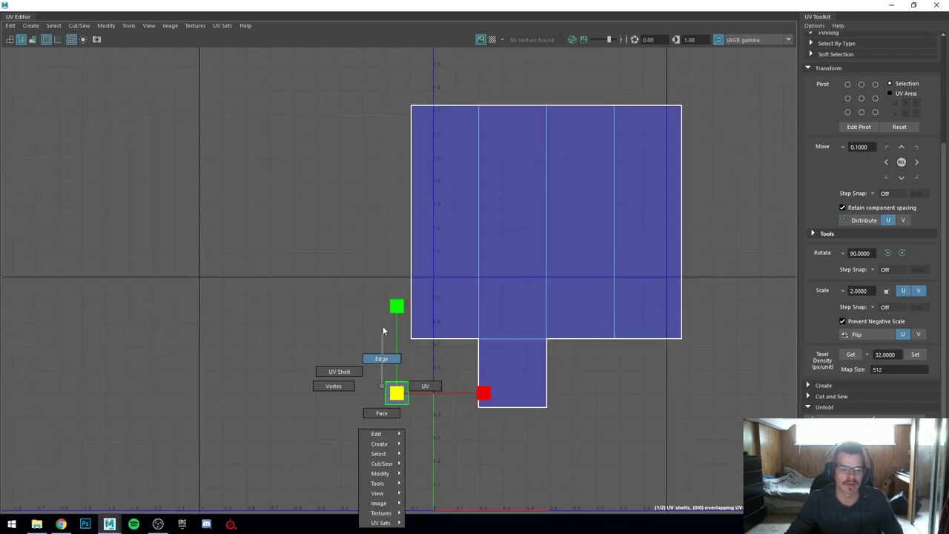
{"action": "left_click", "coordinate": [401, 382]}
{"action": "right_click_drag", "start_coordinate": [400, 384], "coordinate": [404, 355]}
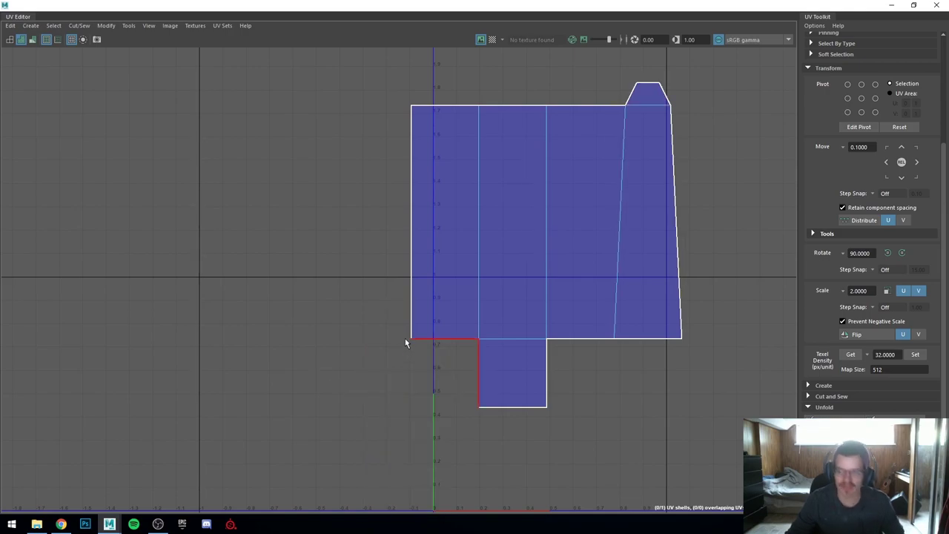
{"action": "key", "text": "ctrl+z"}
{"action": "key", "text": "ctrl+z"}
{"action": "key", "text": "ctrl+z"}
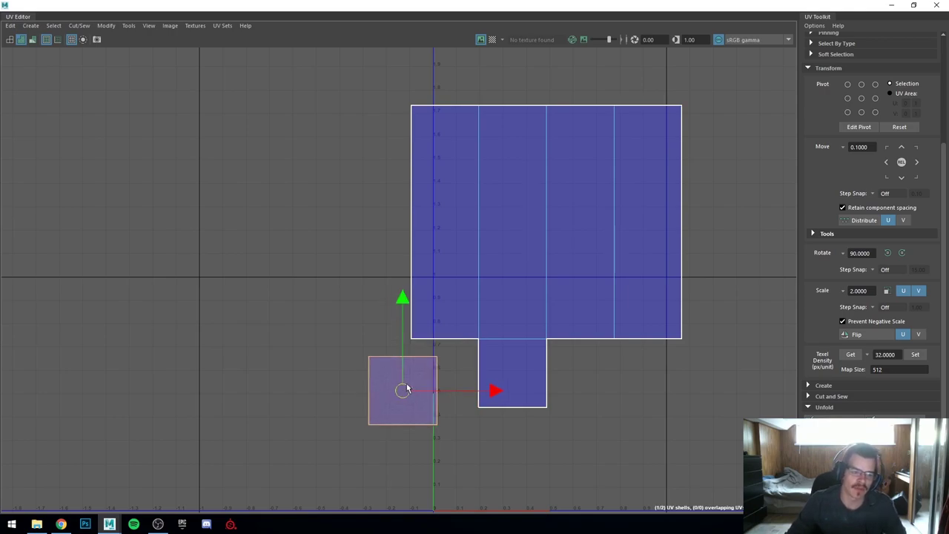
- Move the remaining square shell beneath the third panel and sew its bottom edge to the top of the second panel
{"action": "left_click_drag", "start_coordinate": [399, 391], "coordinate": [589, 386]}
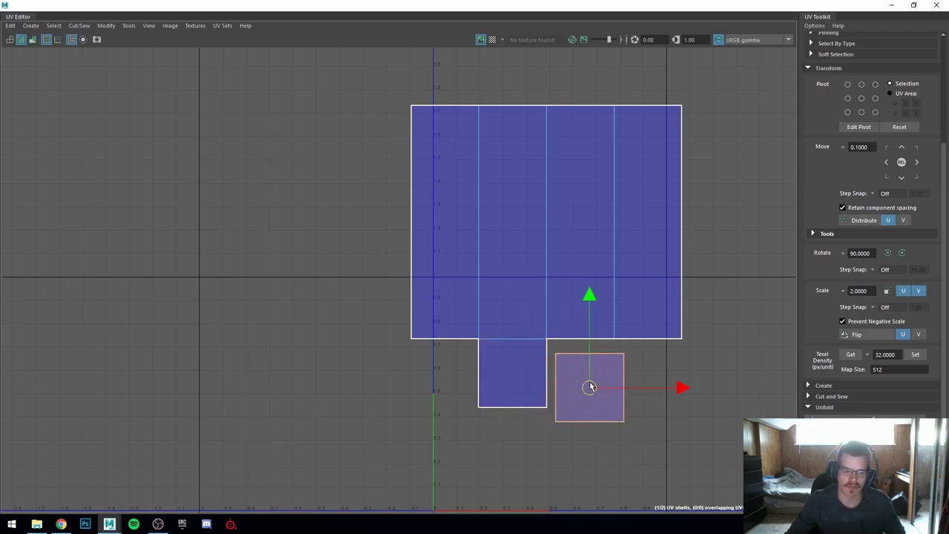
{"action": "right_click_drag", "start_coordinate": [590, 386], "coordinate": [570, 365]}
{"action": "left_click", "coordinate": [573, 419]}
{"action": "middle_click_drag", "start_coordinate": [457, 294], "coordinate": [475, 363], "text": "alt"}
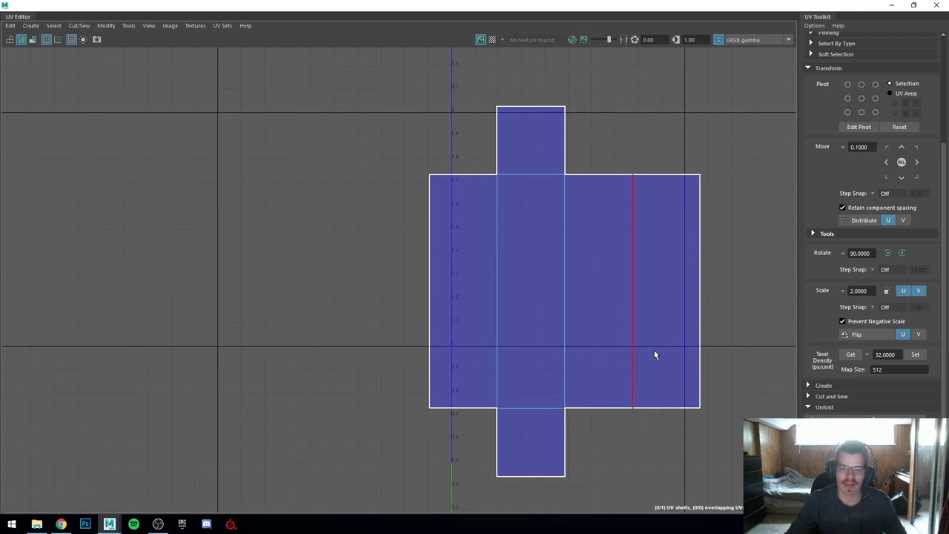
- Switch to UV selection and select the column of UVs along the left side of the second panel and both squares
{"action": "middle_click_drag", "start_coordinate": [552, 294], "coordinate": [543, 272], "text": "alt"}
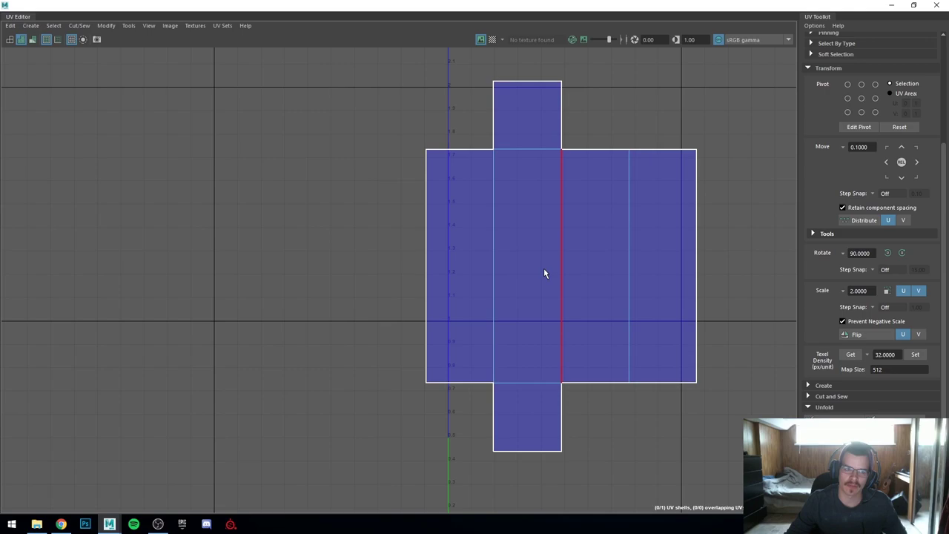
{"action": "right_click_drag", "start_coordinate": [515, 250], "coordinate": [522, 280]}
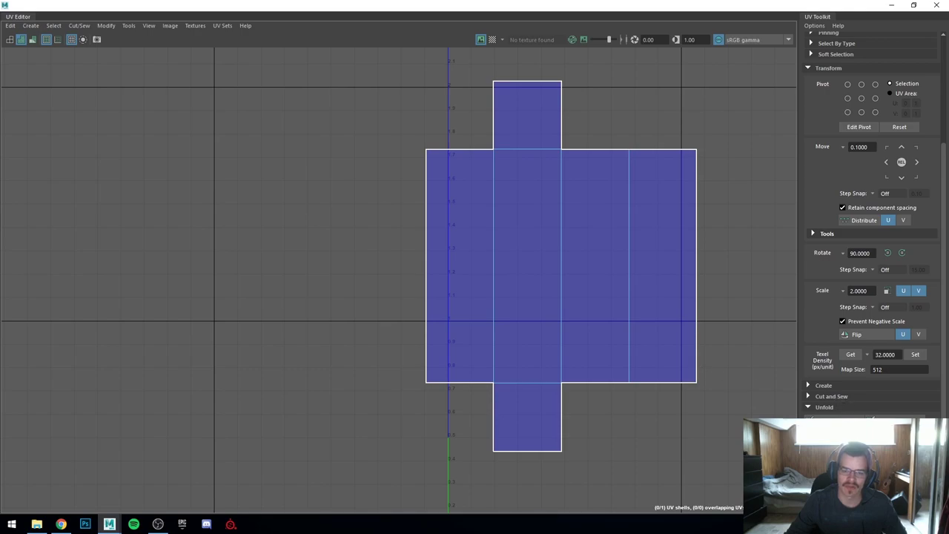
{"action": "scroll", "coordinate": [871, 222], "scroll_direction": "down", "scroll_amount": 3}
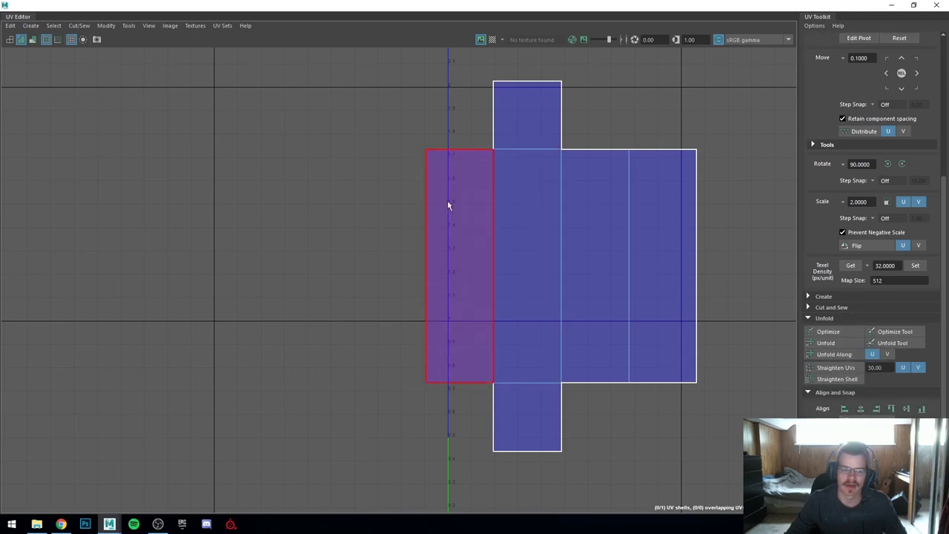
{"action": "right_click_drag", "start_coordinate": [519, 177], "coordinate": [560, 176]}
{"action": "left_click_drag", "start_coordinate": [472, 67], "coordinate": [498, 451]}
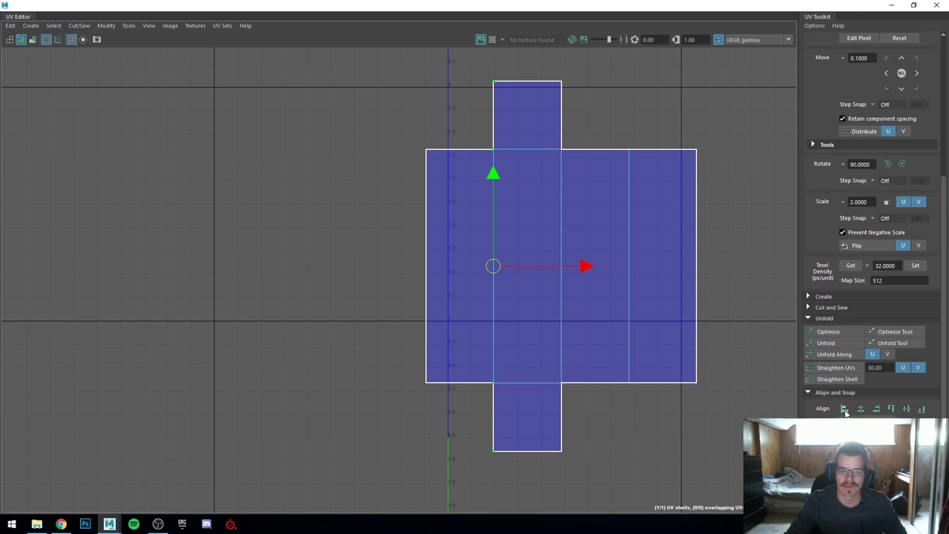
- Try aligning the selected UV column to its leftmost point near the lower square, and undo the alignment
{"action": "scroll", "coordinate": [383, 424], "scroll_direction": "up", "scroll_amount": 10}
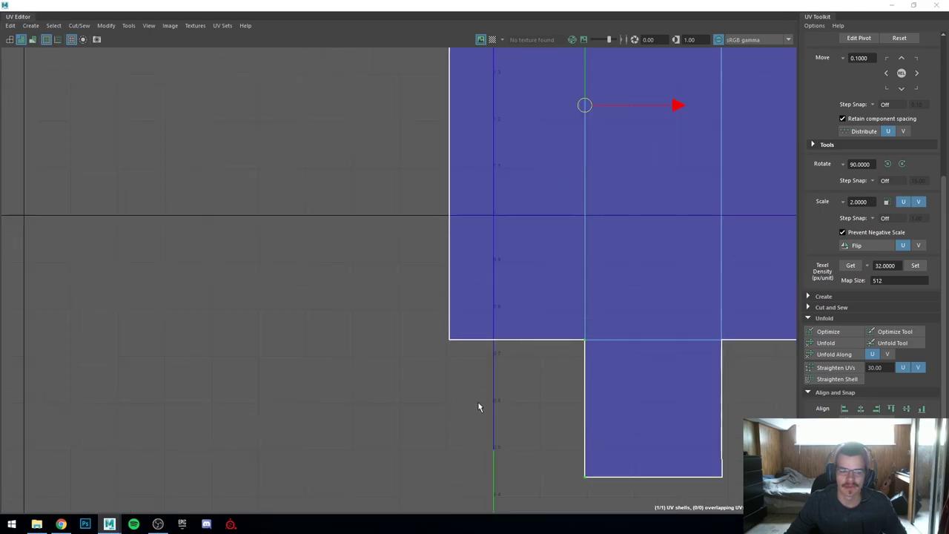
{"action": "middle_click_drag", "start_coordinate": [486, 359], "coordinate": [390, 317], "text": "alt"}
{"action": "scroll", "coordinate": [374, 287], "scroll_direction": "up", "scroll_amount": 1}
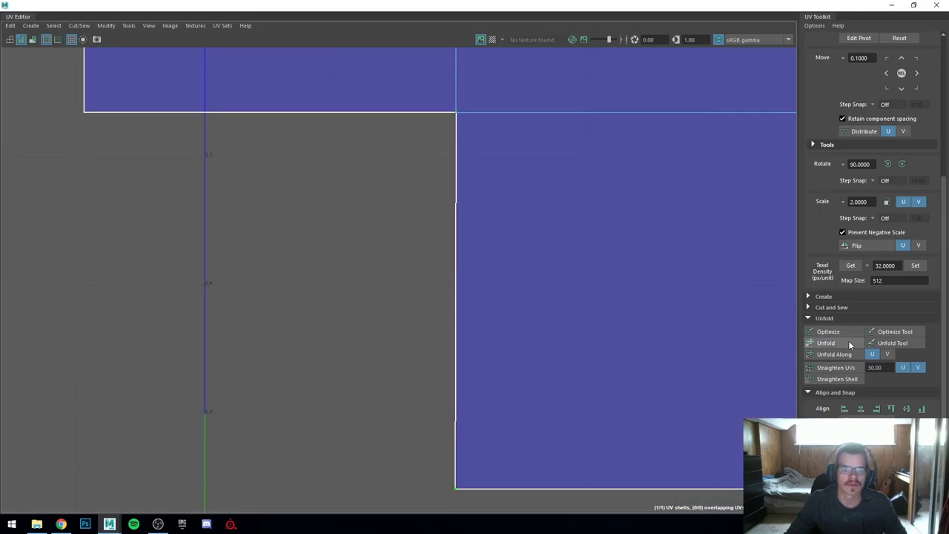
{"action": "left_click", "coordinate": [844, 409]}
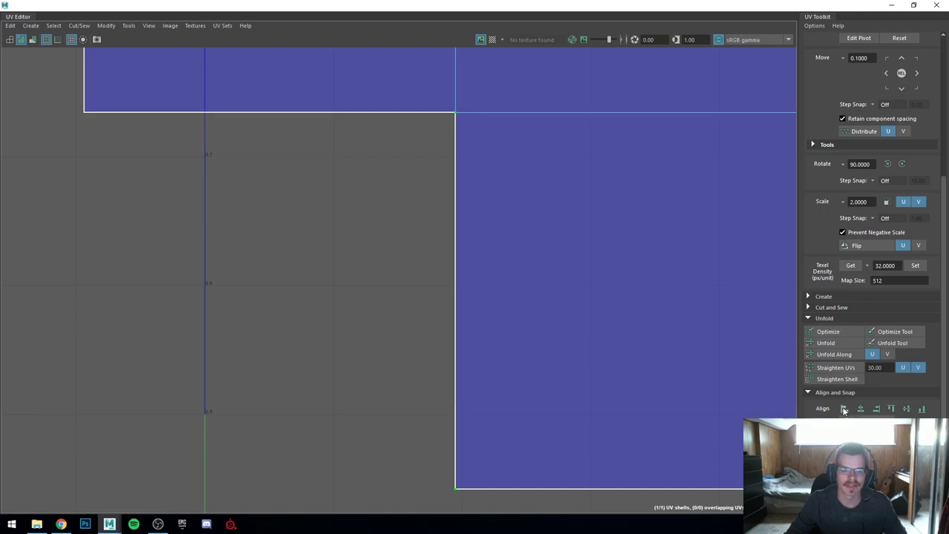
{"action": "key", "text": "ctrl+z"}
- Straighten the left UV column by aligning the selected UVs to their minimum U value
{"action": "scroll", "coordinate": [410, 312], "scroll_direction": "up", "scroll_amount": 2}
{"action": "middle_click_drag", "start_coordinate": [456, 225], "coordinate": [455, 420], "text": "alt"}
{"action": "scroll", "coordinate": [463, 393], "scroll_direction": "up", "scroll_amount": 5}
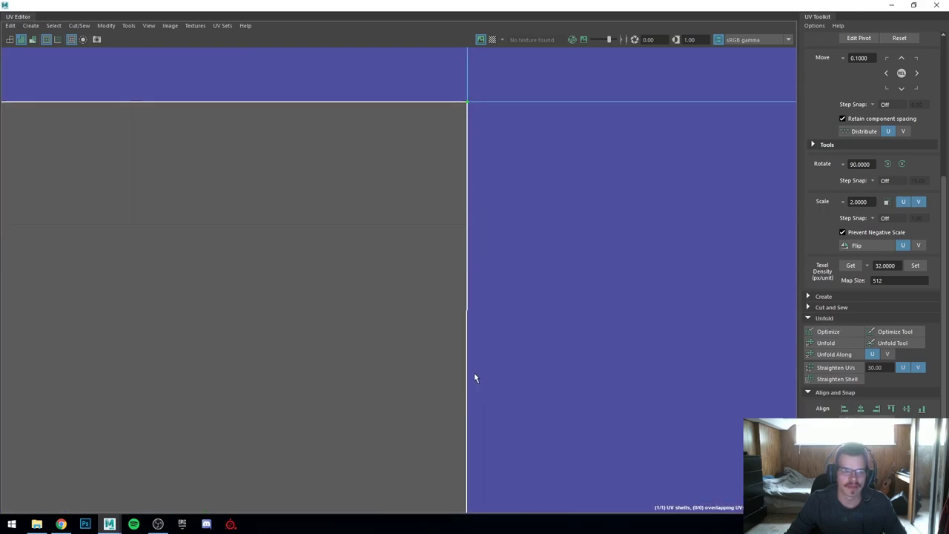
{"action": "middle_click_drag", "start_coordinate": [475, 248], "coordinate": [478, 403], "text": "alt"}
{"action": "scroll", "coordinate": [478, 403], "scroll_direction": "up", "scroll_amount": 3}
{"action": "middle_click_drag", "start_coordinate": [504, 268], "coordinate": [510, 340], "text": "alt"}
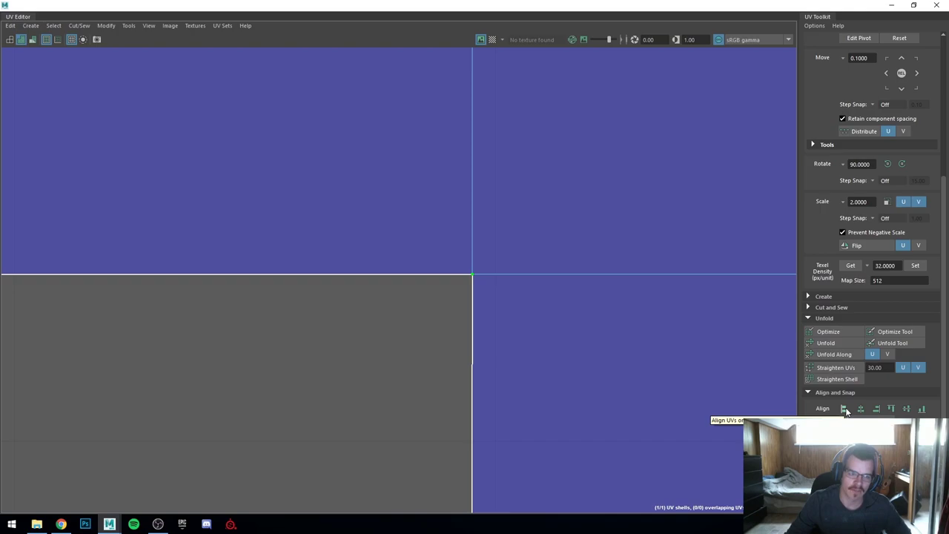
{"action": "left_click", "coordinate": [844, 409]}
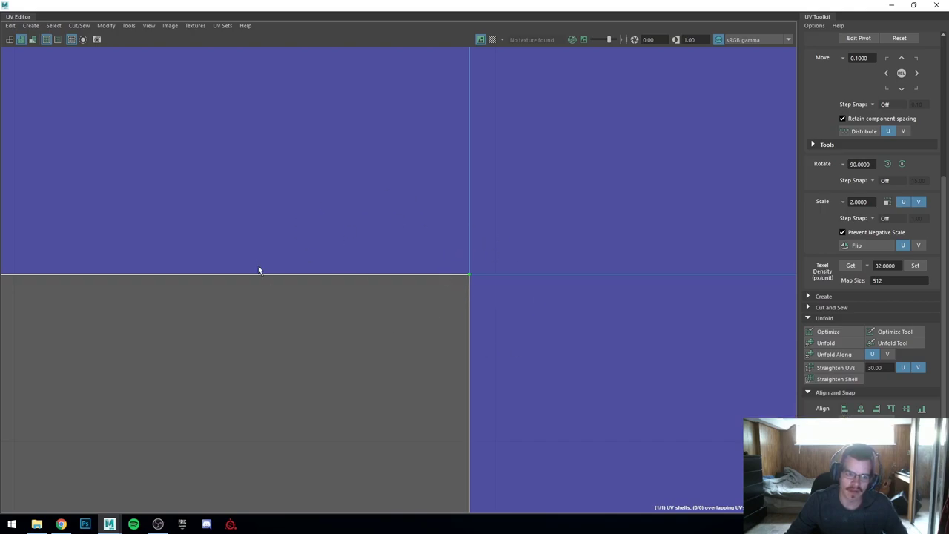
- Select the UV column along the right side of the second panel and both squares and align it to its minimum U value
{"action": "scroll", "coordinate": [573, 277], "scroll_direction": "down", "scroll_amount": 10}
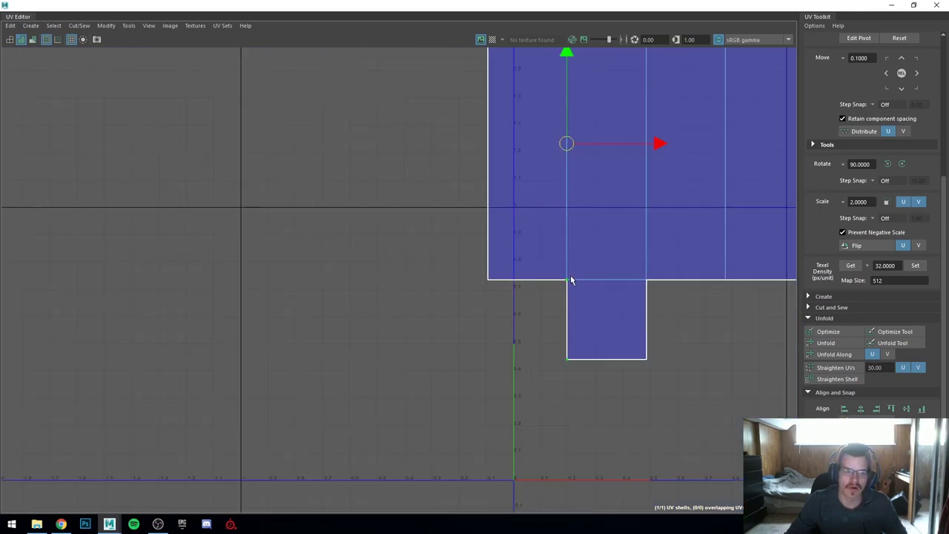
{"action": "middle_click_drag", "start_coordinate": [570, 279], "coordinate": [557, 394], "text": "alt"}
{"action": "middle_click_drag", "start_coordinate": [566, 304], "coordinate": [467, 290], "text": "alt"}
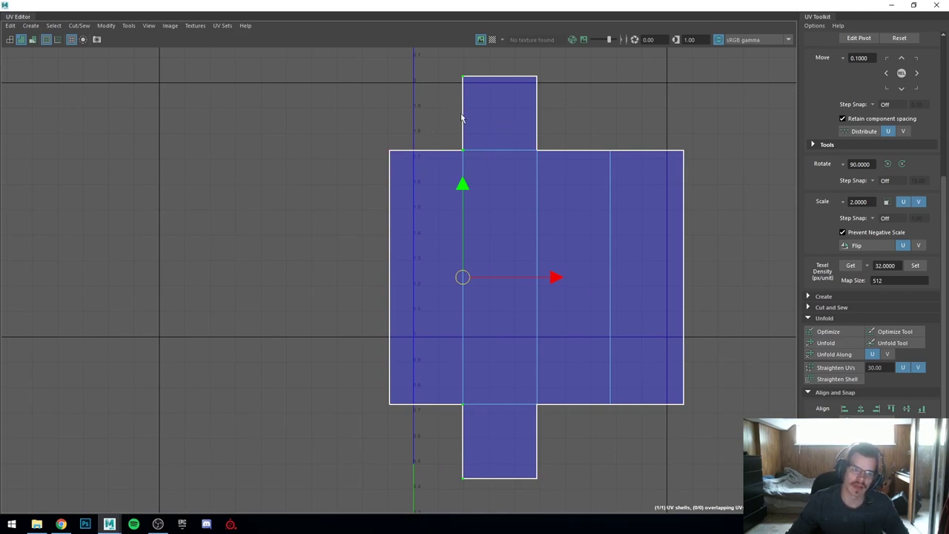
{"action": "left_click_drag", "start_coordinate": [520, 63], "coordinate": [549, 491]}
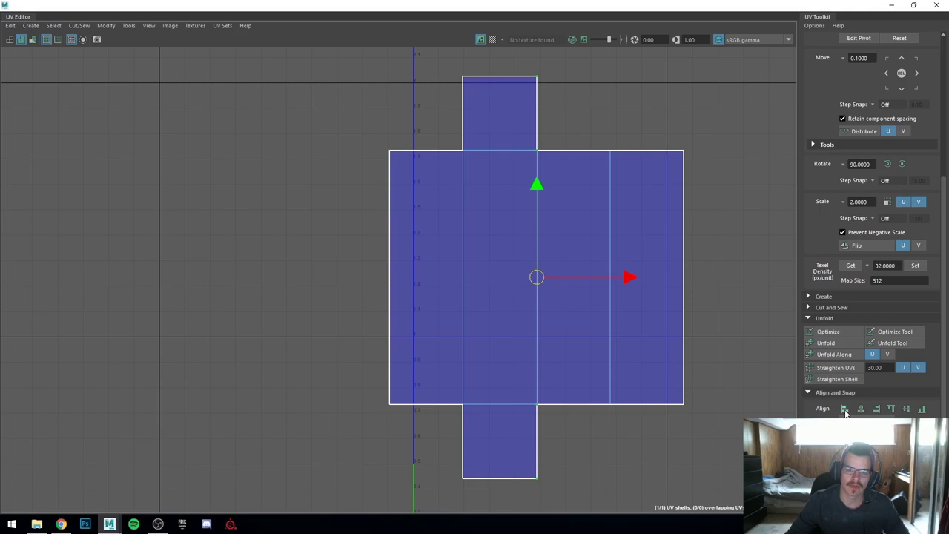
{"action": "scroll", "coordinate": [583, 417], "scroll_direction": "up", "scroll_amount": 3}
{"action": "middle_click_drag", "start_coordinate": [474, 400], "coordinate": [569, 440], "text": "alt"}
{"action": "scroll", "coordinate": [569, 440], "scroll_direction": "down", "scroll_amount": 3}
- Switch to shell selection and select the entire unfolded box shell
{"action": "right_click_drag", "start_coordinate": [556, 311], "coordinate": [529, 295]}
{"action": "left_click", "coordinate": [558, 312]}
{"action": "scroll", "coordinate": [577, 322], "scroll_direction": "down", "scroll_amount": 5}
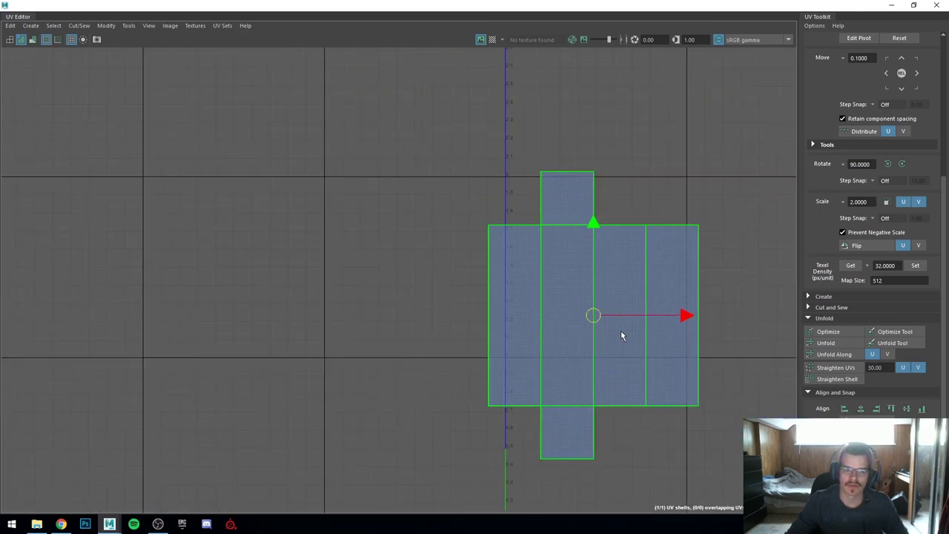
{"action": "scroll", "coordinate": [615, 340], "scroll_direction": "up", "scroll_amount": 5}
- Display the checker map on the box, check it in the perspective view, and return to the full-size UV Editor
{"action": "double_click", "coordinate": [418, 4]}
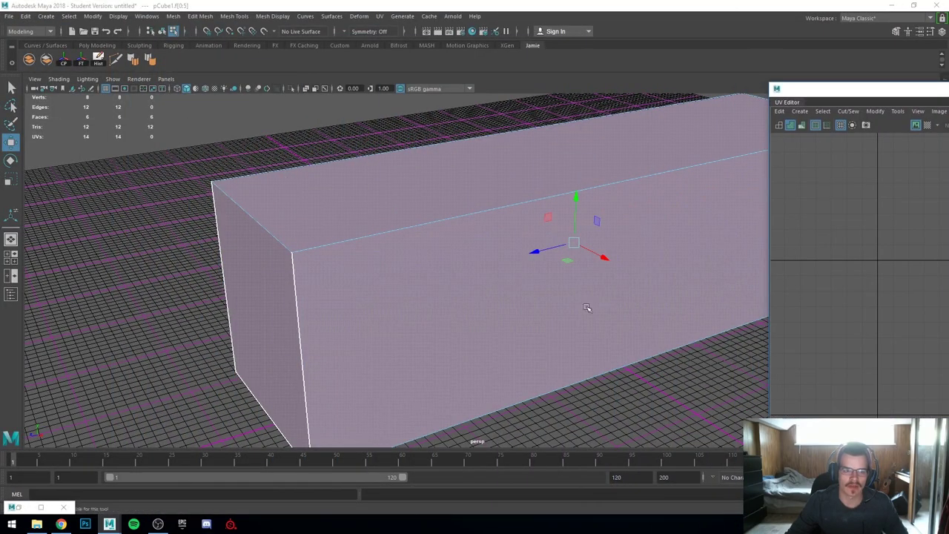
{"action": "left_click_drag", "start_coordinate": [875, 85], "coordinate": [854, 88]}
{"action": "left_click_drag", "start_coordinate": [371, 393], "coordinate": [315, 404], "text": "alt"}
{"action": "scroll", "coordinate": [367, 378], "scroll_direction": "down", "scroll_amount": 1}
{"action": "scroll", "coordinate": [367, 379], "scroll_direction": "up", "scroll_amount": 2}
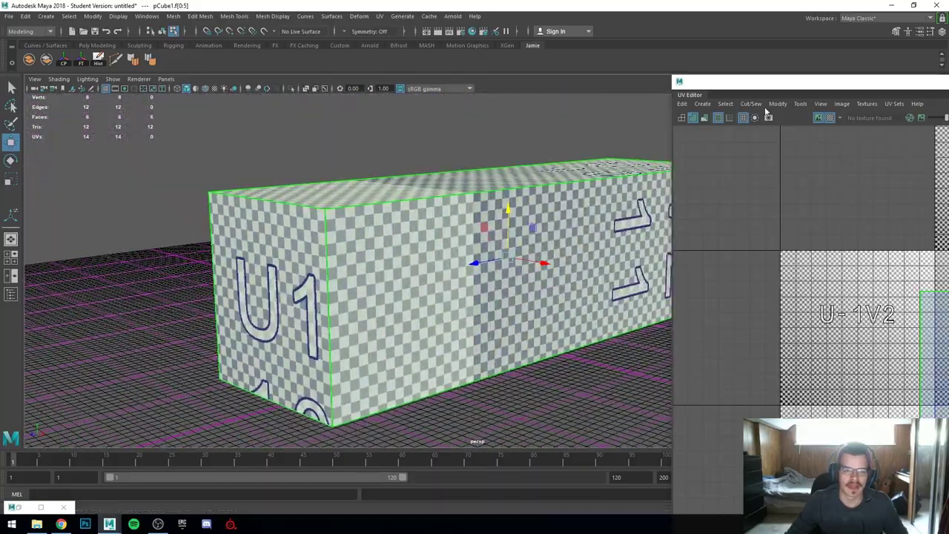
{"action": "double_click", "coordinate": [780, 85]}
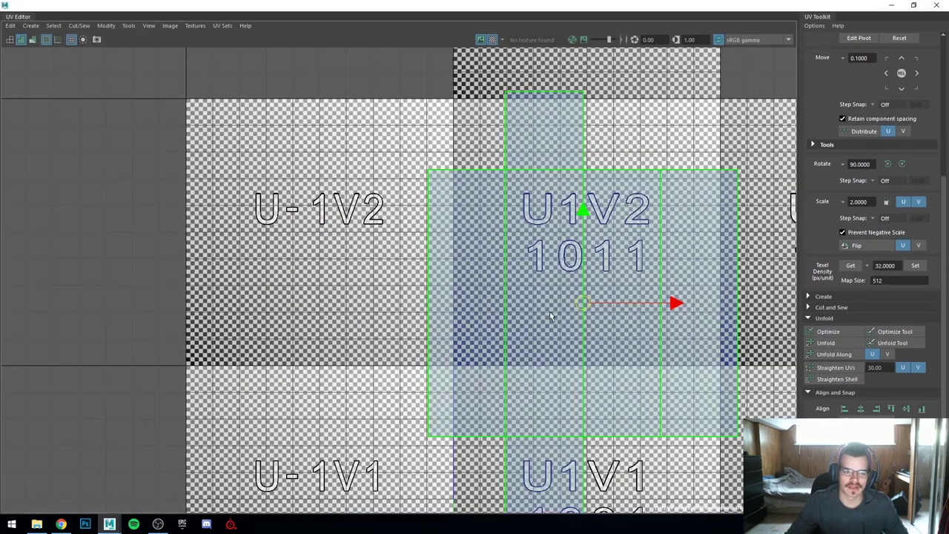
- Scale the unfolded shell down uniformly and place it inside the U1V2 (1011) tile
{"action": "key", "text": "r"}
{"action": "left_click_drag", "start_coordinate": [583, 302], "coordinate": [536, 244]}
{"action": "key", "text": "w"}
{"action": "scroll", "coordinate": [553, 265], "scroll_direction": "up", "scroll_amount": 1}
{"action": "scroll", "coordinate": [559, 269], "scroll_direction": "down", "scroll_amount": 1}
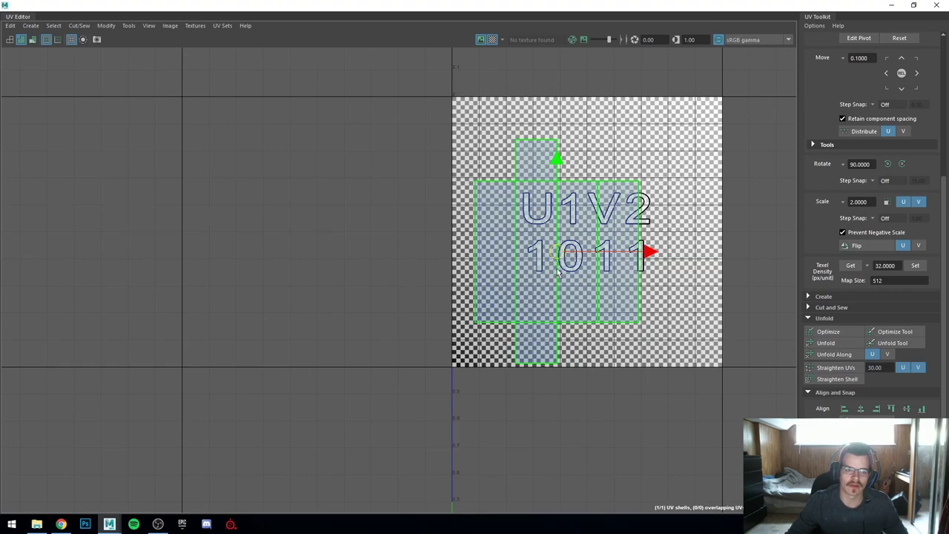
{"action": "middle_click_drag", "start_coordinate": [559, 269], "coordinate": [560, 321], "text": "alt"}
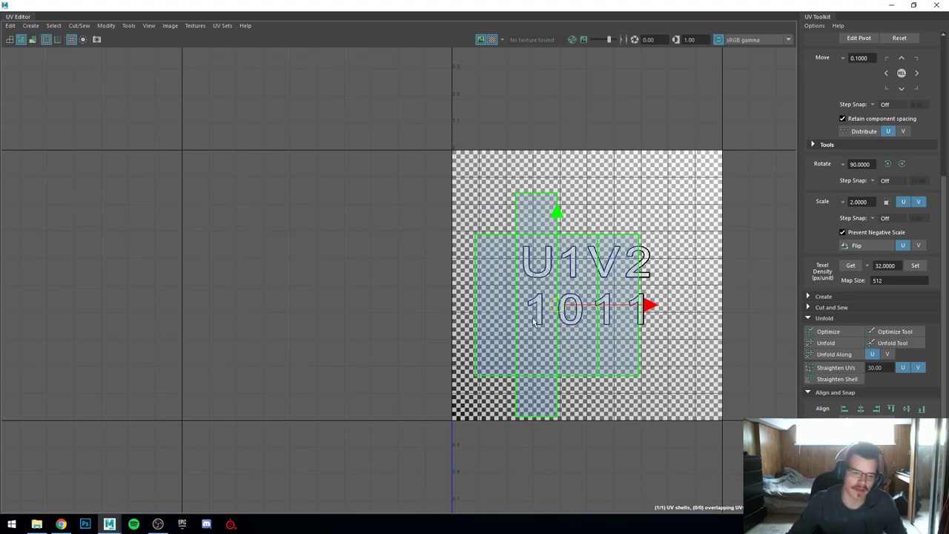
{"action": "middle_click_drag", "start_coordinate": [538, 320], "coordinate": [489, 296], "text": "alt"}
{"action": "scroll", "coordinate": [484, 291], "scroll_direction": "up", "scroll_amount": 2}
- Deselect the shell, reselect it in shell selection mode, and activate the Scale tool
{"action": "right_click_drag", "start_coordinate": [483, 292], "coordinate": [439, 258]}
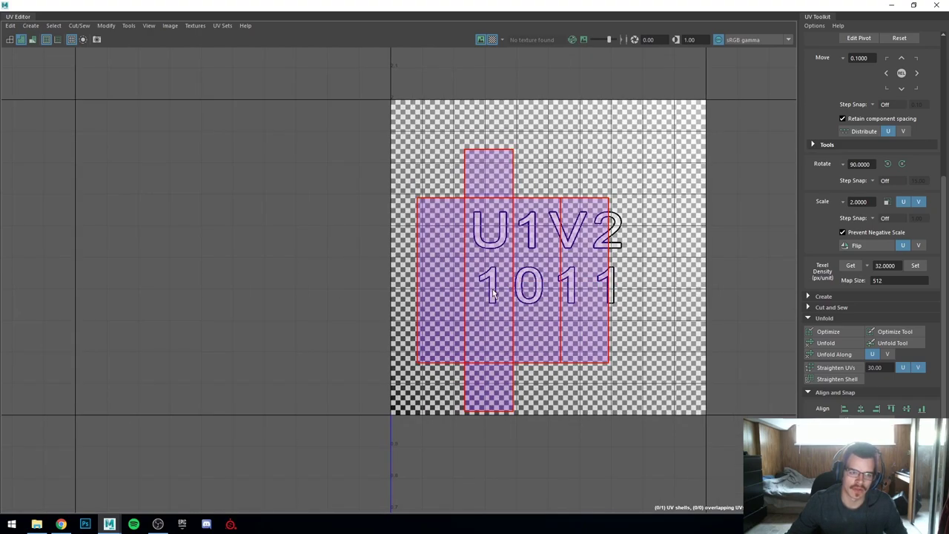
{"action": "left_click", "coordinate": [489, 290]}
{"action": "left_click", "coordinate": [658, 411]}
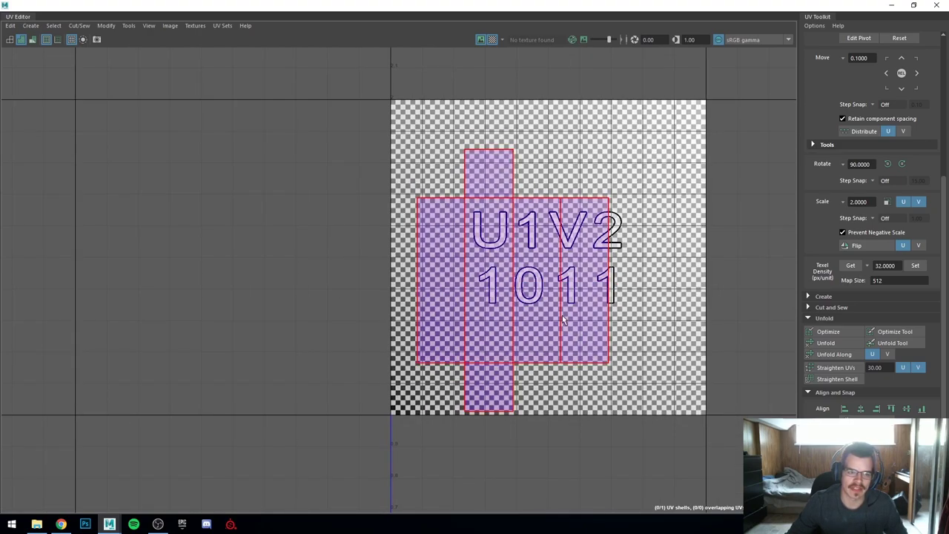
{"action": "left_click", "coordinate": [570, 338]}
{"action": "right_click_drag", "start_coordinate": [462, 307], "coordinate": [426, 293]}
{"action": "left_click", "coordinate": [490, 324]}
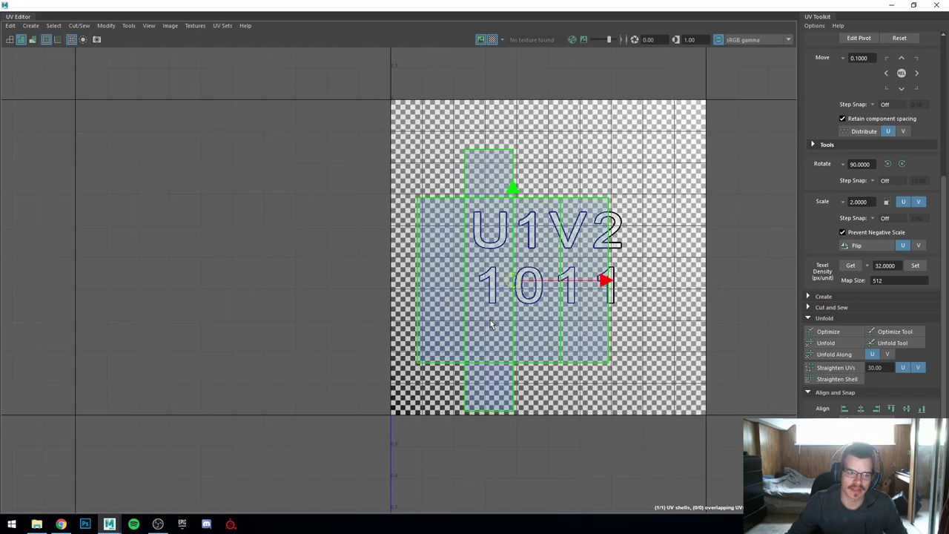
{"action": "left_click", "coordinate": [519, 289]}
{"action": "key", "text": "r"}
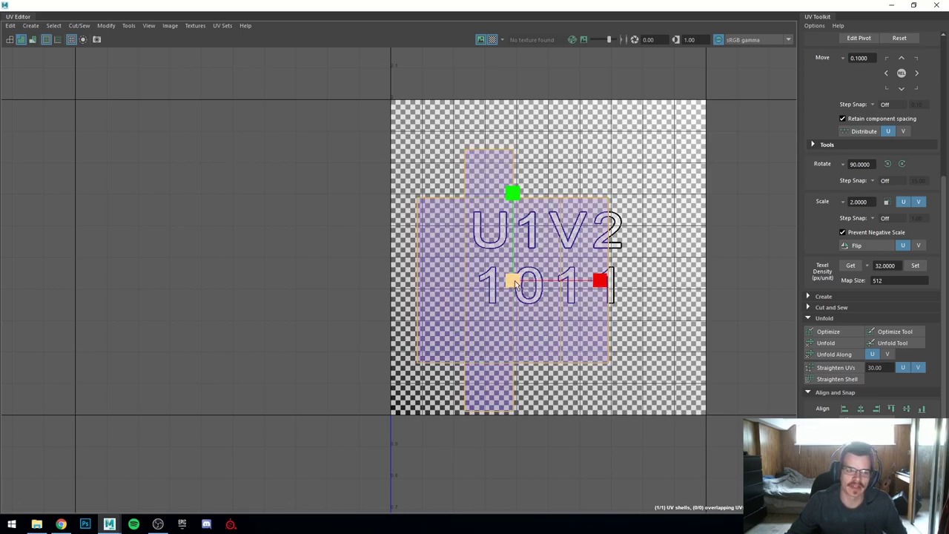
- Arrange the UV Editor as a floating window beside the perspective view so the box and its shell are both visible
{"action": "left_click_drag", "start_coordinate": [461, 13], "coordinate": [796, 74]}
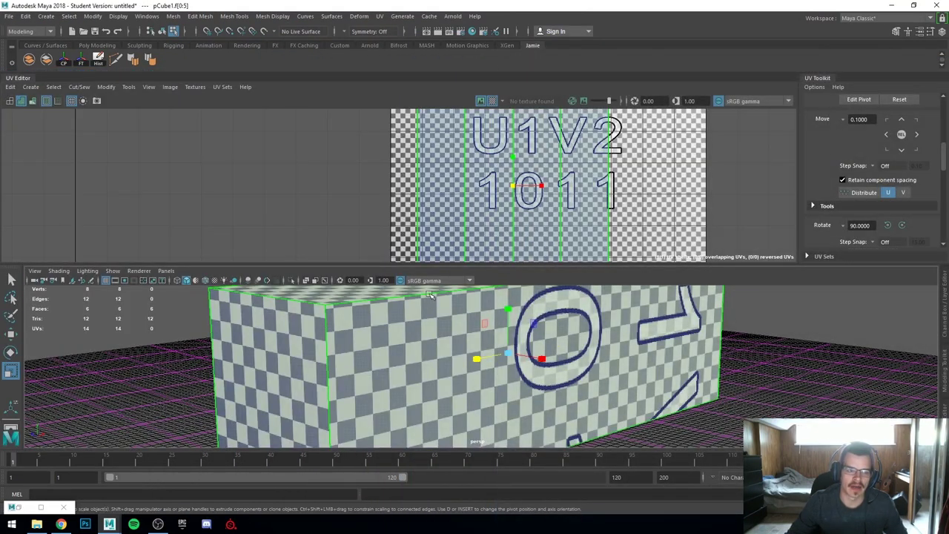
{"action": "left_click_drag", "start_coordinate": [31, 82], "coordinate": [948, 282]}
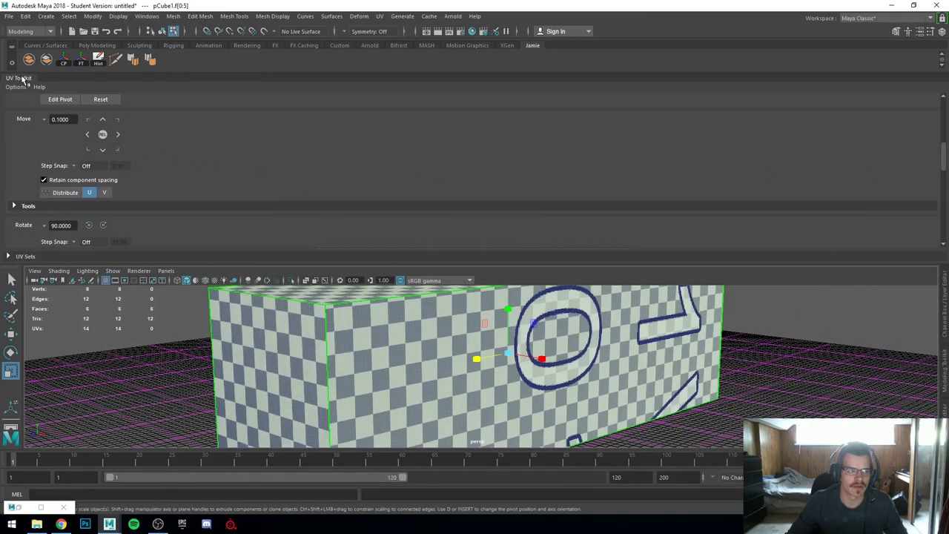
{"action": "left_click_drag", "start_coordinate": [24, 79], "coordinate": [948, 192]}
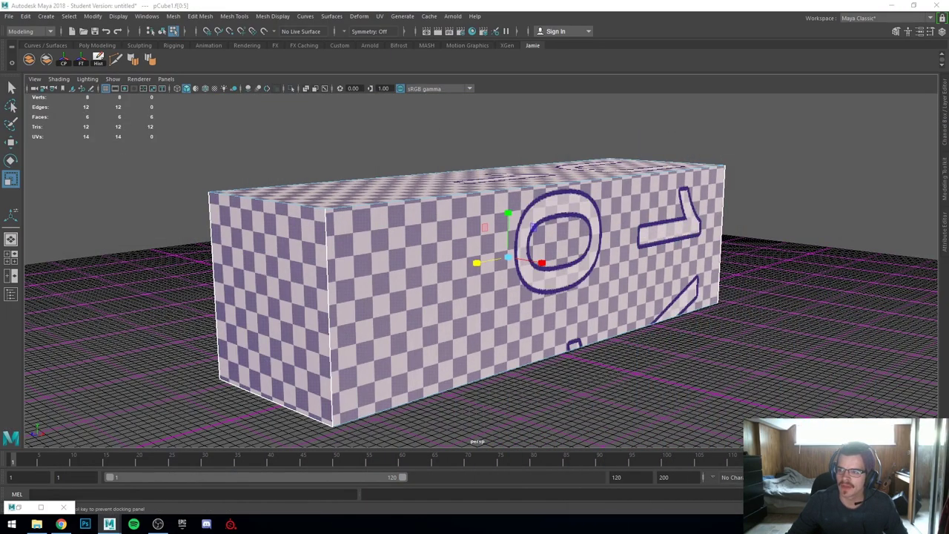
{"action": "left_click_drag", "start_coordinate": [948, 111], "coordinate": [405, 72]}
{"action": "scroll", "coordinate": [500, 220], "scroll_direction": "down", "scroll_amount": 3}
{"action": "middle_click_drag", "start_coordinate": [500, 268], "coordinate": [350, 282], "text": "alt"}
{"action": "scroll", "coordinate": [494, 284], "scroll_direction": "up", "scroll_amount": 2}
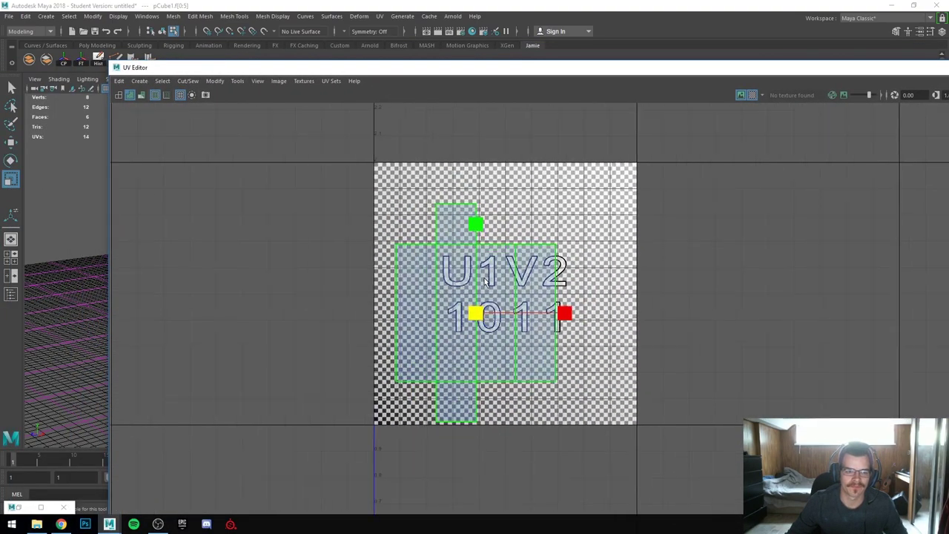
{"action": "left_click_drag", "start_coordinate": [391, 70], "coordinate": [822, 58]}
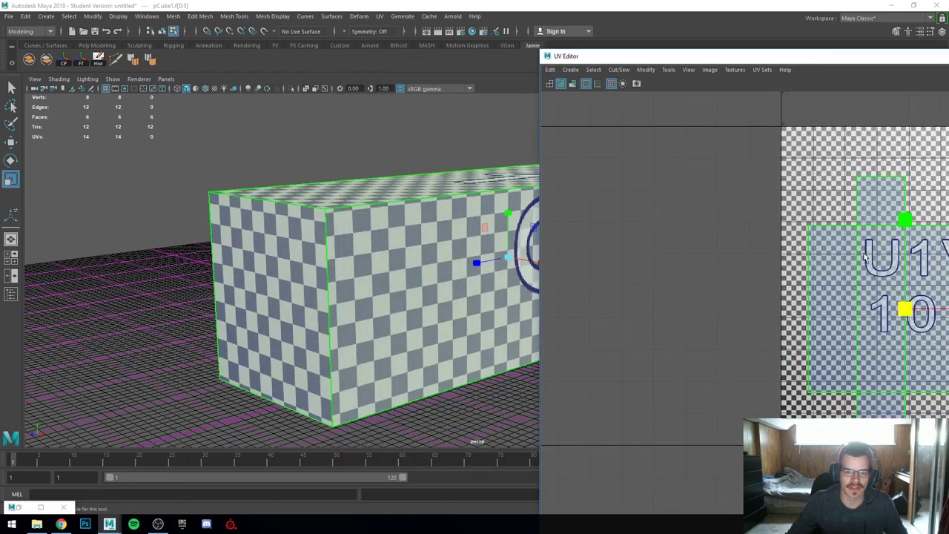
{"action": "left_click_drag", "start_coordinate": [741, 58], "coordinate": [581, 62]}
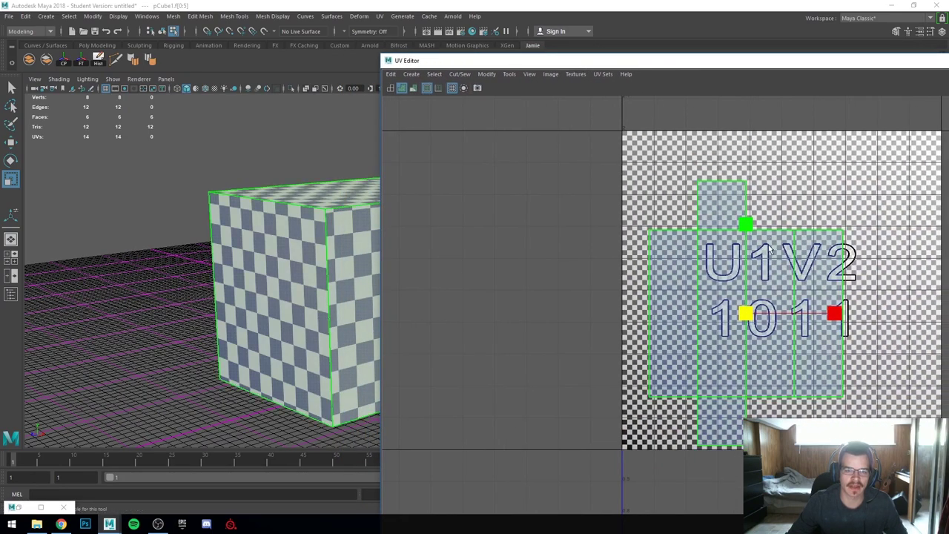
- Move the unfolded shell slightly up and to the right within the U1V2 tile, clear of the tile's lower edge
{"action": "scroll", "coordinate": [567, 272], "scroll_direction": "down", "scroll_amount": 2}
{"action": "middle_click_drag", "start_coordinate": [531, 294], "coordinate": [620, 295], "text": "alt"}
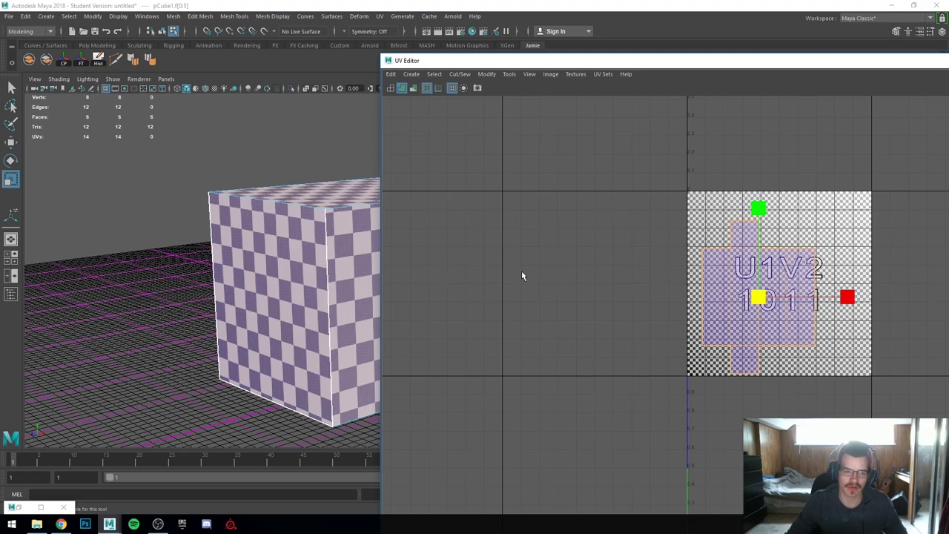
{"action": "scroll", "coordinate": [523, 282], "scroll_direction": "up", "scroll_amount": 1}
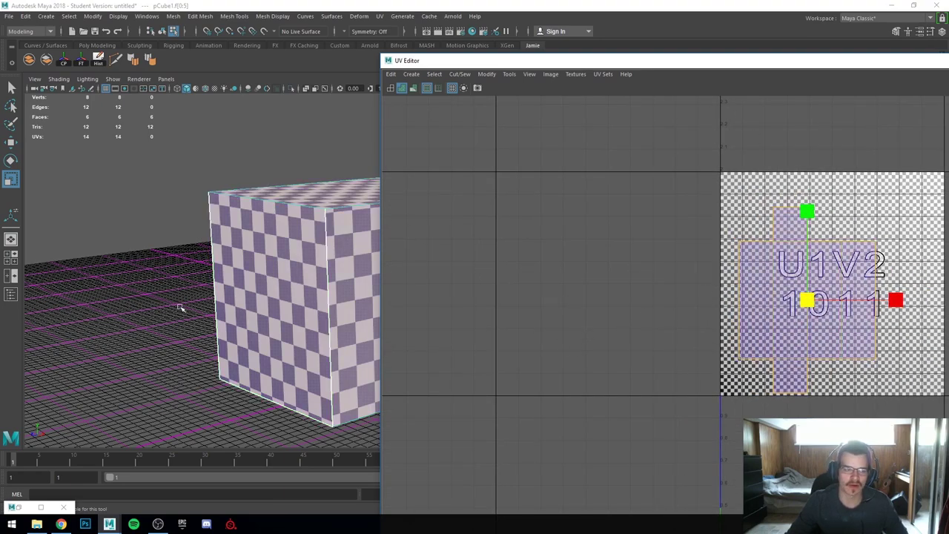
{"action": "scroll", "coordinate": [266, 323], "scroll_direction": "down", "scroll_amount": 2}
{"action": "key", "text": "F8"}
{"action": "scroll", "coordinate": [817, 287], "scroll_direction": "up", "scroll_amount": 1}
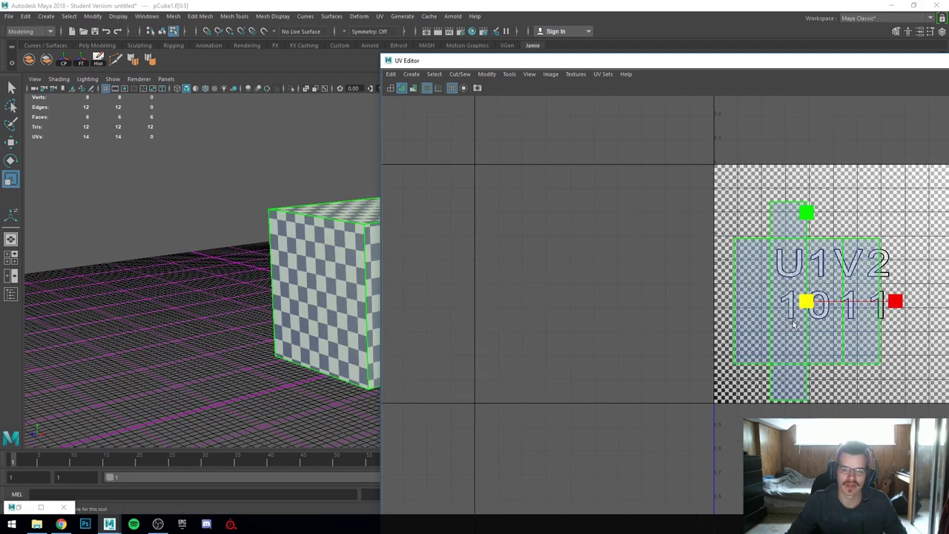
{"action": "key", "text": "f"}
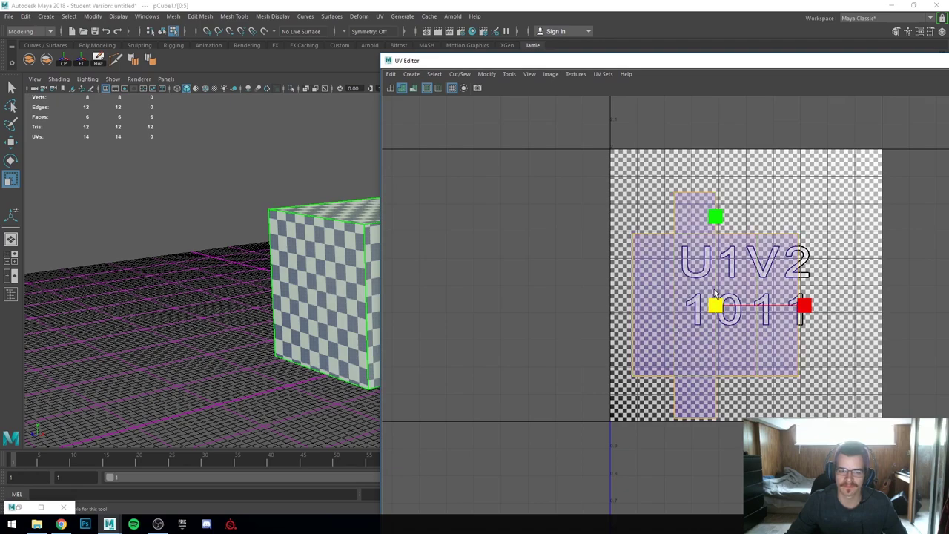
{"action": "scroll", "coordinate": [712, 294], "scroll_direction": "up", "scroll_amount": 2}
{"action": "key", "text": "w"}
{"action": "left_click_drag", "start_coordinate": [714, 310], "coordinate": [719, 299]}
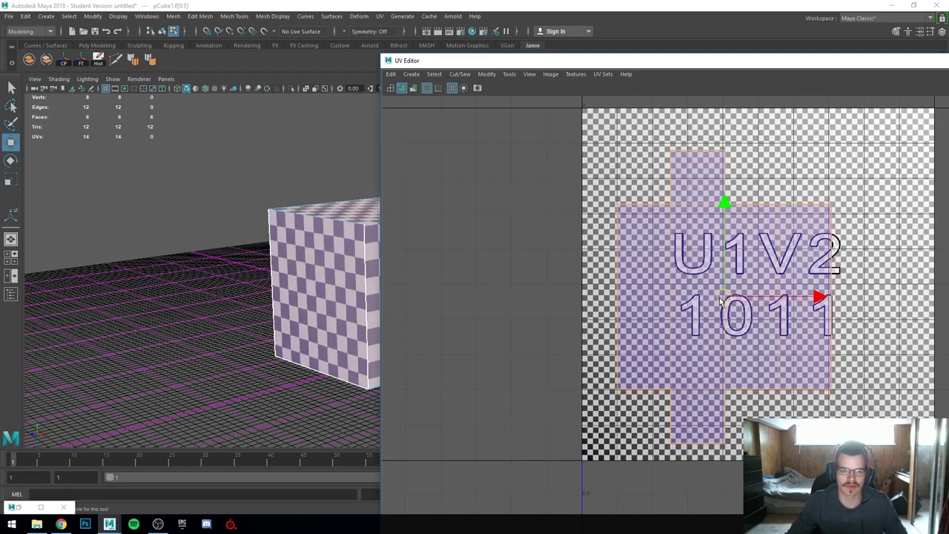
{"action": "left_click", "coordinate": [677, 236]}
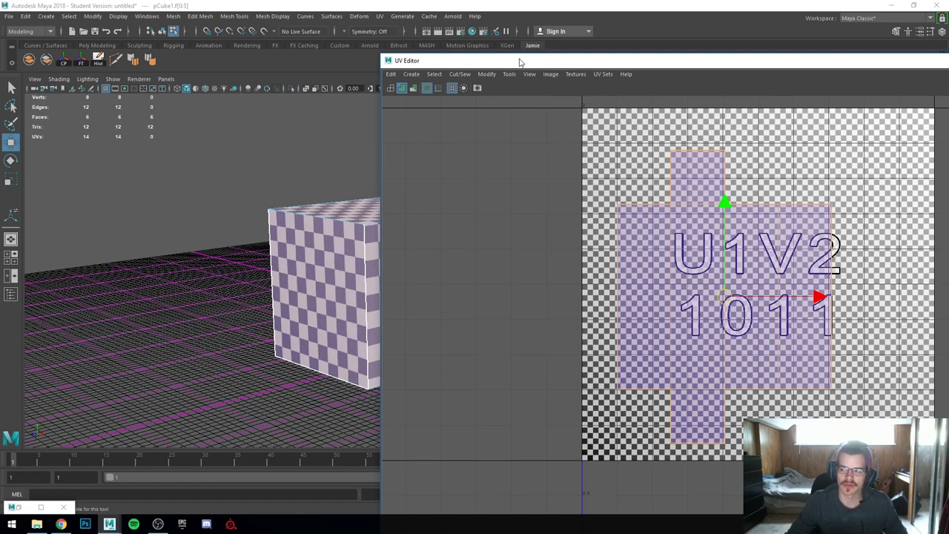
- Examine the checker pattern on the box's top, sides and ends for even, undistorted squares
{"action": "middle_click_drag", "start_coordinate": [324, 239], "coordinate": [111, 261], "text": "alt"}
{"action": "left_click_drag", "start_coordinate": [240, 272], "coordinate": [397, 274], "text": "alt"}
{"action": "scroll", "coordinate": [281, 328], "scroll_direction": "up", "scroll_amount": 1}
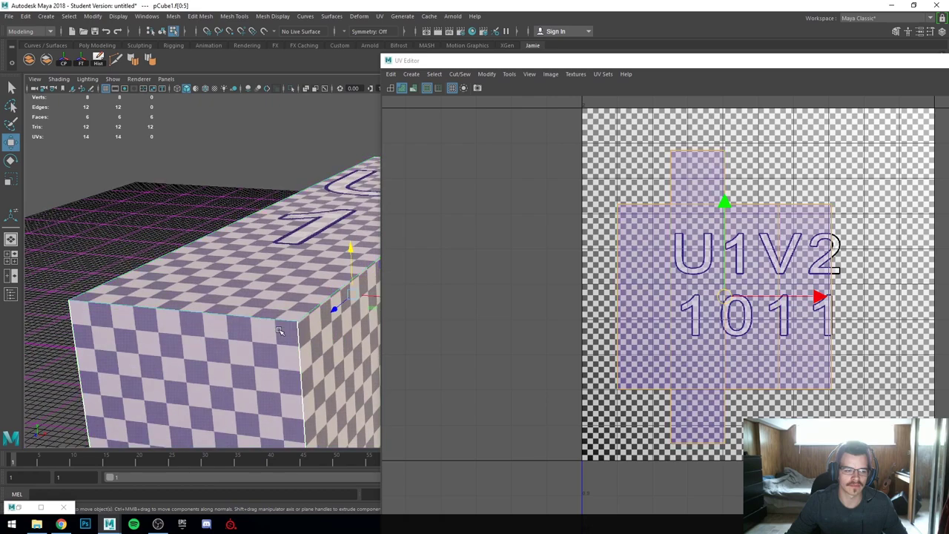
{"action": "scroll", "coordinate": [279, 329], "scroll_direction": "down", "scroll_amount": 1}
{"action": "left_click_drag", "start_coordinate": [279, 329], "coordinate": [239, 311], "text": "alt"}
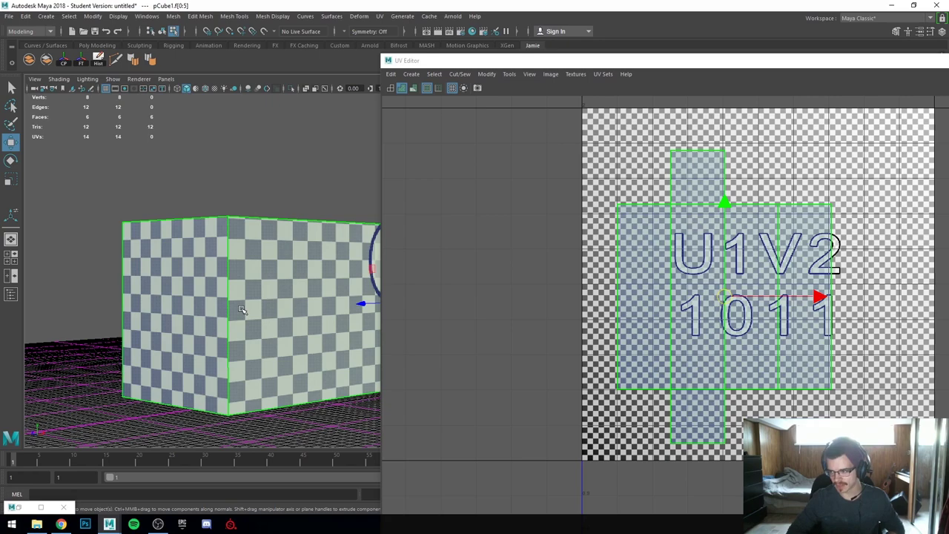
{"action": "left_click_drag", "start_coordinate": [287, 254], "coordinate": [272, 265], "text": "alt"}
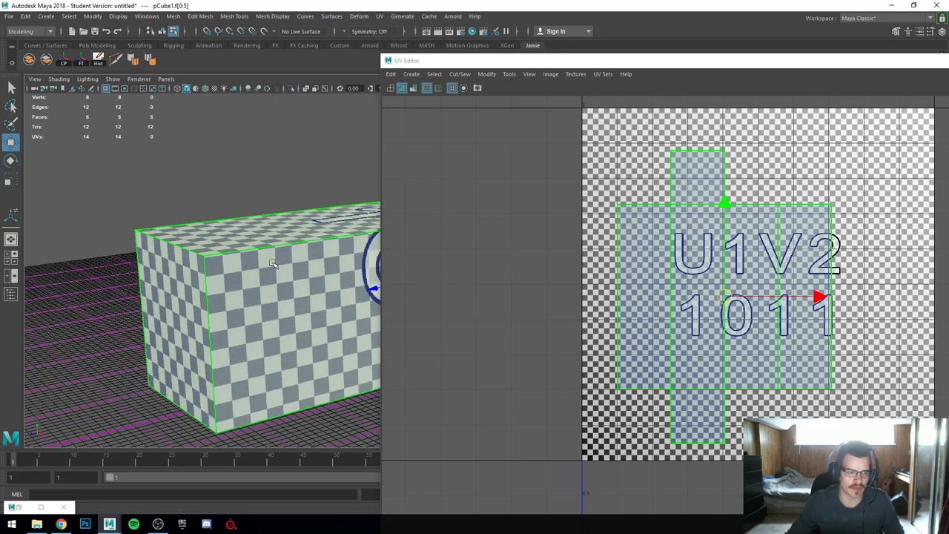
{"action": "middle_click_drag", "start_coordinate": [272, 263], "coordinate": [192, 269], "text": "alt"}
{"action": "left_click_drag", "start_coordinate": [616, 60], "coordinate": [882, 55]}
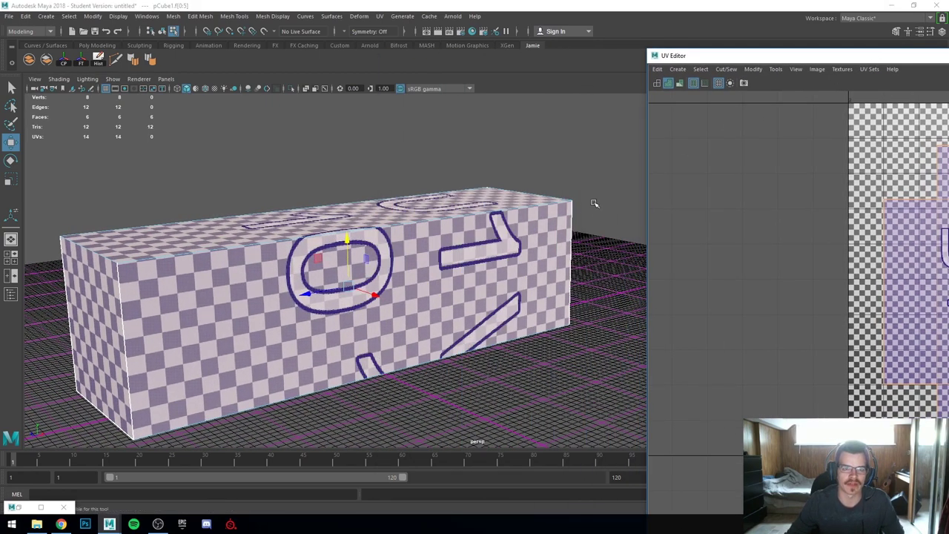
{"action": "left_click_drag", "start_coordinate": [466, 213], "coordinate": [404, 189], "text": "alt"}
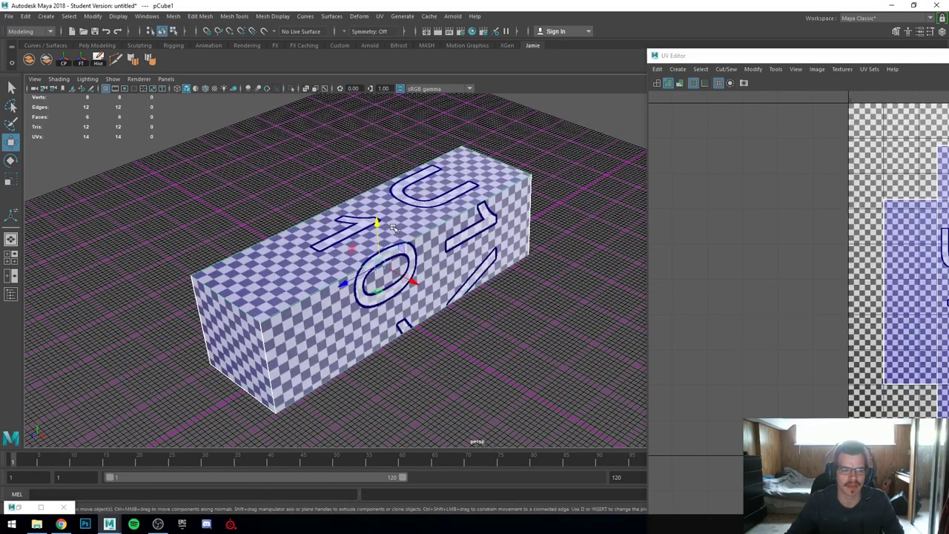
{"action": "left_click_drag", "start_coordinate": [587, 314], "coordinate": [408, 270], "text": "alt"}
{"action": "left_click_drag", "start_coordinate": [522, 273], "coordinate": [556, 261], "text": "alt"}
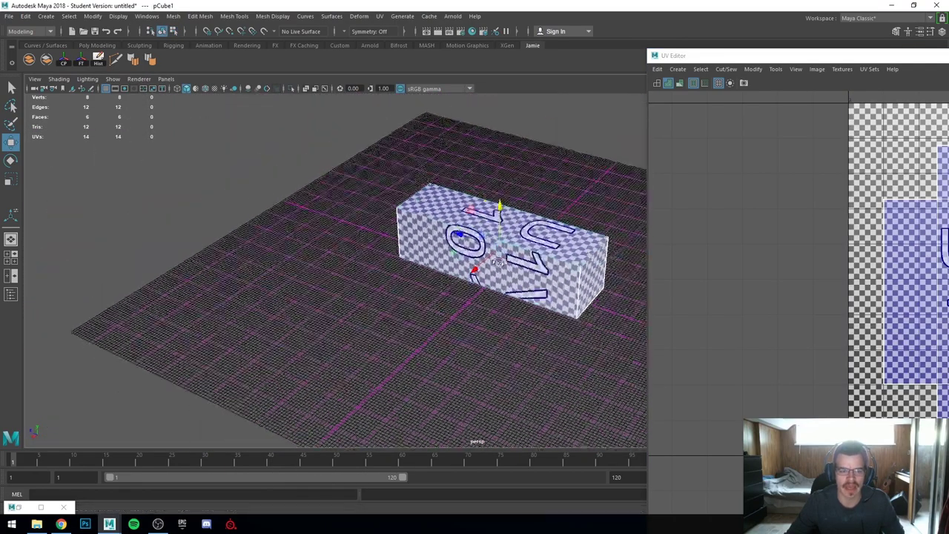
{"action": "right_click_drag", "start_coordinate": [415, 271], "coordinate": [481, 270], "text": "alt"}
{"action": "left_click_drag", "start_coordinate": [408, 273], "coordinate": [490, 268], "text": "alt"}
- Duplicate the UV-mapped box, move the copy out beside the original, and scale it down uniformly
{"action": "key", "text": "ctrl+d"}
{"action": "left_click_drag", "start_coordinate": [412, 289], "coordinate": [397, 302]}
{"action": "key", "text": "r"}
{"action": "right_click_drag", "start_coordinate": [397, 302], "coordinate": [282, 324], "text": "alt"}
{"action": "left_click_drag", "start_coordinate": [282, 324], "coordinate": [400, 313], "text": "alt"}
- Duplicate the small box and place the new copy on top of the large box
{"action": "key", "text": "w"}
{"action": "key", "text": "ctrl+d"}
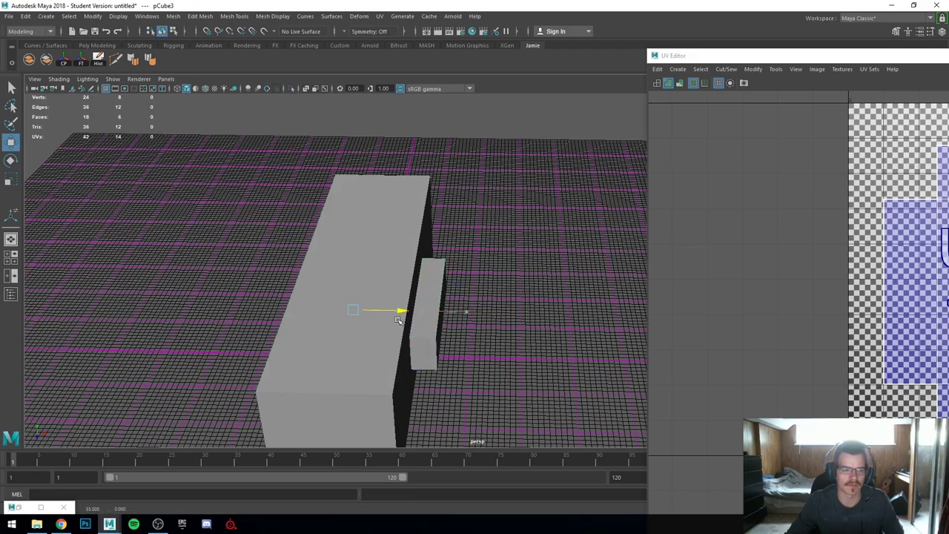
{"action": "left_click_drag", "start_coordinate": [352, 277], "coordinate": [344, 229]}
{"action": "left_click", "coordinate": [545, 329]}
{"action": "right_click_drag", "start_coordinate": [545, 329], "coordinate": [519, 330], "text": "alt"}
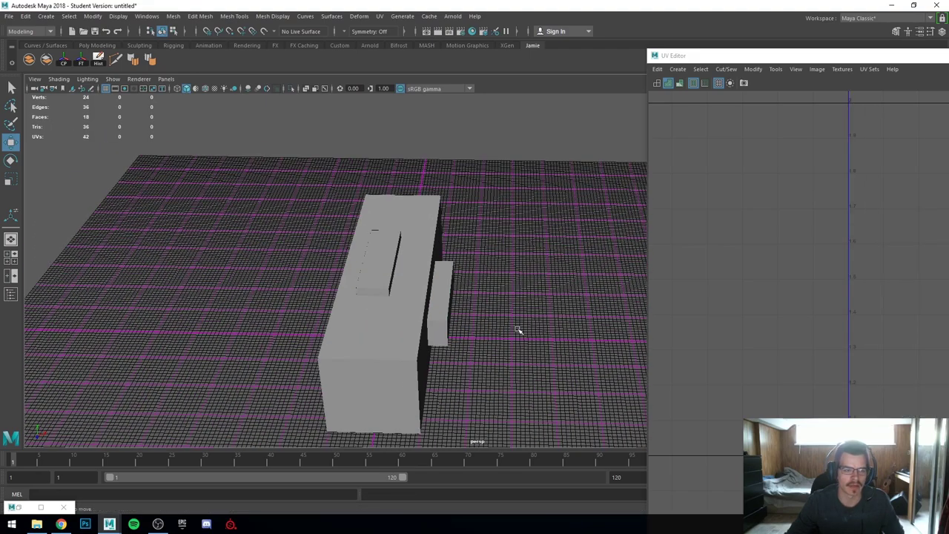
- Select the small box beside the large one and uncover its UV layout in the UV Editor
{"action": "left_click_drag", "start_coordinate": [519, 331], "coordinate": [381, 318], "text": "alt"}
{"action": "left_click", "coordinate": [415, 273]}
{"action": "right_click_drag", "start_coordinate": [417, 273], "coordinate": [432, 391], "text": "alt"}
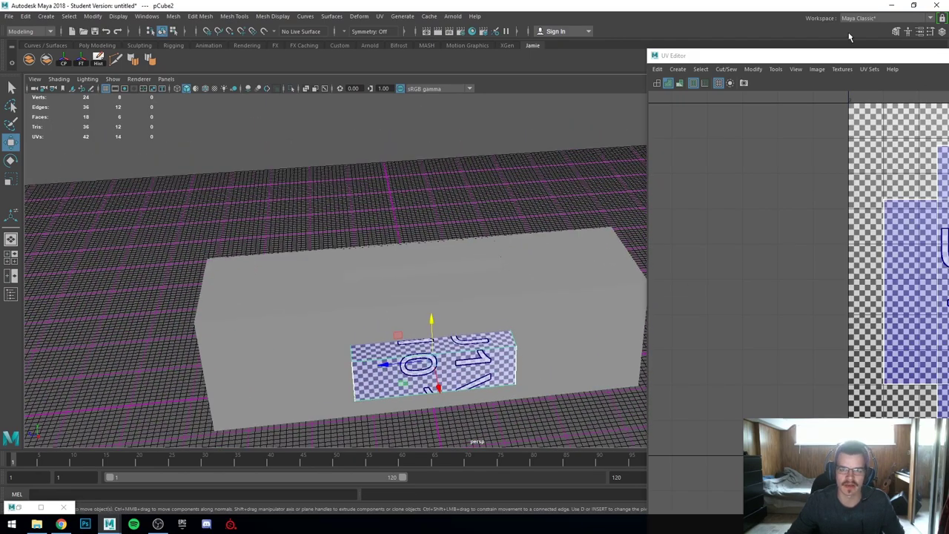
{"action": "left_click_drag", "start_coordinate": [867, 58], "coordinate": [718, 118]}
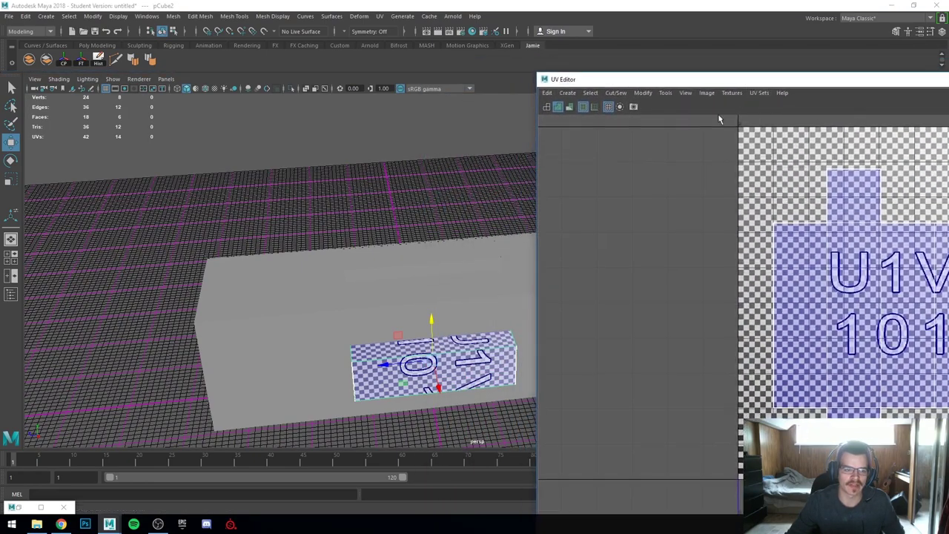
- Select the large box and the small side box in turn and compare their checker patterns up close
{"action": "left_click", "coordinate": [353, 317]}
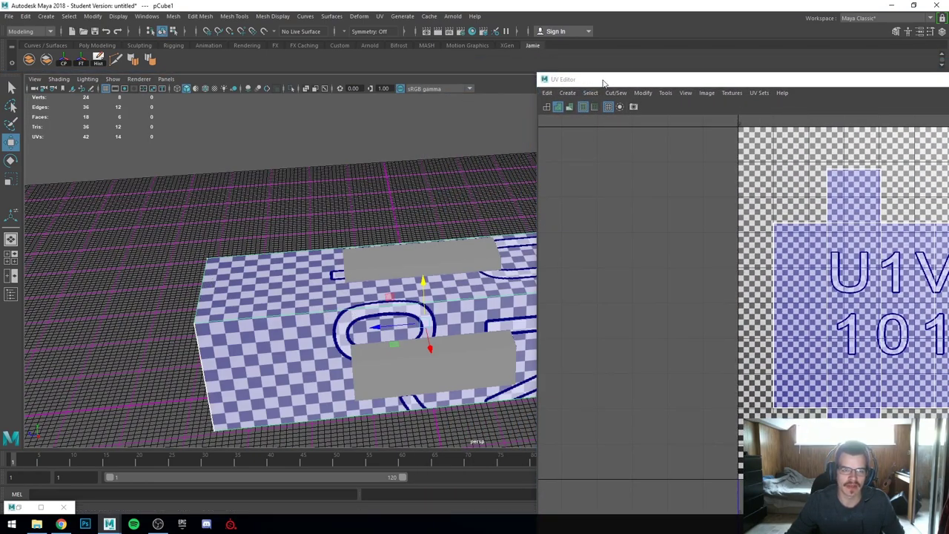
{"action": "key", "text": "f"}
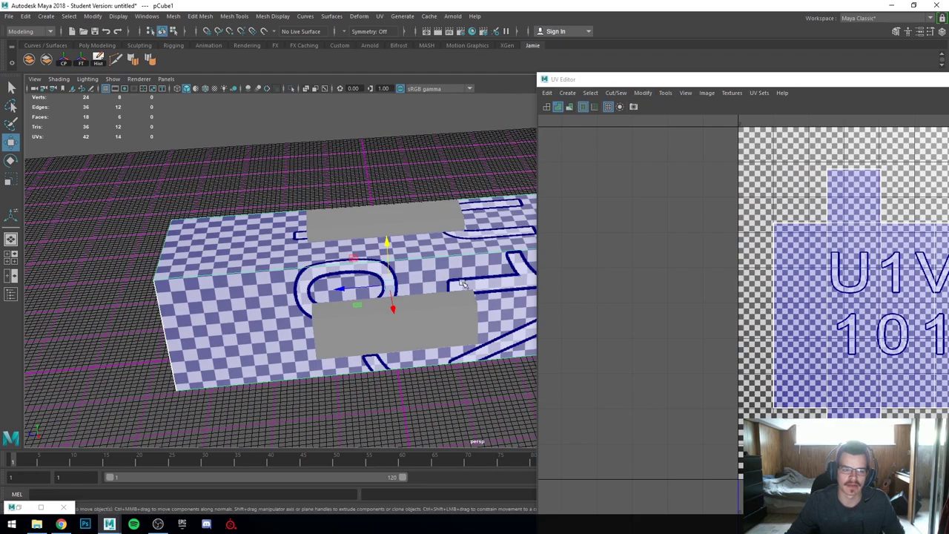
{"action": "left_click", "coordinate": [409, 327]}
{"action": "scroll", "coordinate": [352, 338], "scroll_direction": "up", "scroll_amount": 5}
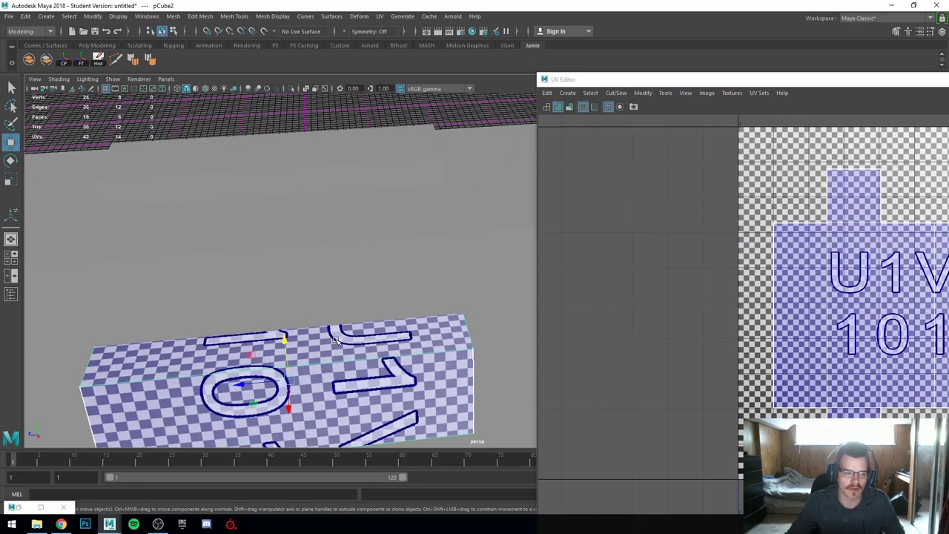
{"action": "left_click_drag", "start_coordinate": [358, 381], "coordinate": [351, 337], "text": "alt"}
{"action": "middle_click_drag", "start_coordinate": [351, 337], "coordinate": [389, 210], "text": "alt"}
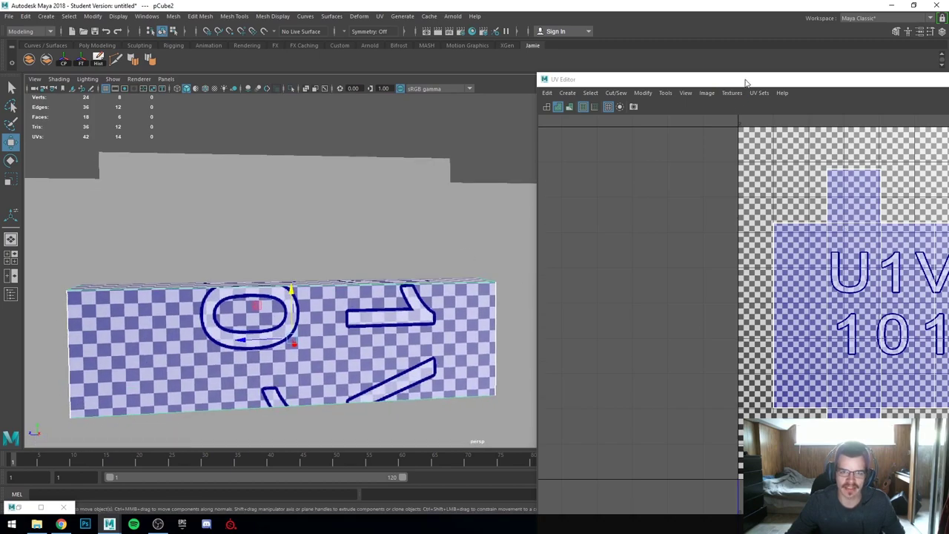
- Reposition the UV Editor slightly and reselect the large box to compare its checker pattern and UV layout with the small box's
{"action": "left_click_drag", "start_coordinate": [747, 83], "coordinate": [737, 80]}
{"action": "scroll", "coordinate": [304, 381], "scroll_direction": "down", "scroll_amount": 2}
{"action": "middle_click_drag", "start_coordinate": [181, 373], "coordinate": [220, 324], "text": "alt"}
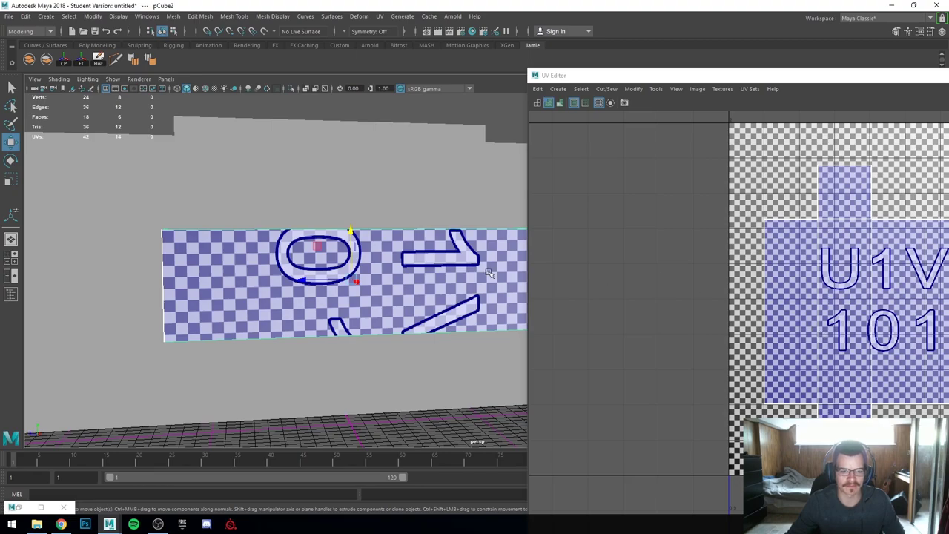
{"action": "scroll", "coordinate": [489, 273], "scroll_direction": "down", "scroll_amount": 2}
{"action": "left_click", "coordinate": [214, 268]}
{"action": "scroll", "coordinate": [212, 268], "scroll_direction": "down", "scroll_amount": 3}
{"action": "left_click_drag", "start_coordinate": [213, 269], "coordinate": [229, 287], "text": "alt"}
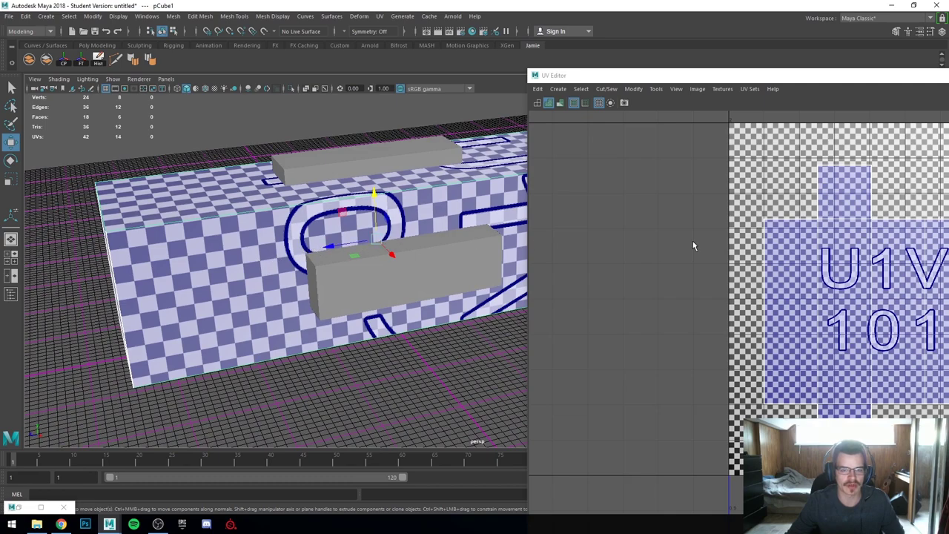
{"action": "middle_click_drag", "start_coordinate": [853, 276], "coordinate": [820, 289], "text": "alt"}
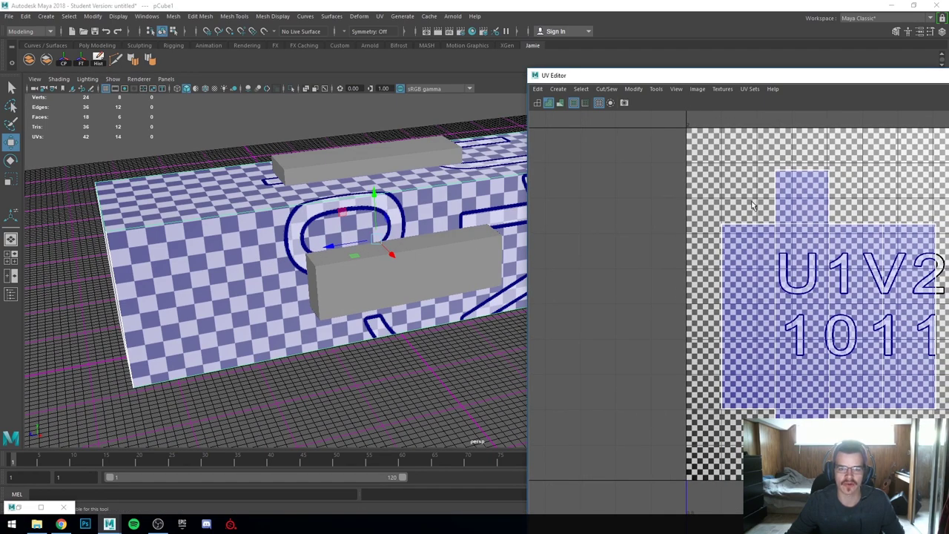
- Select the small side box and examine the checker squares on its long side and end face
{"action": "left_click", "coordinate": [389, 288]}
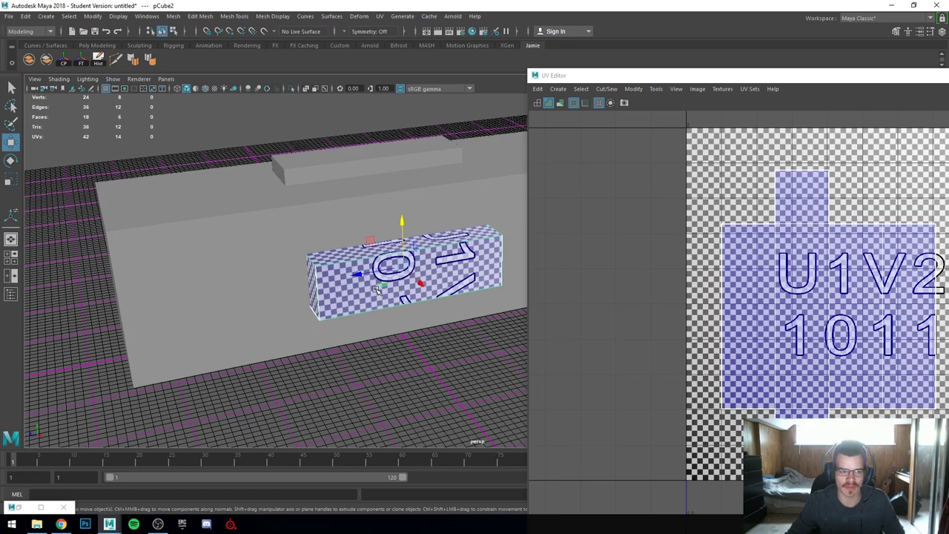
{"action": "middle_click_drag", "start_coordinate": [435, 281], "coordinate": [423, 307], "text": "alt"}
{"action": "scroll", "coordinate": [423, 307], "scroll_direction": "up", "scroll_amount": 8}
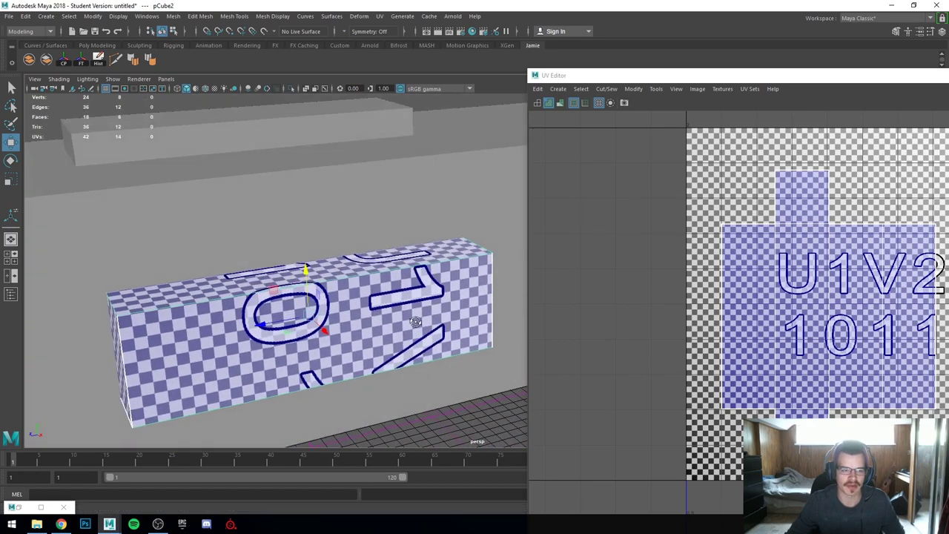
{"action": "left_click_drag", "start_coordinate": [422, 319], "coordinate": [361, 352], "text": "alt"}
{"action": "scroll", "coordinate": [361, 364], "scroll_direction": "down", "scroll_amount": 6}
{"action": "scroll", "coordinate": [347, 367], "scroll_direction": "up", "scroll_amount": 5}
{"action": "middle_click_drag", "start_coordinate": [361, 352], "coordinate": [438, 346], "text": "alt"}
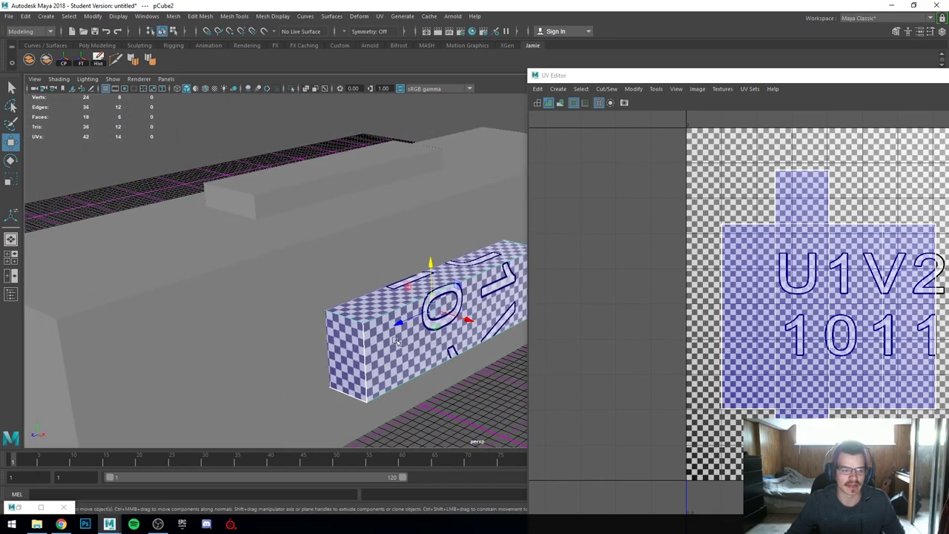
{"action": "scroll", "coordinate": [345, 326], "scroll_direction": "down", "scroll_amount": 3}
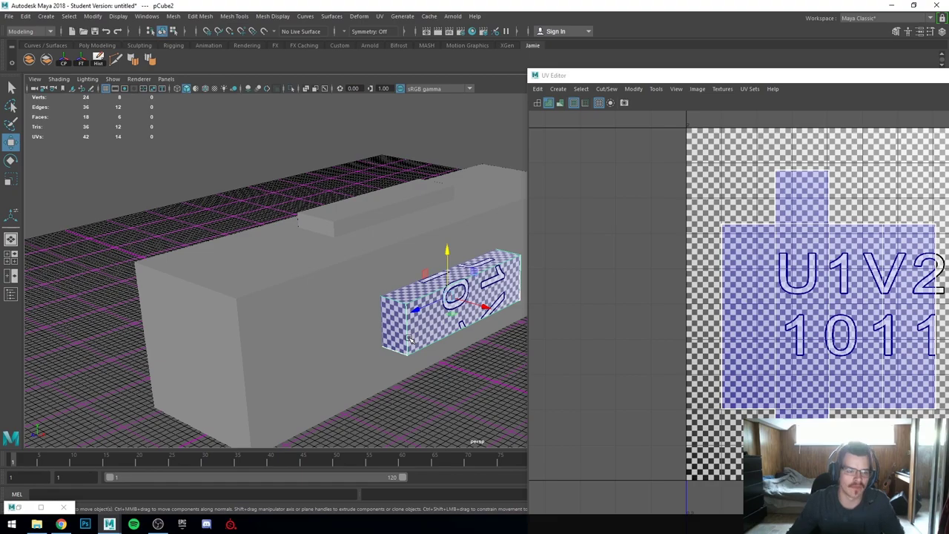
- Add the large box to the selection and compare its checker square size with that of the small side box
{"action": "scroll", "coordinate": [345, 303], "scroll_direction": "up", "scroll_amount": 3}
{"action": "scroll", "coordinate": [311, 317], "scroll_direction": "up", "scroll_amount": 4}
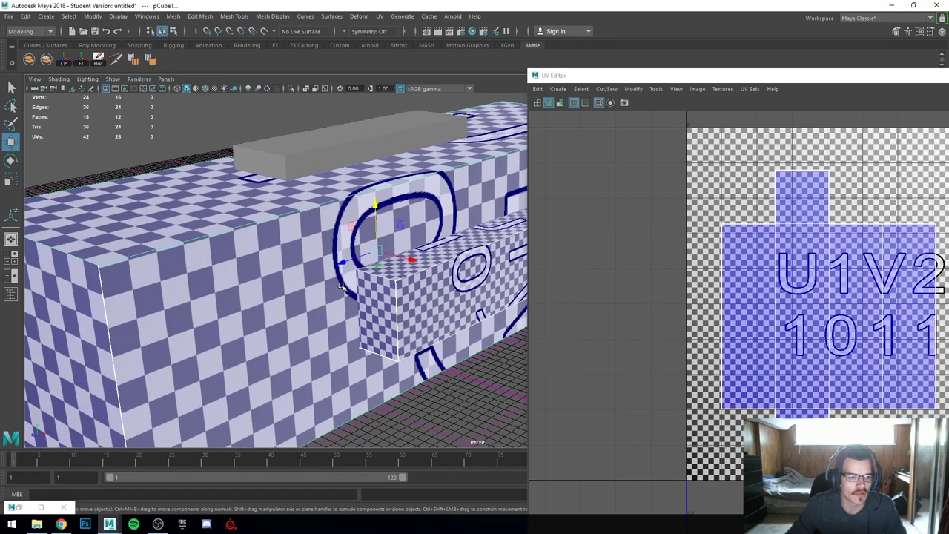
{"action": "scroll", "coordinate": [305, 317], "scroll_direction": "up", "scroll_amount": 5}
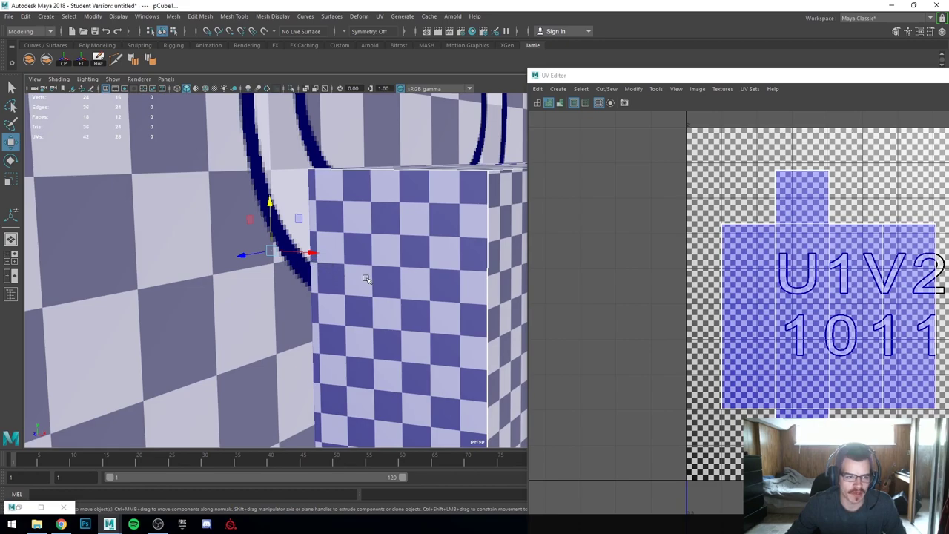
{"action": "scroll", "coordinate": [356, 328], "scroll_direction": "down", "scroll_amount": 5}
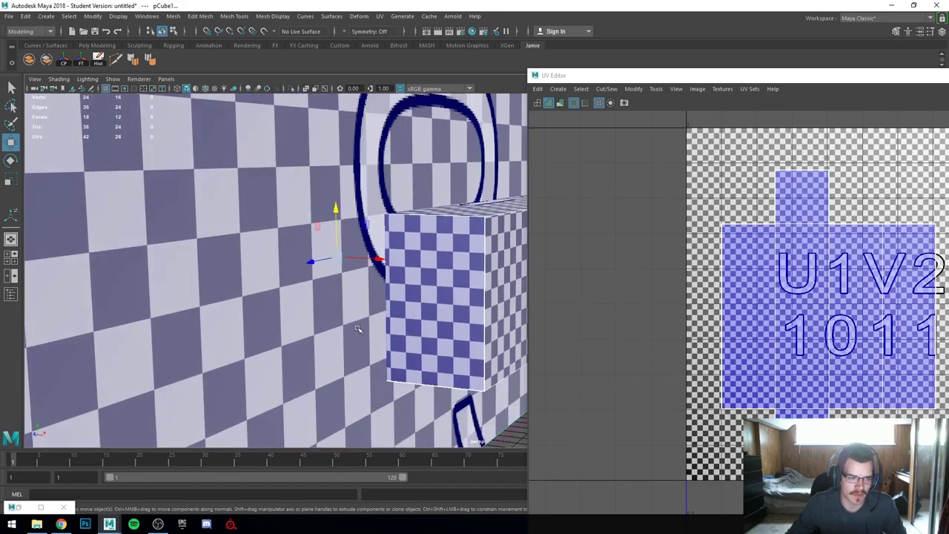
{"action": "middle_click_drag", "start_coordinate": [403, 310], "coordinate": [325, 330], "text": "alt"}
{"action": "scroll", "coordinate": [327, 331], "scroll_direction": "up", "scroll_amount": 2}
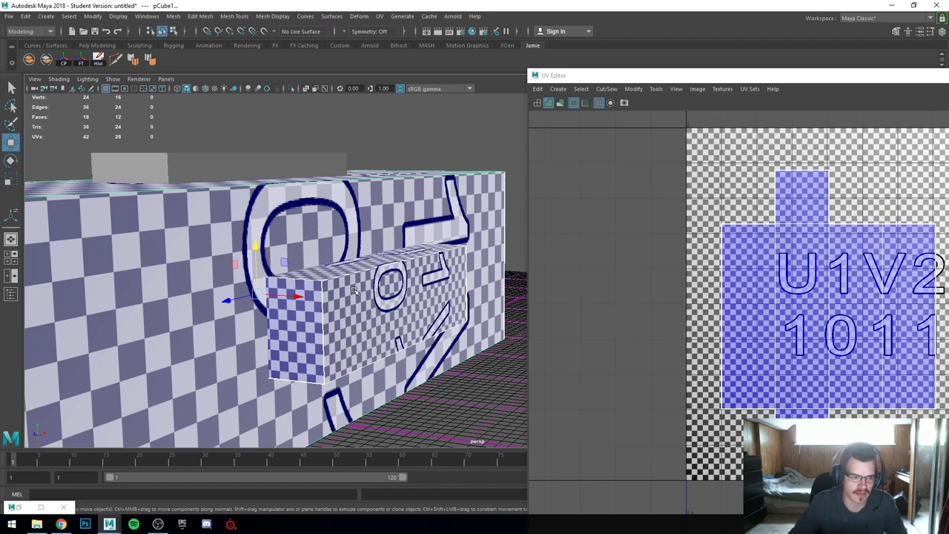
{"action": "scroll", "coordinate": [353, 290], "scroll_direction": "down", "scroll_amount": 3}
{"action": "left_click_drag", "start_coordinate": [356, 292], "coordinate": [352, 296], "text": "alt"}
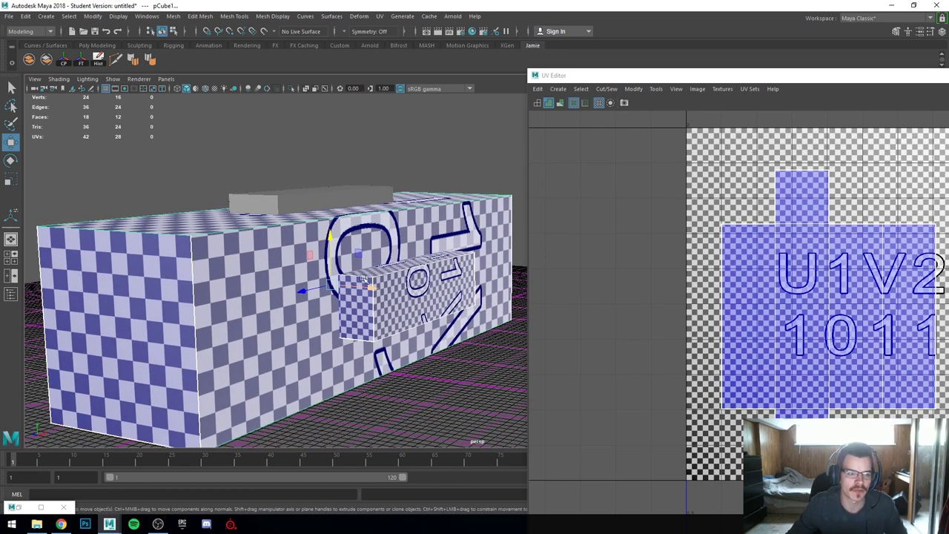
- Select the large box and the small box on top of it in turn to examine each one's checker density
{"action": "left_click", "coordinate": [234, 283]}
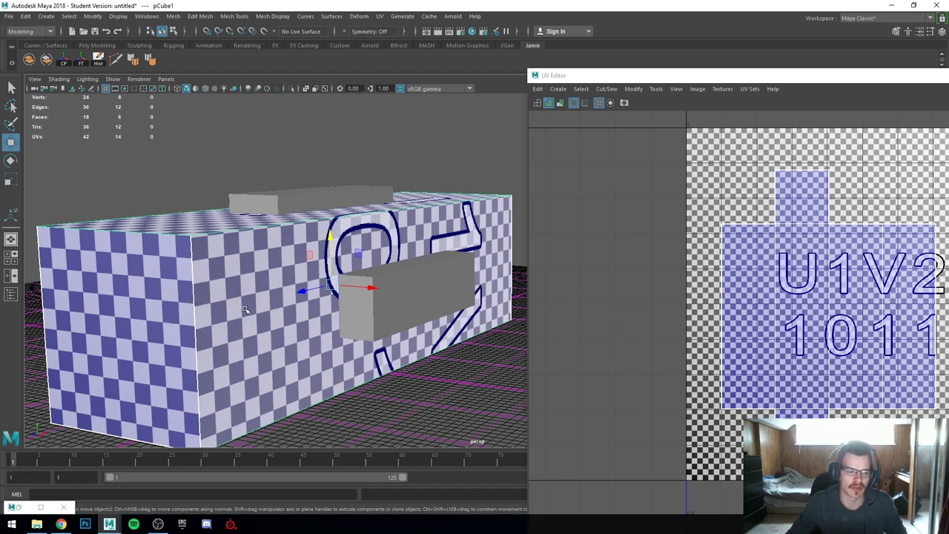
{"action": "mouse_move", "coordinate": [246, 310]}
{"action": "left_mouse_down", "text": "alt"}
{"action": "mouse_move", "coordinate": [237, 312]}
{"action": "mouse_move", "coordinate": [251, 311]}
{"action": "left_mouse_up", "text": "alt"}
{"action": "middle_click_drag", "start_coordinate": [250, 311], "coordinate": [309, 298], "text": "alt"}
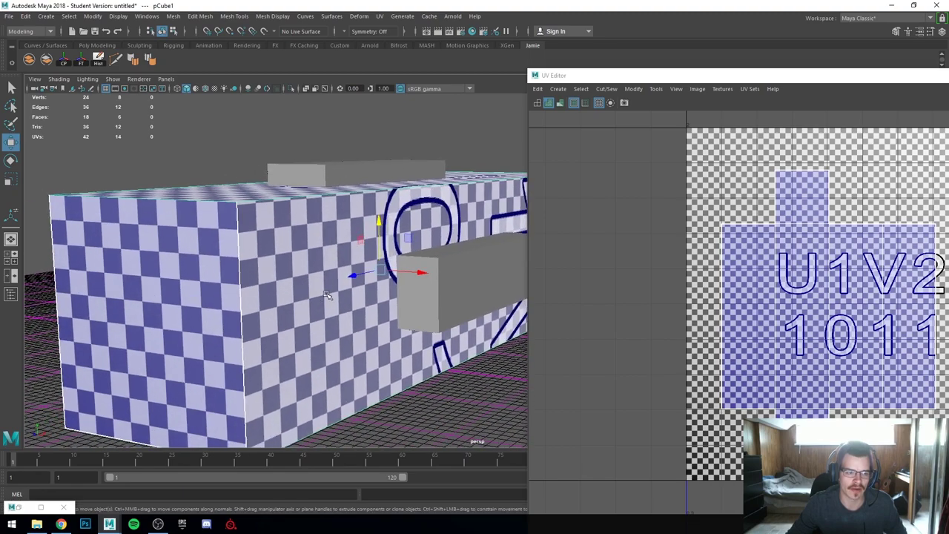
{"action": "left_click_drag", "start_coordinate": [326, 295], "coordinate": [321, 312], "text": "alt"}
{"action": "left_click", "coordinate": [321, 199]}
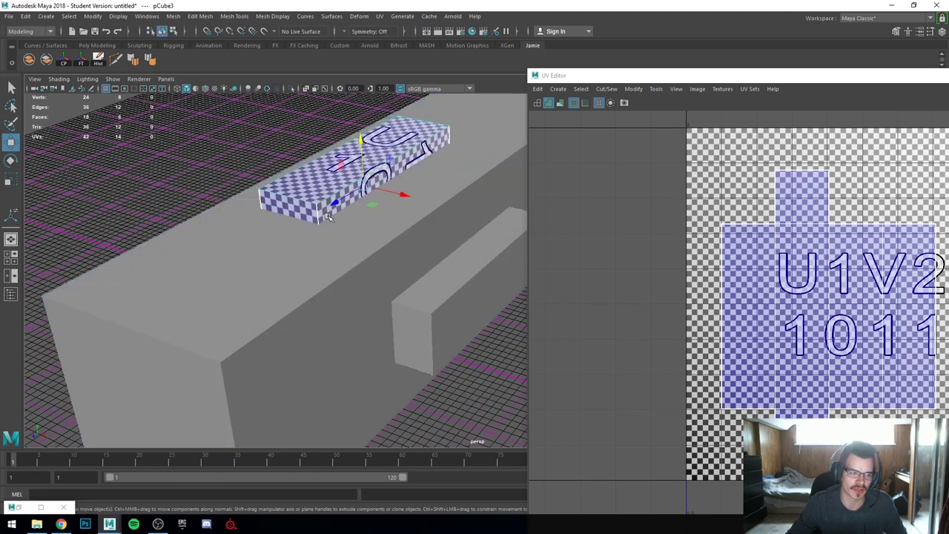
{"action": "left_click_drag", "start_coordinate": [329, 216], "coordinate": [306, 275], "text": "alt"}
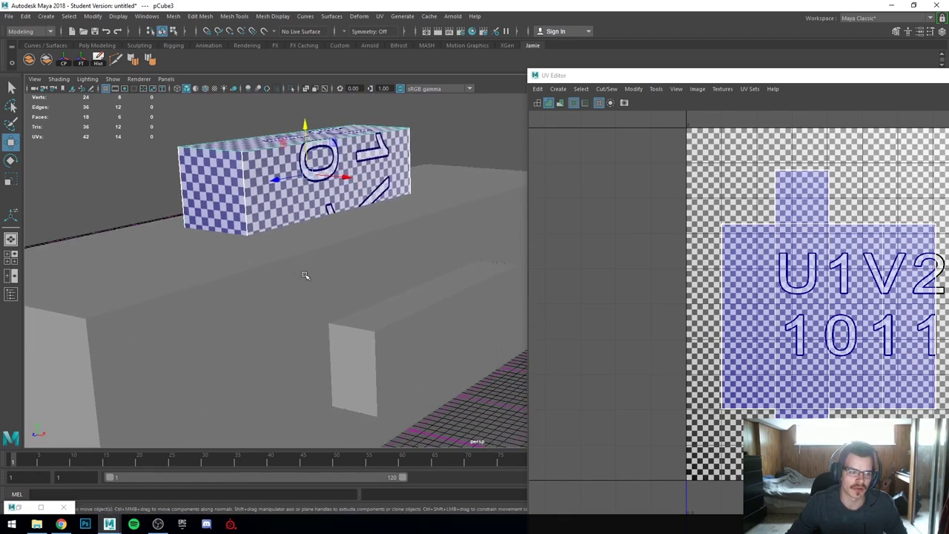
- Move the small side box outward along X, away from the large box's long side
{"action": "left_click", "coordinate": [381, 378]}
{"action": "left_click_drag", "start_coordinate": [443, 334], "coordinate": [477, 356]}
{"action": "left_click_drag", "start_coordinate": [329, 360], "coordinate": [341, 337], "text": "alt"}
{"action": "right_click_drag", "start_coordinate": [341, 336], "coordinate": [305, 330], "text": "alt"}
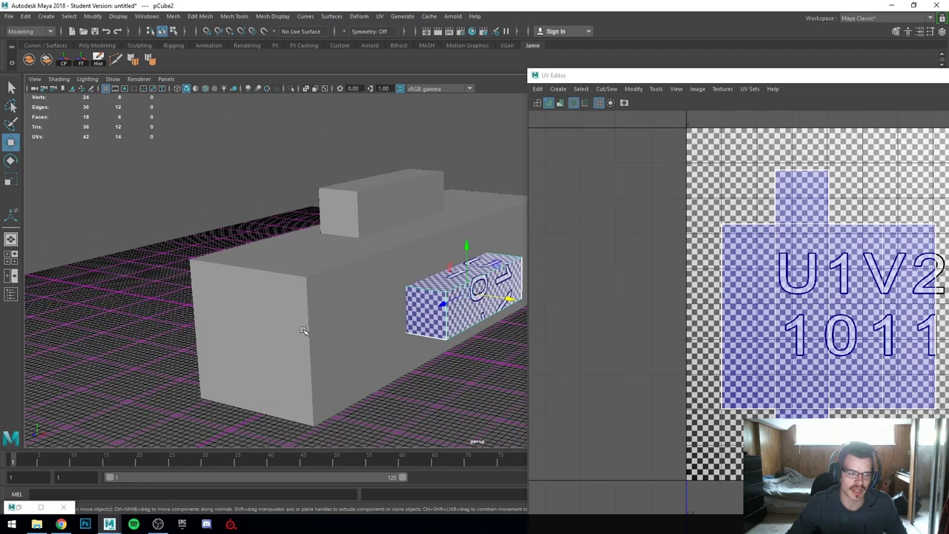
- Select all three boxes together and compare the checker scale across them
{"action": "left_click", "coordinate": [304, 330], "text": "shift"}
{"action": "left_click", "coordinate": [334, 212], "text": "shift"}
{"action": "right_click_drag", "start_coordinate": [335, 214], "coordinate": [366, 264], "text": "alt"}
{"action": "scroll", "coordinate": [364, 265], "scroll_direction": "up", "scroll_amount": 2}
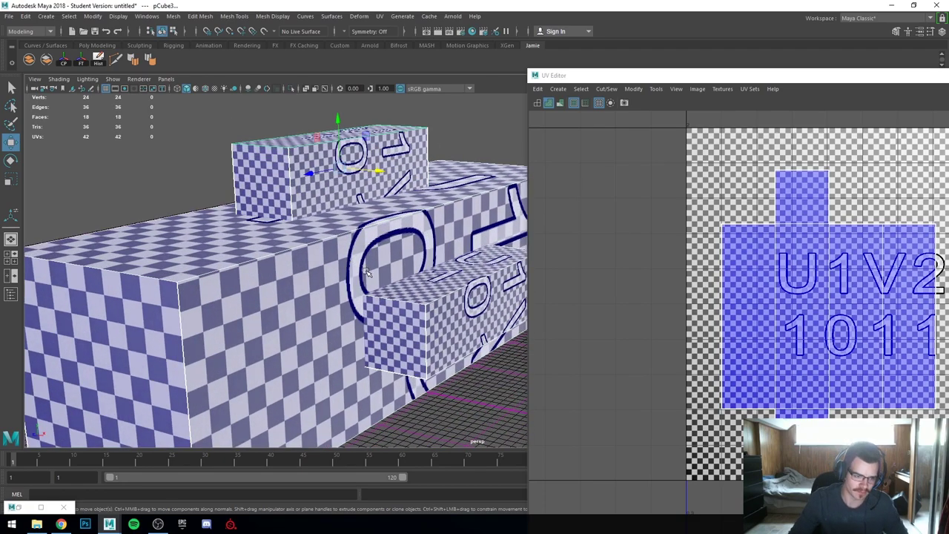
{"action": "scroll", "coordinate": [454, 296], "scroll_direction": "up", "scroll_amount": 2}
- Delete the small box on top of the large box
{"action": "left_click", "coordinate": [461, 341]}
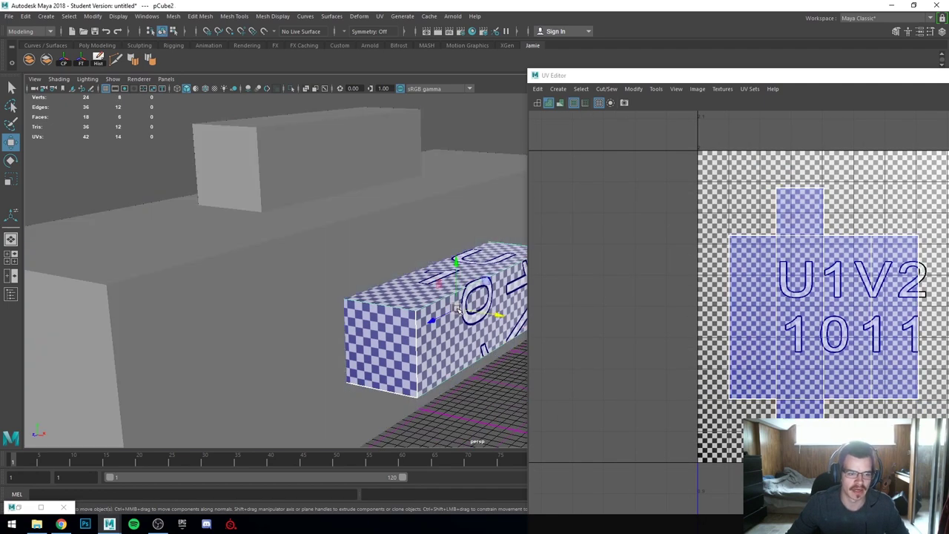
{"action": "middle_click_drag", "start_coordinate": [450, 355], "coordinate": [411, 329], "text": "alt"}
{"action": "left_click", "coordinate": [242, 142]}
{"action": "key", "text": "Delete"}
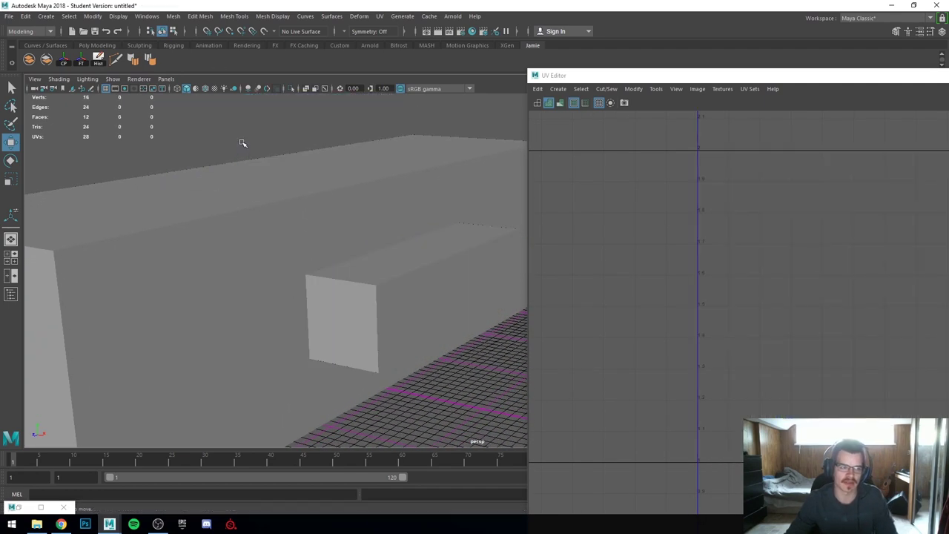
- Select the two remaining boxes together and view their checker patterns side by side
{"action": "left_click", "coordinate": [292, 284]}
{"action": "left_click", "coordinate": [361, 312], "text": "shift"}
{"action": "scroll", "coordinate": [302, 314], "scroll_direction": "down", "scroll_amount": 1}
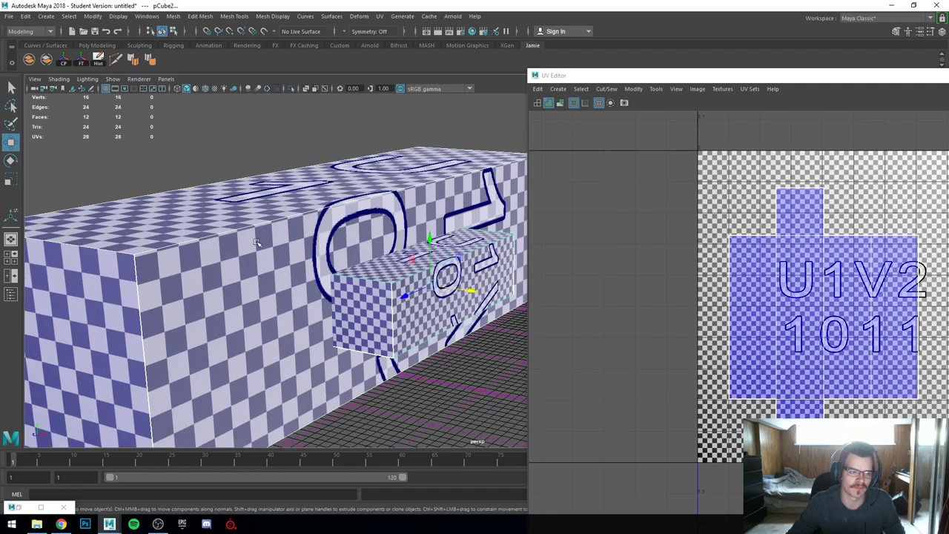
- Turn on wireframe on shaded in the viewport and select the large and small boxes together to display their overlapping UVs
{"action": "left_click", "coordinate": [216, 124]}
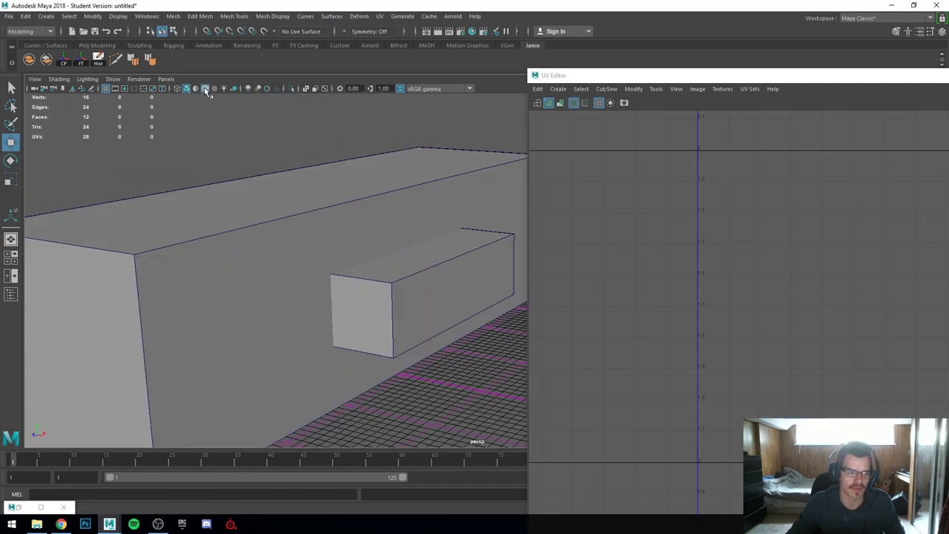
{"action": "left_click_drag", "start_coordinate": [413, 288], "coordinate": [323, 312], "text": "alt"}
{"action": "left_click", "coordinate": [323, 312]}
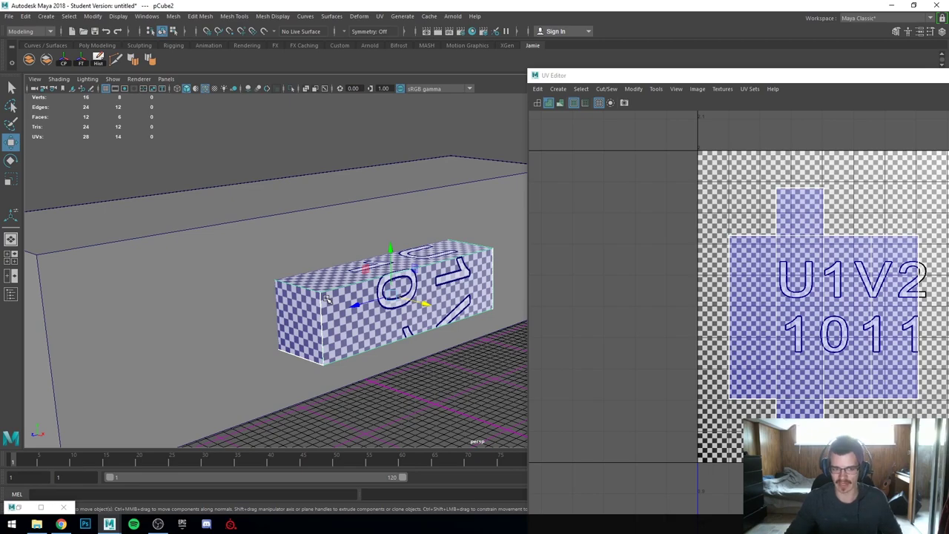
{"action": "scroll", "coordinate": [338, 292], "scroll_direction": "up", "scroll_amount": 1}
{"action": "left_click_drag", "start_coordinate": [241, 278], "coordinate": [261, 272], "text": "alt"}
{"action": "left_click", "coordinate": [263, 270], "text": "shift"}
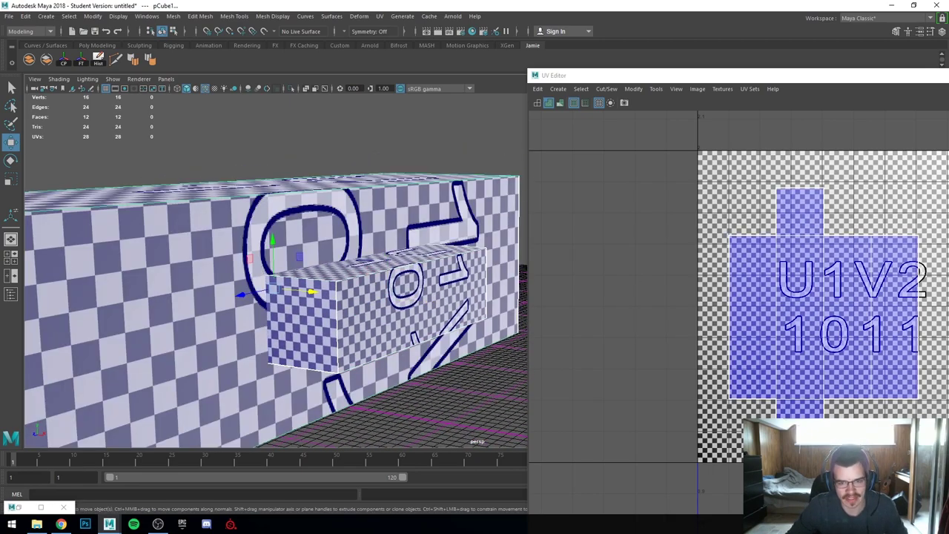
{"action": "left_click", "coordinate": [219, 245]}
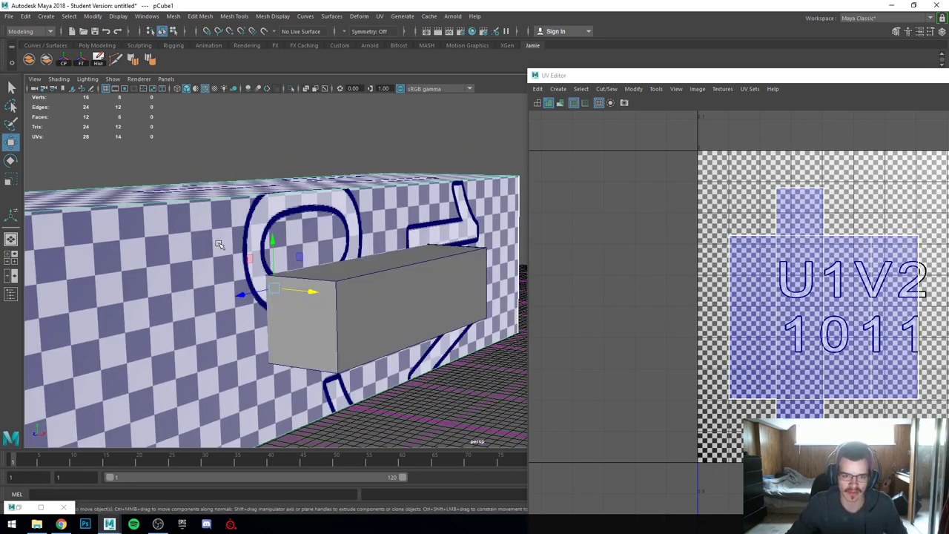
{"action": "left_click", "coordinate": [367, 296], "text": "shift"}
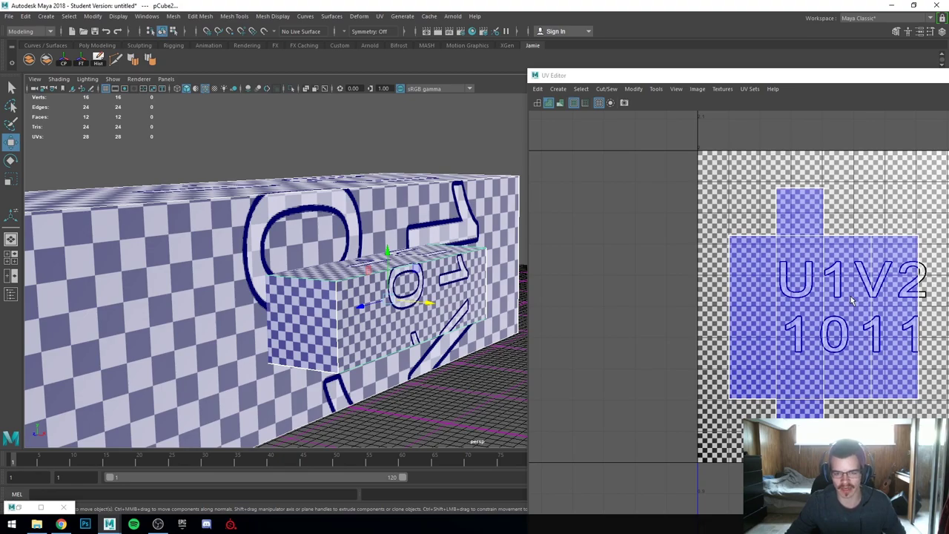
- Examine the texture lettering on the tops and sides of both boxes from above
{"action": "left_click_drag", "start_coordinate": [169, 259], "coordinate": [335, 304], "text": "alt"}
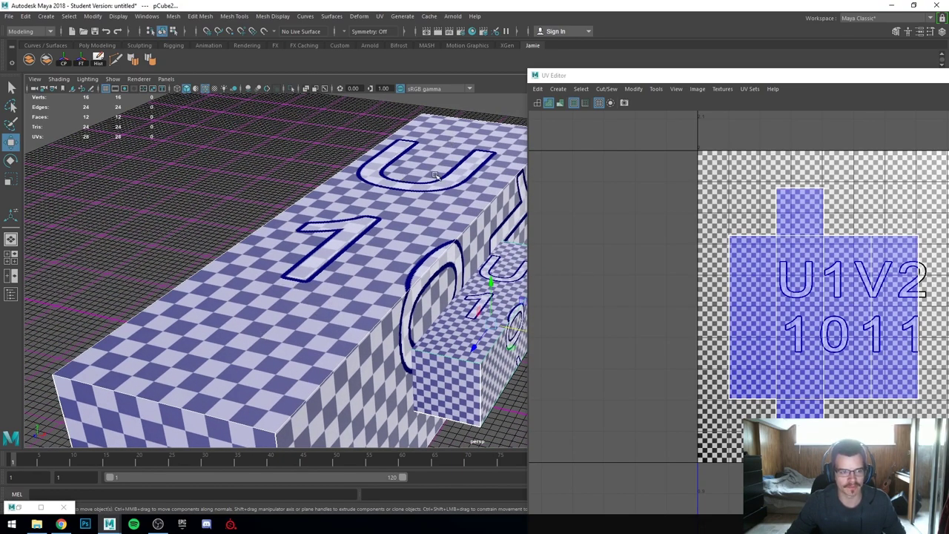
{"action": "left_click_drag", "start_coordinate": [382, 194], "coordinate": [300, 230], "text": "alt"}
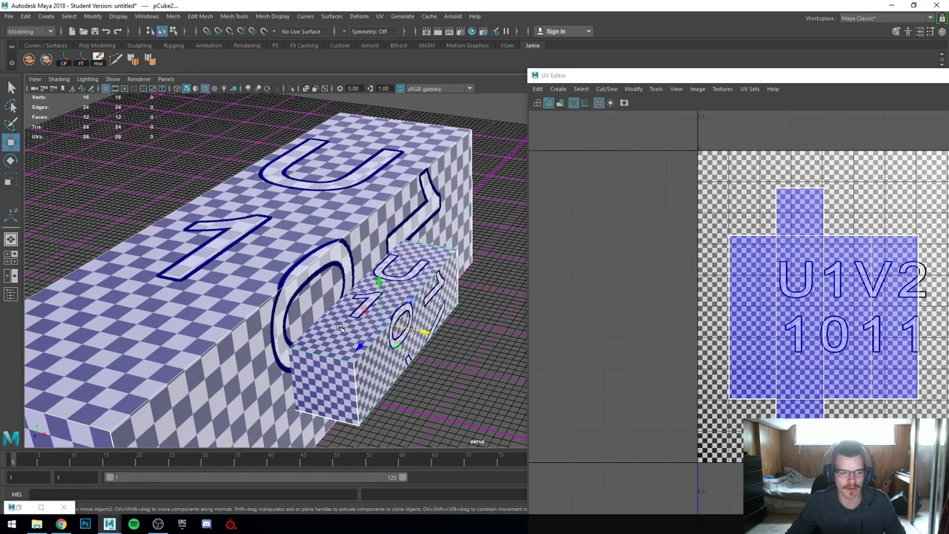
{"action": "left_click_drag", "start_coordinate": [412, 292], "coordinate": [423, 264], "text": "alt"}
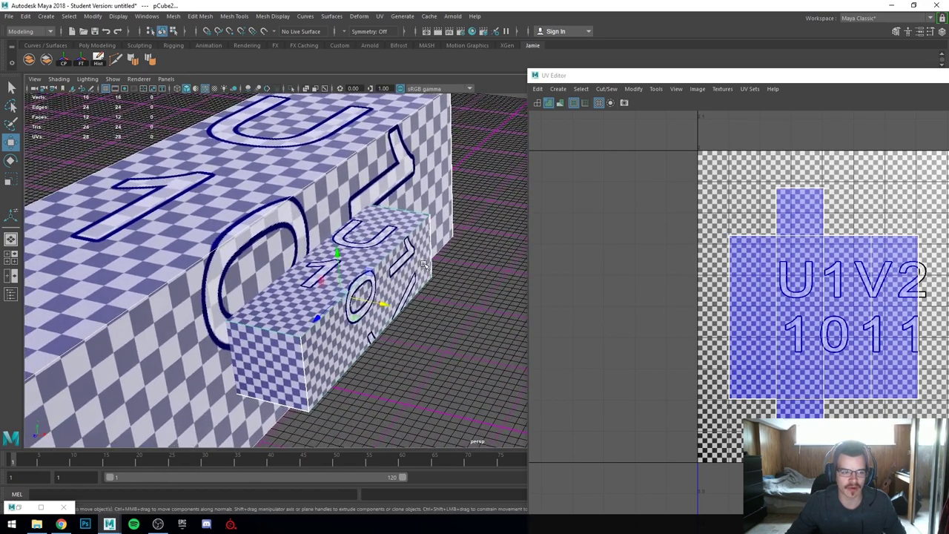
- Enable UV shell selection and pick the large box's shell and the small box's shell in turn to tell them apart
{"action": "right_click_drag", "start_coordinate": [756, 299], "coordinate": [734, 281]}
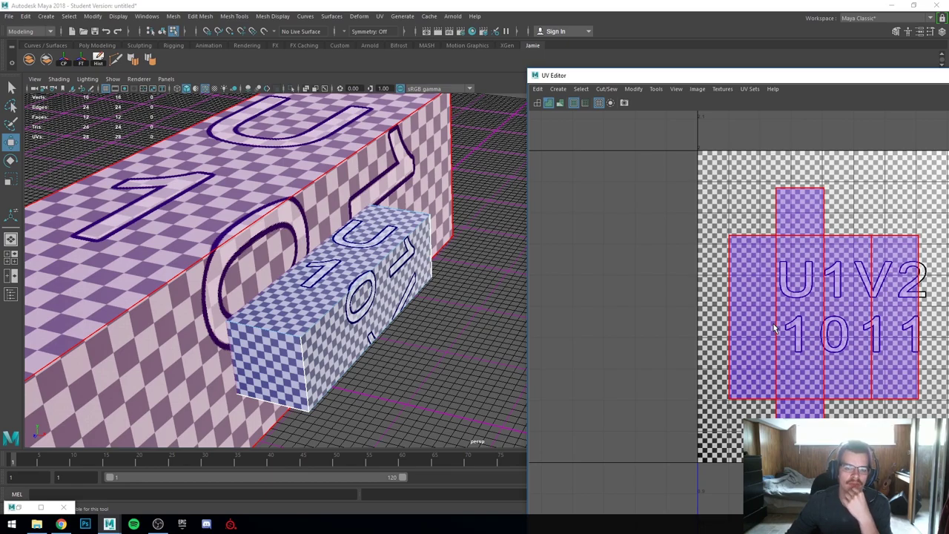
{"action": "left_click", "coordinate": [785, 325]}
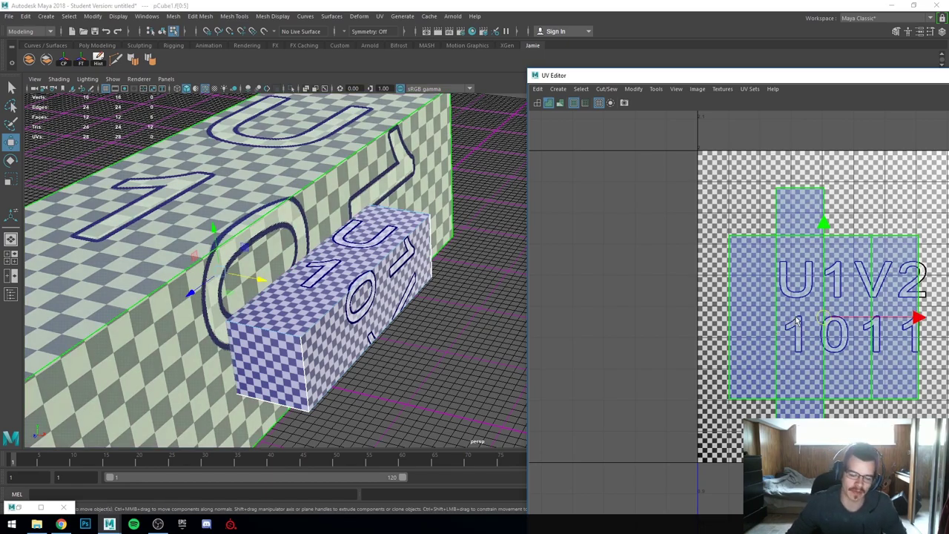
{"action": "scroll", "coordinate": [365, 284], "scroll_direction": "down", "scroll_amount": 2}
{"action": "middle_click_drag", "start_coordinate": [445, 293], "coordinate": [374, 285], "text": "alt"}
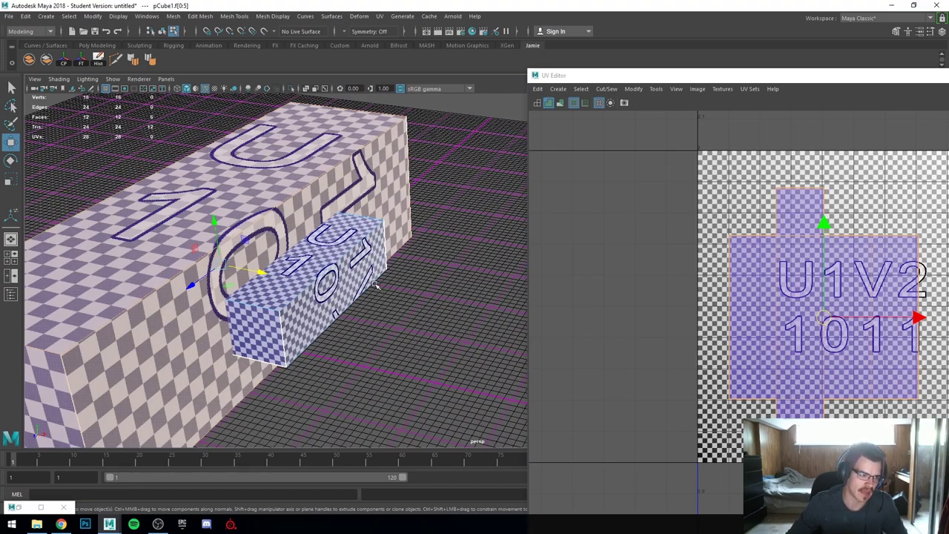
{"action": "key", "text": "f"}
{"action": "left_click_drag", "start_coordinate": [178, 318], "coordinate": [322, 329], "text": "alt"}
{"action": "left_click", "coordinate": [355, 319]}
{"action": "left_click", "coordinate": [310, 328]}
{"action": "right_click_drag", "start_coordinate": [815, 293], "coordinate": [761, 279], "text": "alt"}
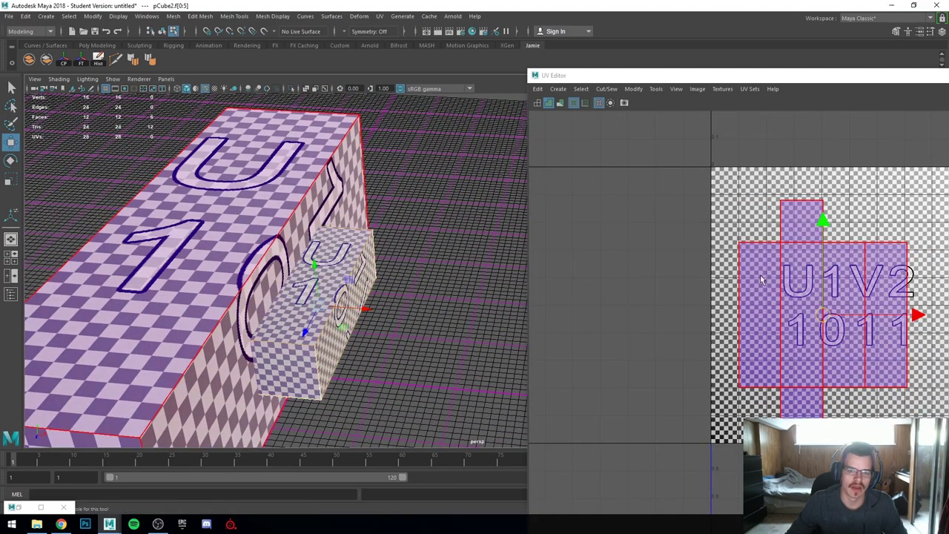
{"action": "mouse_move", "coordinate": [378, 351]}
{"action": "left_mouse_down", "text": "alt"}
{"action": "mouse_move", "coordinate": [331, 333]}
{"action": "mouse_move", "coordinate": [387, 349]}
{"action": "left_mouse_up", "text": "alt"}
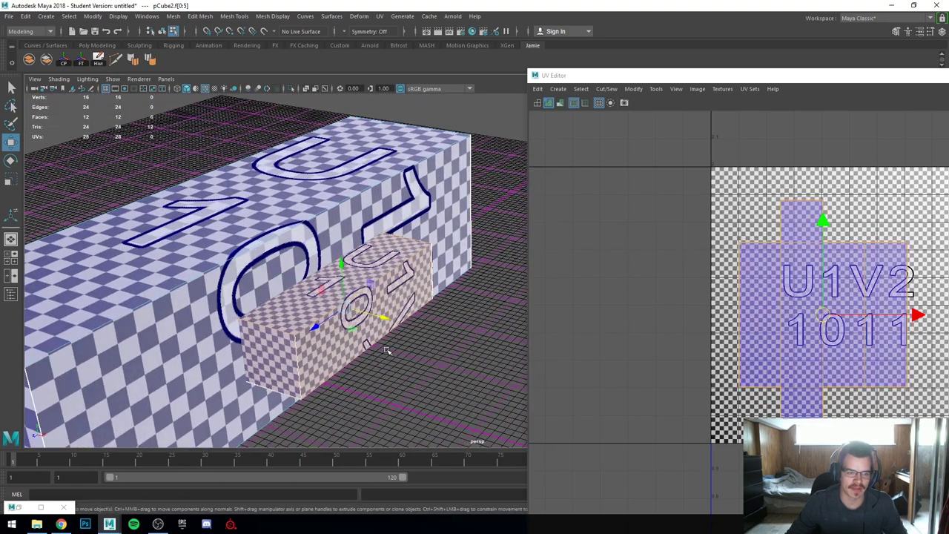
- Move the large box's UV shell up and left, off the small box's shell and mostly outside the 0-1 tile
{"action": "middle_click_drag", "start_coordinate": [753, 331], "coordinate": [700, 319], "text": "alt"}
{"action": "right_click_drag", "start_coordinate": [750, 286], "coordinate": [704, 266]}
{"action": "left_click", "coordinate": [774, 297]}
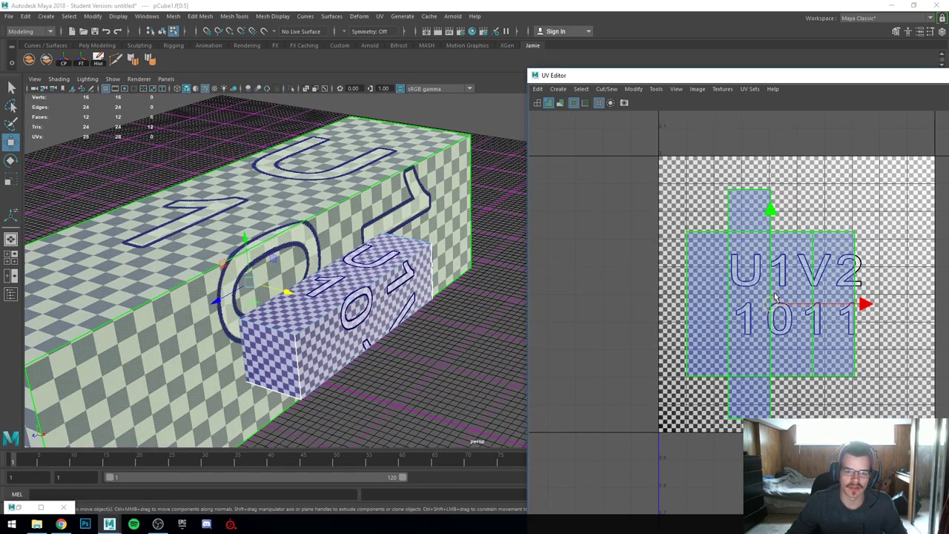
{"action": "left_click", "coordinate": [769, 304]}
{"action": "left_click_drag", "start_coordinate": [769, 304], "coordinate": [592, 217]}
- Examine the separated UV shells and the surrounding UV tiles in the UV Editor
{"action": "scroll", "coordinate": [684, 271], "scroll_direction": "down", "scroll_amount": 4}
{"action": "middle_click_drag", "start_coordinate": [686, 271], "coordinate": [697, 203], "text": "alt"}
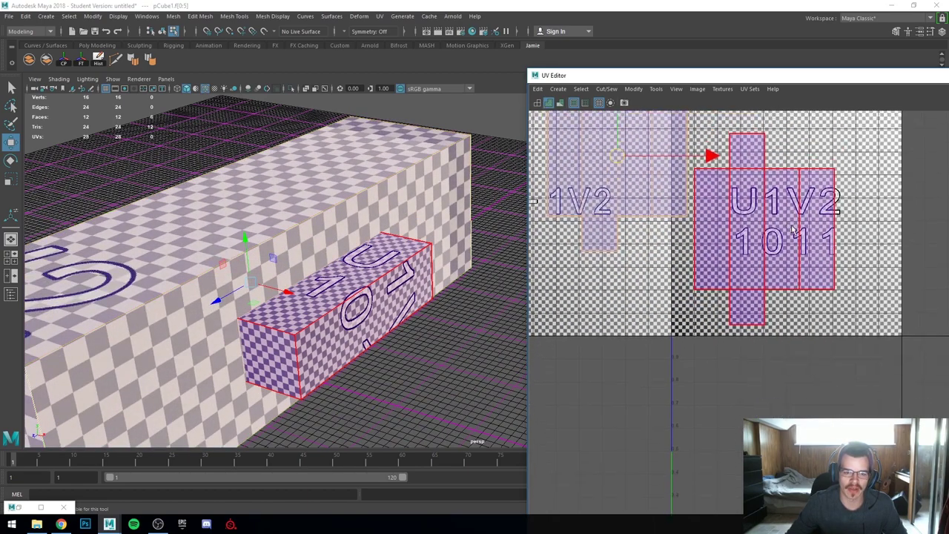
{"action": "scroll", "coordinate": [748, 410], "scroll_direction": "down", "scroll_amount": 4}
{"action": "middle_click_drag", "start_coordinate": [749, 514], "coordinate": [733, 412], "text": "alt"}
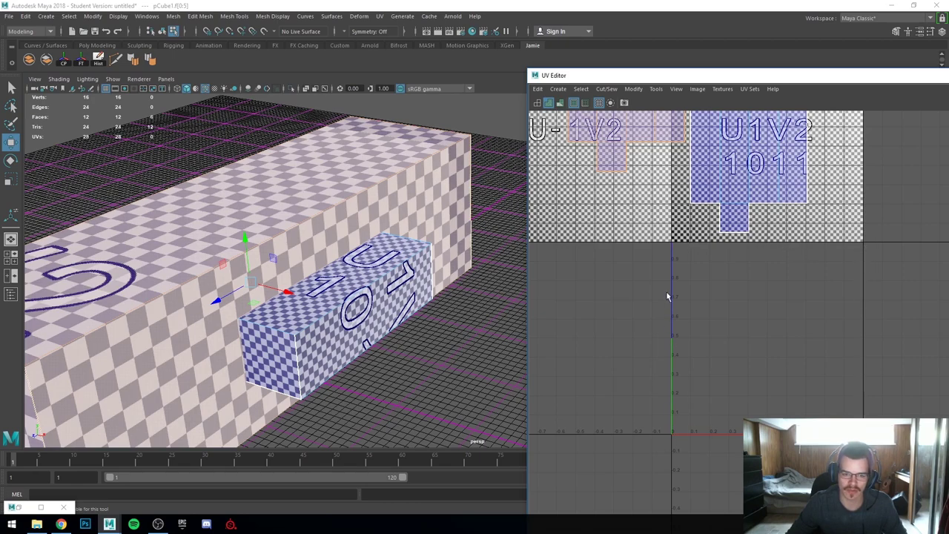
{"action": "scroll", "coordinate": [762, 252], "scroll_direction": "down", "scroll_amount": 6}
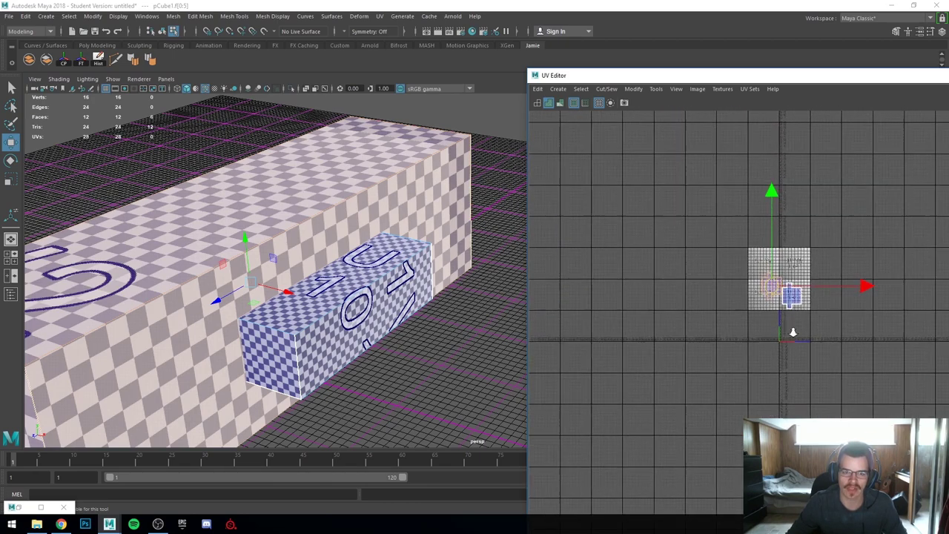
{"action": "scroll", "coordinate": [818, 360], "scroll_direction": "up", "scroll_amount": 5}
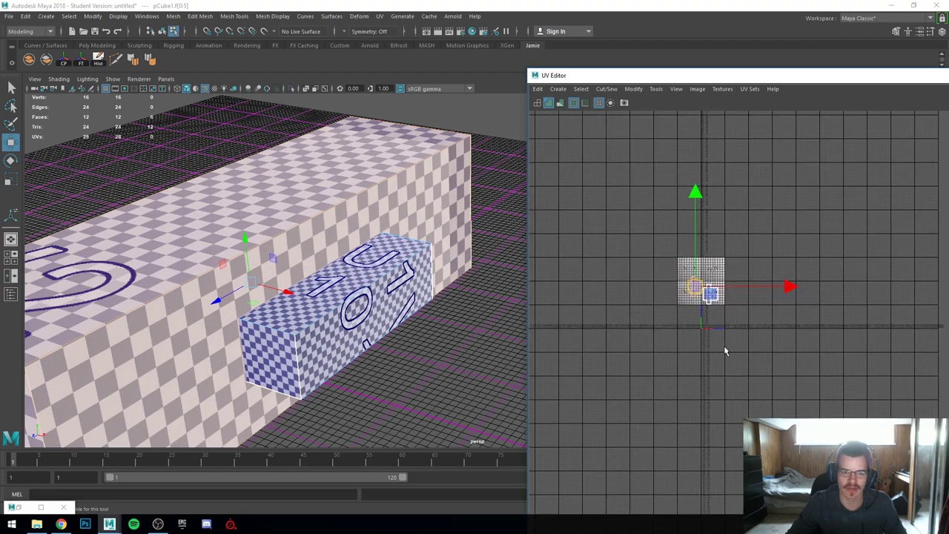
{"action": "scroll", "coordinate": [820, 435], "scroll_direction": "up", "scroll_amount": 4}
{"action": "middle_click_drag", "start_coordinate": [717, 315], "coordinate": [823, 392], "text": "alt"}
{"action": "scroll", "coordinate": [821, 391], "scroll_direction": "up", "scroll_amount": 3}
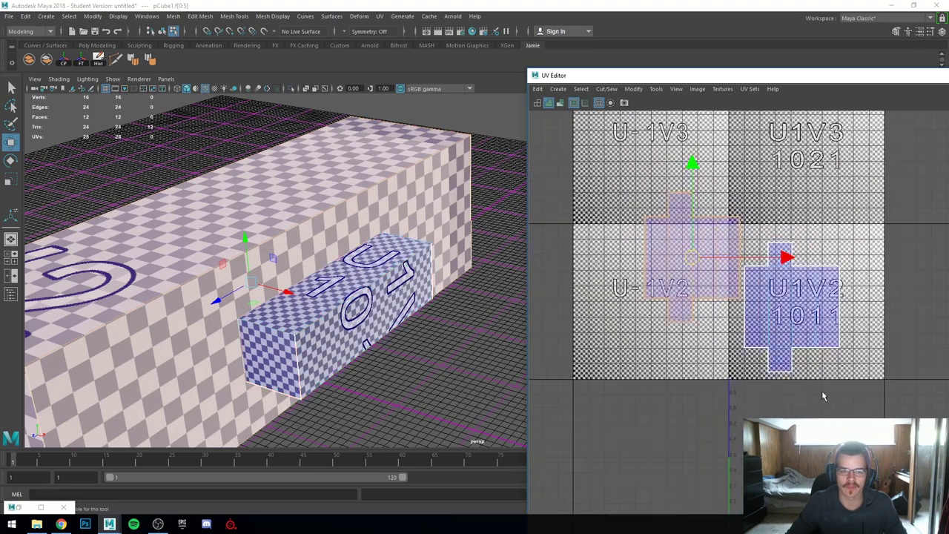
- Select the UV shells of both boxes and move them together to the right across the grid
{"action": "left_click", "coordinate": [757, 306]}
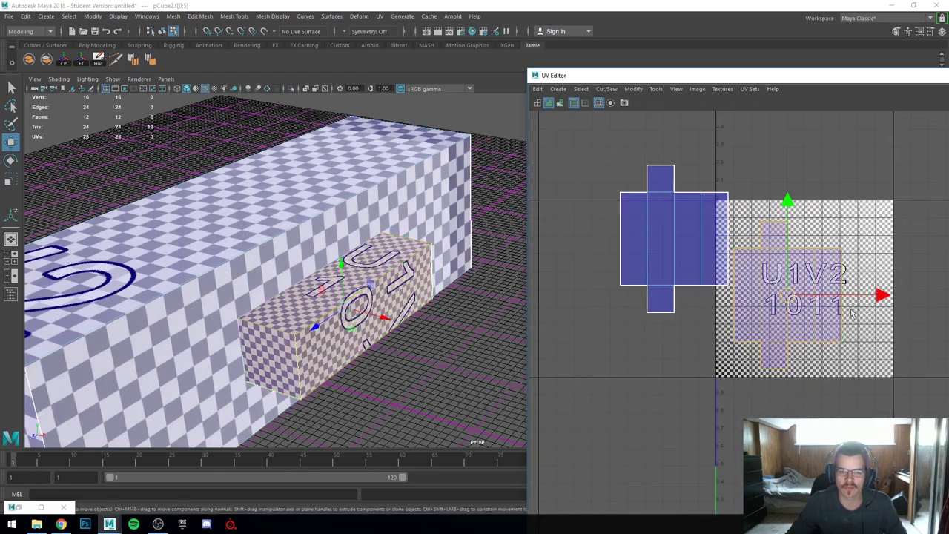
{"action": "left_click", "coordinate": [694, 256]}
{"action": "scroll", "coordinate": [776, 283], "scroll_direction": "up", "scroll_amount": 2}
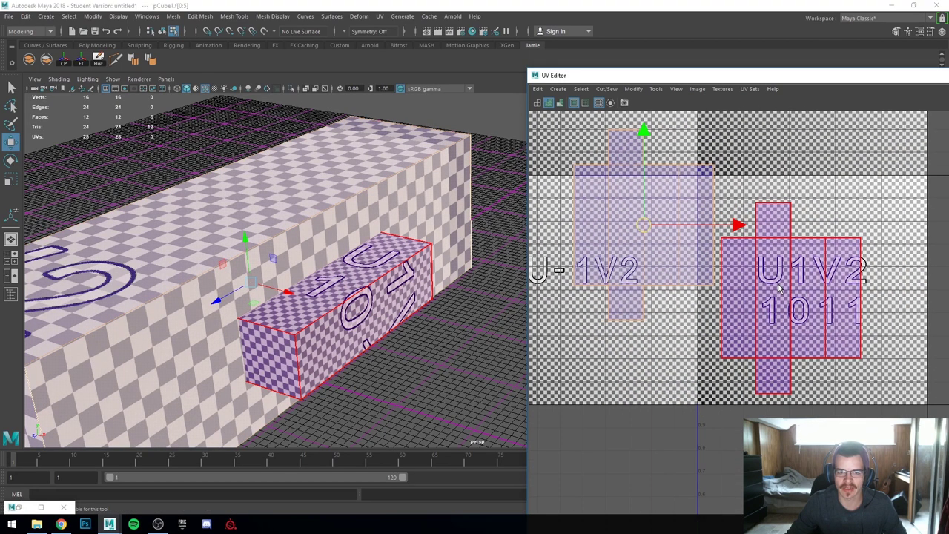
{"action": "left_click", "coordinate": [775, 284], "text": "shift"}
{"action": "left_click_drag", "start_coordinate": [710, 263], "coordinate": [792, 269]}
{"action": "scroll", "coordinate": [780, 293], "scroll_direction": "down", "scroll_amount": 3}
{"action": "key", "text": "ctrl+z"}
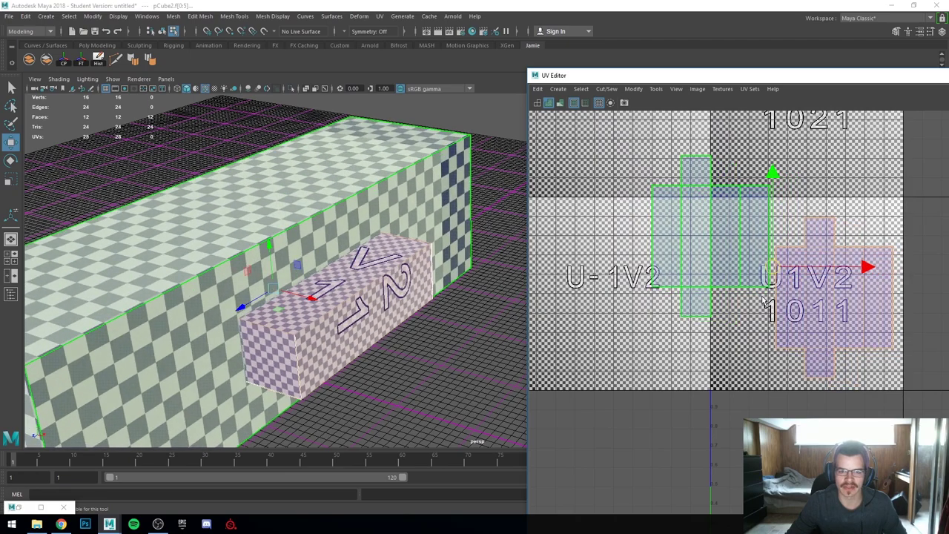
- Select the small box's UV shell and scale it down so its checkers approach the large box's checker size
{"action": "left_click", "coordinate": [759, 305]}
{"action": "left_click", "coordinate": [756, 265]}
{"action": "left_click", "coordinate": [809, 317]}
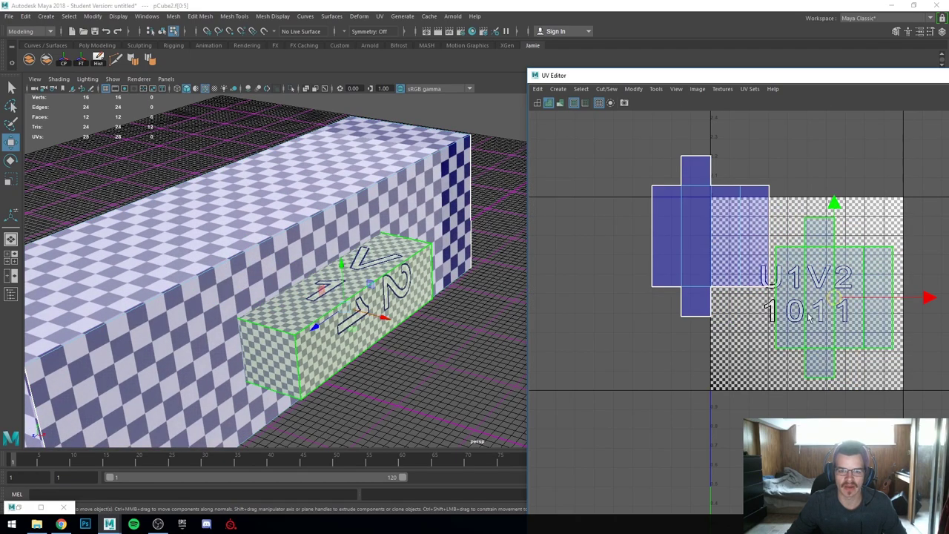
{"action": "scroll", "coordinate": [771, 319], "scroll_direction": "up", "scroll_amount": 1}
{"action": "scroll", "coordinate": [421, 317], "scroll_direction": "up", "scroll_amount": 3}
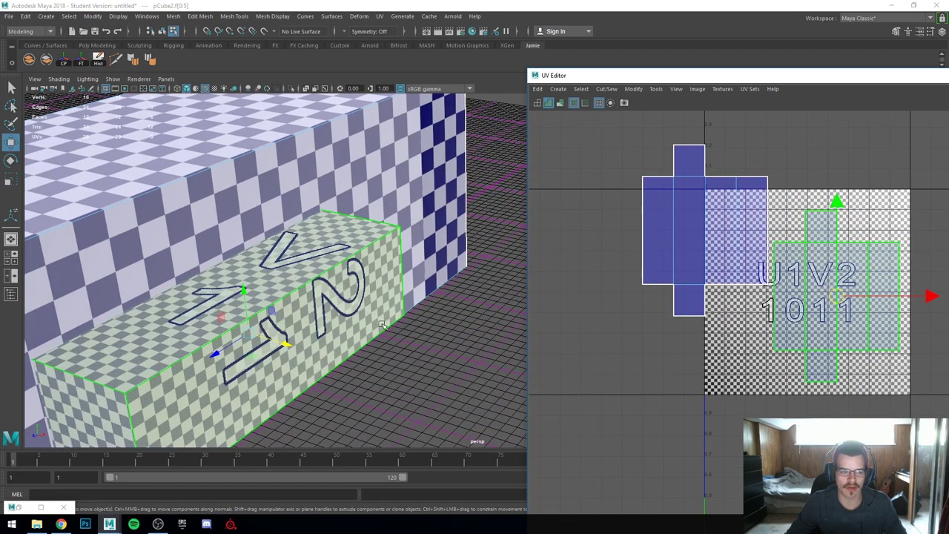
{"action": "middle_click_drag", "start_coordinate": [286, 337], "coordinate": [457, 312], "text": "alt"}
{"action": "scroll", "coordinate": [555, 300], "scroll_direction": "up", "scroll_amount": 2}
{"action": "scroll", "coordinate": [333, 351], "scroll_direction": "up", "scroll_amount": 5}
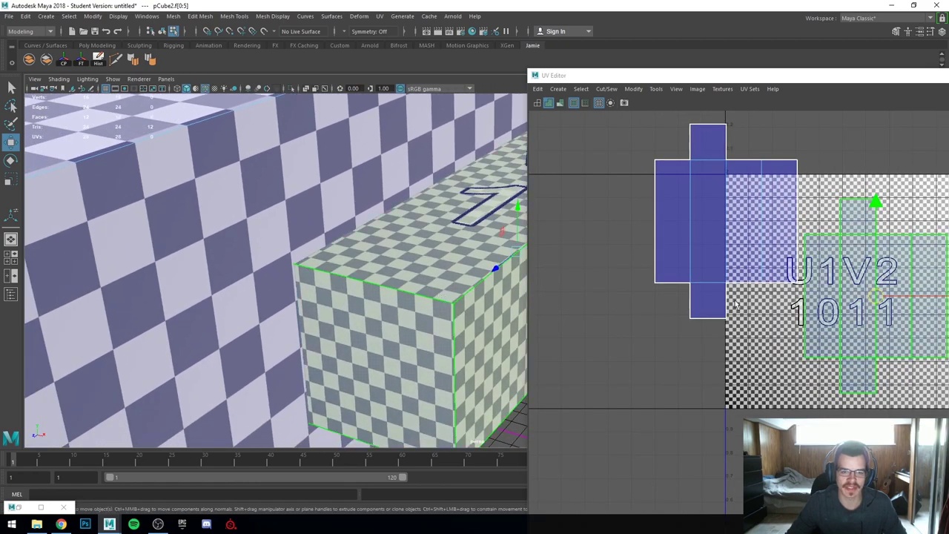
{"action": "left_click_drag", "start_coordinate": [875, 296], "coordinate": [816, 311]}
- Fine-tune the scale of the small box's UV shell, comparing its checkers closely with those on the large box
{"action": "scroll", "coordinate": [433, 333], "scroll_direction": "up", "scroll_amount": 6}
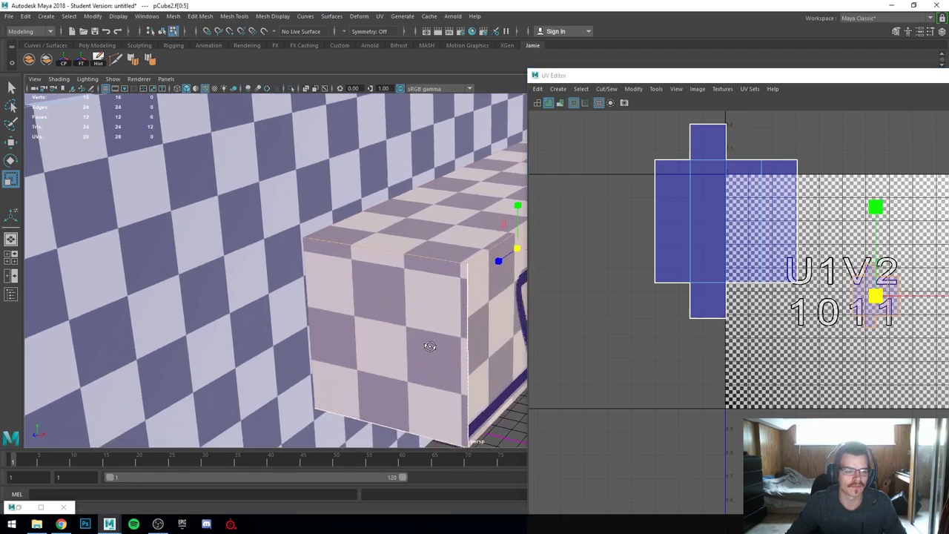
{"action": "middle_click_drag", "start_coordinate": [420, 305], "coordinate": [487, 299], "text": "alt"}
{"action": "scroll", "coordinate": [445, 294], "scroll_direction": "up", "scroll_amount": 4}
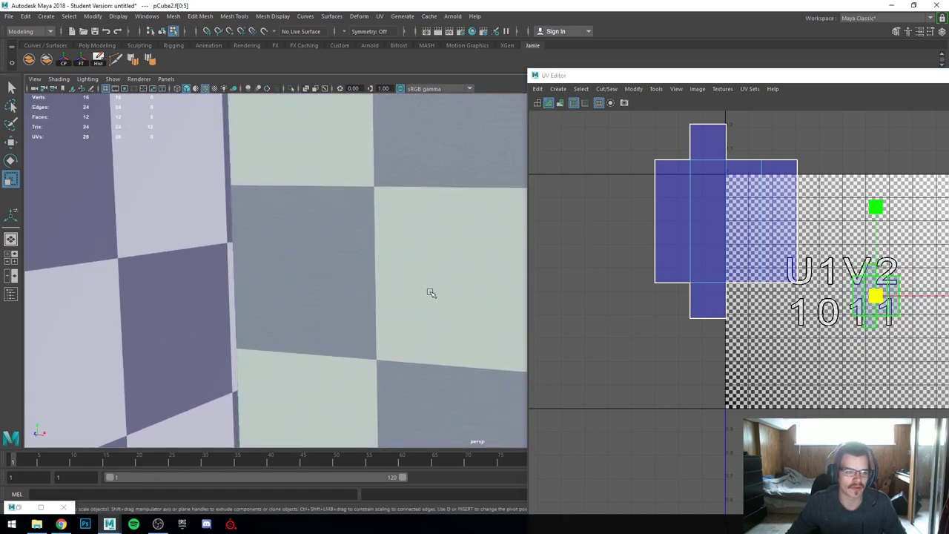
{"action": "left_click_drag", "start_coordinate": [875, 296], "coordinate": [884, 299]}
{"action": "middle_click_drag", "start_coordinate": [883, 297], "coordinate": [883, 297]}
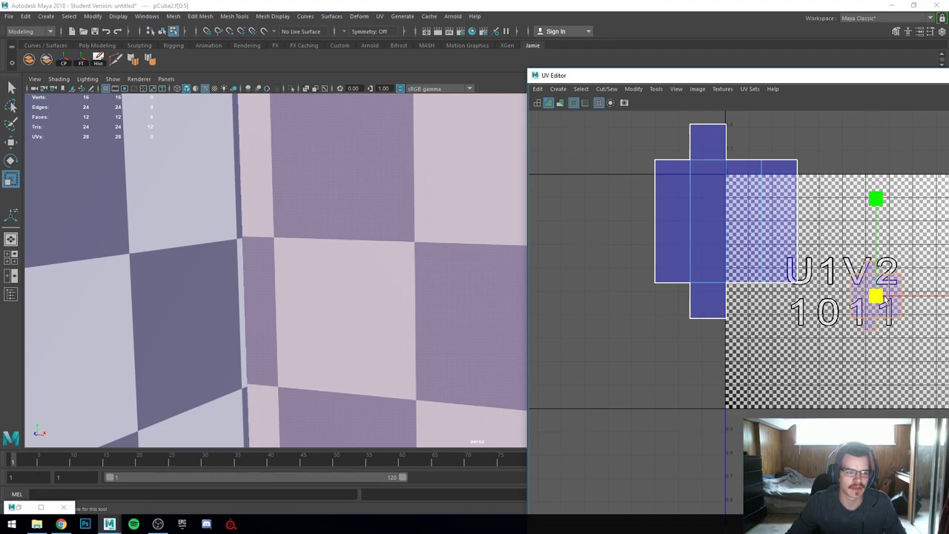
{"action": "scroll", "coordinate": [327, 292], "scroll_direction": "down", "scroll_amount": 6}
{"action": "mouse_move", "coordinate": [413, 284]}
{"action": "left_mouse_down", "text": "alt"}
{"action": "mouse_move", "coordinate": [319, 293]}
{"action": "mouse_move", "coordinate": [461, 300]}
{"action": "mouse_move", "coordinate": [413, 298]}
{"action": "left_mouse_up", "text": "alt"}
{"action": "scroll", "coordinate": [427, 290], "scroll_direction": "down", "scroll_amount": 4}
{"action": "scroll", "coordinate": [461, 299], "scroll_direction": "down", "scroll_amount": 5}
- Move the large box's UV shell back inside the 0-1 tile, along the tile's left side
{"action": "right_click", "coordinate": [866, 293]}
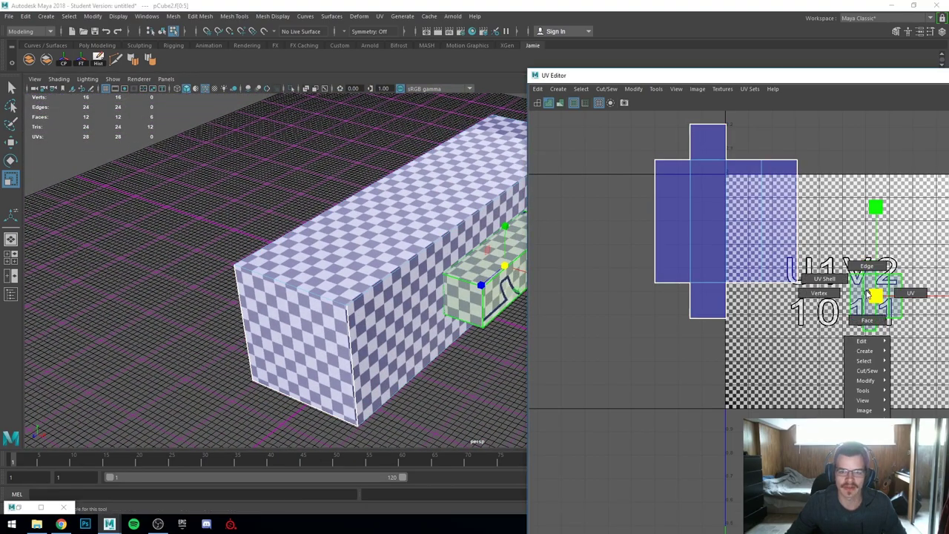
{"action": "right_click_drag", "start_coordinate": [867, 293], "coordinate": [824, 279]}
{"action": "scroll", "coordinate": [802, 228], "scroll_direction": "down", "scroll_amount": 1}
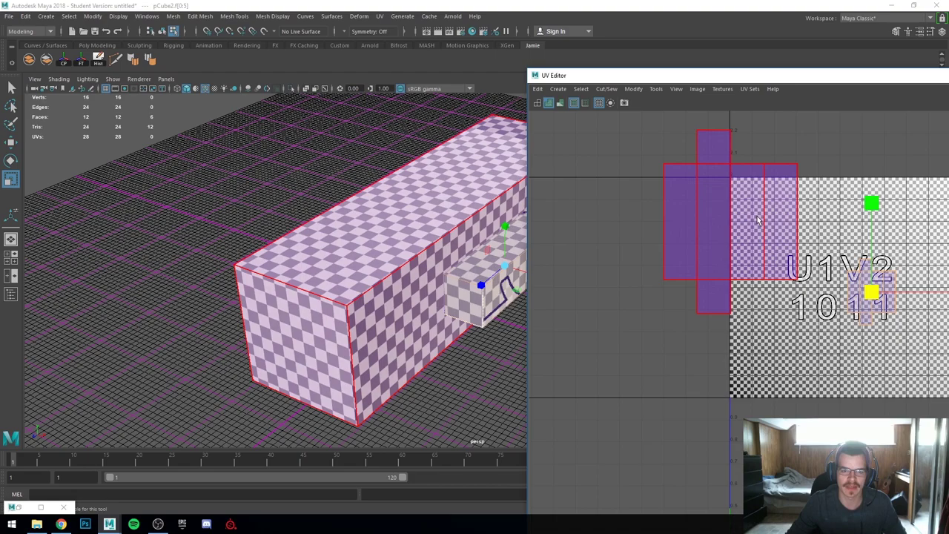
{"action": "left_click", "coordinate": [758, 221]}
{"action": "middle_click_drag", "start_coordinate": [757, 220], "coordinate": [652, 220], "text": "alt"}
{"action": "key", "text": "w"}
{"action": "left_click_drag", "start_coordinate": [628, 222], "coordinate": [702, 278]}
- Move the small box's UV shell to the upper right of the 0-1 tile, clear of the large shell
{"action": "left_click", "coordinate": [767, 291]}
{"action": "left_click_drag", "start_coordinate": [768, 290], "coordinate": [808, 227]}
{"action": "left_click", "coordinate": [800, 311]}
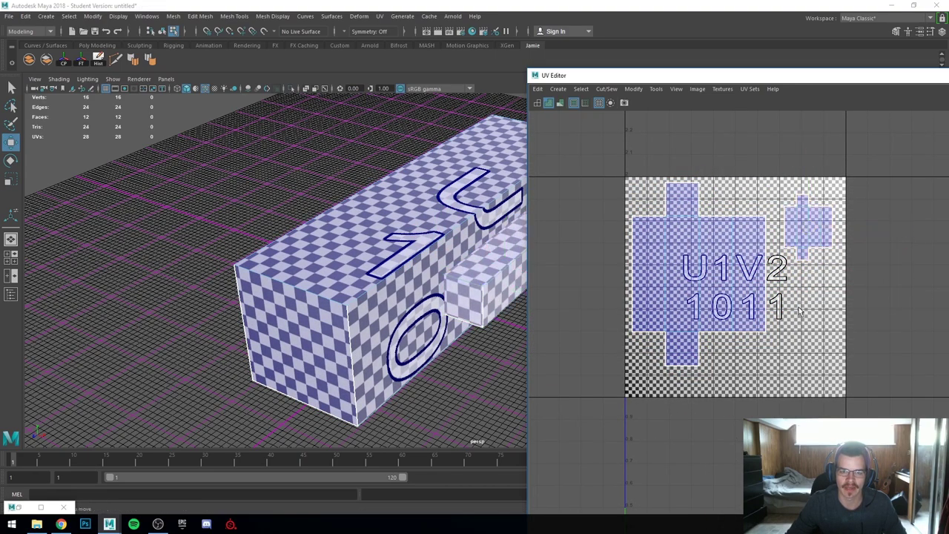
- Return to object selection, select the large and small boxes, and combine them into one mesh
{"action": "left_click_drag", "start_coordinate": [485, 286], "coordinate": [426, 238], "text": "alt"}
{"action": "right_click_drag", "start_coordinate": [426, 238], "coordinate": [427, 208]}
{"action": "scroll", "coordinate": [449, 296], "scroll_direction": "down", "scroll_amount": 2}
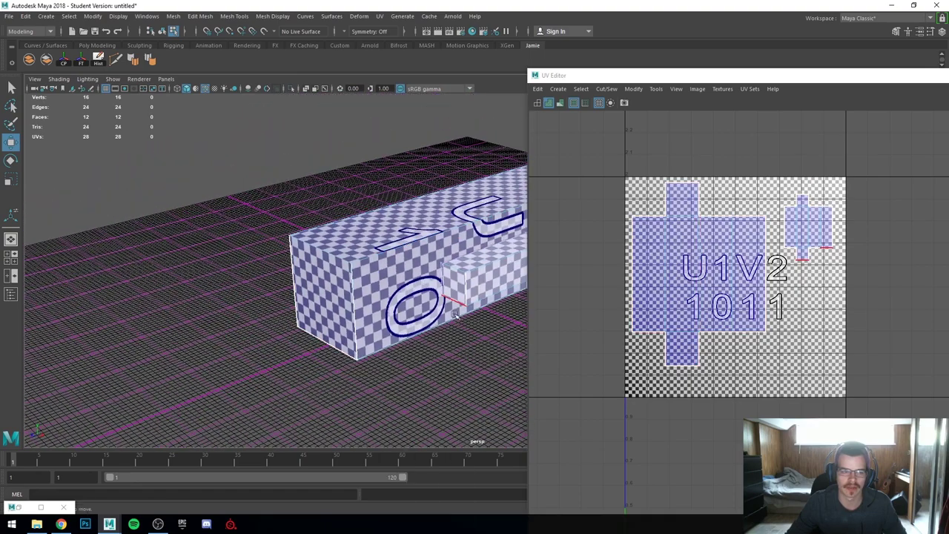
{"action": "middle_click_drag", "start_coordinate": [454, 315], "coordinate": [400, 336], "text": "alt"}
{"action": "right_click_drag", "start_coordinate": [408, 256], "coordinate": [439, 231]}
{"action": "left_click", "coordinate": [384, 237]}
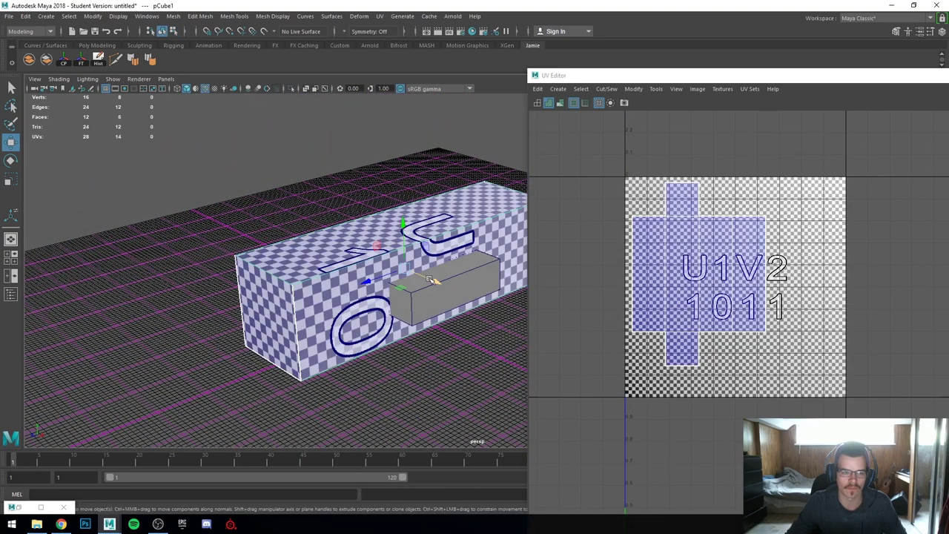
{"action": "left_click", "coordinate": [462, 286], "text": "shift"}
{"action": "left_click", "coordinate": [31, 65]}
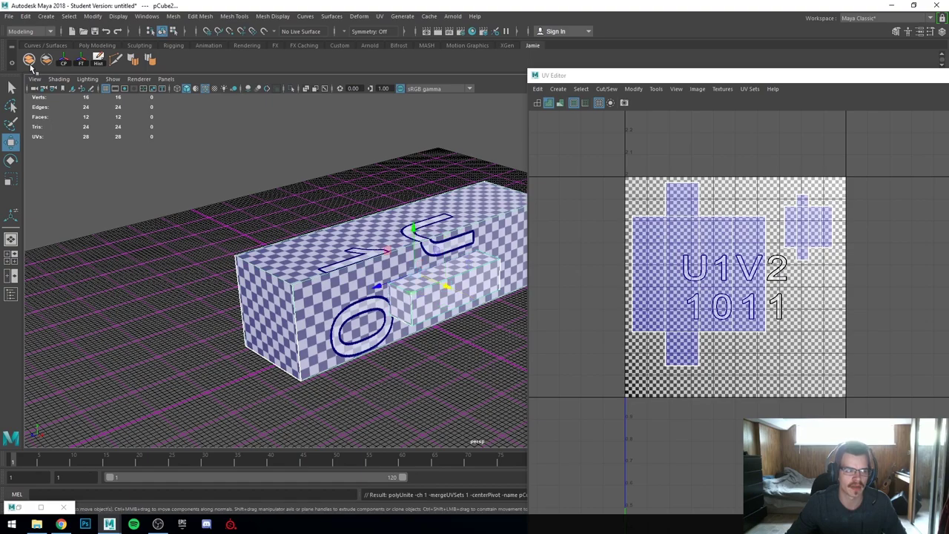
- Select the combined mesh and inspect its checker pattern alongside its two UV shells
{"action": "left_click", "coordinate": [203, 268]}
{"action": "left_click_drag", "start_coordinate": [223, 282], "coordinate": [423, 352], "text": "alt"}
{"action": "left_click", "coordinate": [351, 301]}
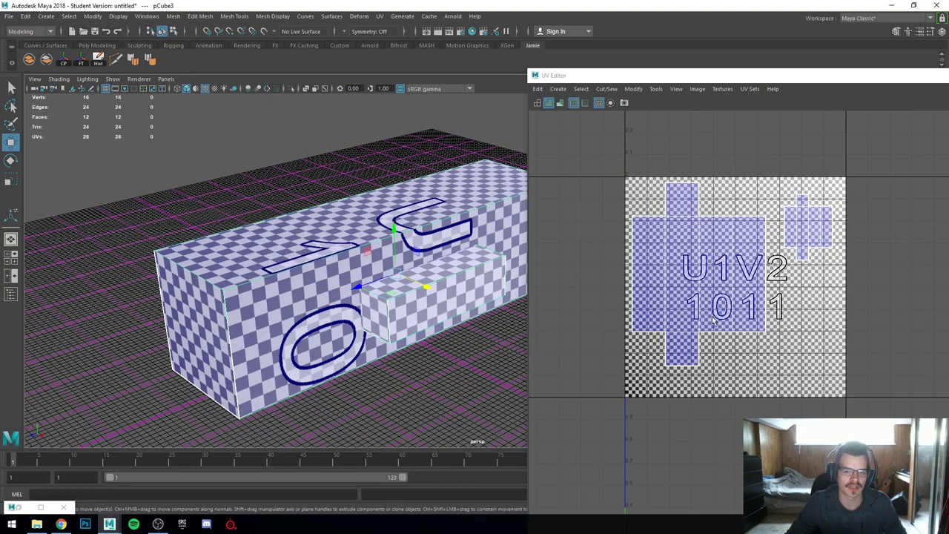
{"action": "scroll", "coordinate": [353, 302], "scroll_direction": "up", "scroll_amount": 3}
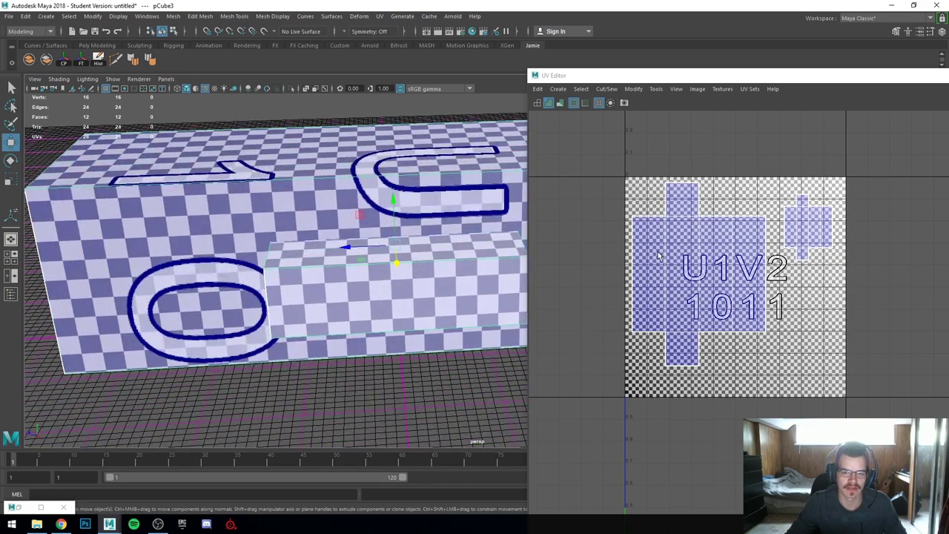
{"action": "left_click_drag", "start_coordinate": [301, 322], "coordinate": [416, 371], "text": "alt"}
- Select the top face of the large box to highlight its matching area in the UV layout
{"action": "right_click_drag", "start_coordinate": [334, 226], "coordinate": [335, 255]}
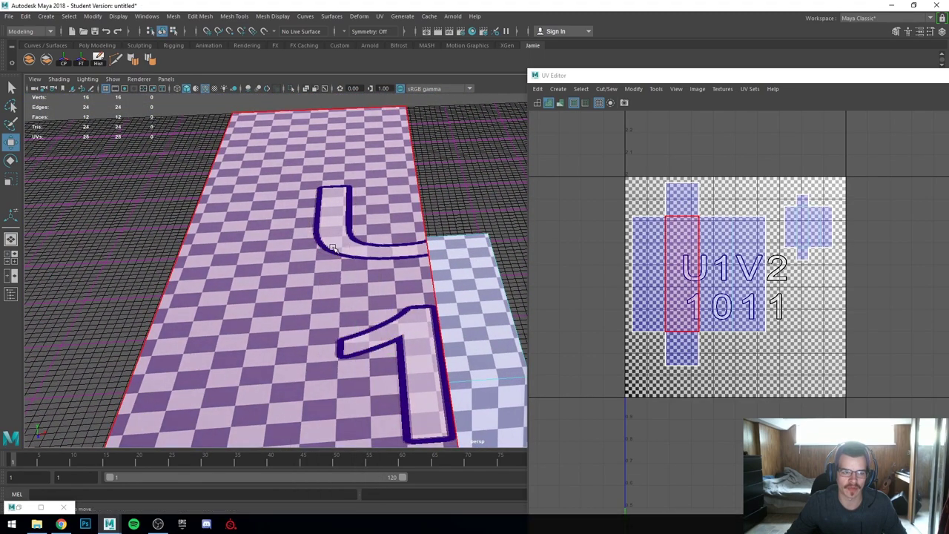
{"action": "left_click", "coordinate": [370, 253]}
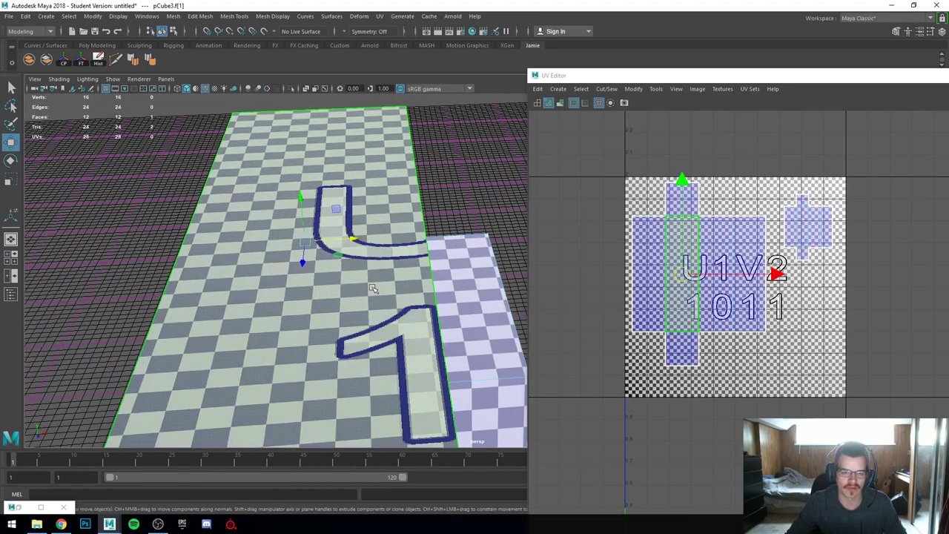
{"action": "left_click_drag", "start_coordinate": [373, 289], "coordinate": [380, 317], "text": "alt"}
- Move the small box's UV shell so it overlaps the right edge of the large box's shell
{"action": "right_click_drag", "start_coordinate": [774, 258], "coordinate": [687, 226]}
{"action": "left_click", "coordinate": [801, 257]}
{"action": "scroll", "coordinate": [815, 279], "scroll_direction": "up", "scroll_amount": 2}
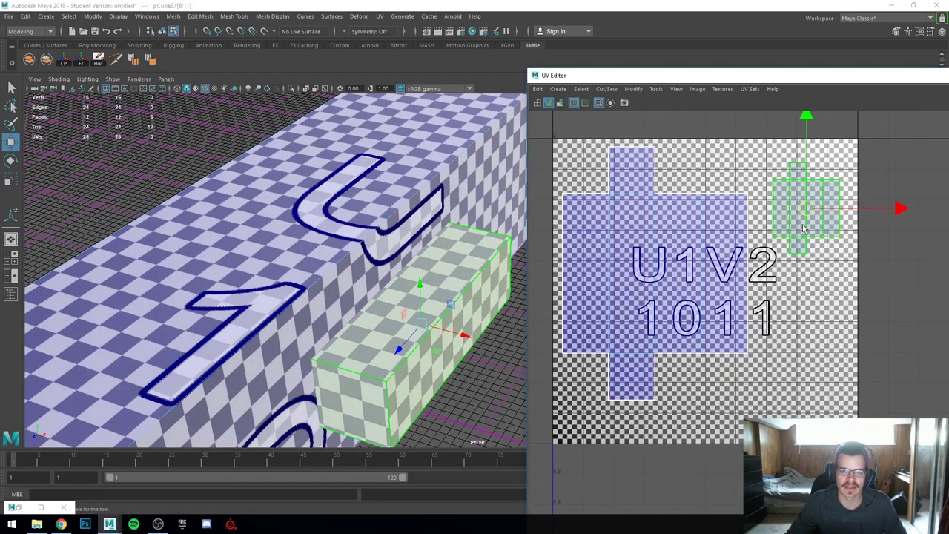
{"action": "left_click_drag", "start_coordinate": [806, 208], "coordinate": [739, 257]}
{"action": "left_click", "coordinate": [824, 317]}
{"action": "scroll", "coordinate": [791, 309], "scroll_direction": "up", "scroll_amount": 2}
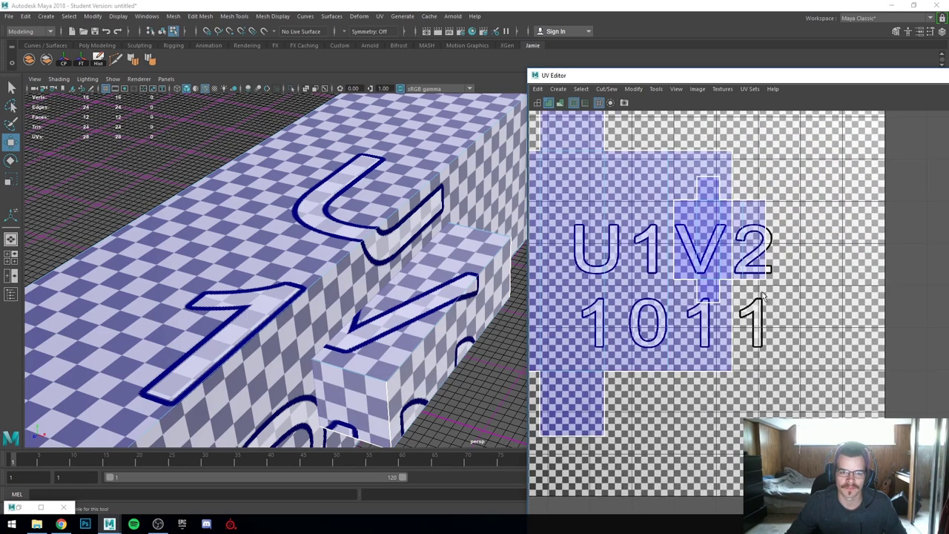
- Reposition the UV Editor window to reach its display options, turn off the checker map, and return the window beside the viewport
{"action": "left_click_drag", "start_coordinate": [676, 75], "coordinate": [608, 73]}
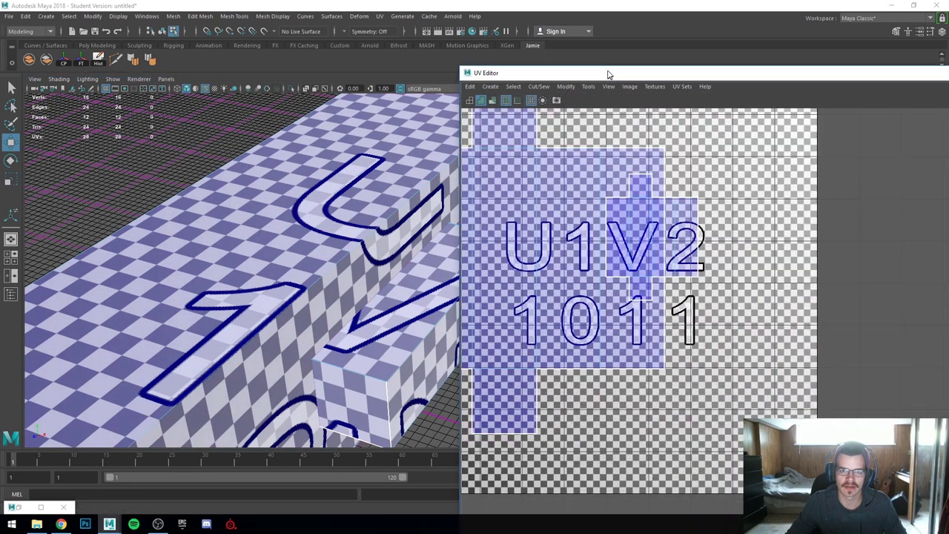
{"action": "left_click_drag", "start_coordinate": [895, 80], "coordinate": [598, 83]}
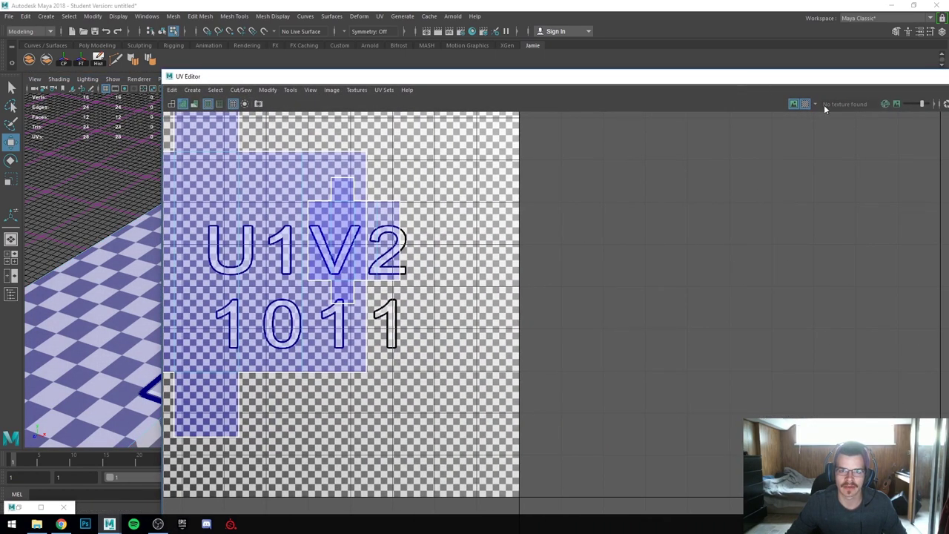
{"action": "left_click", "coordinate": [805, 104]}
{"action": "left_click_drag", "start_coordinate": [790, 78], "coordinate": [948, 101]}
{"action": "scroll", "coordinate": [615, 240], "scroll_direction": "down", "scroll_amount": 2}
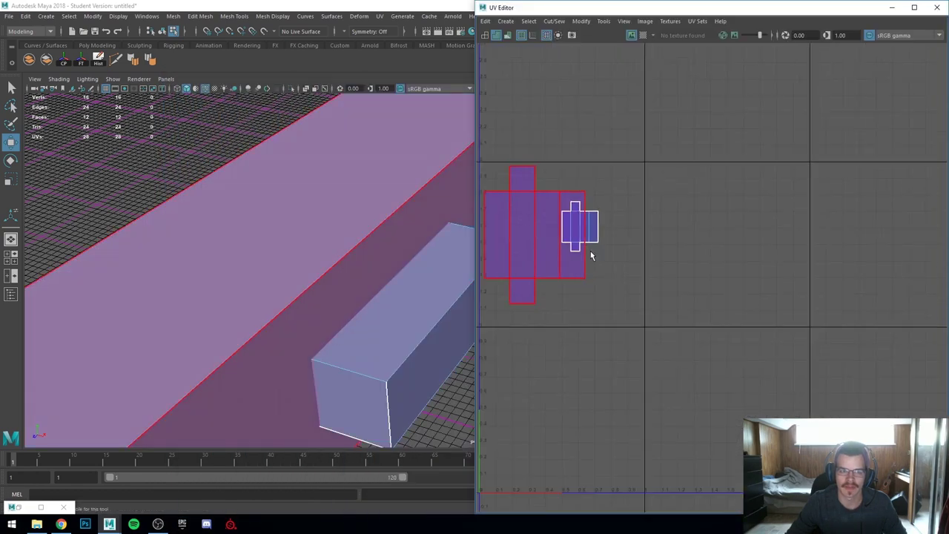
- Nudge the small box's UV shell slightly right and down, still overlapping the right edge of the large box's shell
{"action": "scroll", "coordinate": [586, 255], "scroll_direction": "up", "scroll_amount": 2}
{"action": "middle_click_drag", "start_coordinate": [584, 255], "coordinate": [767, 281], "text": "alt"}
{"action": "scroll", "coordinate": [764, 283], "scroll_direction": "up", "scroll_amount": 3}
{"action": "left_click", "coordinate": [816, 230]}
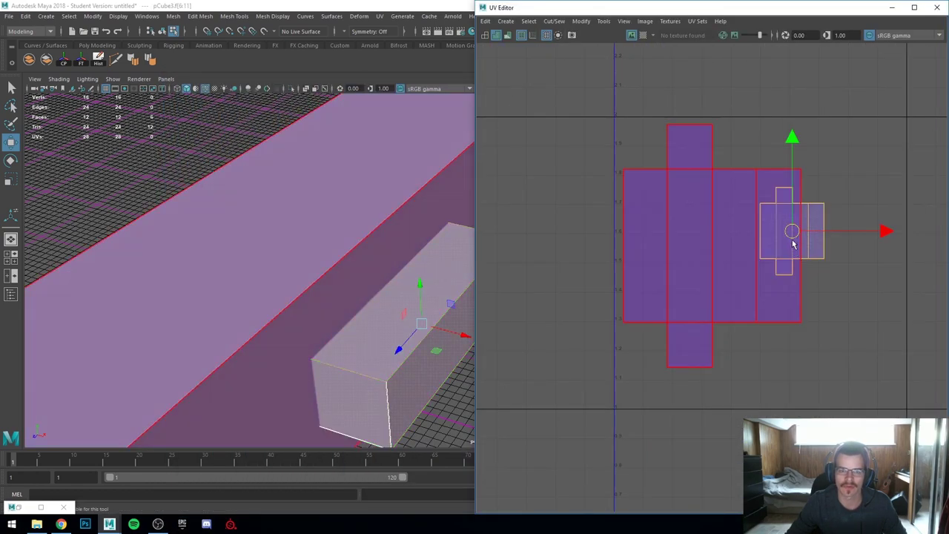
{"action": "mouse_move", "coordinate": [790, 237]}
{"action": "left_mouse_down"}
{"action": "mouse_move", "coordinate": [784, 258]}
{"action": "mouse_move", "coordinate": [796, 240]}
{"action": "left_mouse_up"}
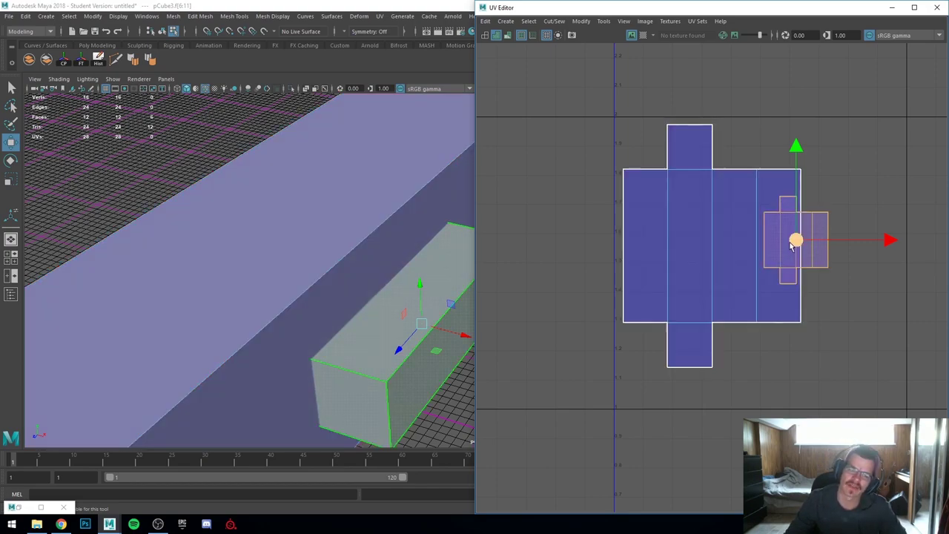
{"action": "left_click_drag", "start_coordinate": [793, 242], "coordinate": [797, 248]}
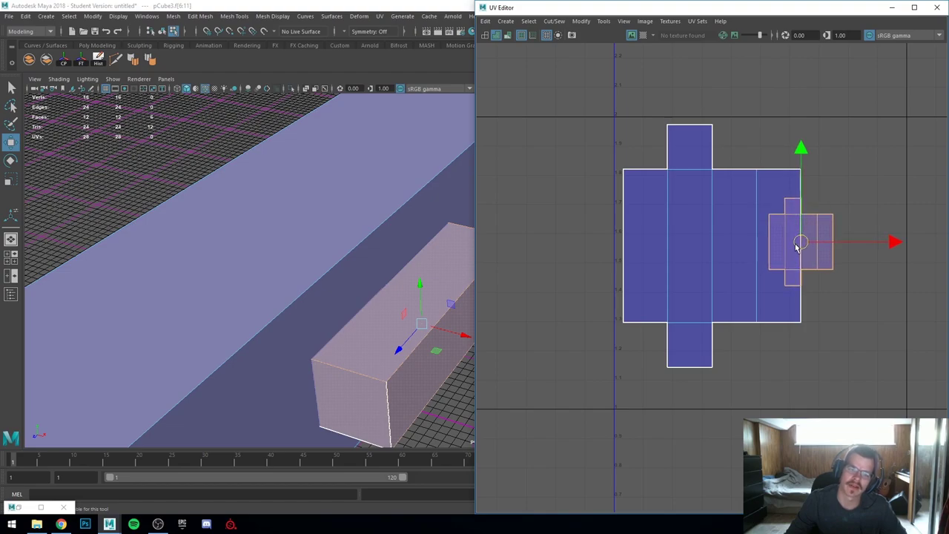
{"action": "key", "text": "F8"}
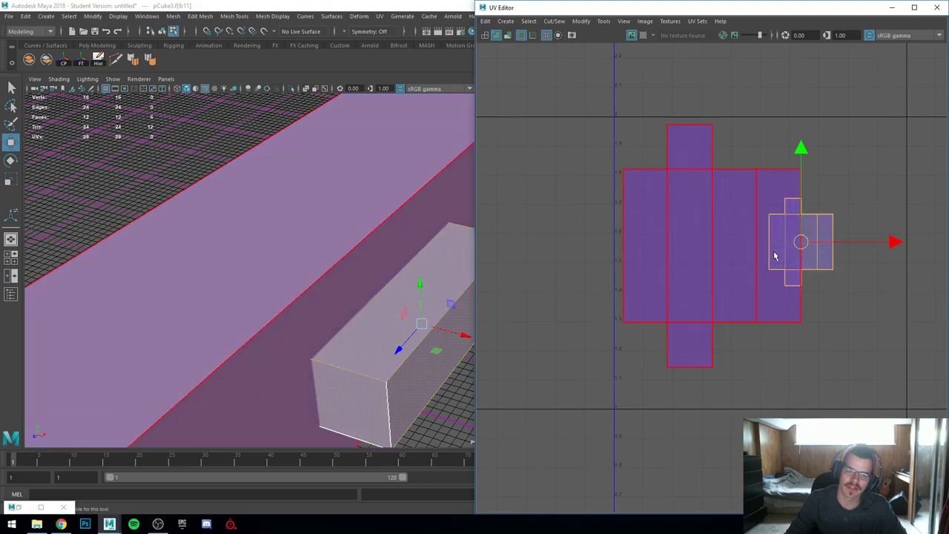
{"action": "key", "text": "F8"}
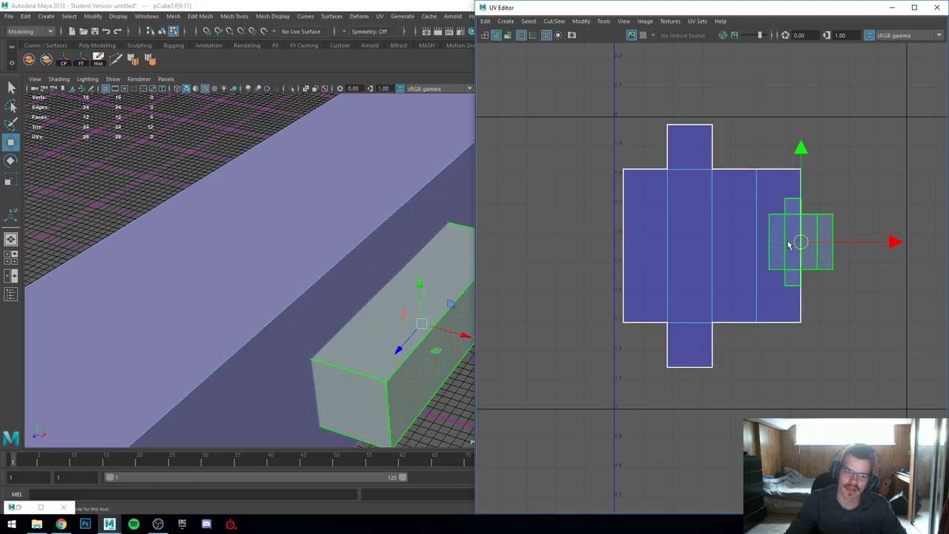
{"action": "scroll", "coordinate": [744, 278], "scroll_direction": "up", "scroll_amount": 3}
{"action": "scroll", "coordinate": [695, 300], "scroll_direction": "down", "scroll_amount": 3}
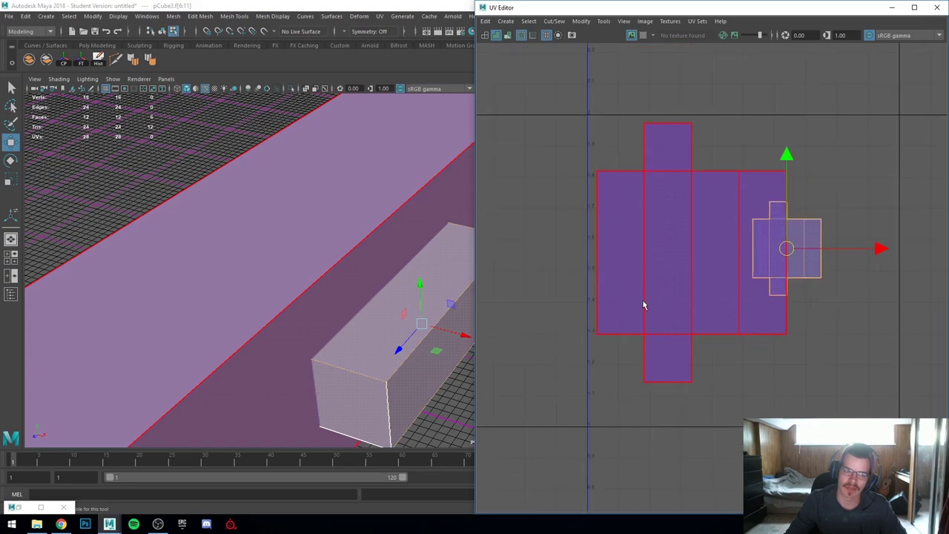
- Select the large box's face whose UVs lie beneath the small shell to identify the shared area on the model
{"action": "scroll", "coordinate": [407, 286], "scroll_direction": "down", "scroll_amount": 3}
{"action": "right_click_drag", "start_coordinate": [665, 285], "coordinate": [761, 320]}
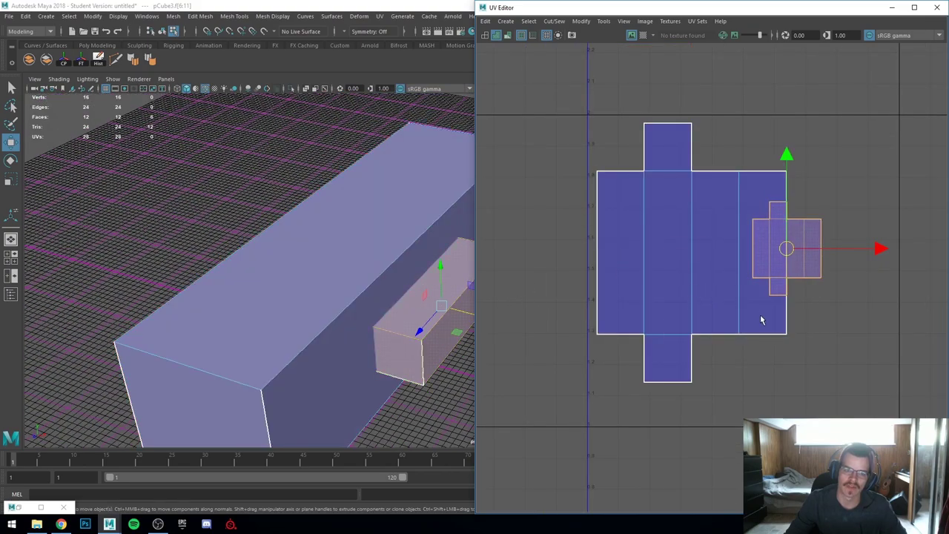
{"action": "left_click", "coordinate": [758, 312]}
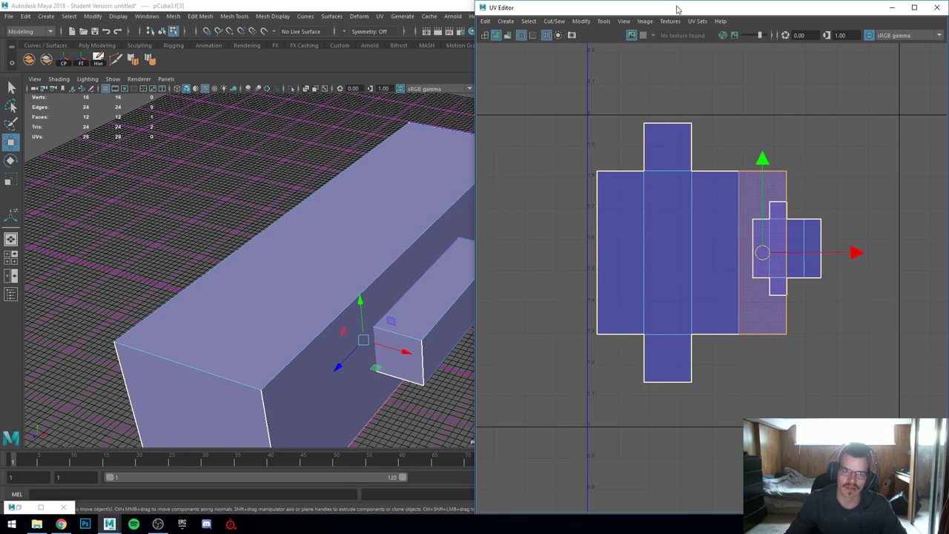
- Move the small box's UV shell to the middle of the large box's shell and scale it up to match its outline
{"action": "left_click", "coordinate": [796, 244]}
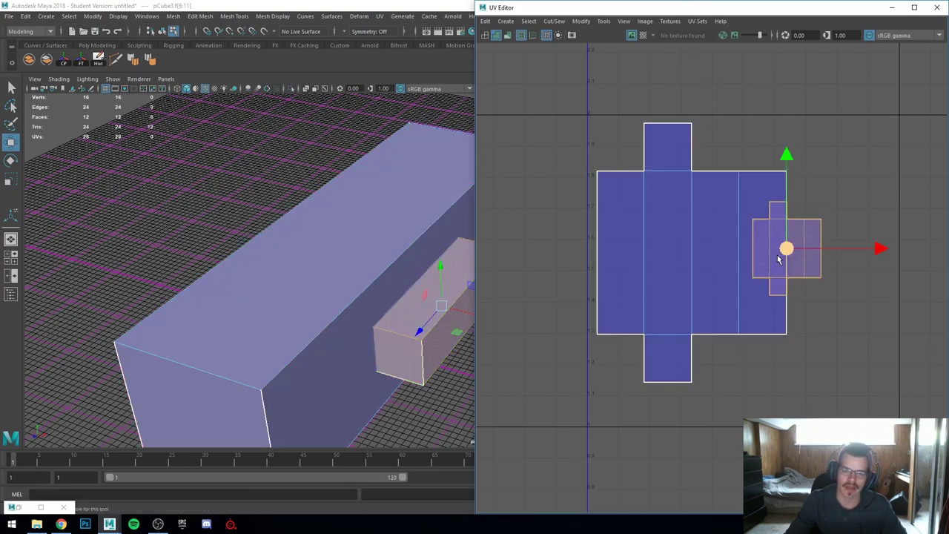
{"action": "left_click_drag", "start_coordinate": [777, 255], "coordinate": [858, 259]}
{"action": "key", "text": "r"}
{"action": "key", "text": "ctrl+z"}
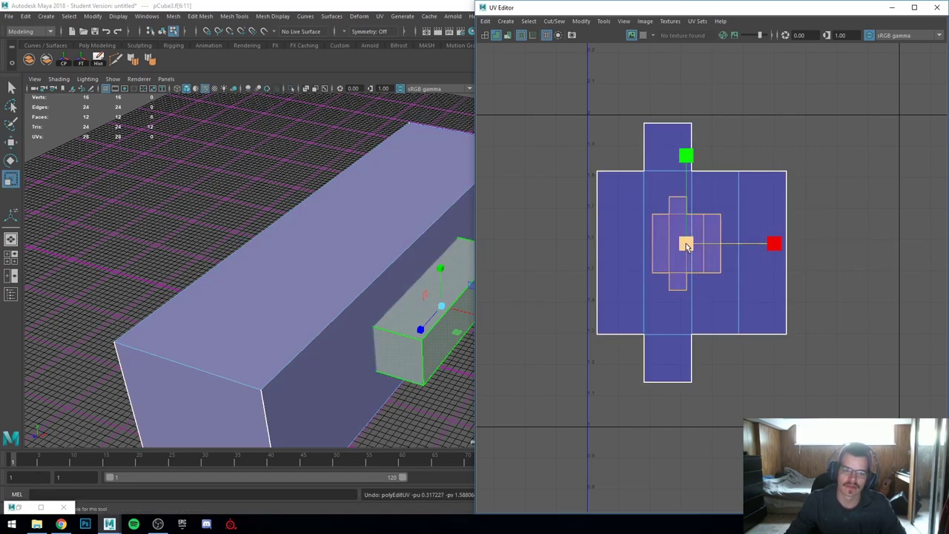
{"action": "left_click_drag", "start_coordinate": [686, 244], "coordinate": [843, 265]}
{"action": "key", "text": "w"}
{"action": "left_click_drag", "start_coordinate": [683, 248], "coordinate": [691, 257]}
{"action": "key", "text": "r"}
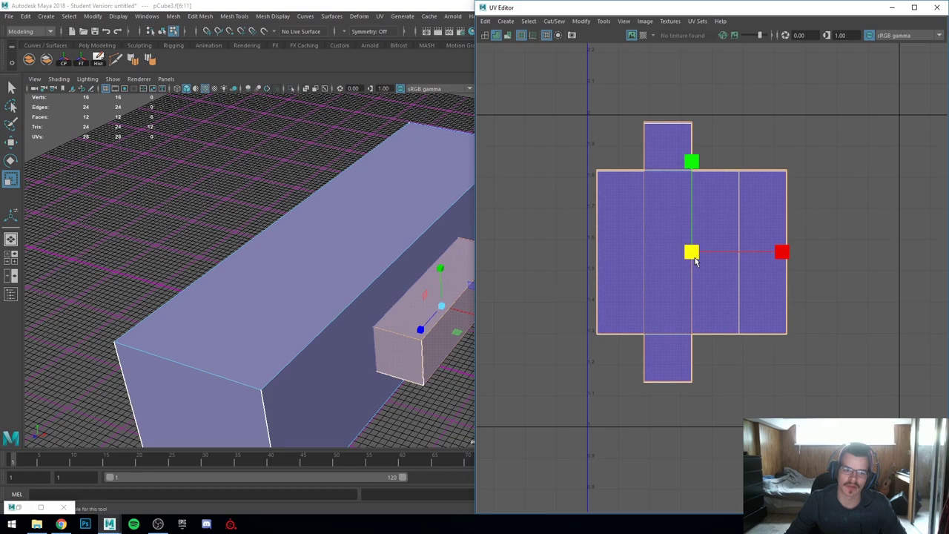
- Move the enlarged small-box UV shell off the large shell, placing it alongside to the left of the 0–1 UV tile
{"action": "key", "text": "w"}
{"action": "left_click_drag", "start_coordinate": [687, 247], "coordinate": [581, 252]}
{"action": "scroll", "coordinate": [741, 255], "scroll_direction": "down", "scroll_amount": 3}
{"action": "scroll", "coordinate": [423, 289], "scroll_direction": "down", "scroll_amount": 3}
- Return to object mode and select the combined mesh, viewing both boxes alongside their separated UV shells
{"action": "left_click_drag", "start_coordinate": [370, 269], "coordinate": [360, 227], "text": "alt"}
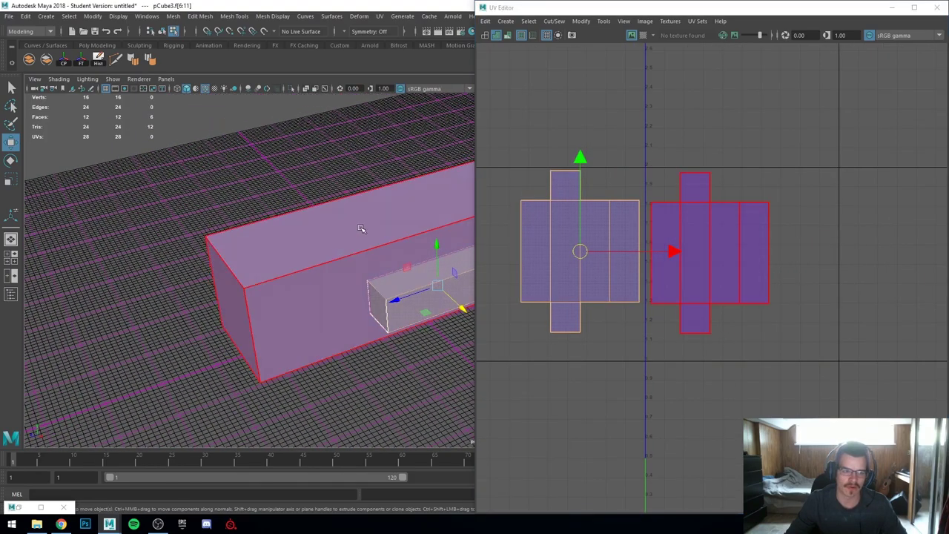
{"action": "right_click_drag", "start_coordinate": [360, 227], "coordinate": [404, 187]}
{"action": "left_click", "coordinate": [422, 166]}
{"action": "middle_click_drag", "start_coordinate": [422, 165], "coordinate": [370, 200], "text": "alt"}
{"action": "left_click", "coordinate": [341, 240]}
{"action": "scroll", "coordinate": [434, 234], "scroll_direction": "up", "scroll_amount": 3}
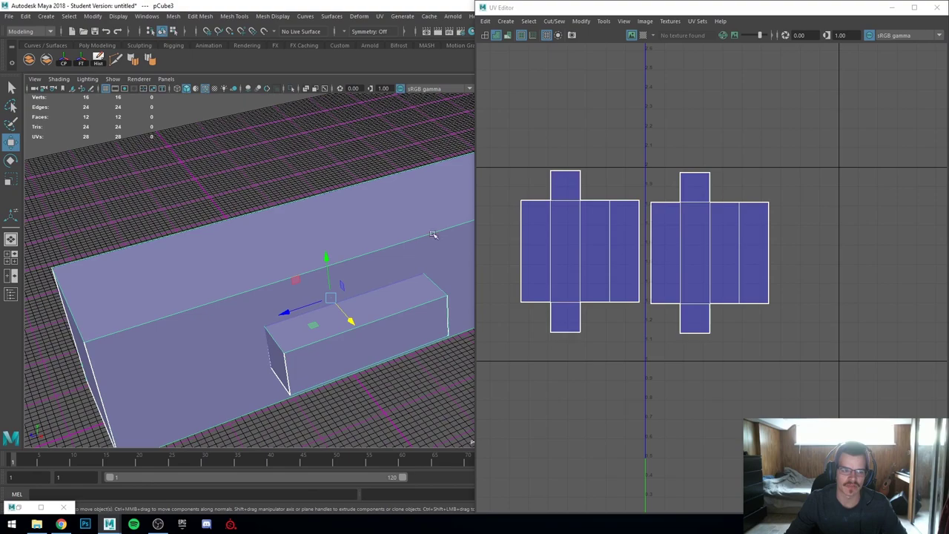
{"action": "middle_click_drag", "start_coordinate": [415, 249], "coordinate": [388, 255], "text": "alt"}
{"action": "left_click_drag", "start_coordinate": [412, 252], "coordinate": [416, 215], "text": "alt"}
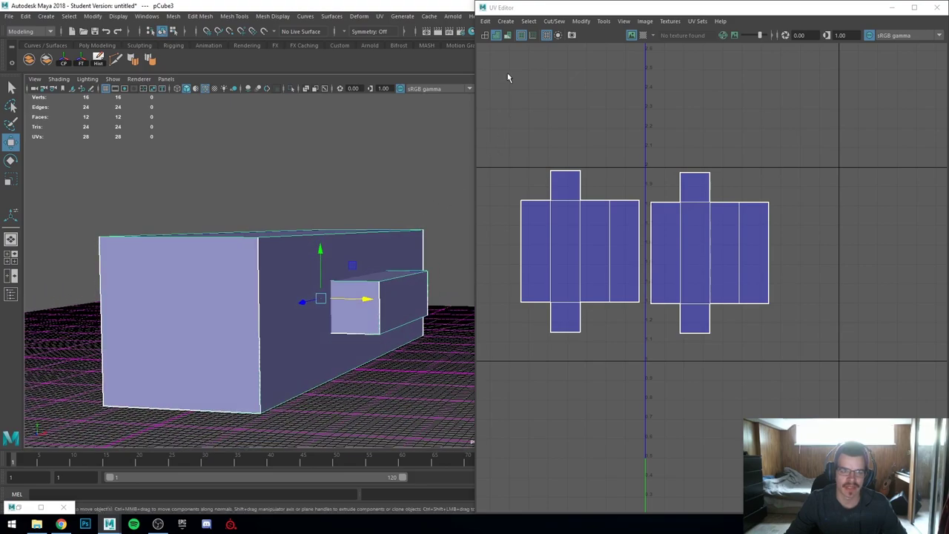
{"action": "left_click_drag", "start_coordinate": [482, 0], "coordinate": [860, 110]}
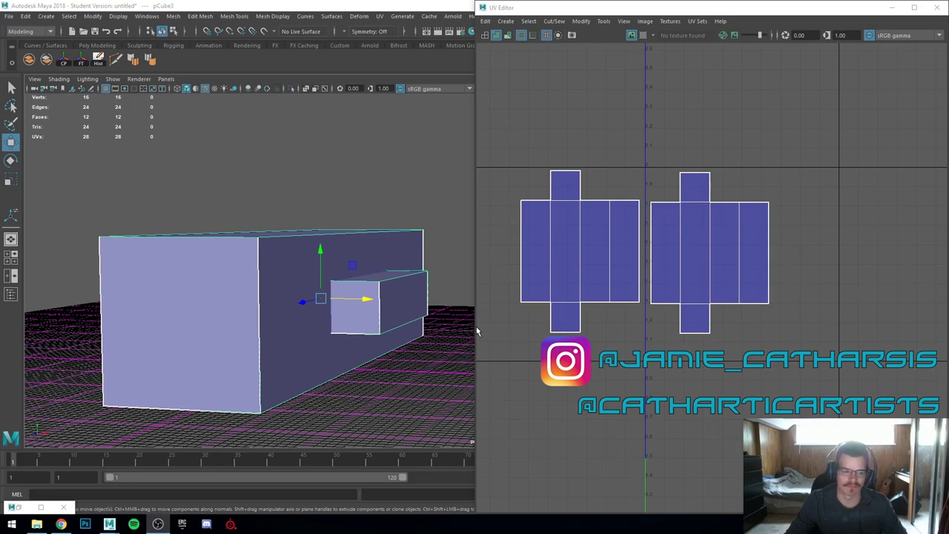
{"action": "left_click_drag", "start_coordinate": [416, 351], "coordinate": [341, 370], "text": "alt"}
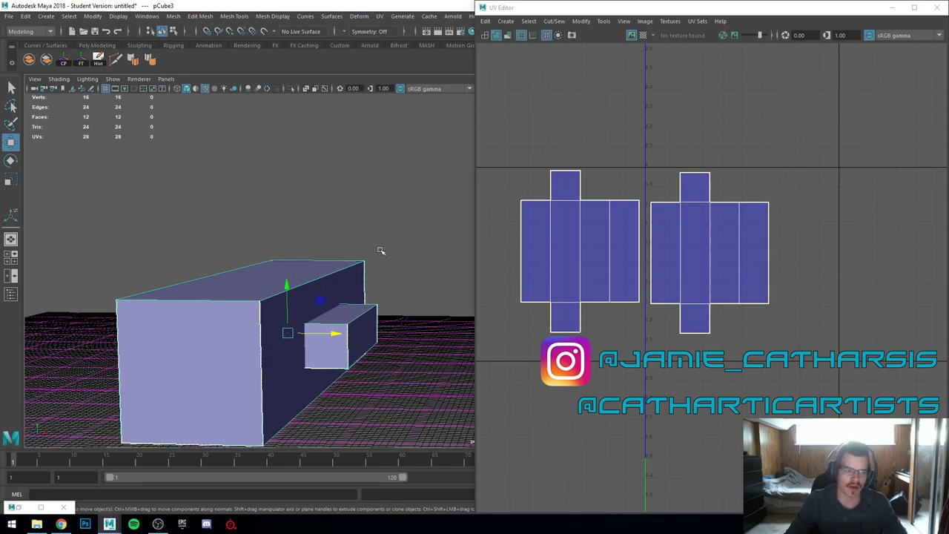
{"action": "left_click_drag", "start_coordinate": [380, 251], "coordinate": [438, 294], "text": "alt"}
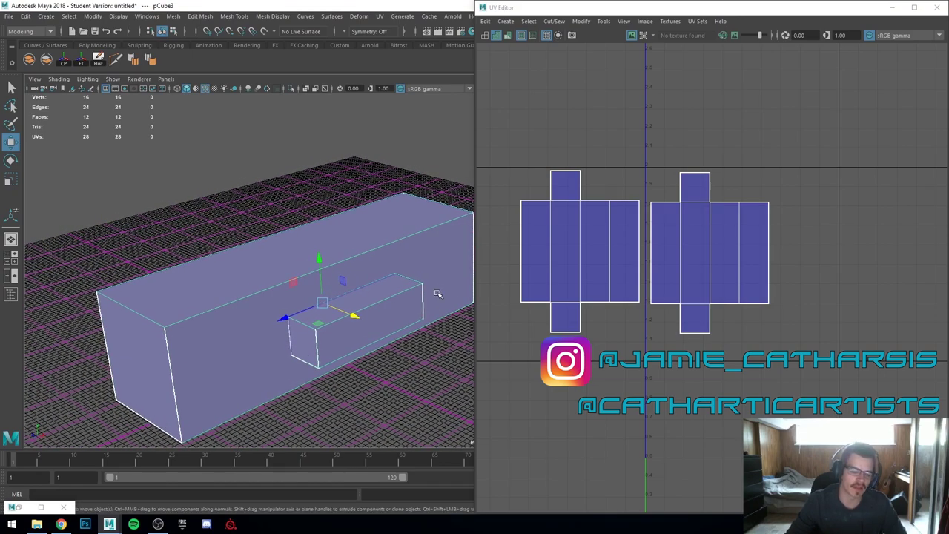